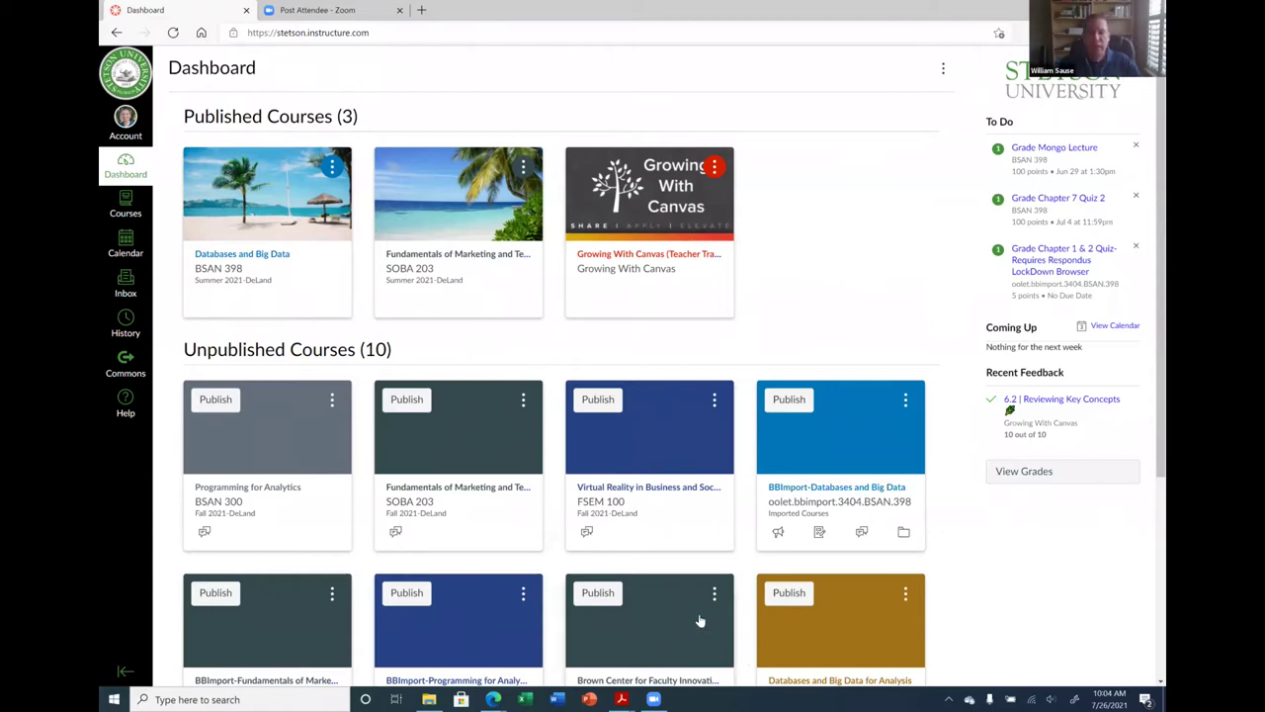
Switch to Canvas Workshop.pdf in Adobe Acrobat Reader and review its table of contents and the opening of Session 1.
{"action": "mouse_move", "coordinate": [636, 687]}
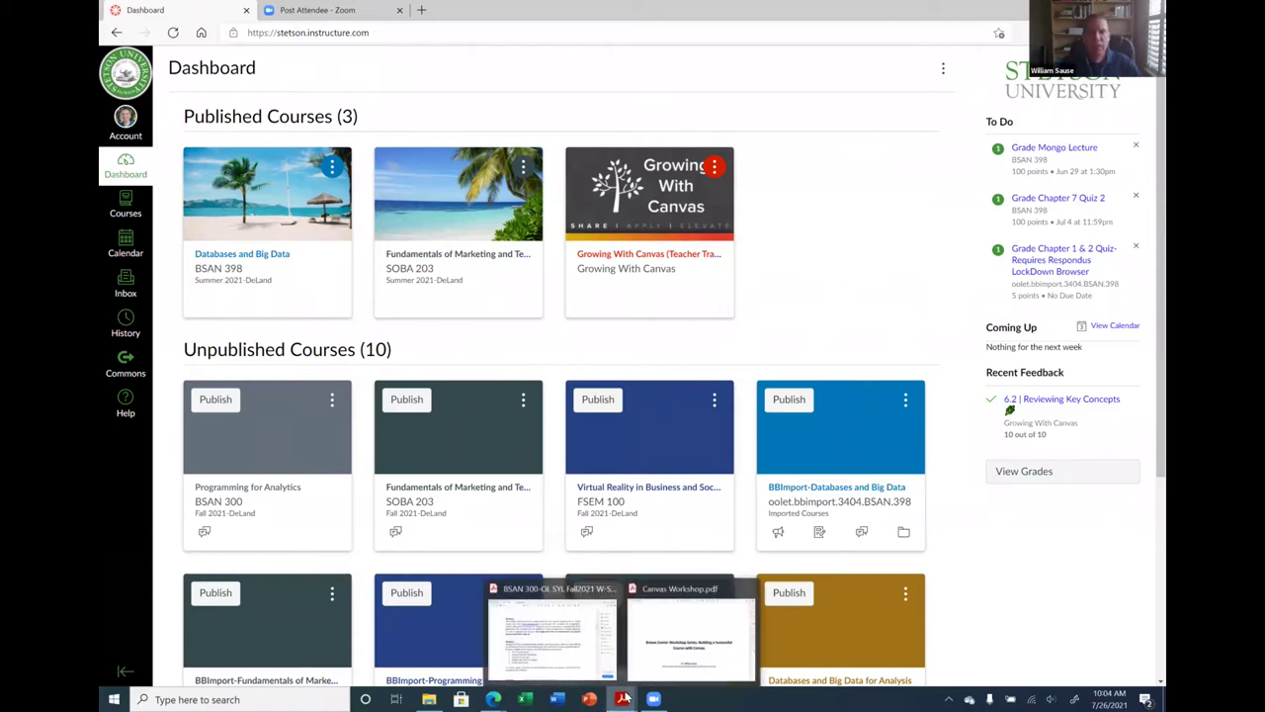
{"action": "left_click", "coordinate": [672, 645]}
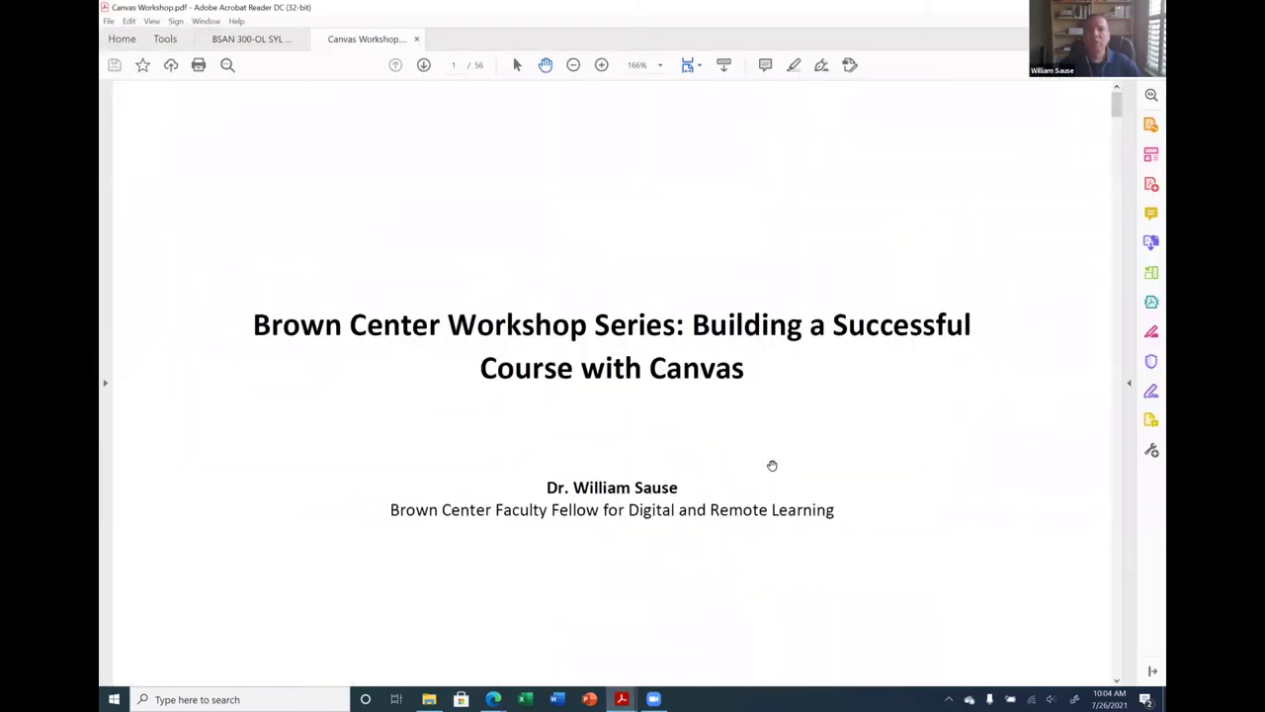
{"action": "scroll", "coordinate": [779, 450], "scroll_direction": "down", "scroll_amount": 10}
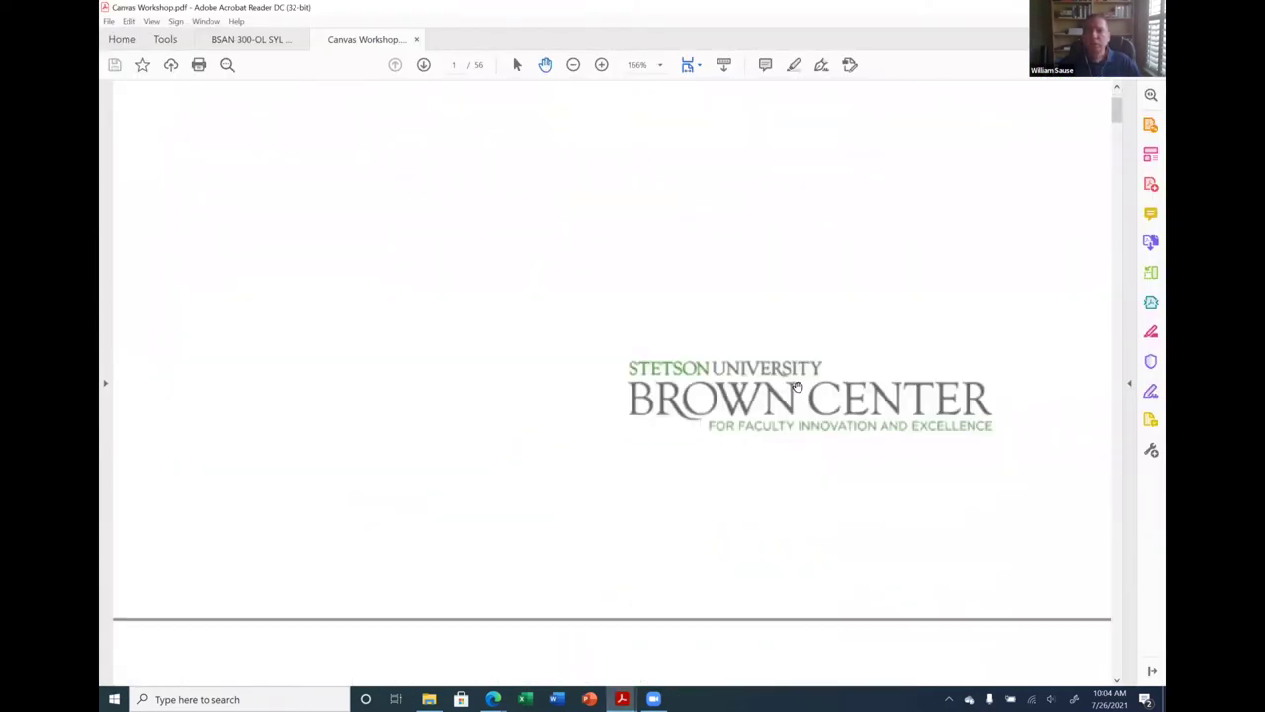
{"action": "scroll", "coordinate": [793, 389], "scroll_direction": "down", "scroll_amount": 8}
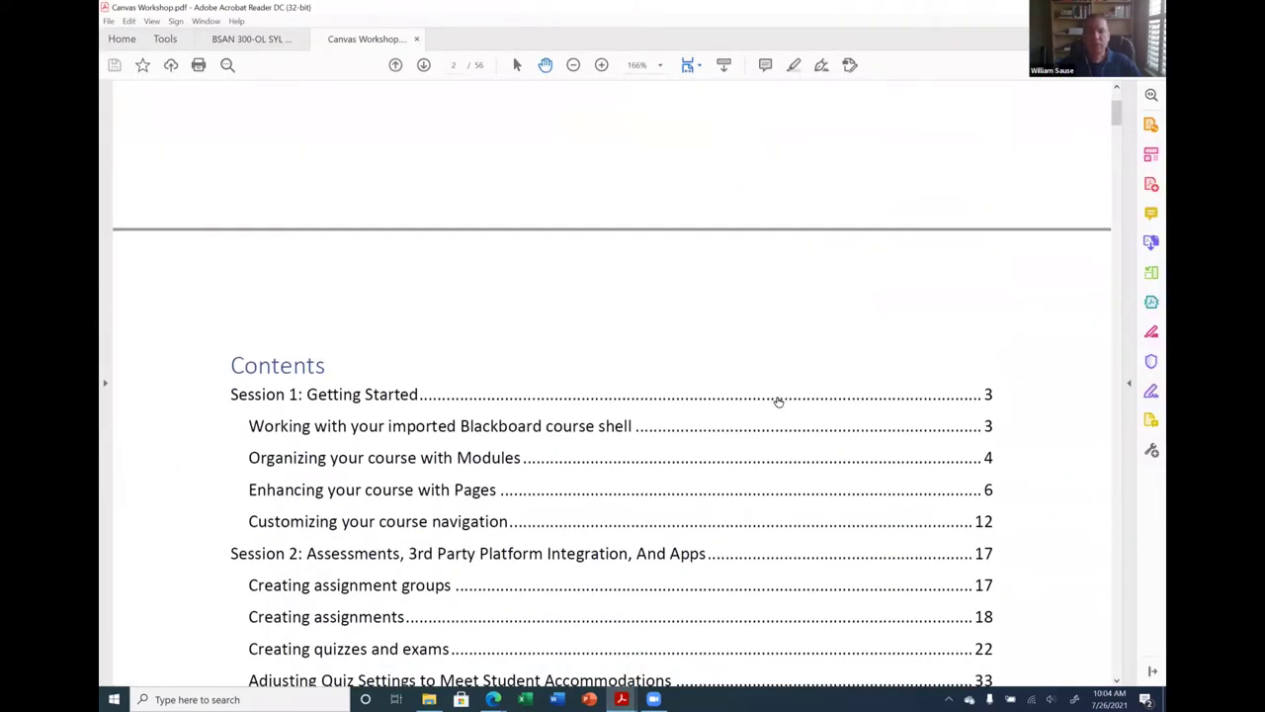
{"action": "scroll", "coordinate": [775, 395], "scroll_direction": "down", "scroll_amount": 10}
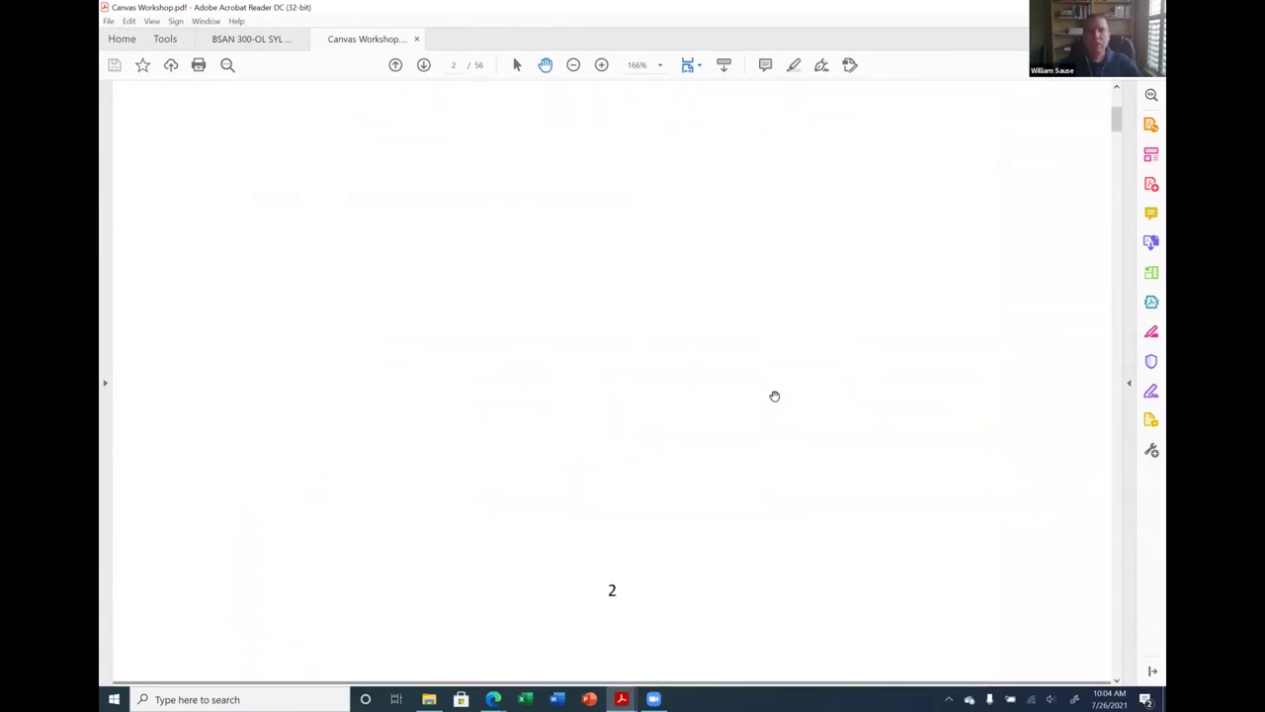
{"action": "scroll", "coordinate": [773, 397], "scroll_direction": "down", "scroll_amount": 10}
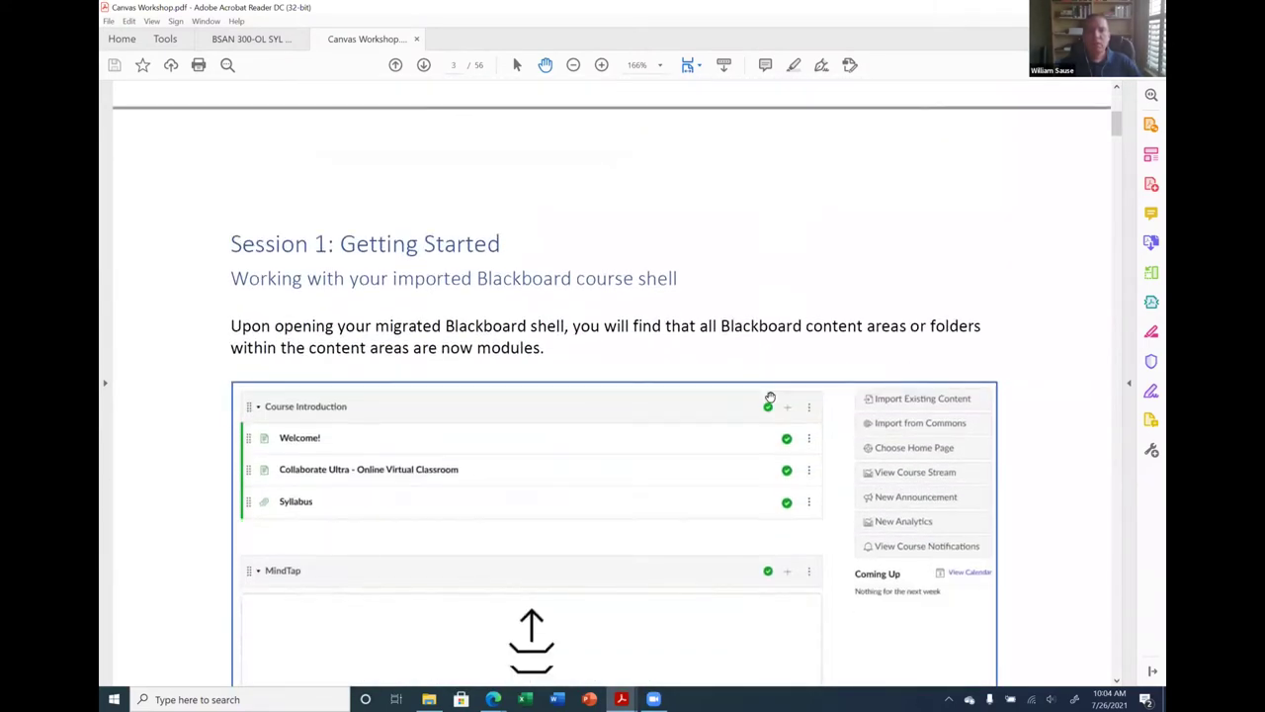
{"action": "scroll", "coordinate": [770, 396], "scroll_direction": "down", "scroll_amount": 3}
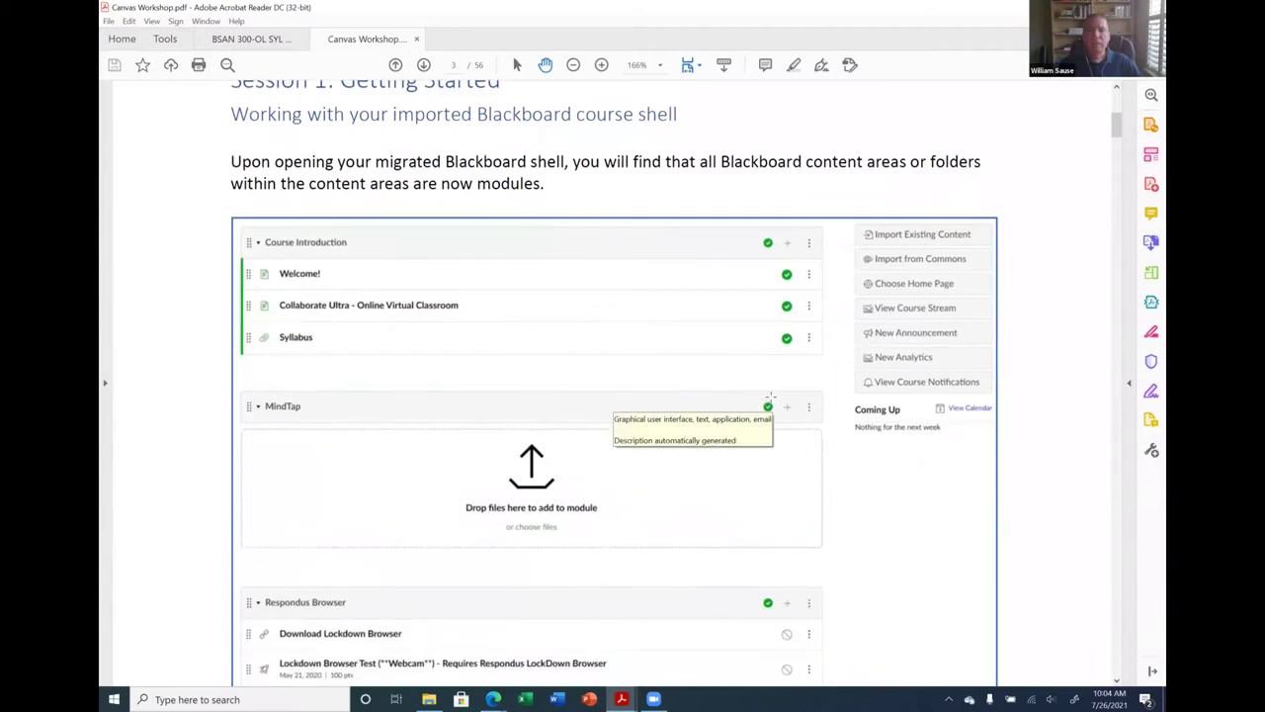
{"action": "scroll", "coordinate": [770, 396], "scroll_direction": "up", "scroll_amount": 6}
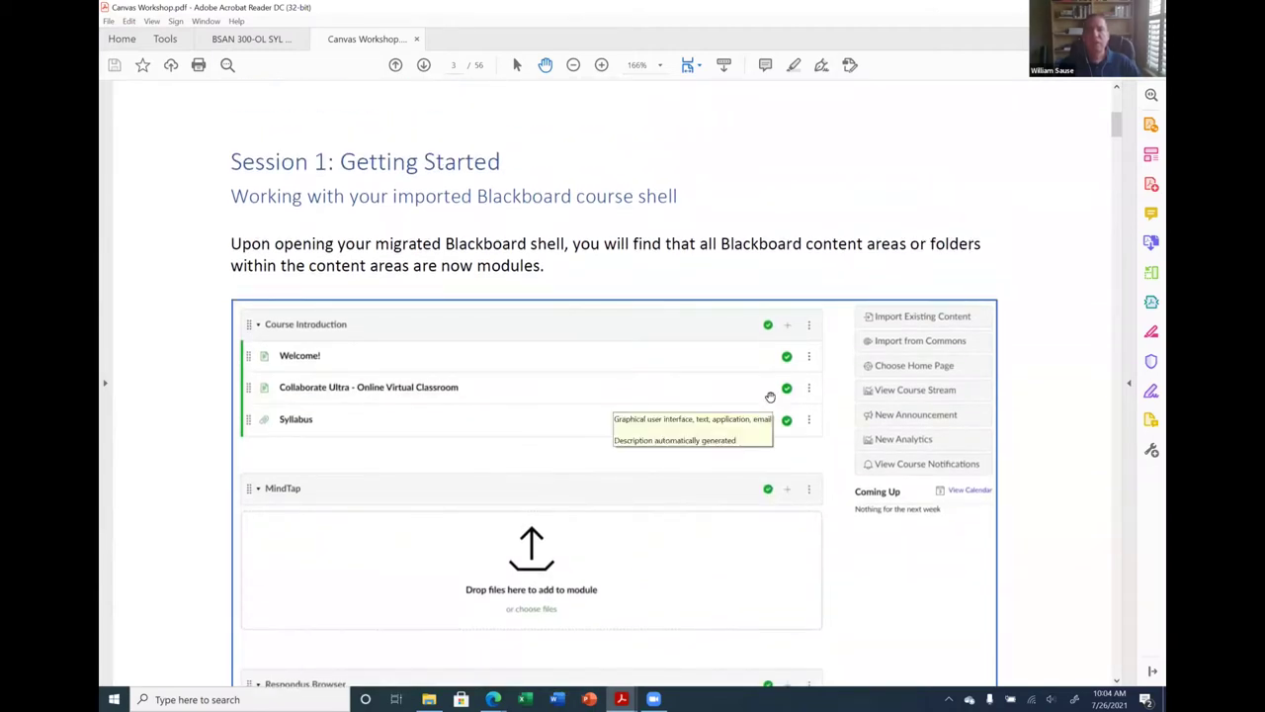
{"action": "scroll", "coordinate": [770, 397], "scroll_direction": "up", "scroll_amount": 15}
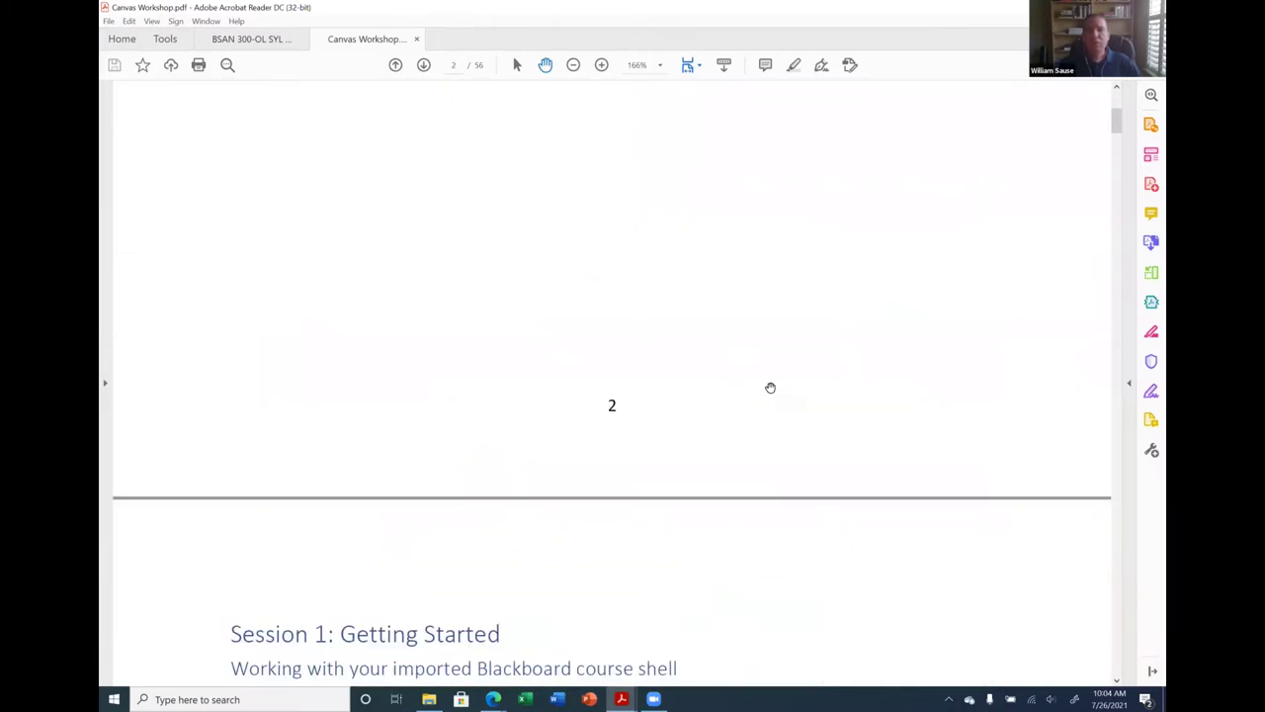
{"action": "scroll", "coordinate": [770, 388], "scroll_direction": "up", "scroll_amount": 12}
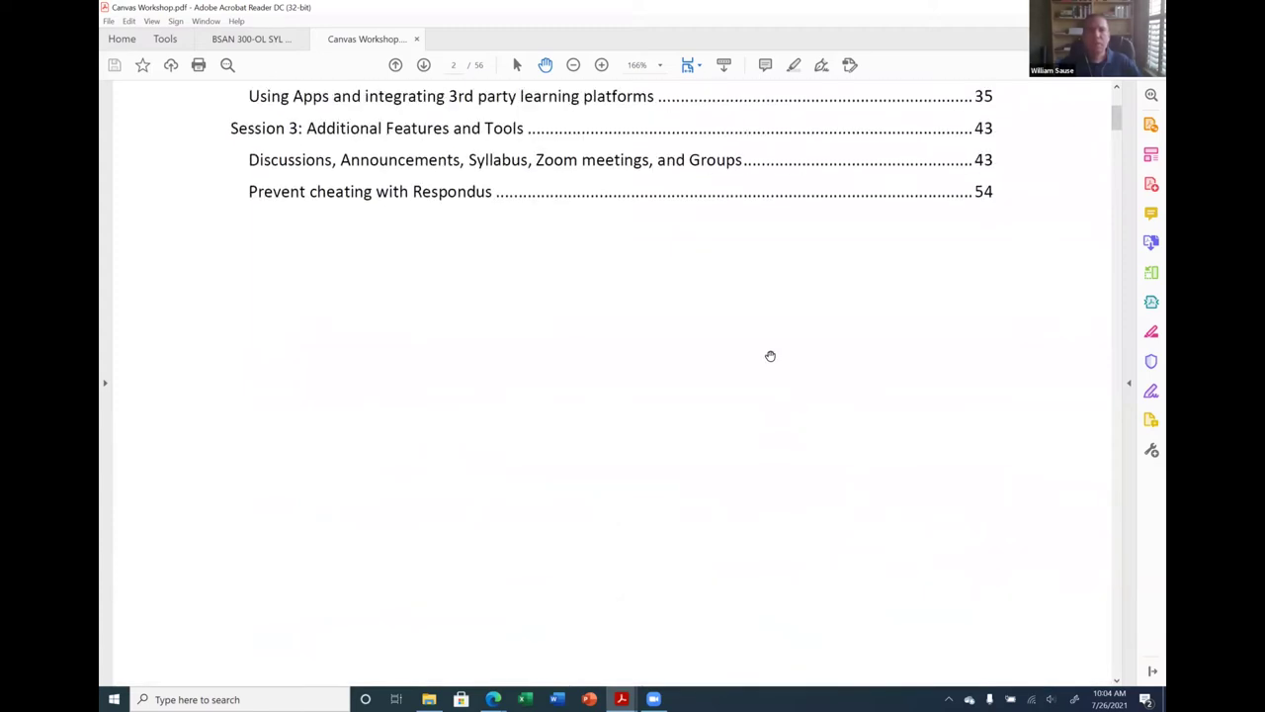
{"action": "scroll", "coordinate": [774, 343], "scroll_direction": "up", "scroll_amount": 2}
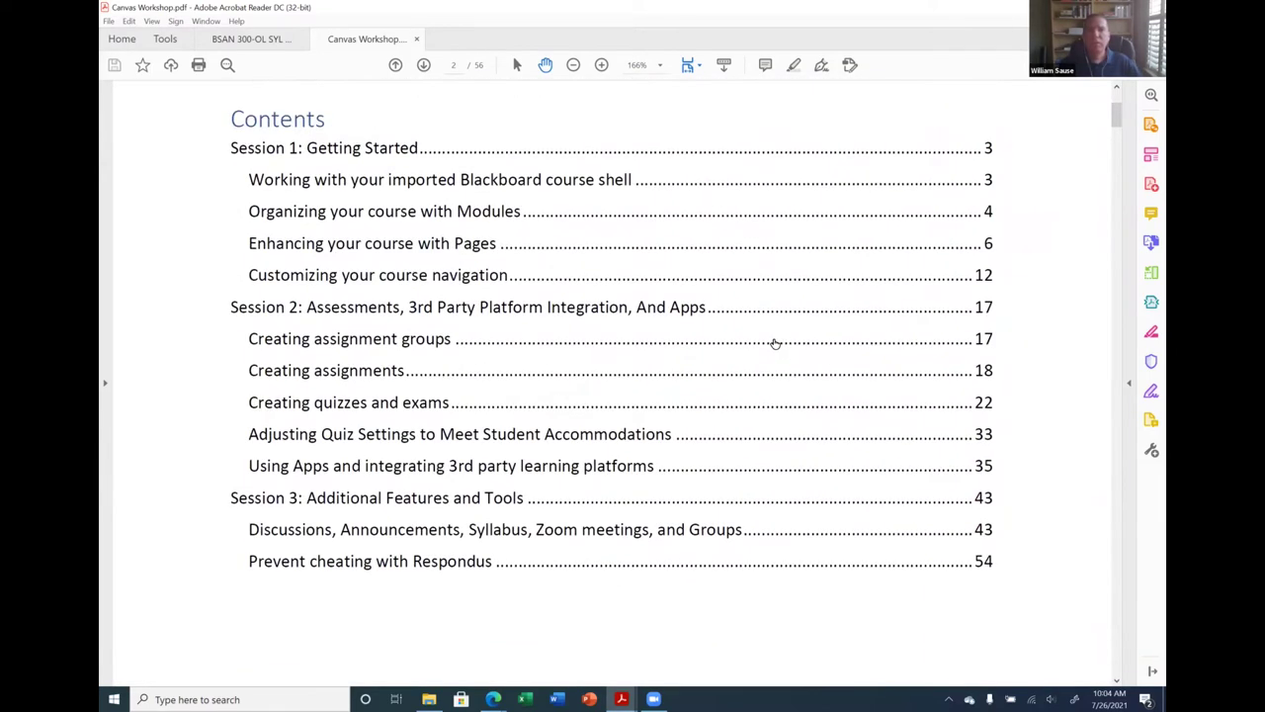
{"action": "scroll", "coordinate": [774, 343], "scroll_direction": "down", "scroll_amount": 1}
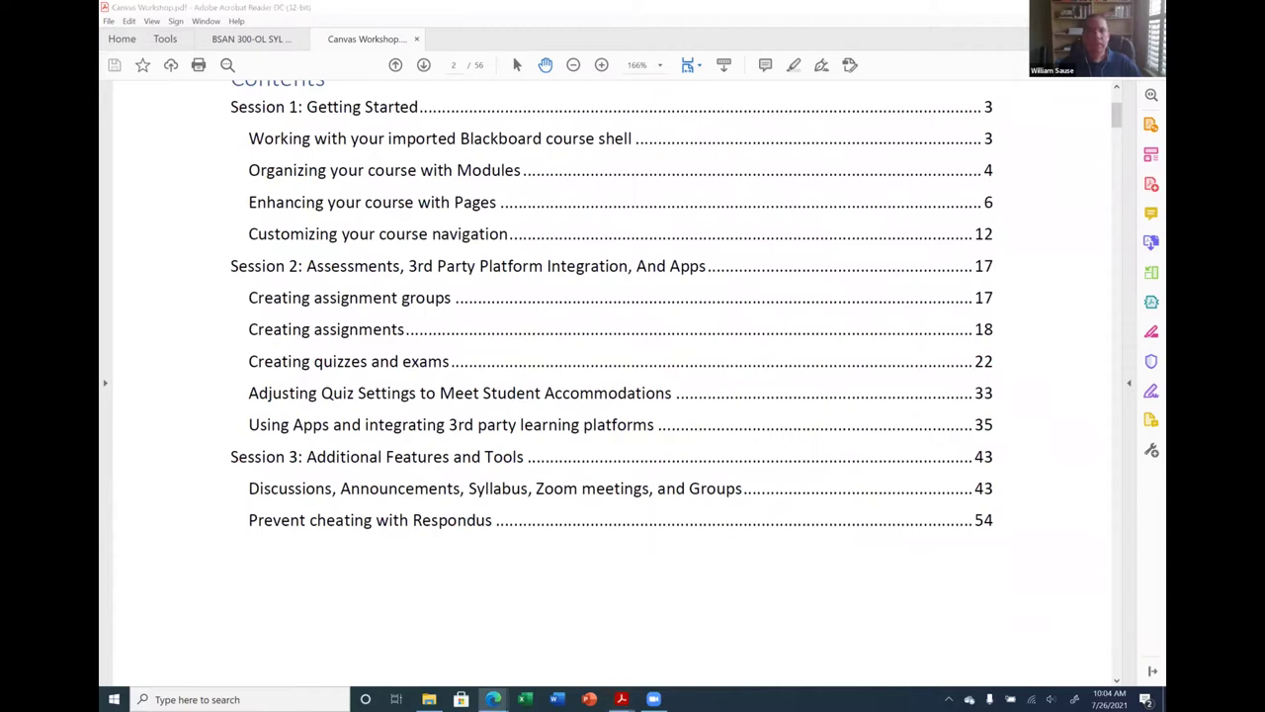
Switch back to the Canvas dashboard in the browser and look over the published and unpublished course cards.
{"action": "key", "text": "alt+Tab"}
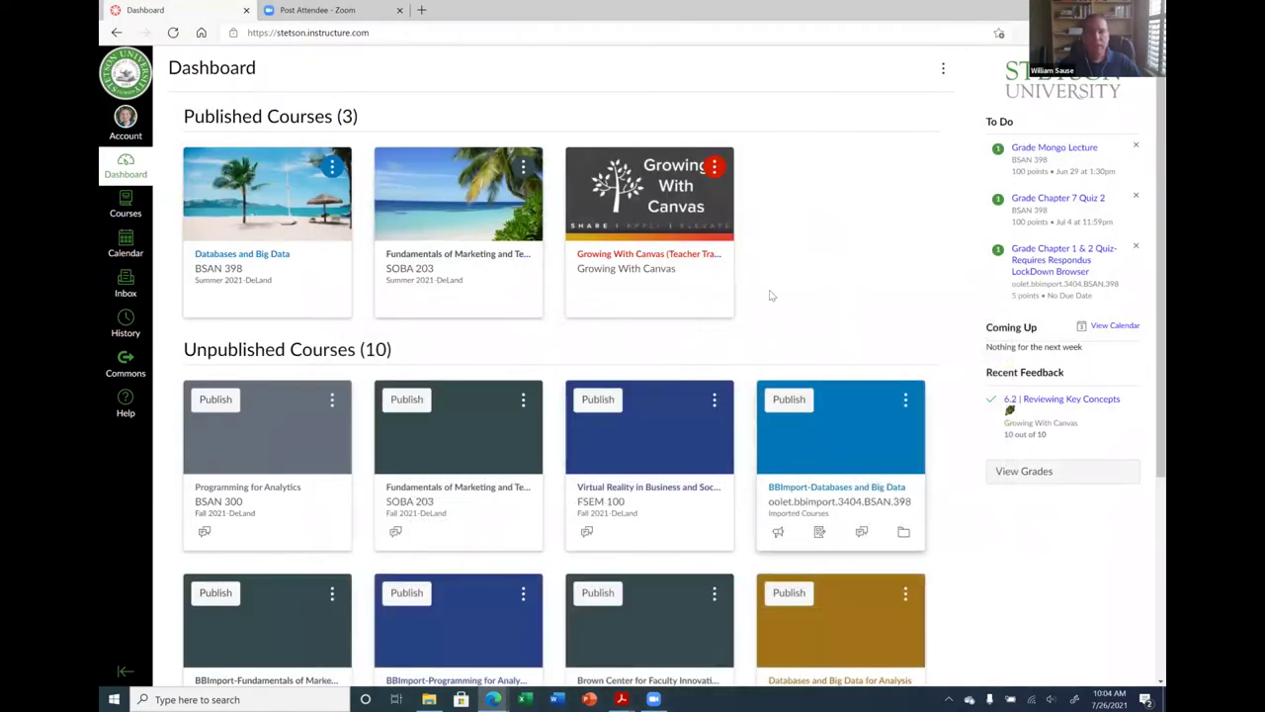
{"action": "scroll", "coordinate": [830, 286], "scroll_direction": "down", "scroll_amount": 1}
{"action": "scroll", "coordinate": [830, 286], "scroll_direction": "down", "scroll_amount": 3}
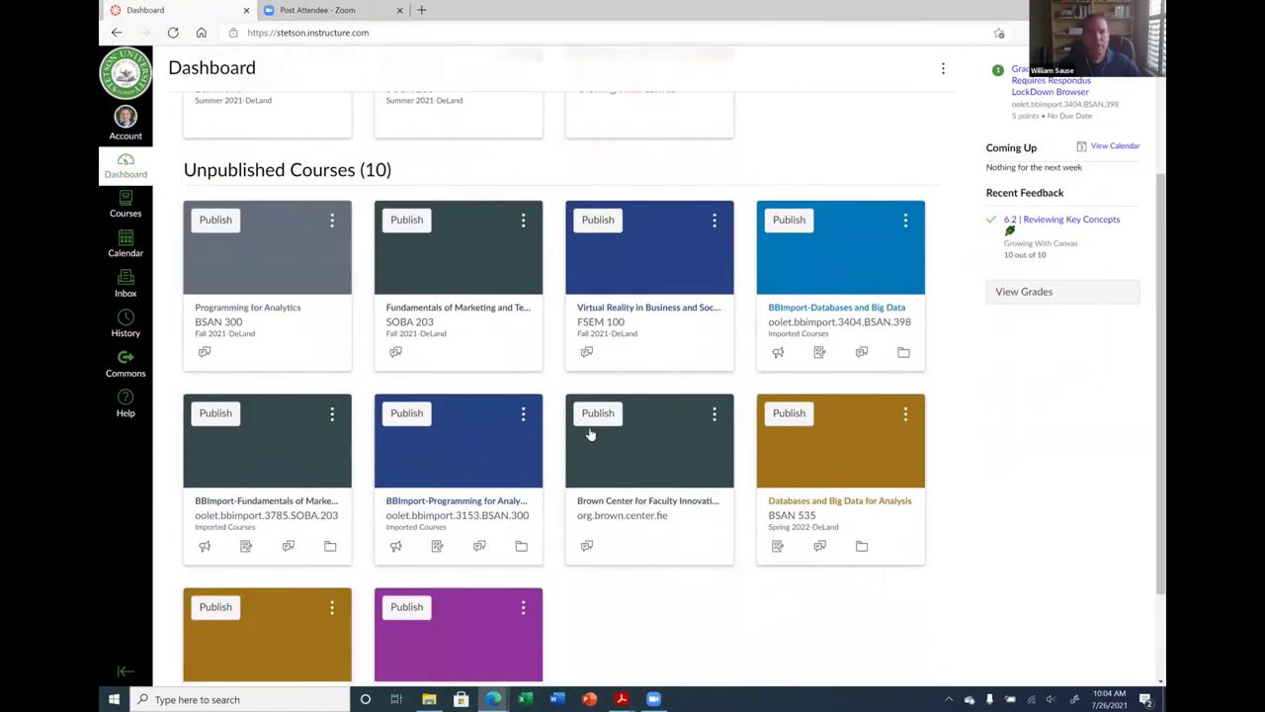
{"action": "scroll", "coordinate": [712, 542], "scroll_direction": "up", "scroll_amount": 3}
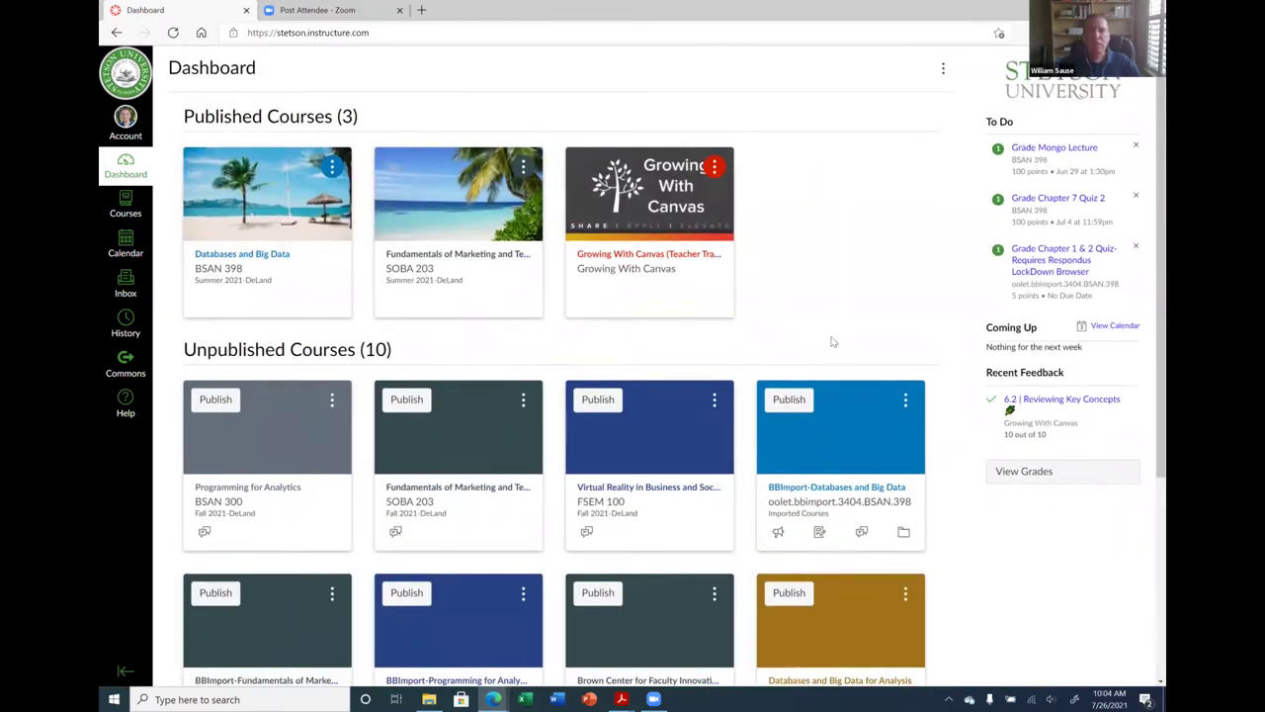
{"action": "scroll", "coordinate": [915, 328], "scroll_direction": "down", "scroll_amount": 2}
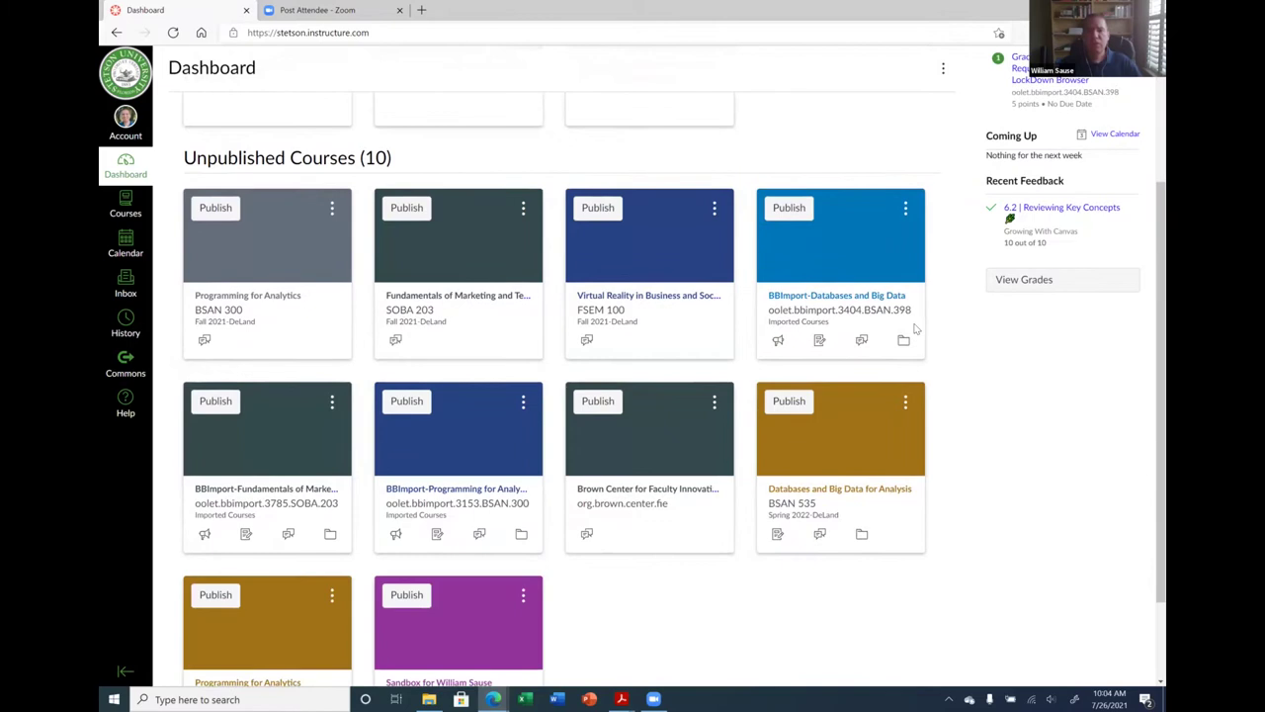
{"action": "scroll", "coordinate": [903, 333], "scroll_direction": "down", "scroll_amount": 1}
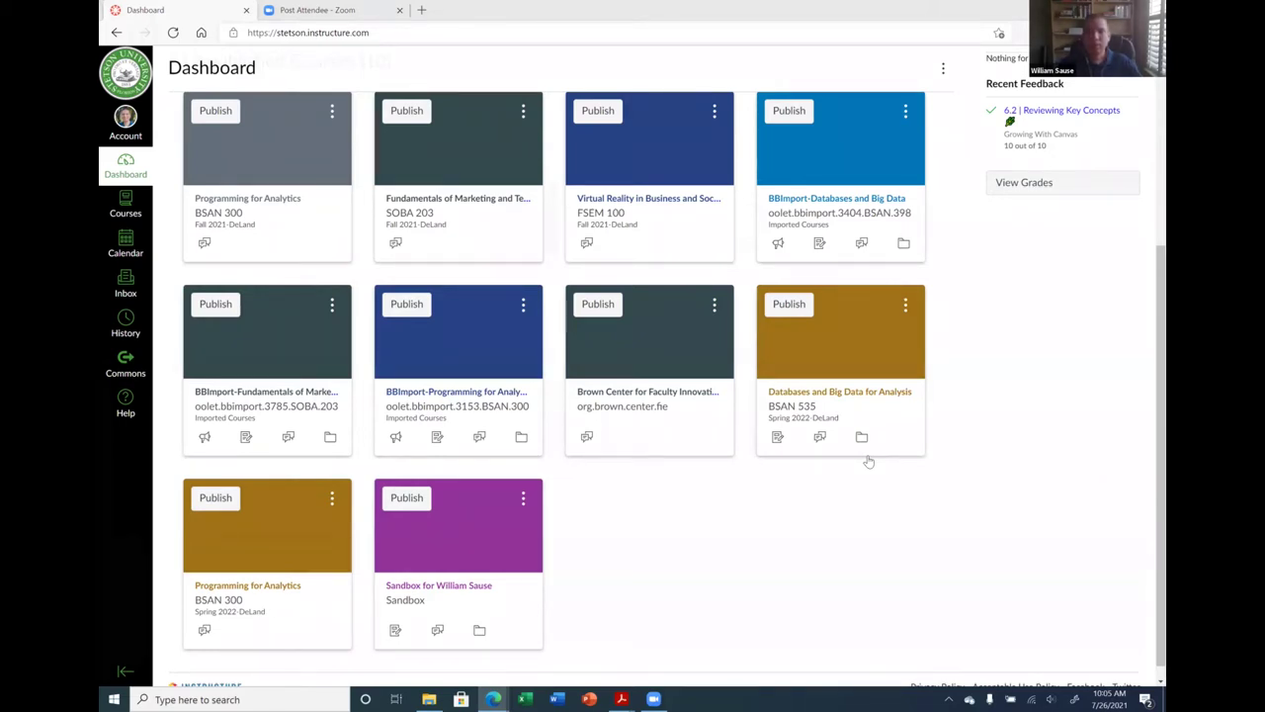
{"action": "scroll", "coordinate": [672, 290], "scroll_direction": "up", "scroll_amount": 3}
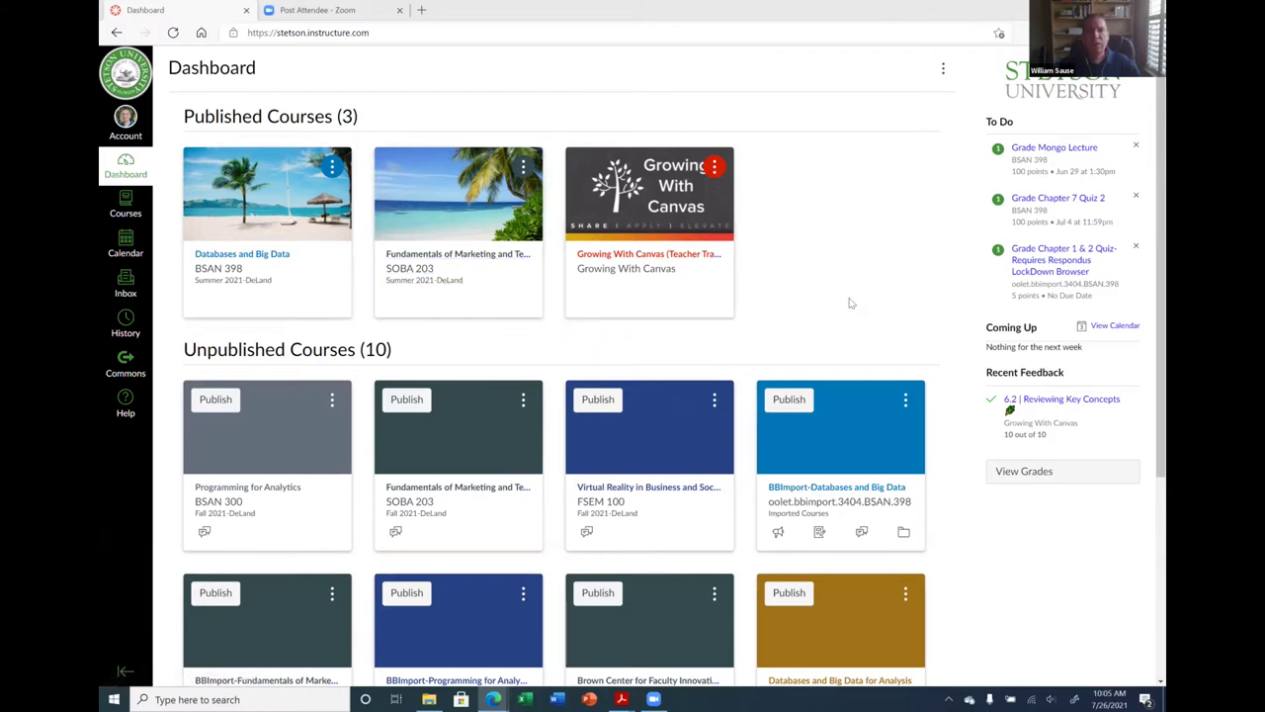
{"action": "scroll", "coordinate": [850, 304], "scroll_direction": "down", "scroll_amount": 2}
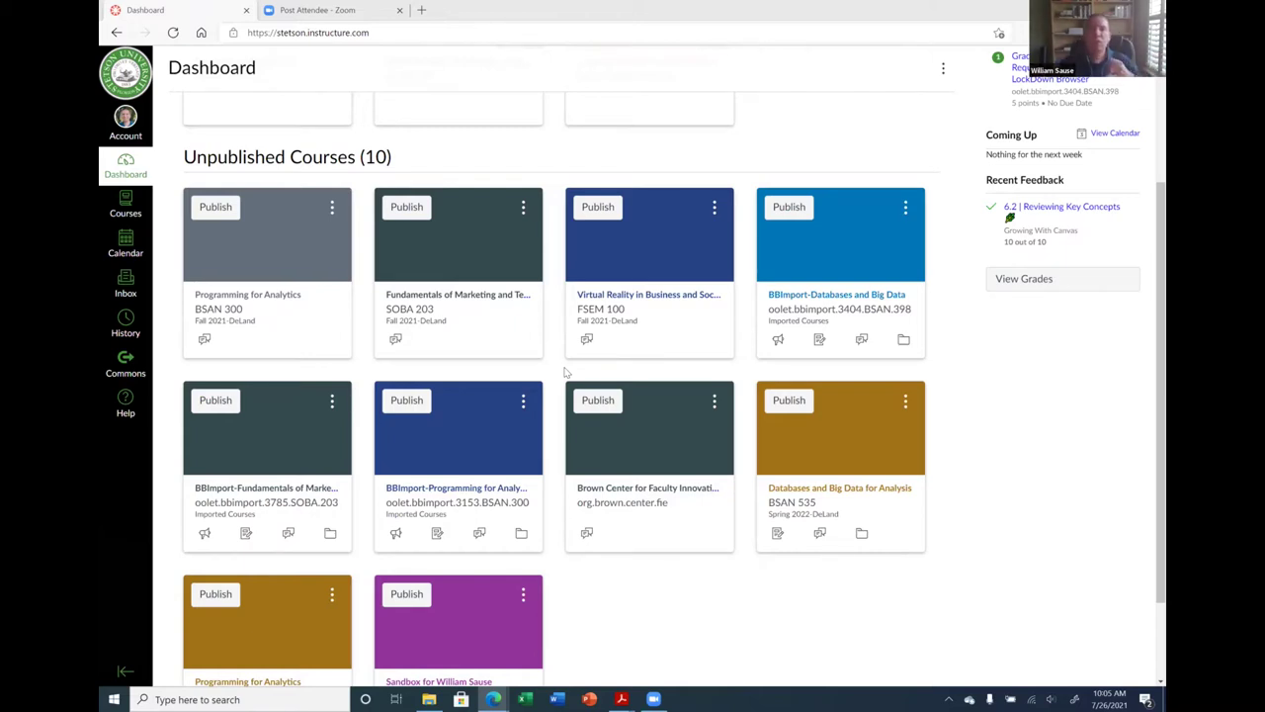
{"action": "scroll", "coordinate": [715, 437], "scroll_direction": "down", "scroll_amount": 2}
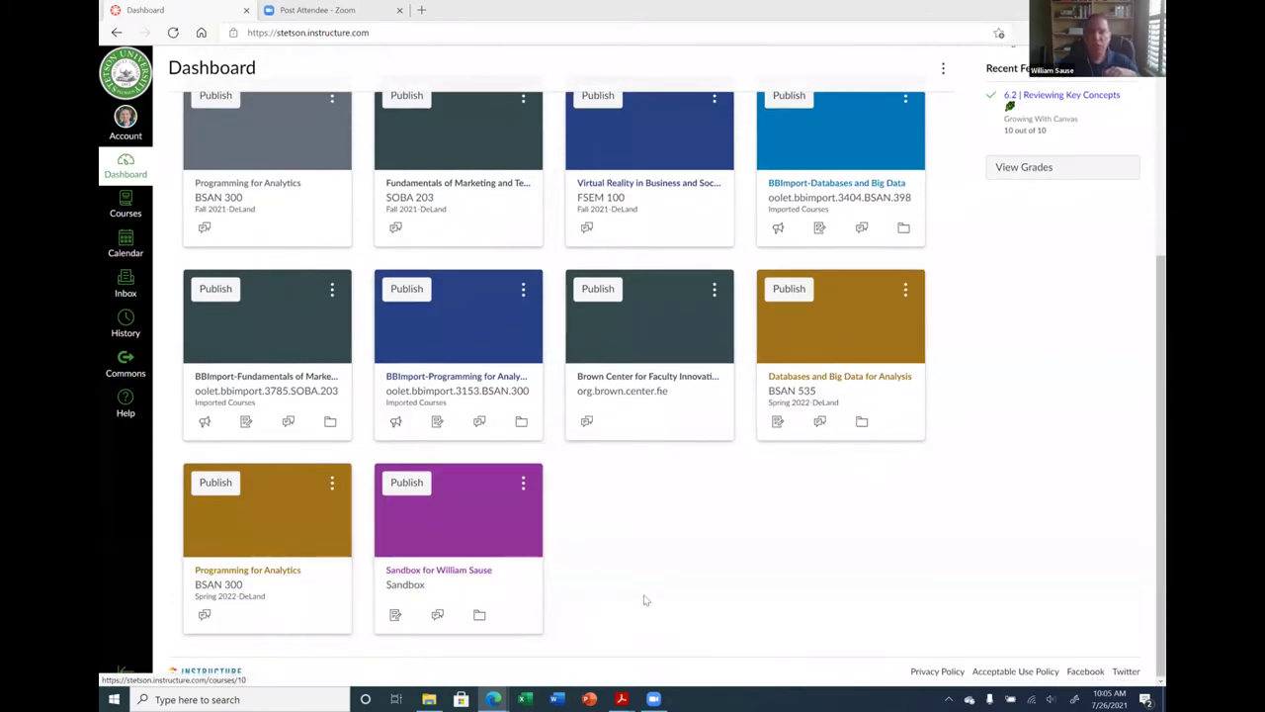
Open the imported BBImport-Programming for Analytics course and look through the modules on its home page.
{"action": "scroll", "coordinate": [644, 597], "scroll_direction": "up", "scroll_amount": 2}
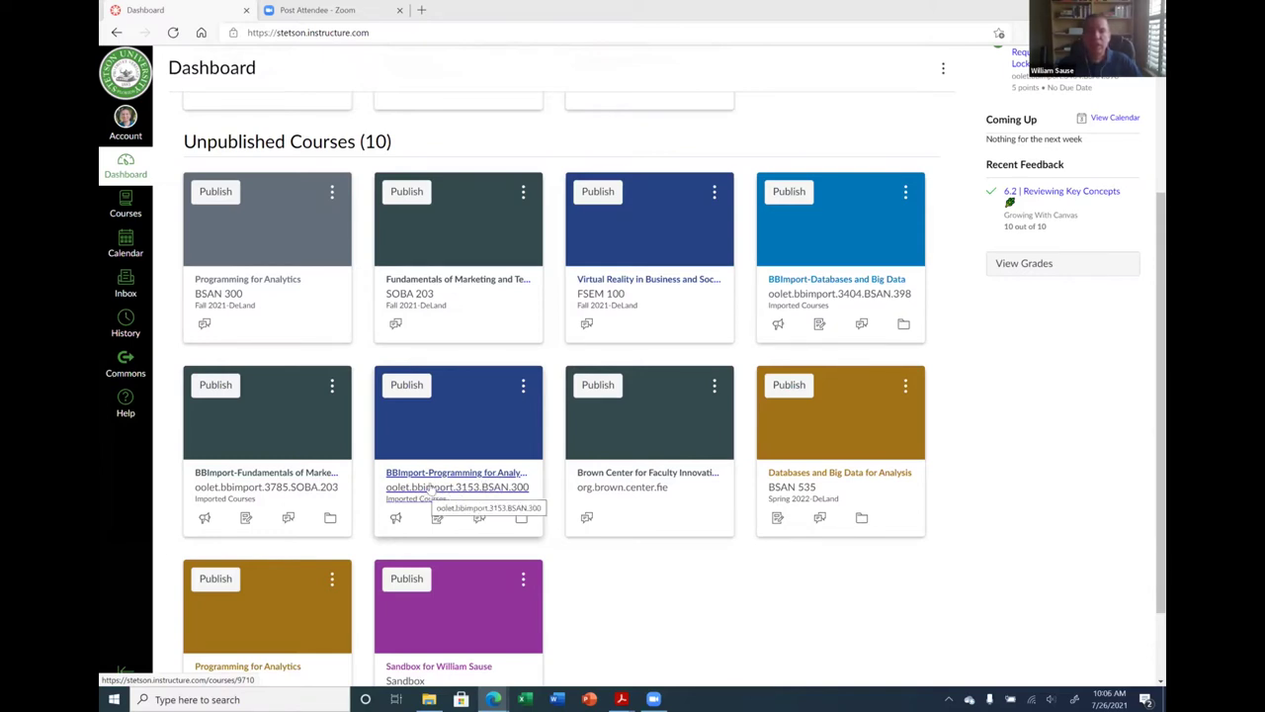
{"action": "left_click", "coordinate": [450, 488]}
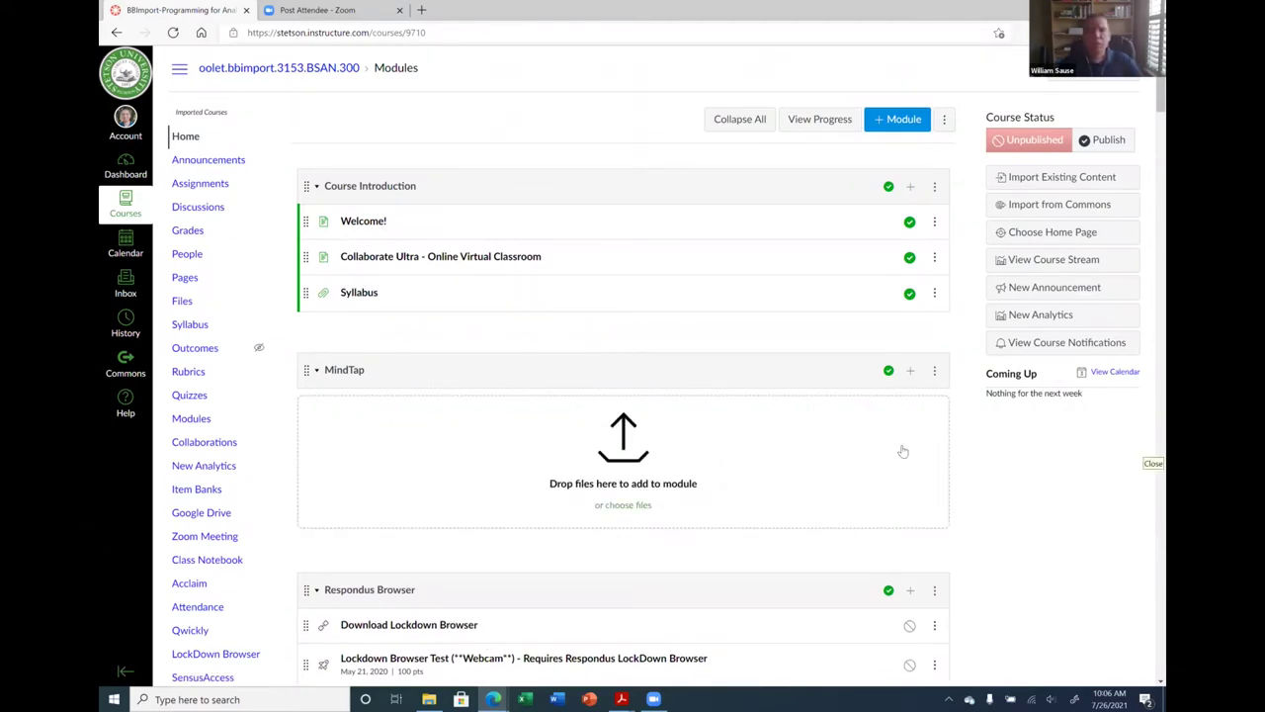
{"action": "scroll", "coordinate": [890, 448], "scroll_direction": "down", "scroll_amount": 4}
{"action": "scroll", "coordinate": [889, 447], "scroll_direction": "down", "scroll_amount": 11}
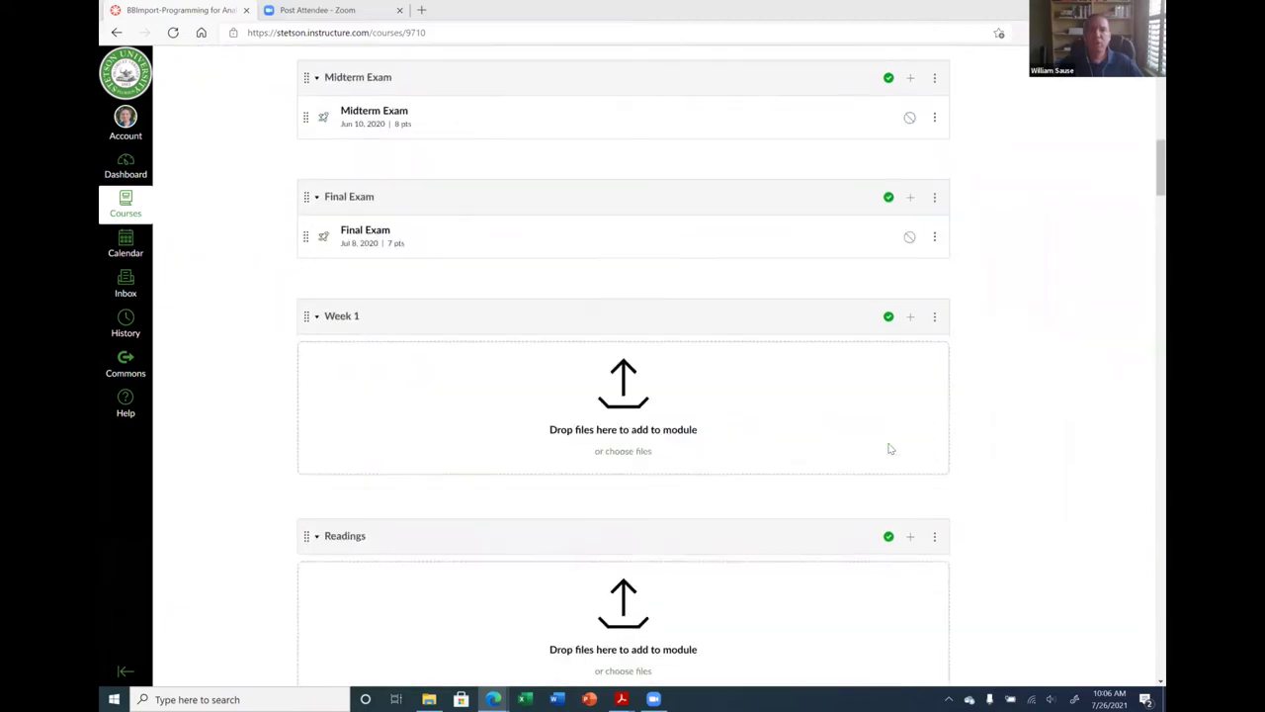
{"action": "scroll", "coordinate": [890, 448], "scroll_direction": "up", "scroll_amount": 12}
{"action": "scroll", "coordinate": [890, 448], "scroll_direction": "up", "scroll_amount": 4}
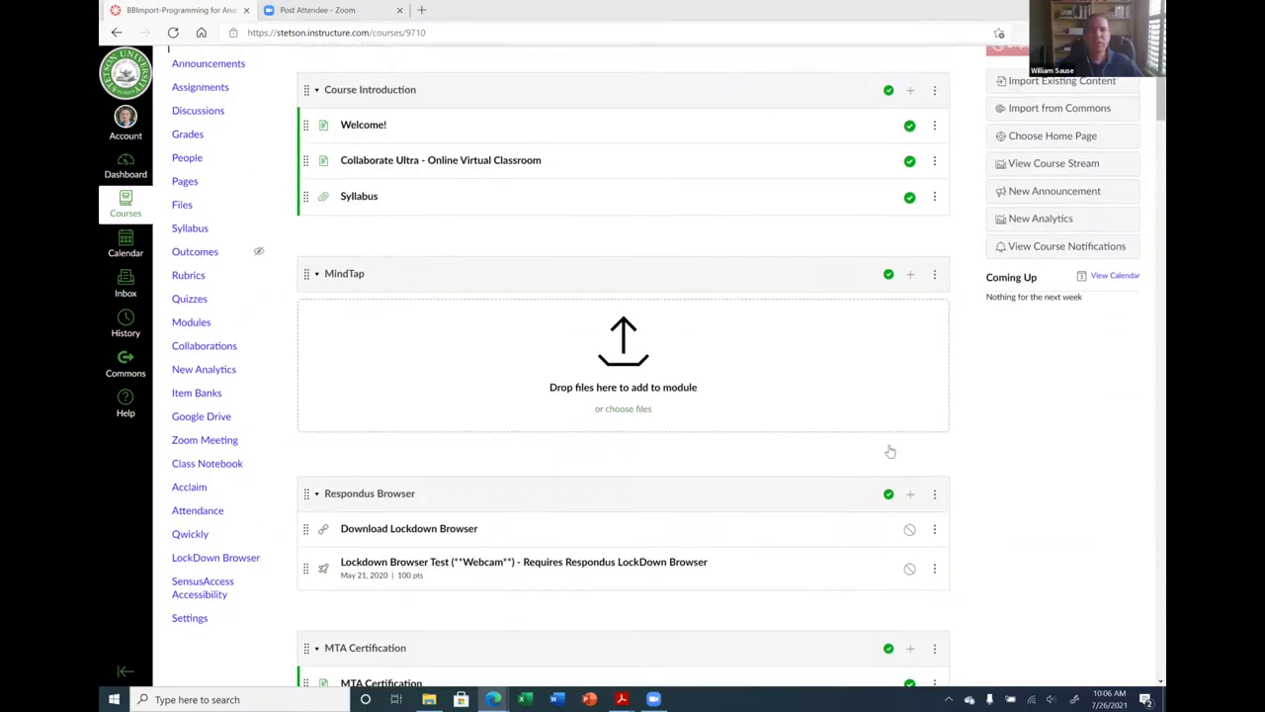
{"action": "scroll", "coordinate": [890, 450], "scroll_direction": "down", "scroll_amount": 3}
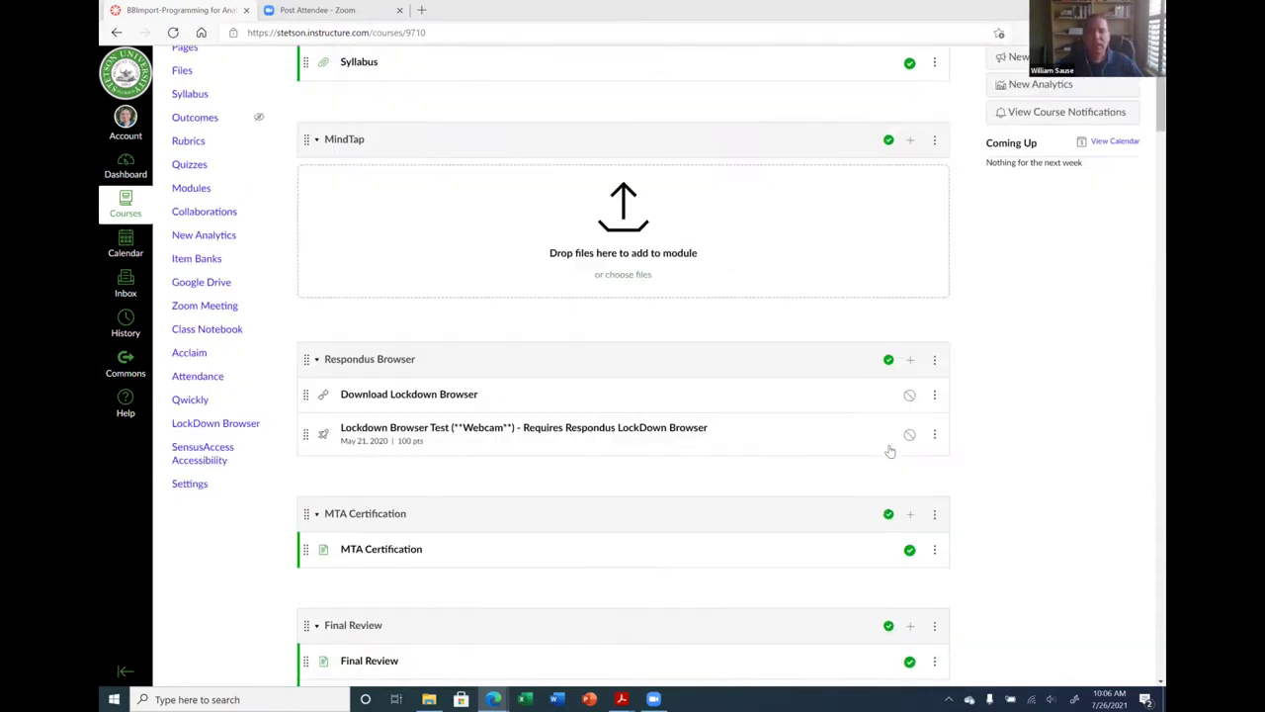
{"action": "scroll", "coordinate": [890, 445], "scroll_direction": "up", "scroll_amount": 2}
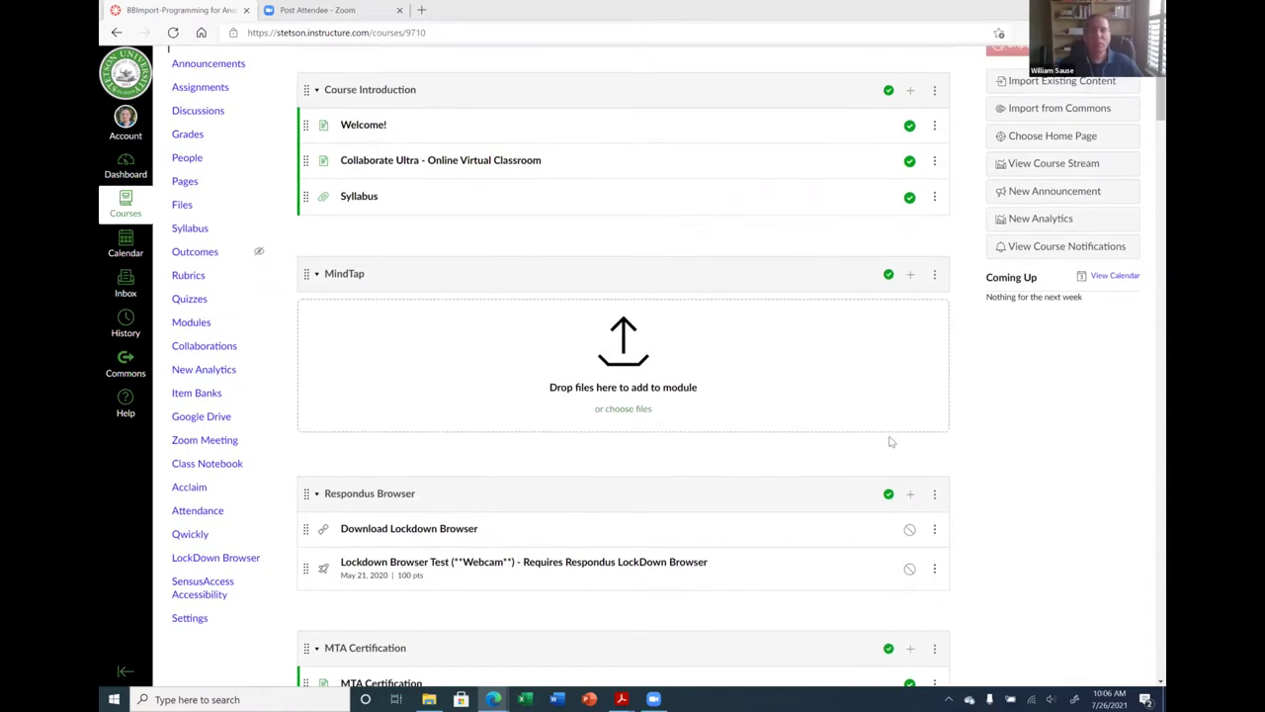
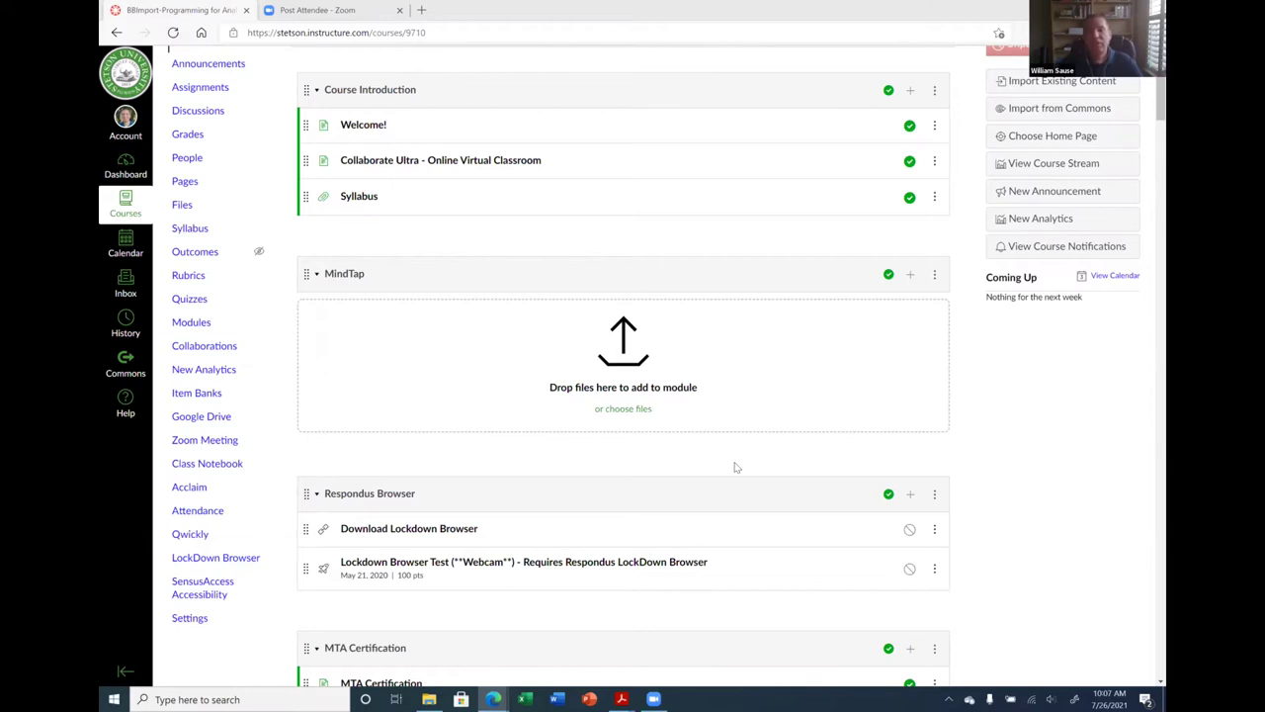
View the course's Modules page for comparison and return to the course home page.
{"action": "scroll", "coordinate": [461, 418], "scroll_direction": "up", "scroll_amount": 2}
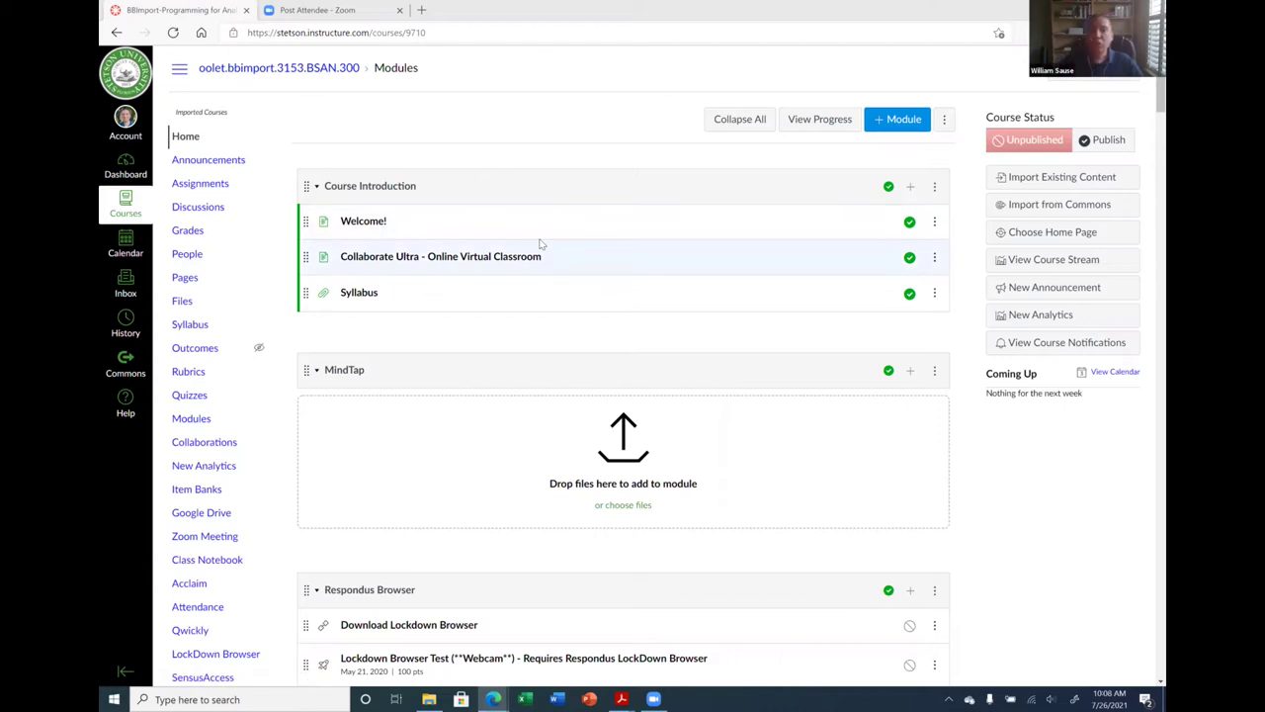
{"action": "left_click", "coordinate": [188, 425]}
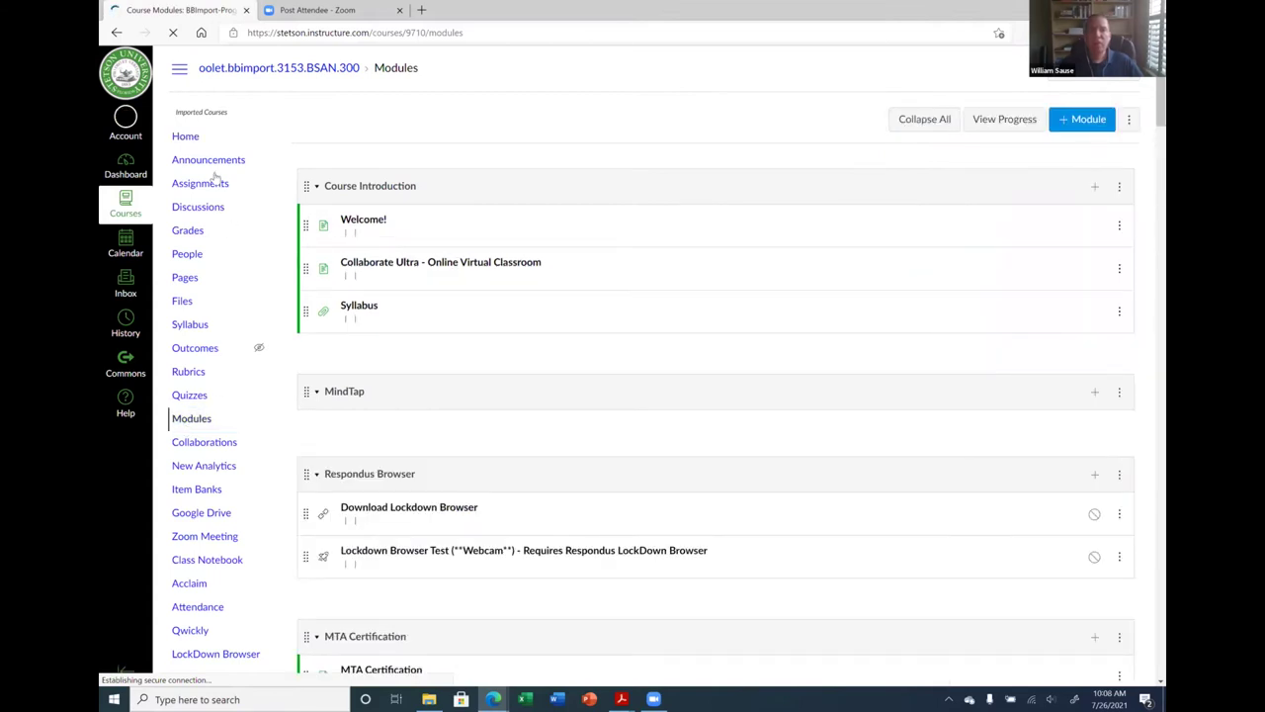
{"action": "left_click", "coordinate": [188, 138]}
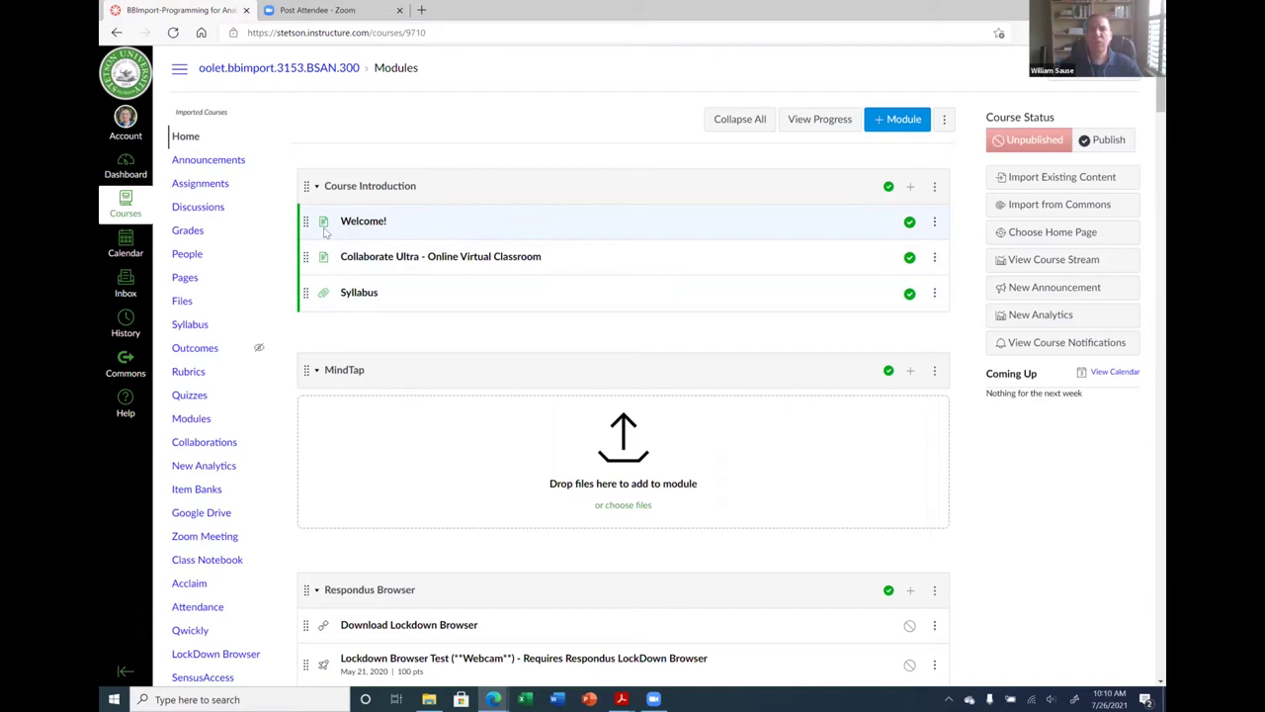
View each Course Introduction item: the Welcome! page, the Collaborate Ultra - Online Virtual Classroom page and the Syllabus file.
{"action": "left_click", "coordinate": [355, 228]}
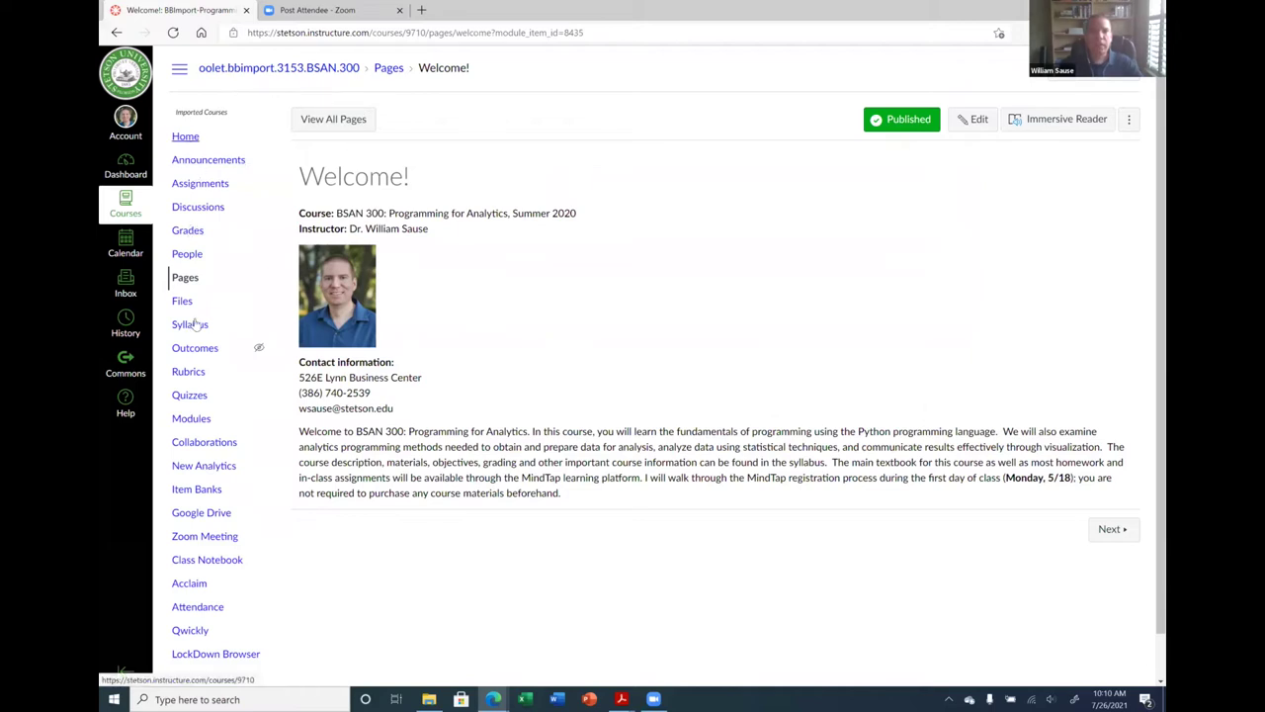
{"action": "left_click", "coordinate": [186, 137]}
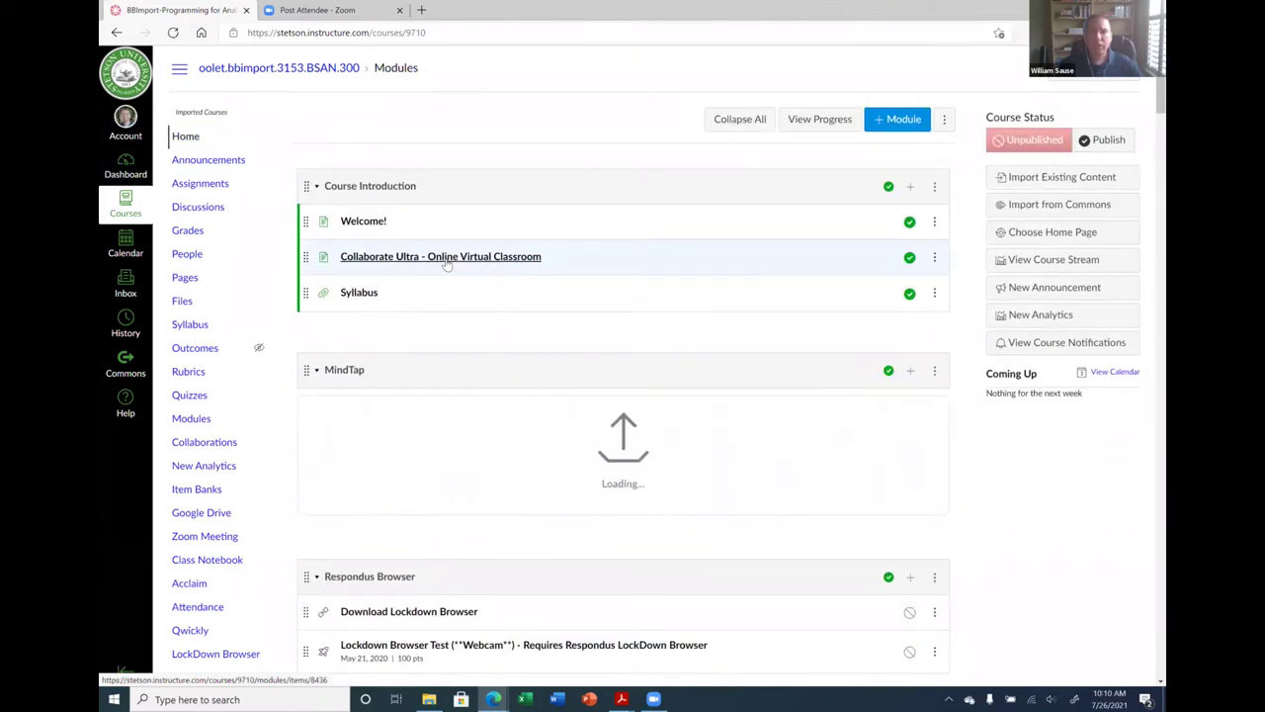
{"action": "left_click", "coordinate": [446, 258]}
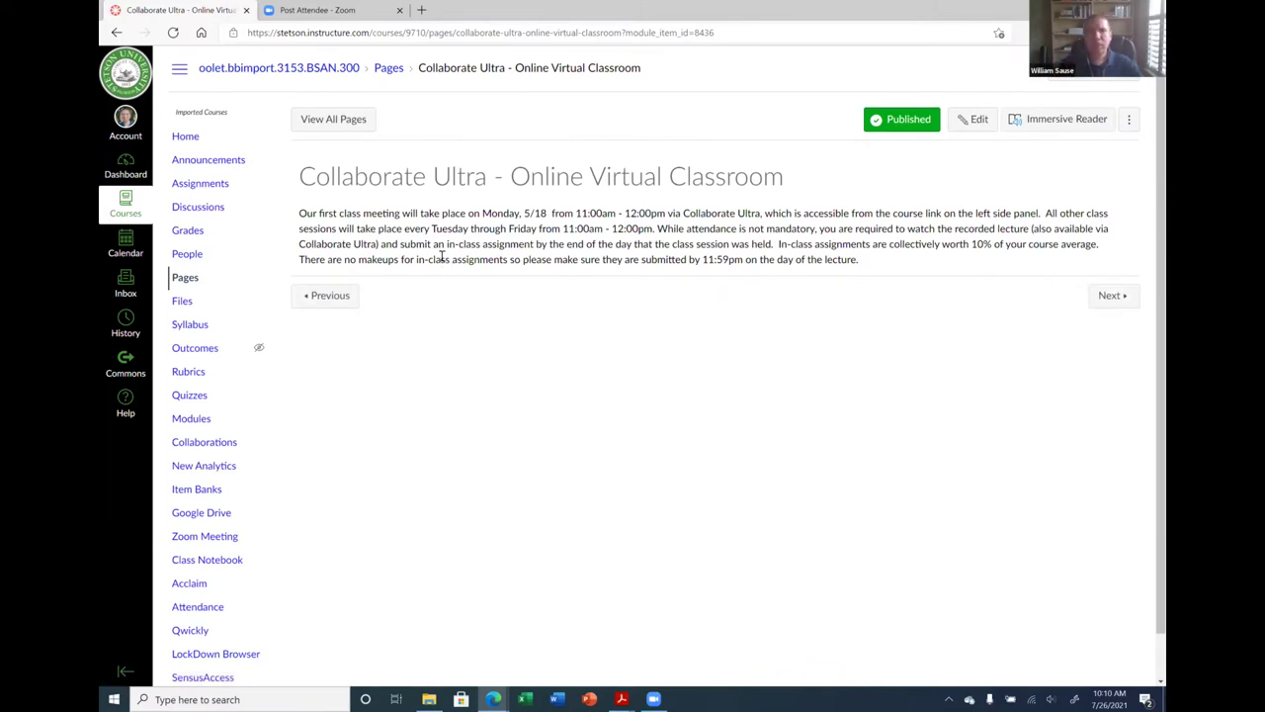
{"action": "left_click", "coordinate": [186, 137]}
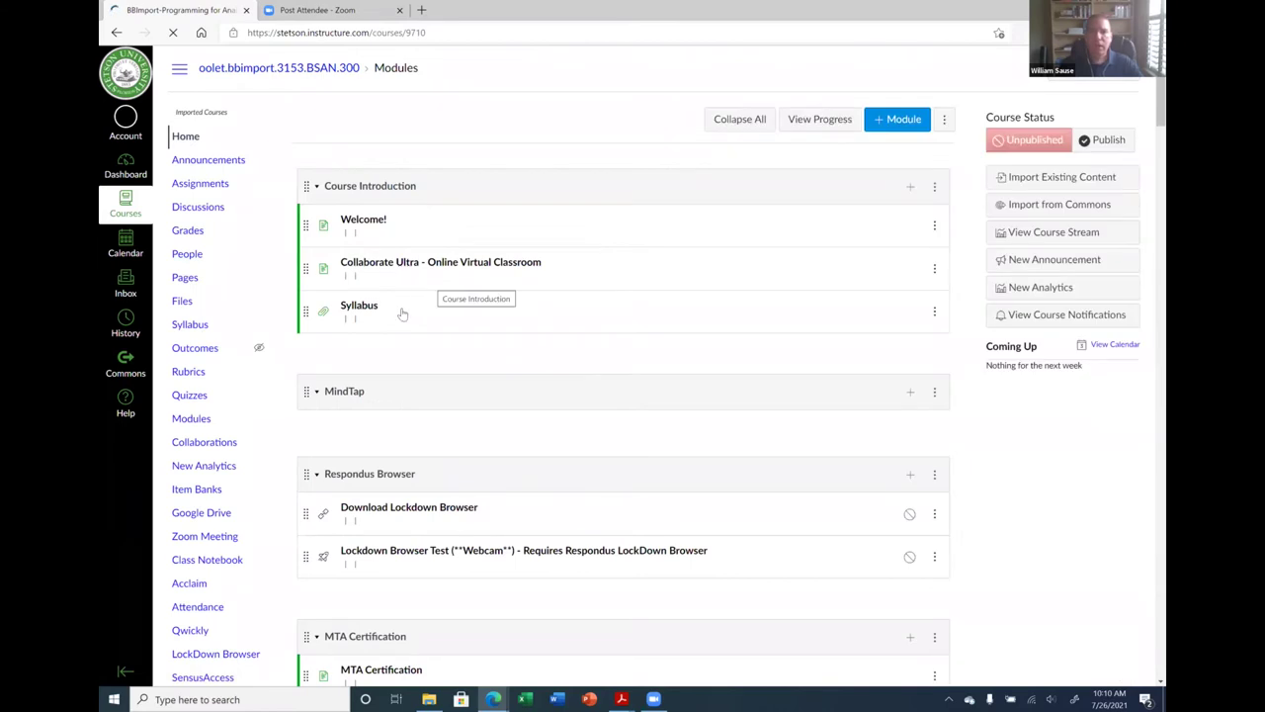
{"action": "left_click", "coordinate": [350, 298]}
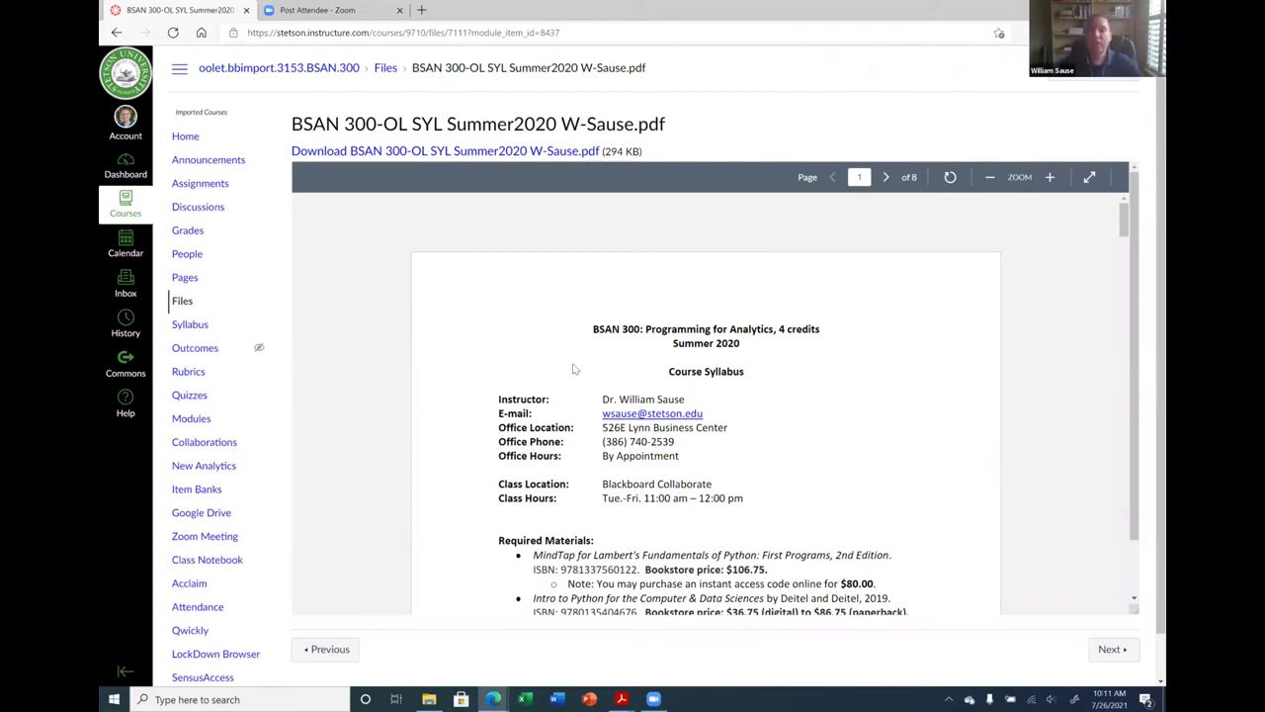
Return to the imported course's home page and look over its modules from Course Introduction to Week 1.
{"action": "left_click", "coordinate": [185, 136]}
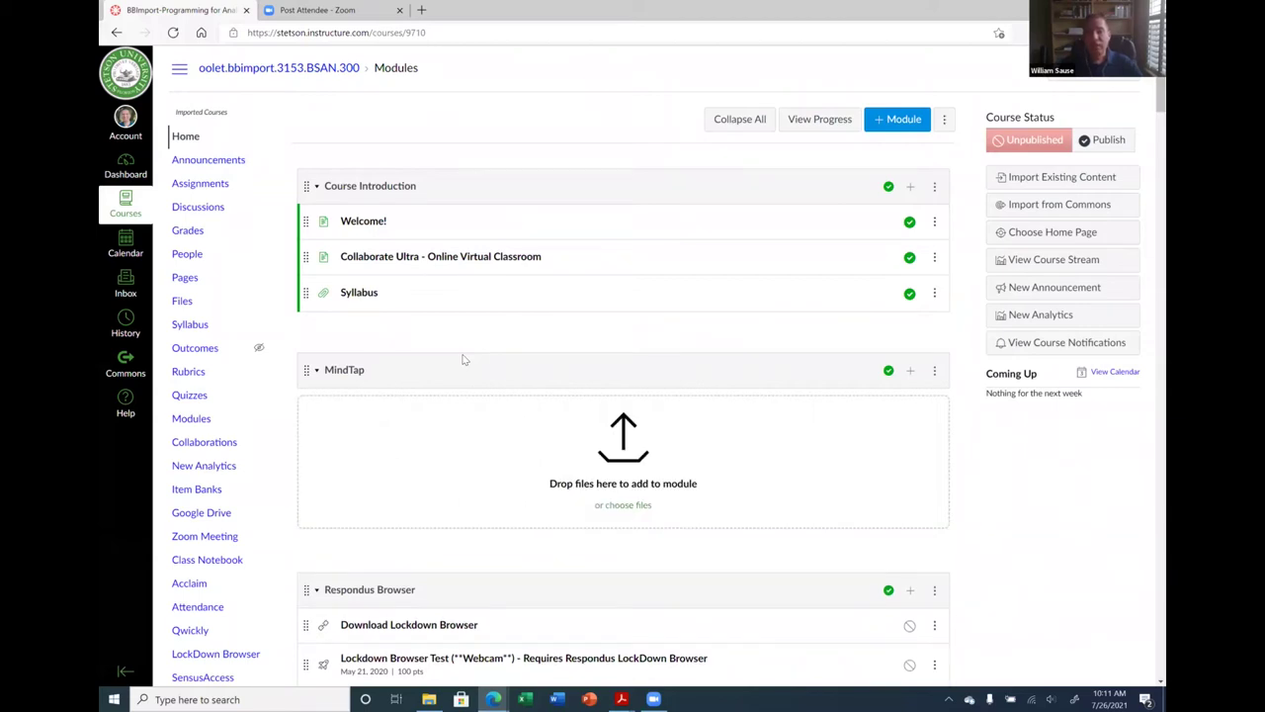
{"action": "scroll", "coordinate": [502, 367], "scroll_direction": "down", "scroll_amount": 3}
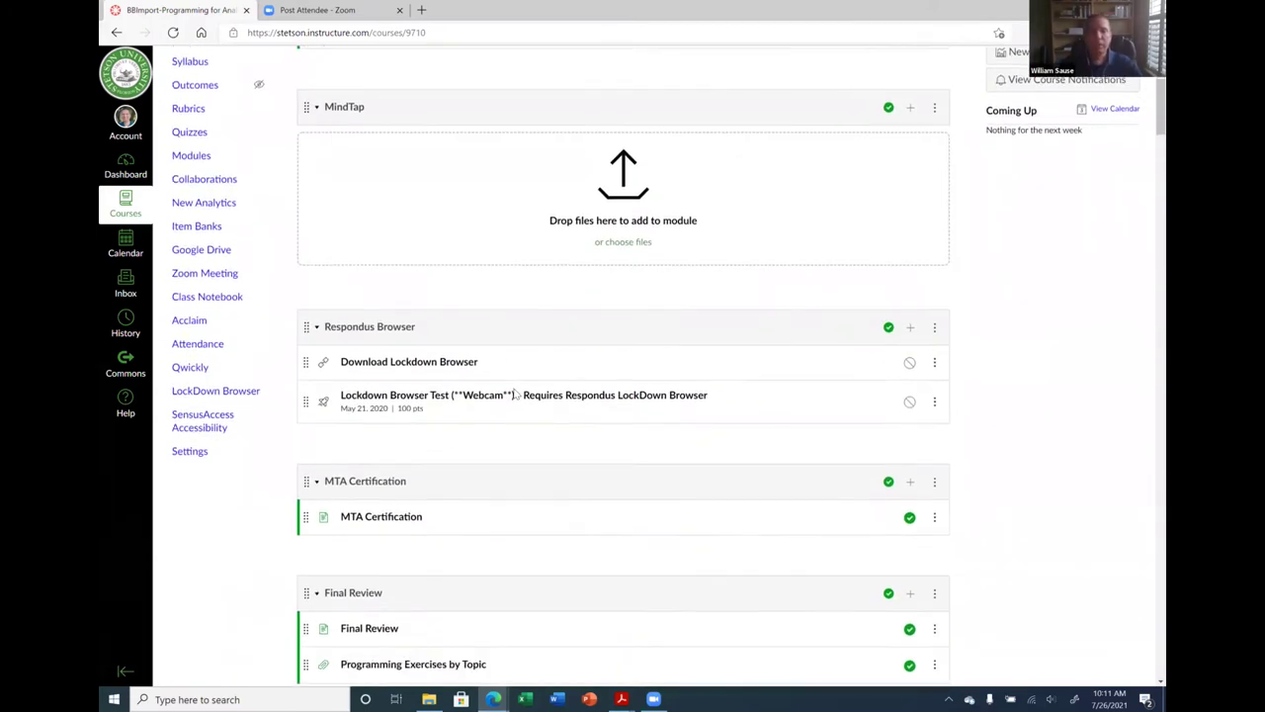
{"action": "scroll", "coordinate": [514, 400], "scroll_direction": "down", "scroll_amount": 5}
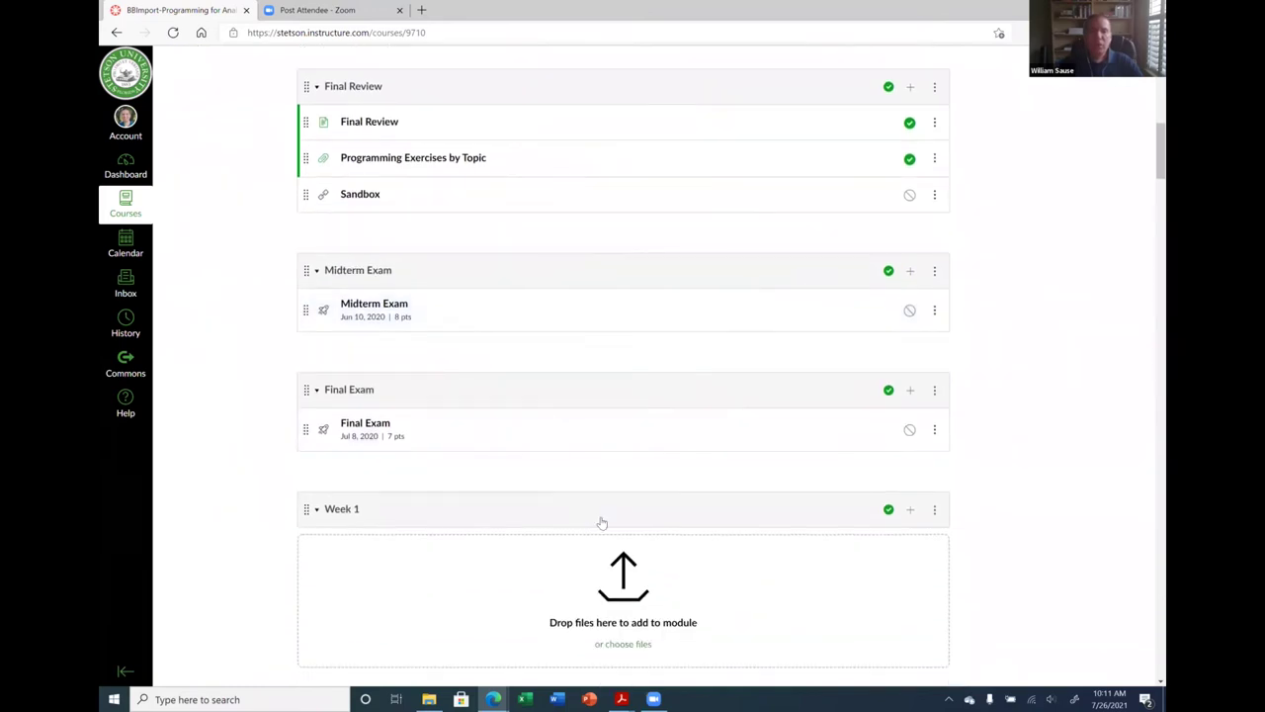
{"action": "scroll", "coordinate": [751, 568], "scroll_direction": "up", "scroll_amount": 10}
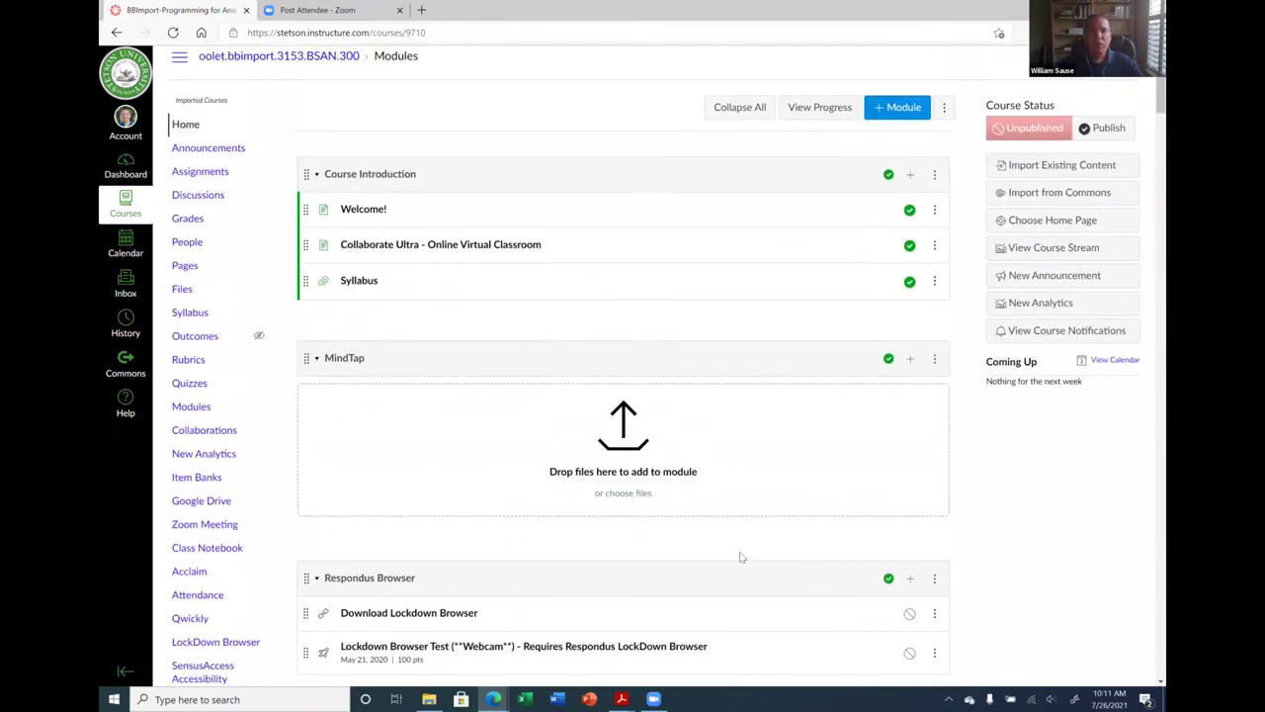
{"action": "scroll", "coordinate": [738, 556], "scroll_direction": "up", "scroll_amount": 1}
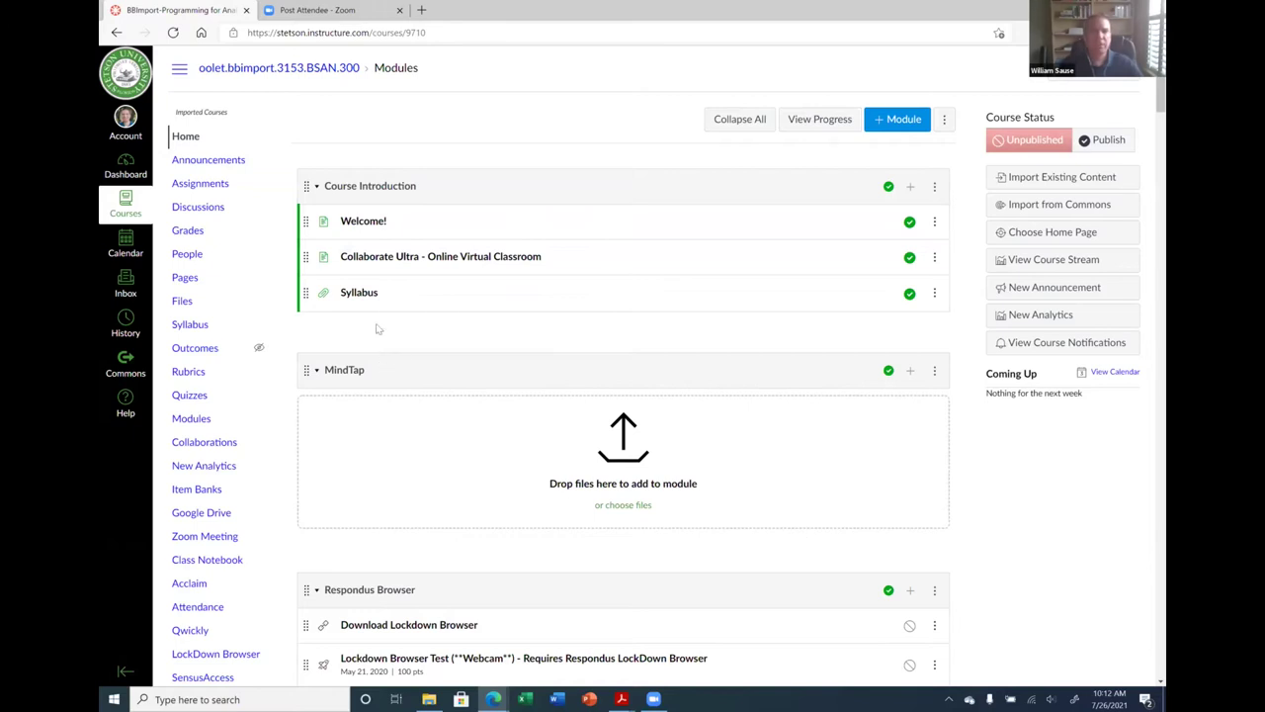
Open the unpublished Fall 2021 Programming for Analytics (BSAN 300) course from the dashboard.
{"action": "left_click", "coordinate": [126, 173]}
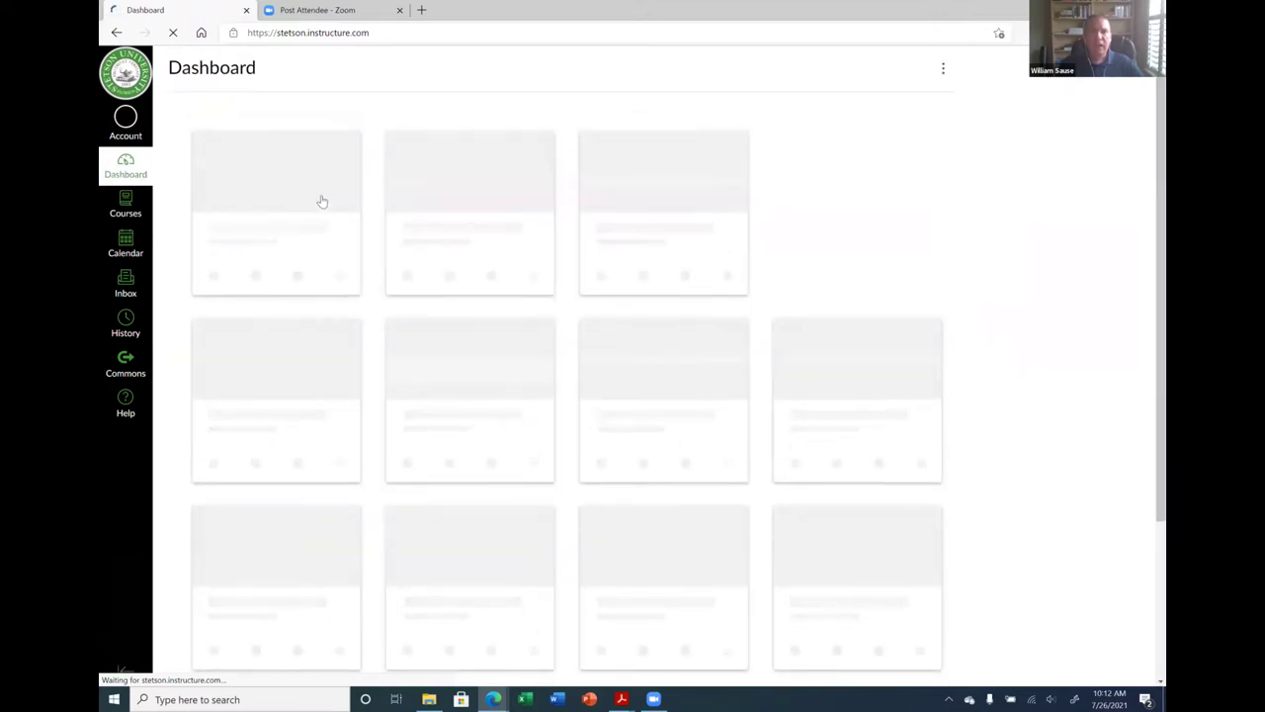
{"action": "scroll", "coordinate": [812, 308], "scroll_direction": "down", "scroll_amount": 3}
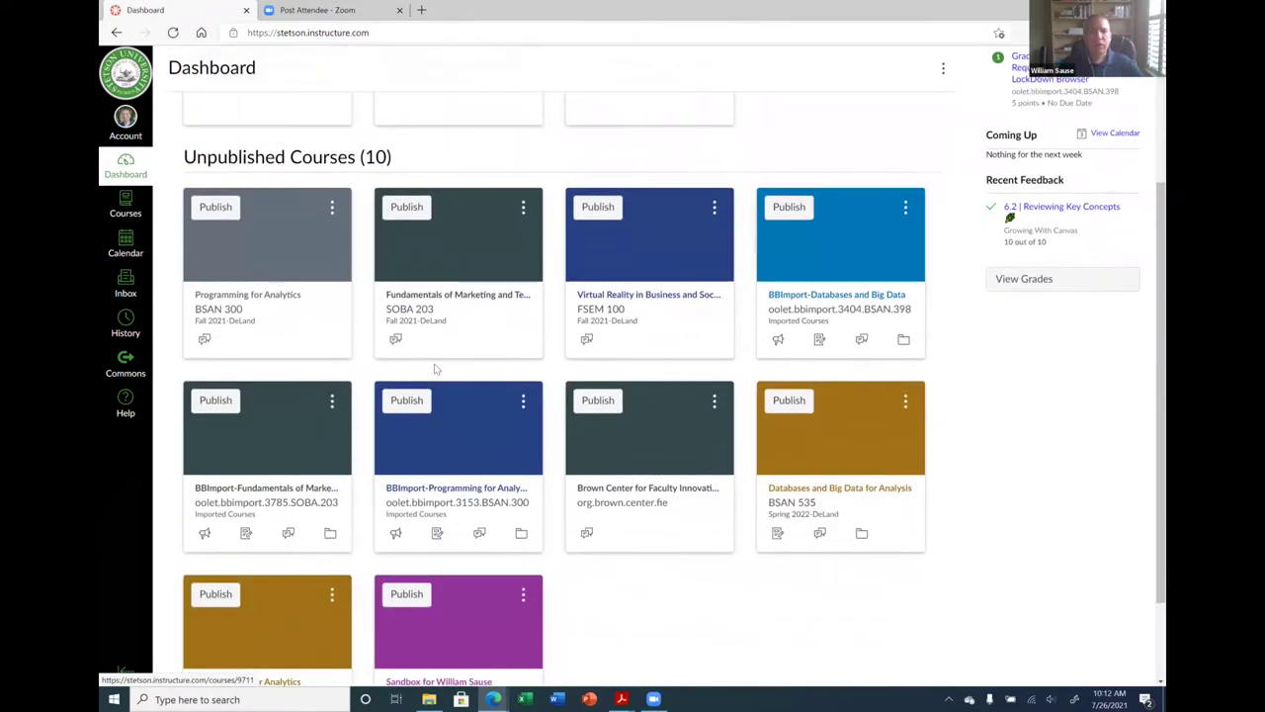
{"action": "left_click", "coordinate": [227, 307]}
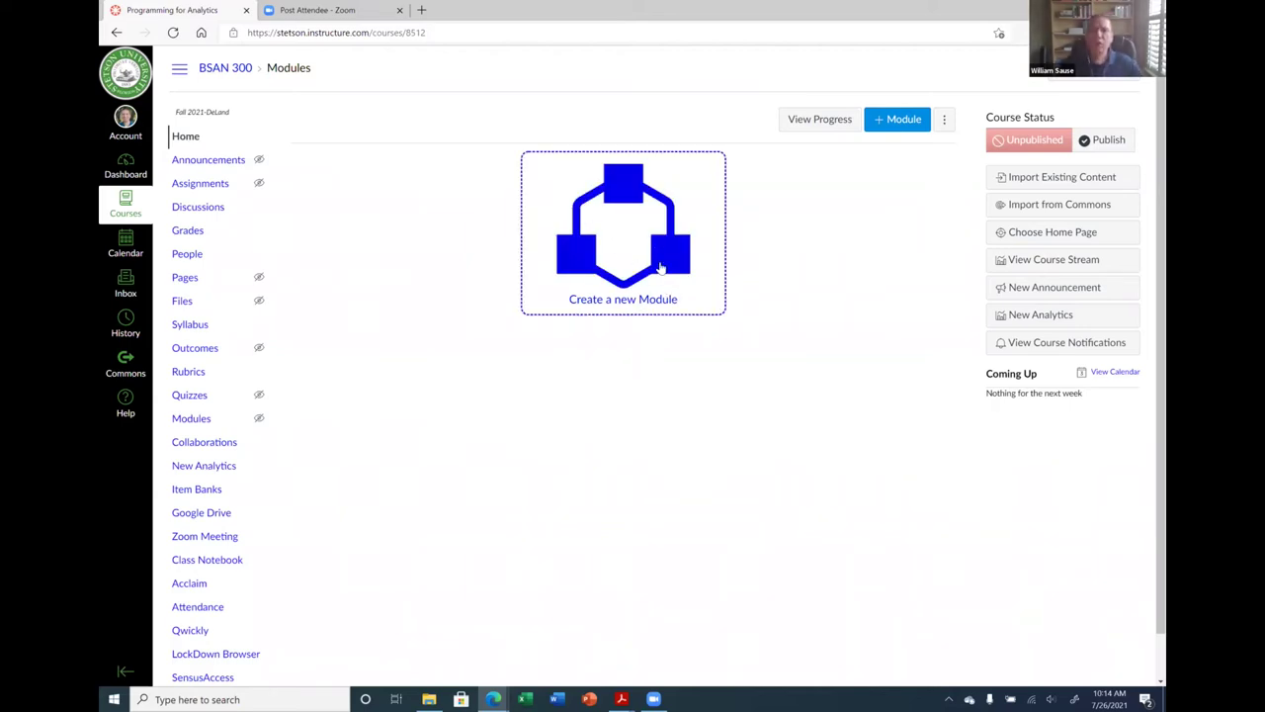
Start adding a module, and consult the weekly schedule in the BSAN 300 Fall 2021 syllabus PDF in Acrobat Reader.
{"action": "left_click", "coordinate": [895, 127]}
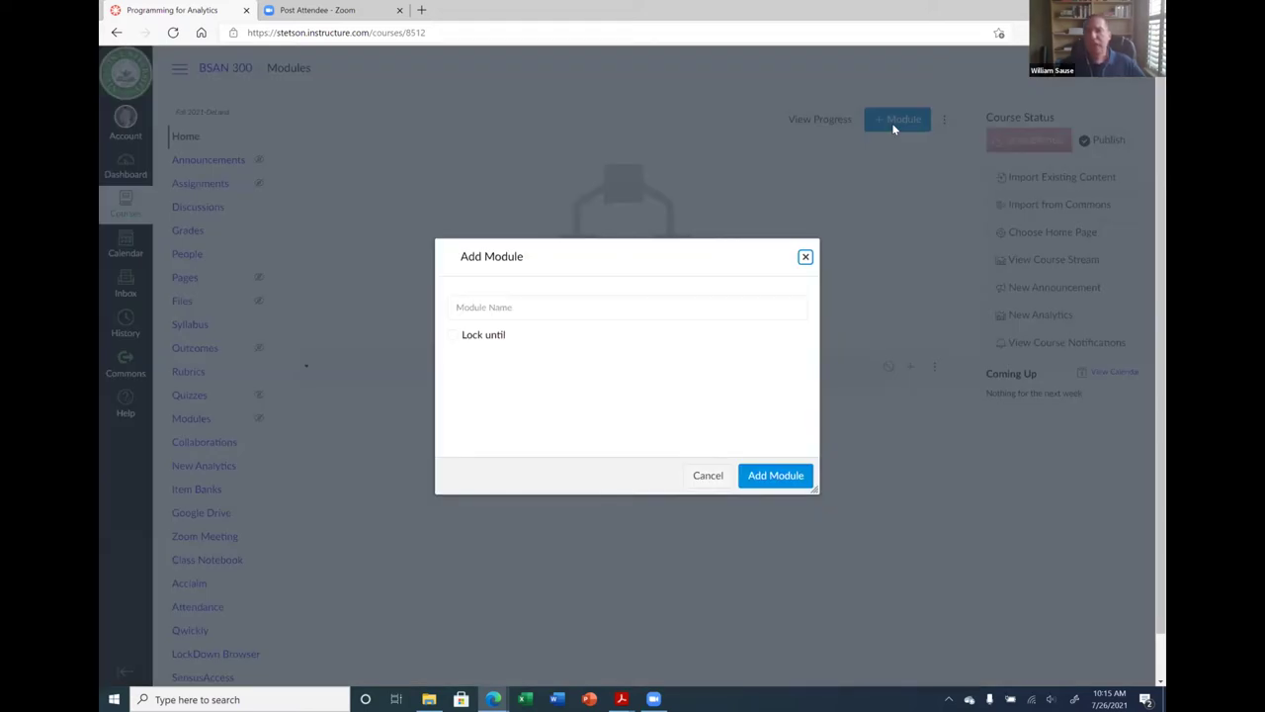
{"action": "left_click", "coordinate": [674, 300]}
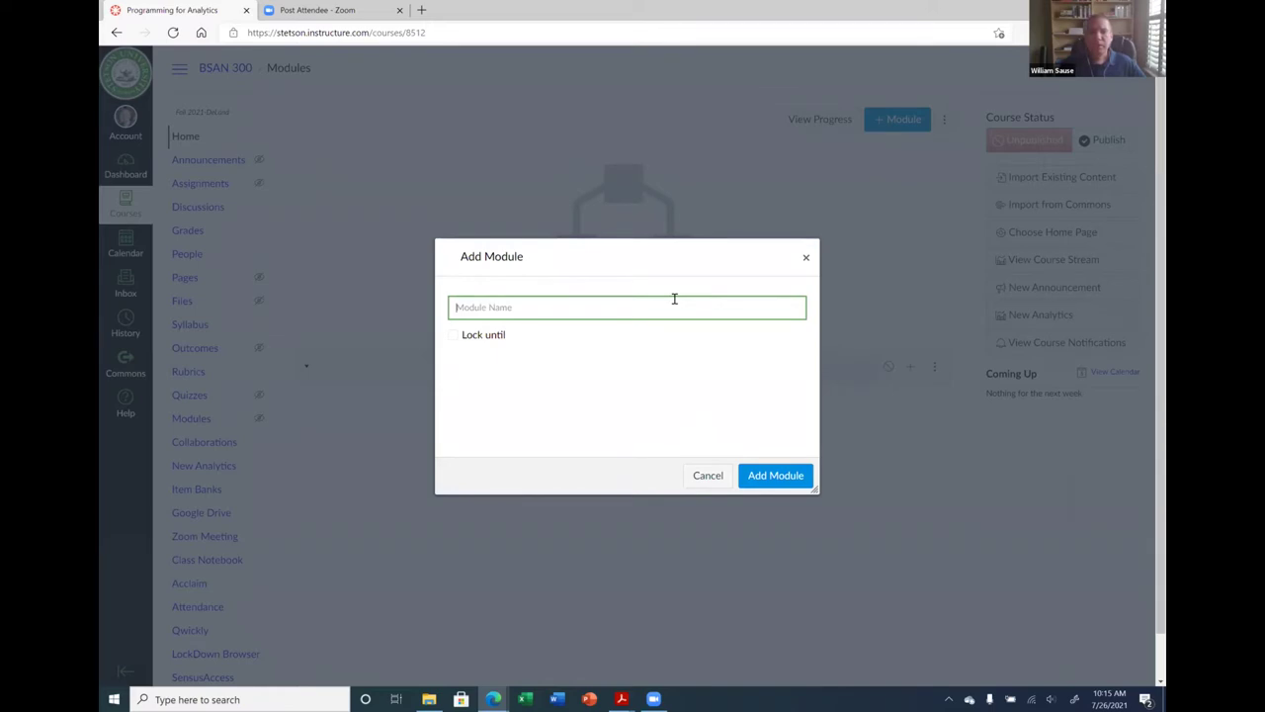
{"action": "left_click", "coordinate": [622, 699]}
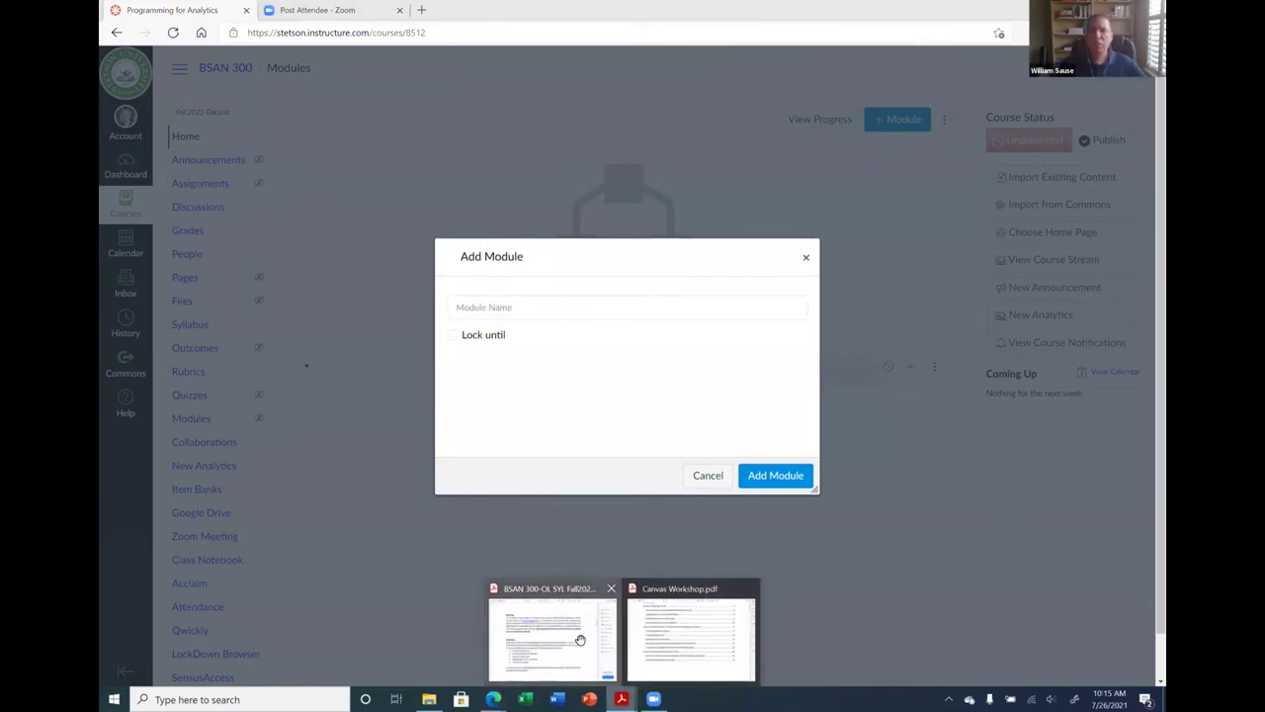
{"action": "left_click", "coordinate": [582, 646]}
{"action": "scroll", "coordinate": [616, 539], "scroll_direction": "down", "scroll_amount": 6}
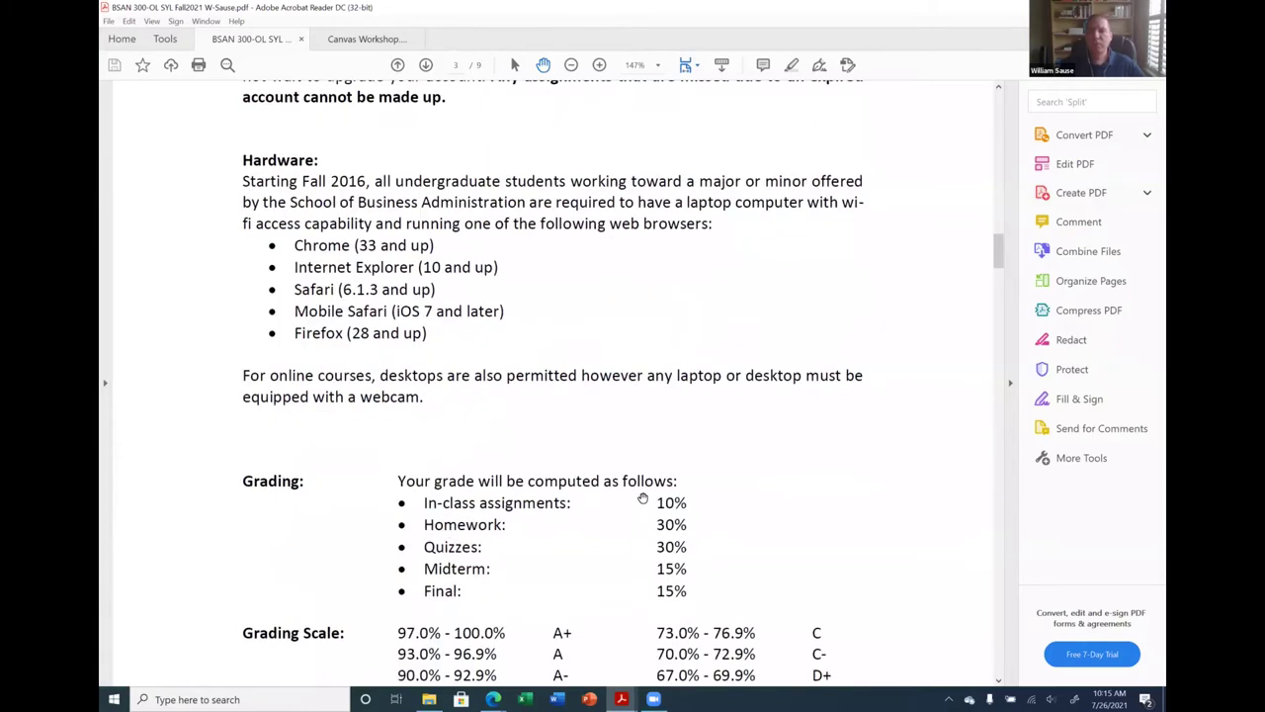
{"action": "scroll", "coordinate": [649, 482], "scroll_direction": "down", "scroll_amount": 4}
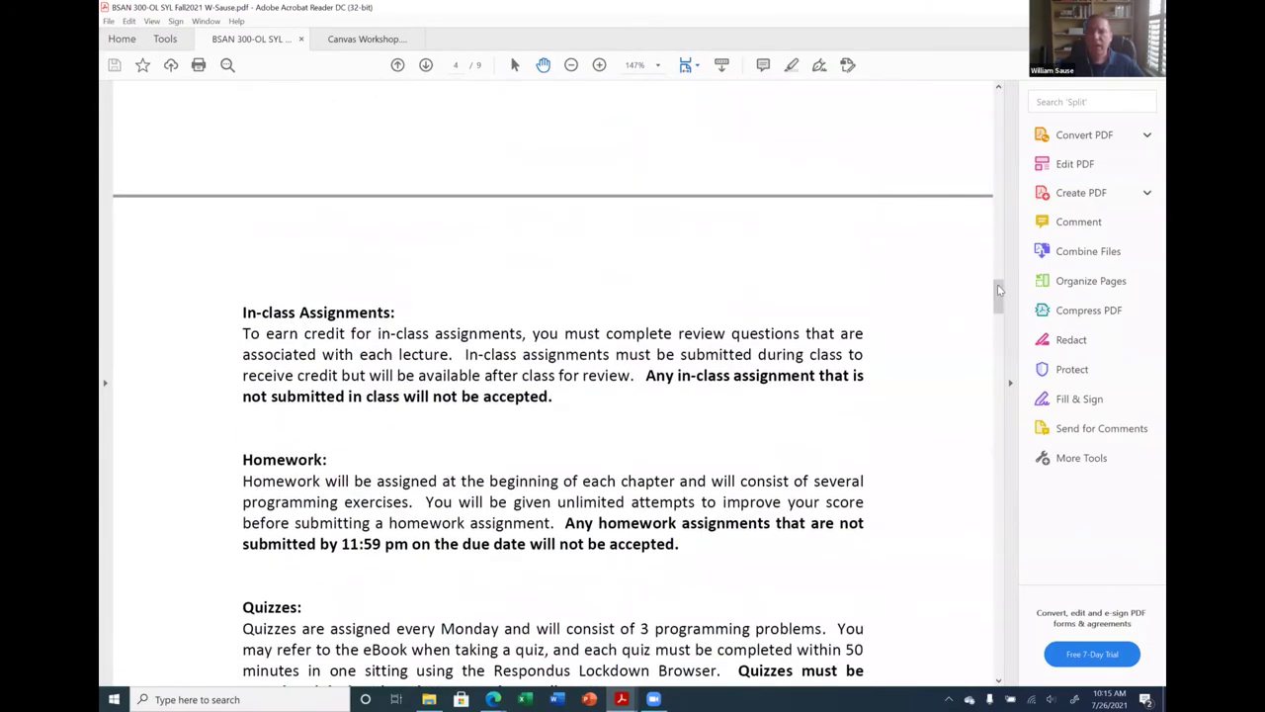
{"action": "left_click_drag", "start_coordinate": [998, 340], "coordinate": [998, 435]}
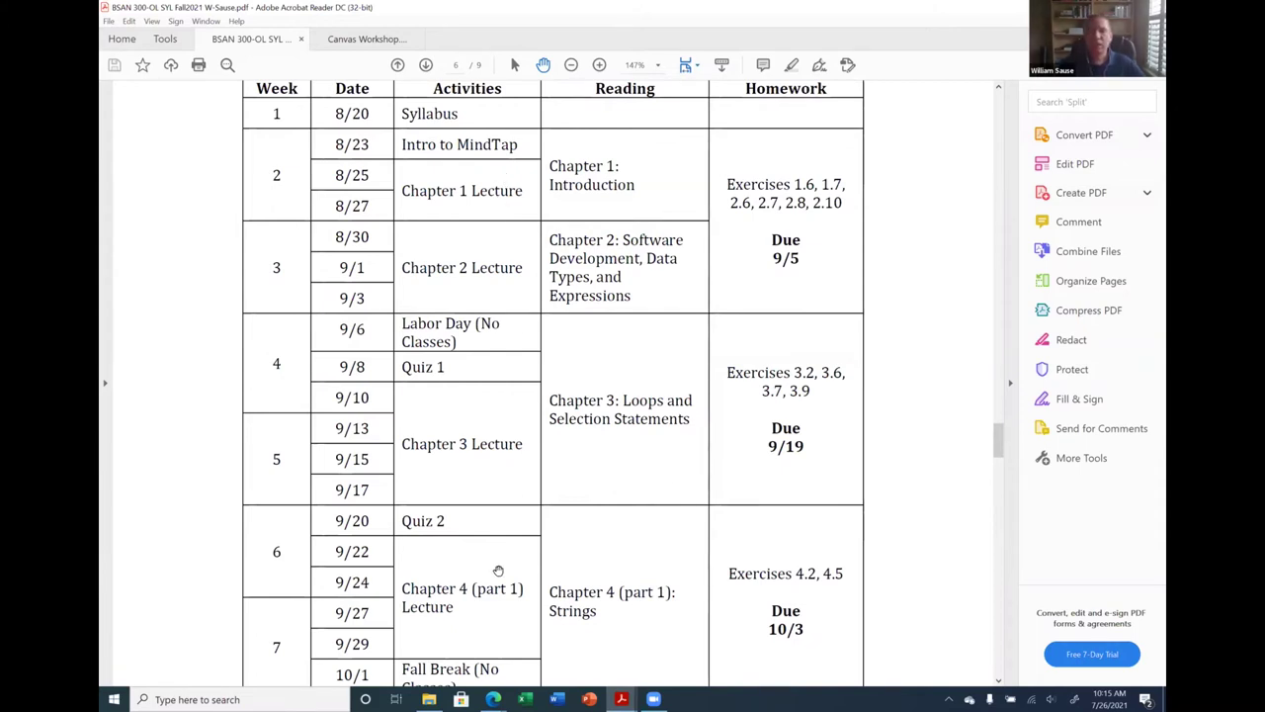
Switch back to Canvas in the browser and name the new module Weeks 2 & 3.
{"action": "mouse_move", "coordinate": [497, 690]}
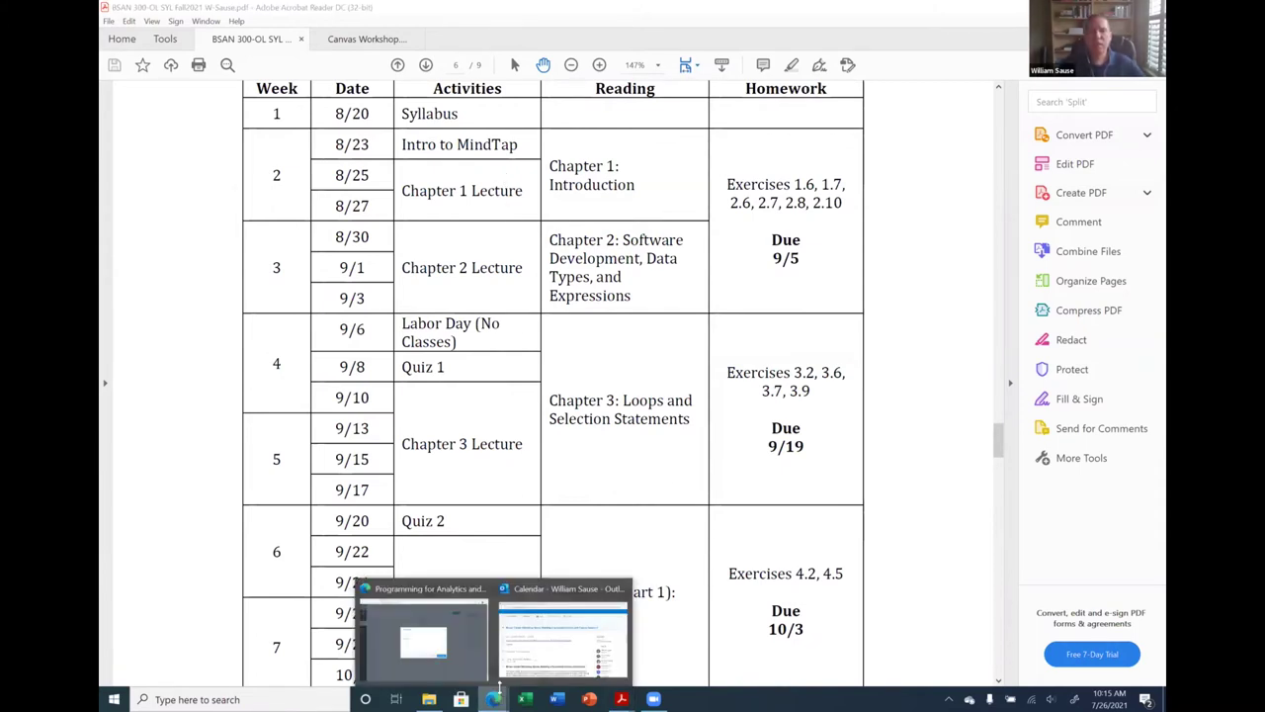
{"action": "left_click", "coordinate": [464, 643]}
{"action": "type", "text": "Weeks 2 & 3"}
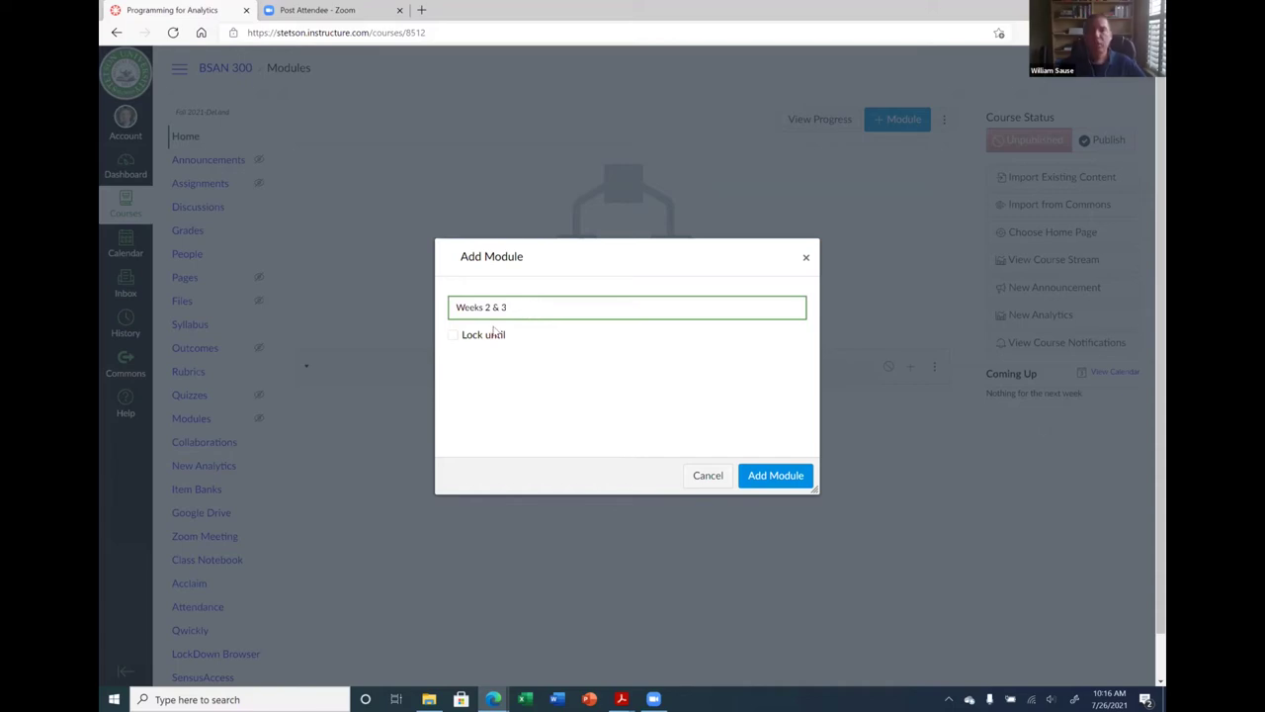
{"action": "left_click", "coordinate": [453, 337]}
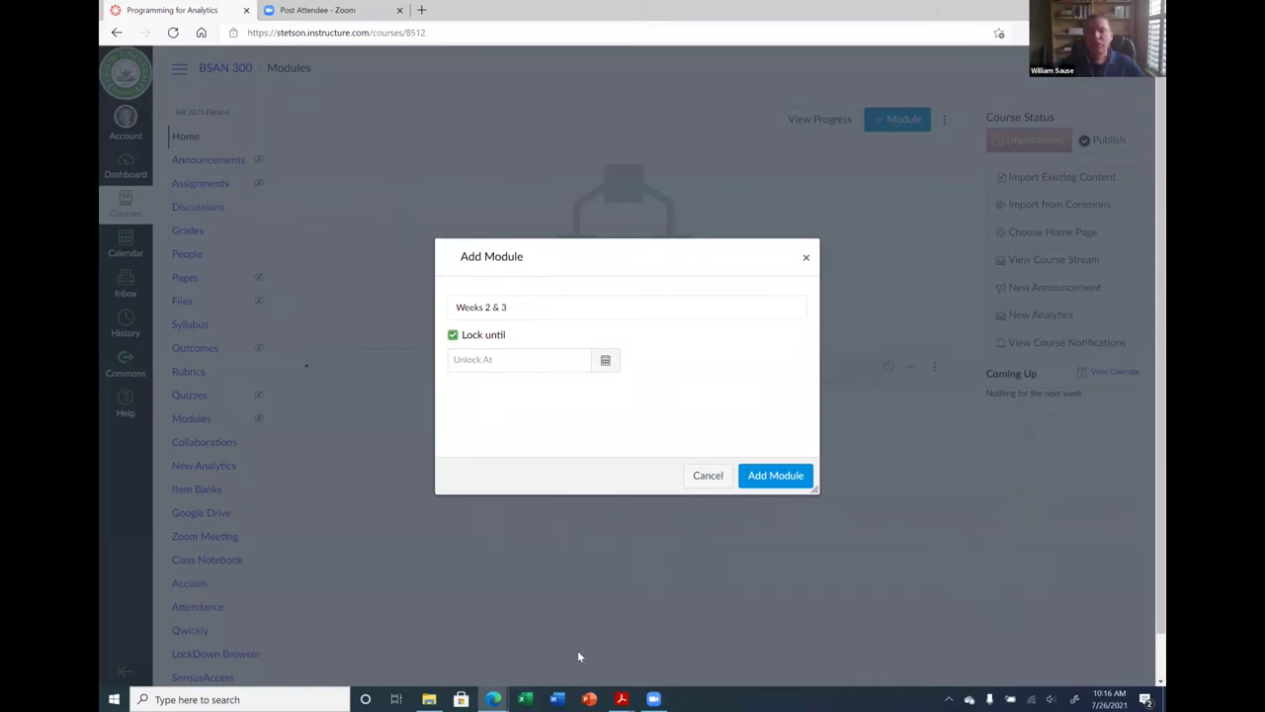
{"action": "mouse_move", "coordinate": [621, 696]}
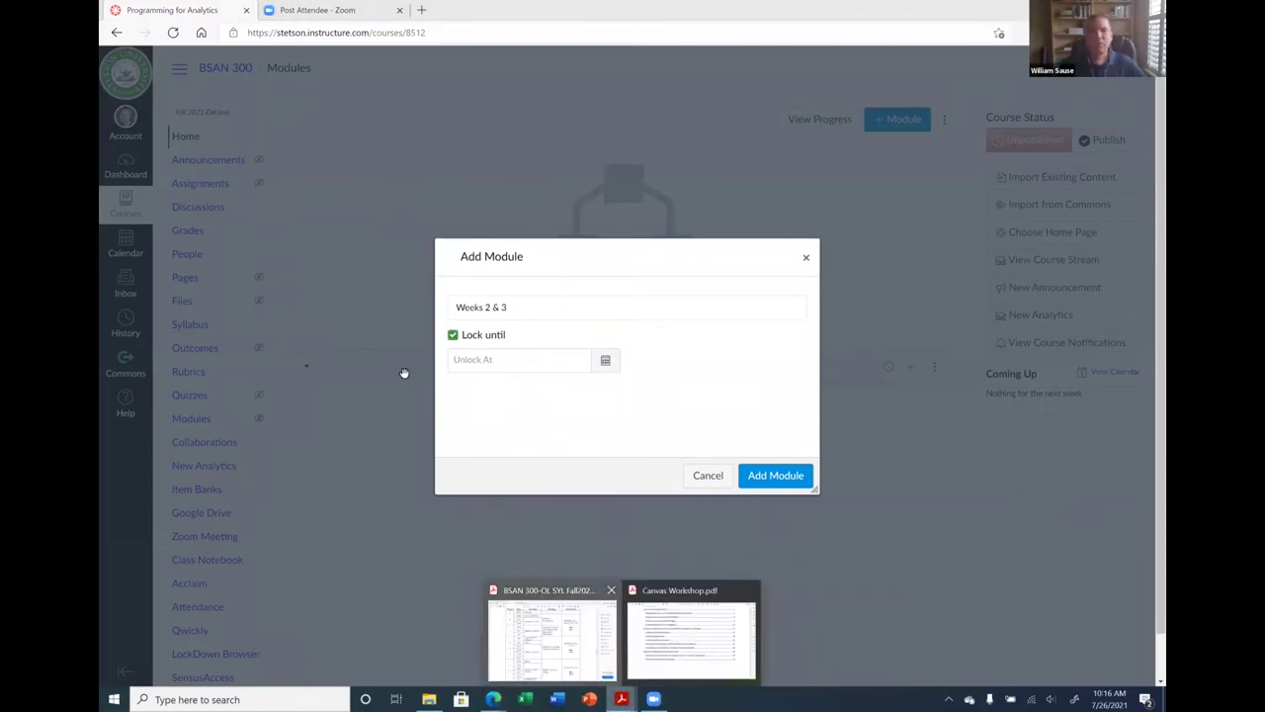
{"action": "left_click", "coordinate": [593, 668]}
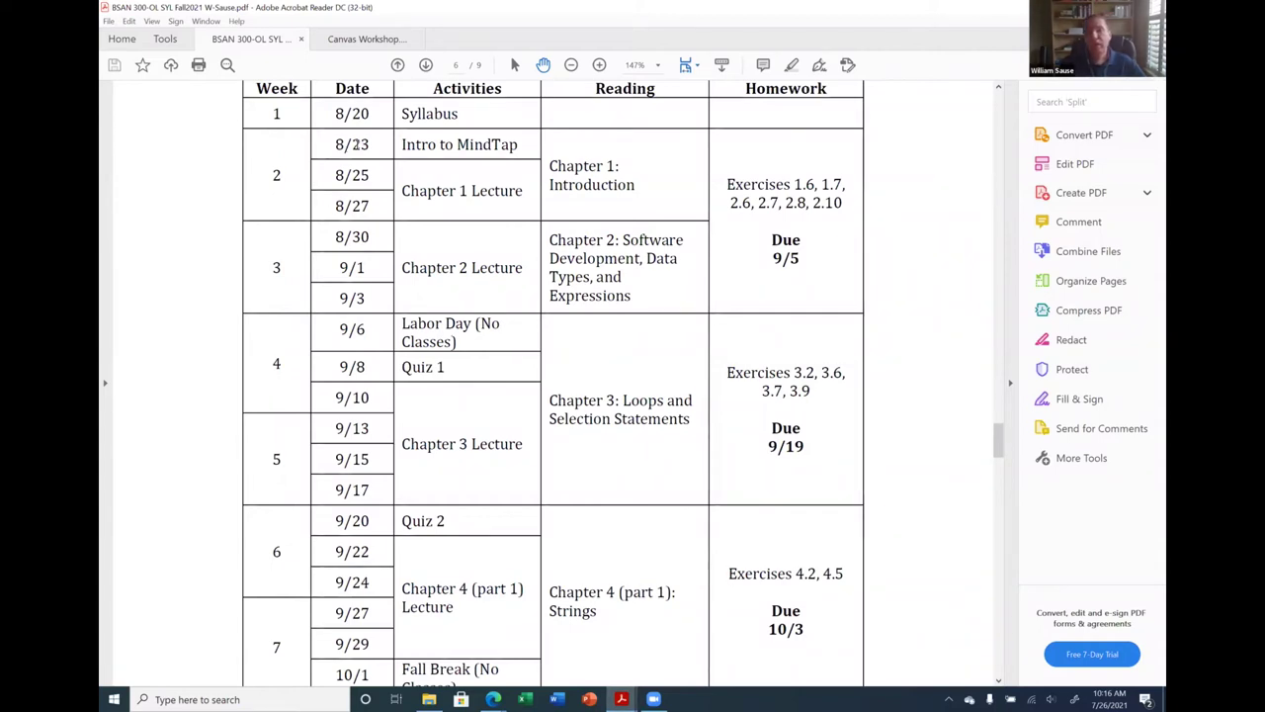
{"action": "left_click", "coordinate": [621, 699]}
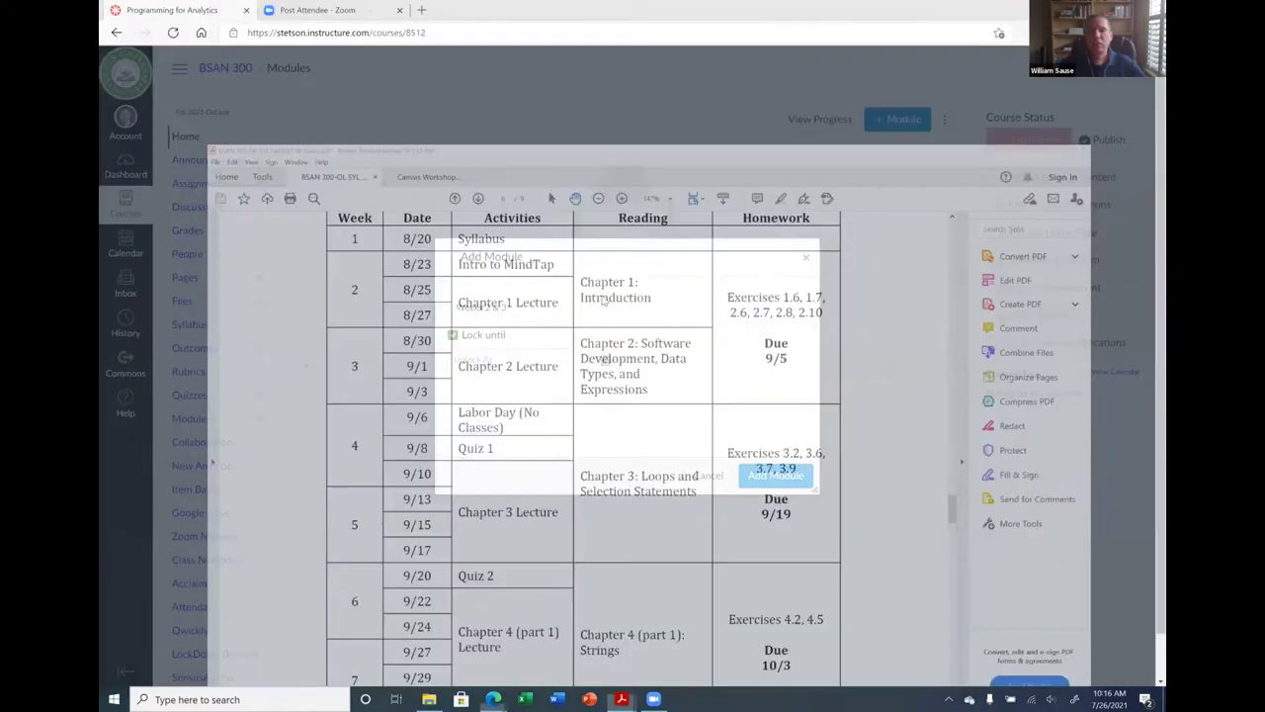
{"action": "left_click", "coordinate": [455, 337]}
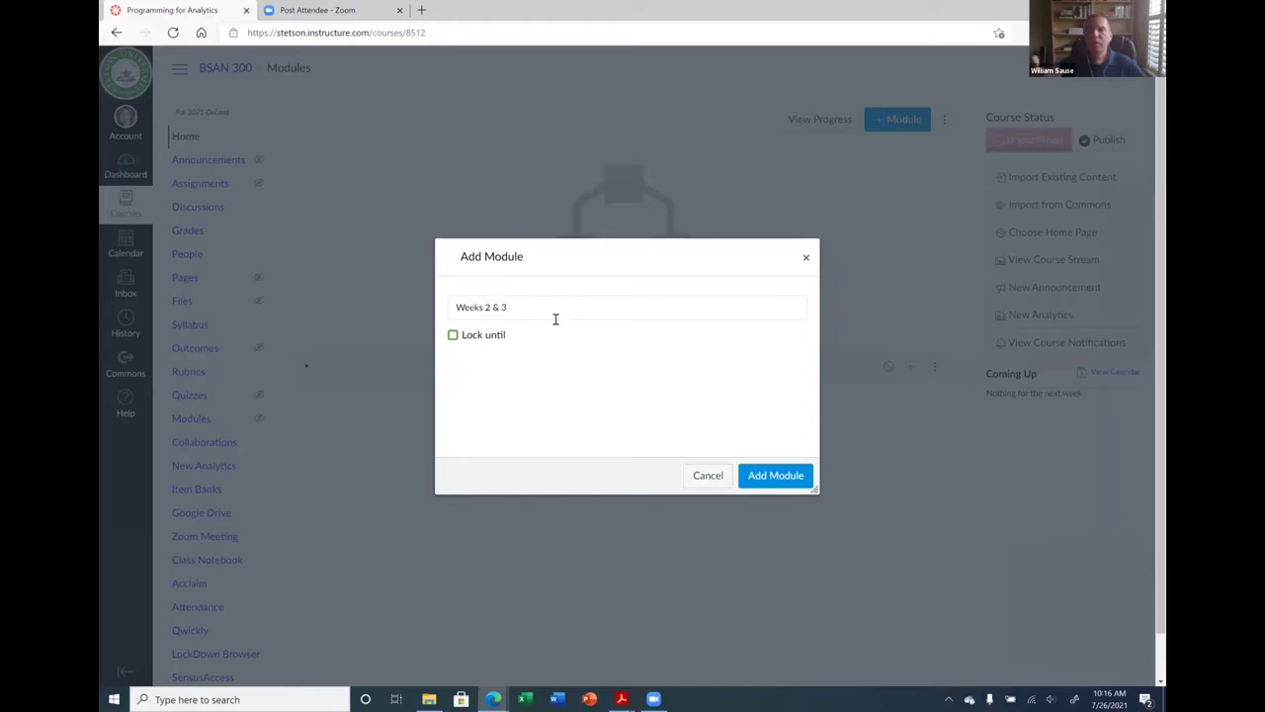
Add the Weeks 2 & 3 module to the course without a lock date.
{"action": "left_click", "coordinate": [762, 478]}
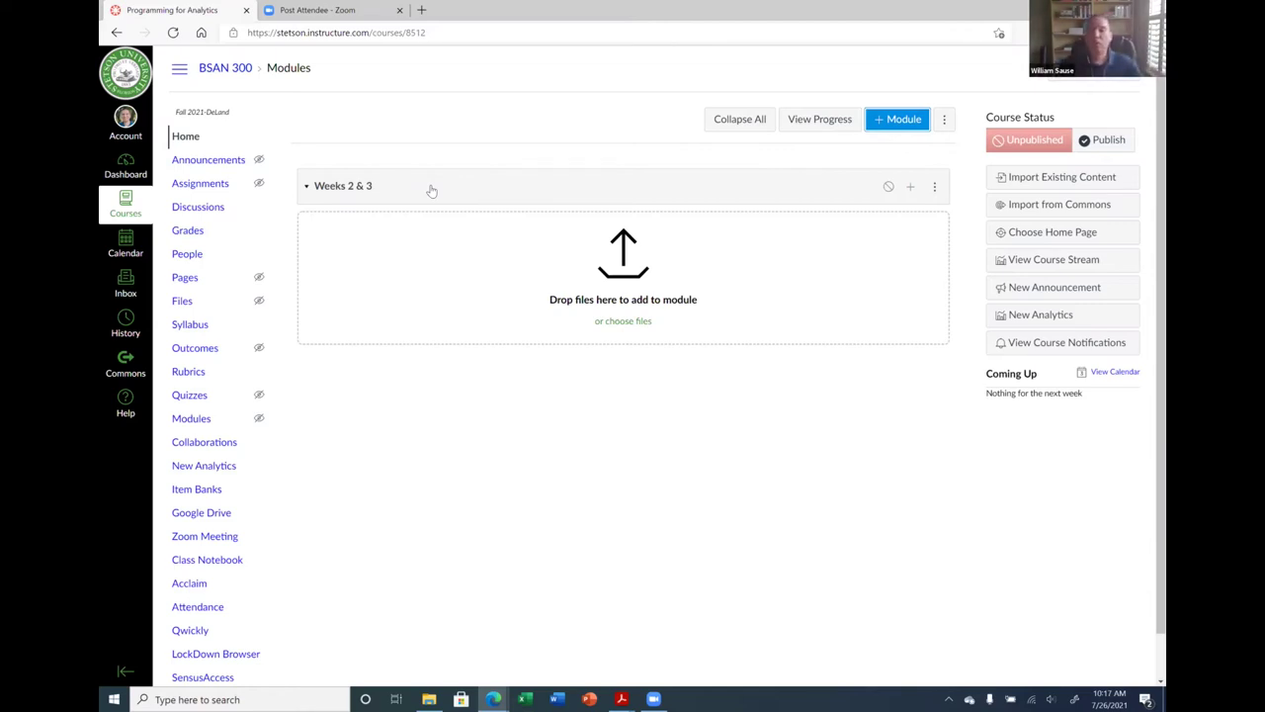
{"action": "left_click_drag", "start_coordinate": [431, 190], "coordinate": [672, 307]}
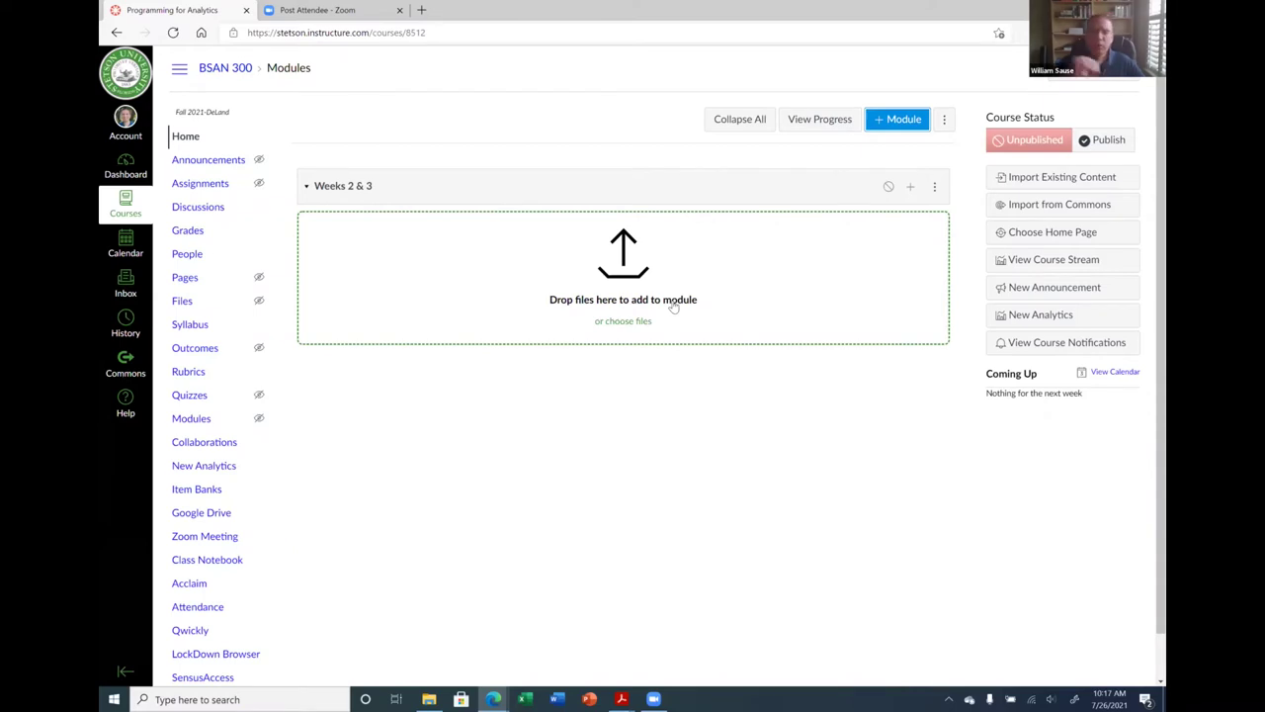
{"action": "left_click_drag", "start_coordinate": [672, 307], "coordinate": [777, 200]}
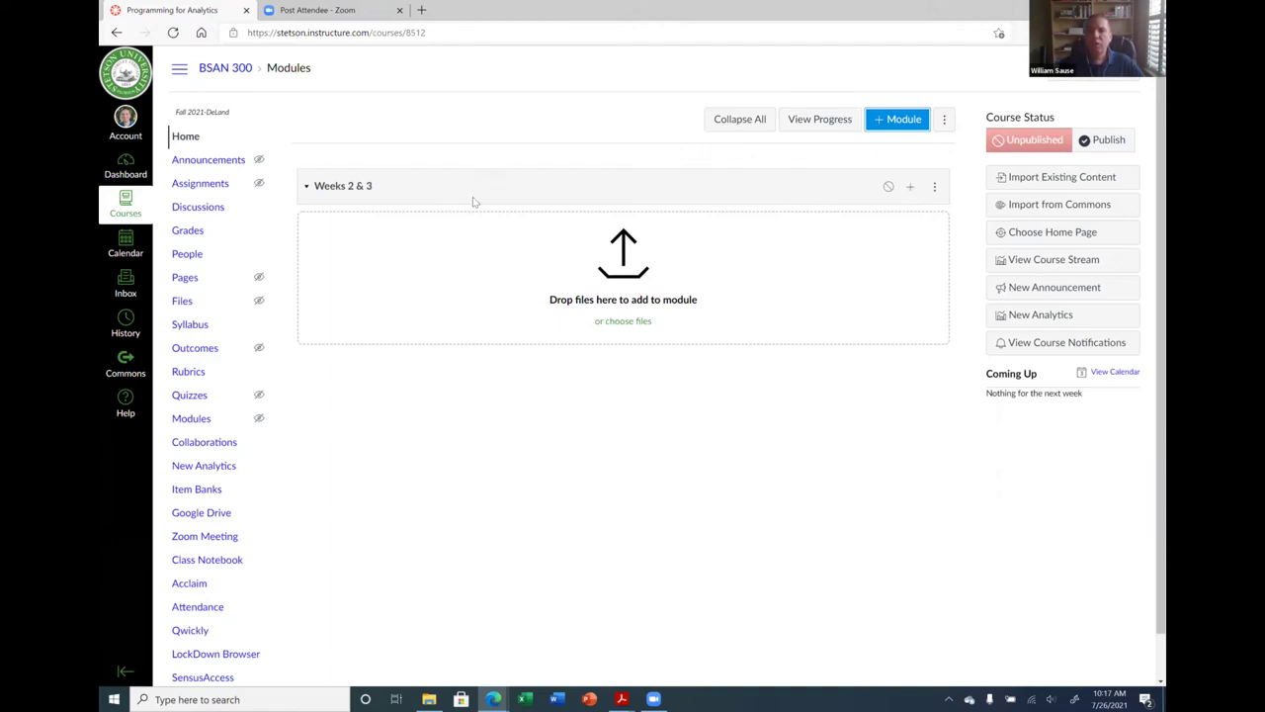
Add an unindented text header named Objectives to the Weeks 2 & 3 module.
{"action": "left_click", "coordinate": [915, 190]}
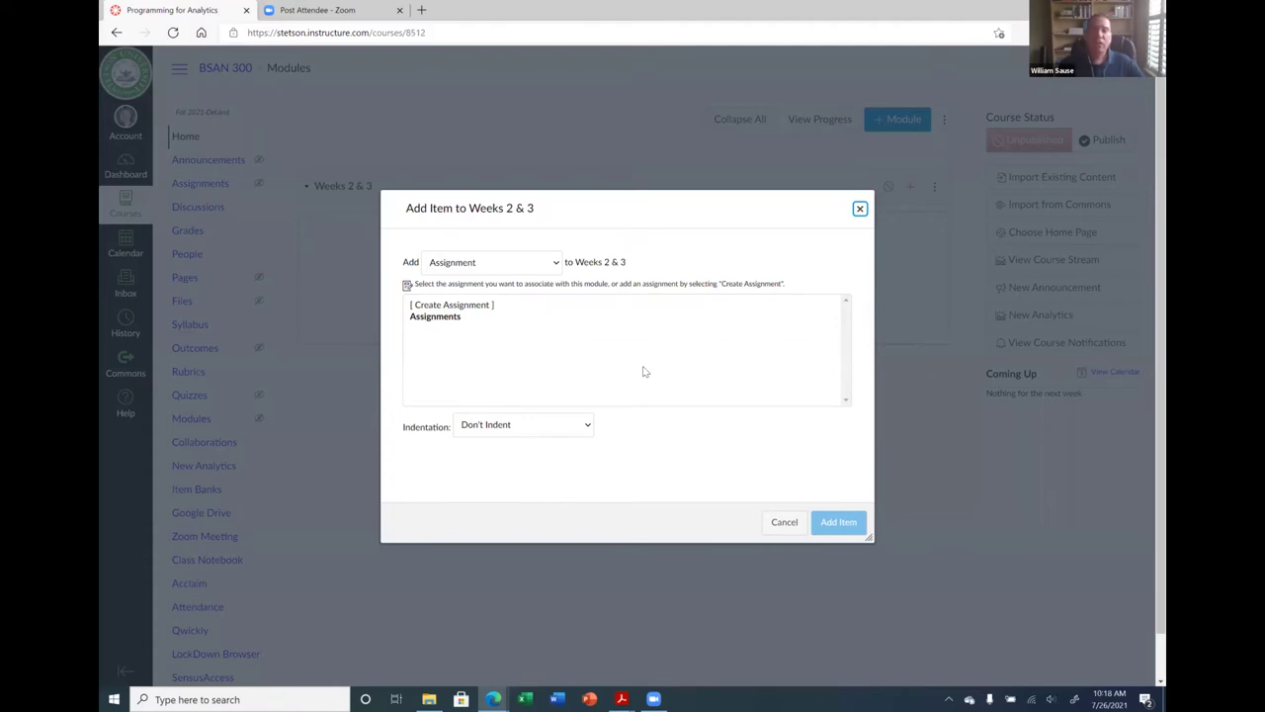
{"action": "left_click", "coordinate": [556, 265]}
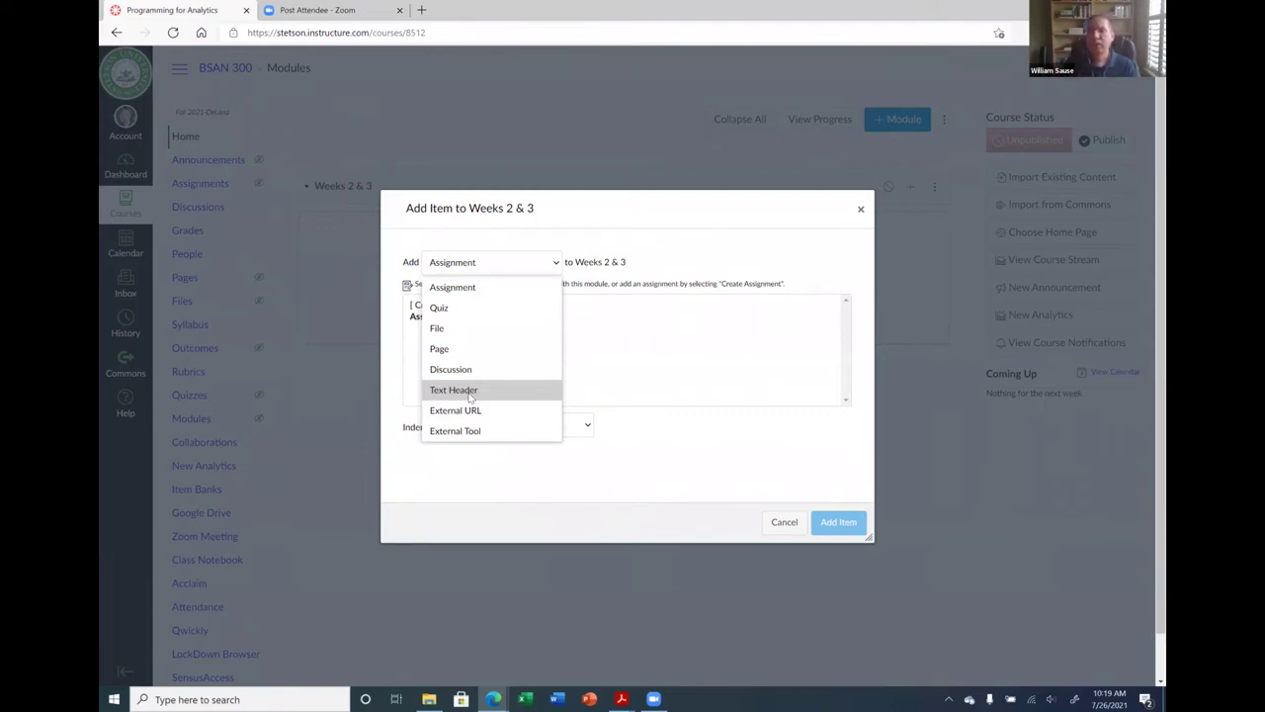
{"action": "left_click", "coordinate": [471, 393]}
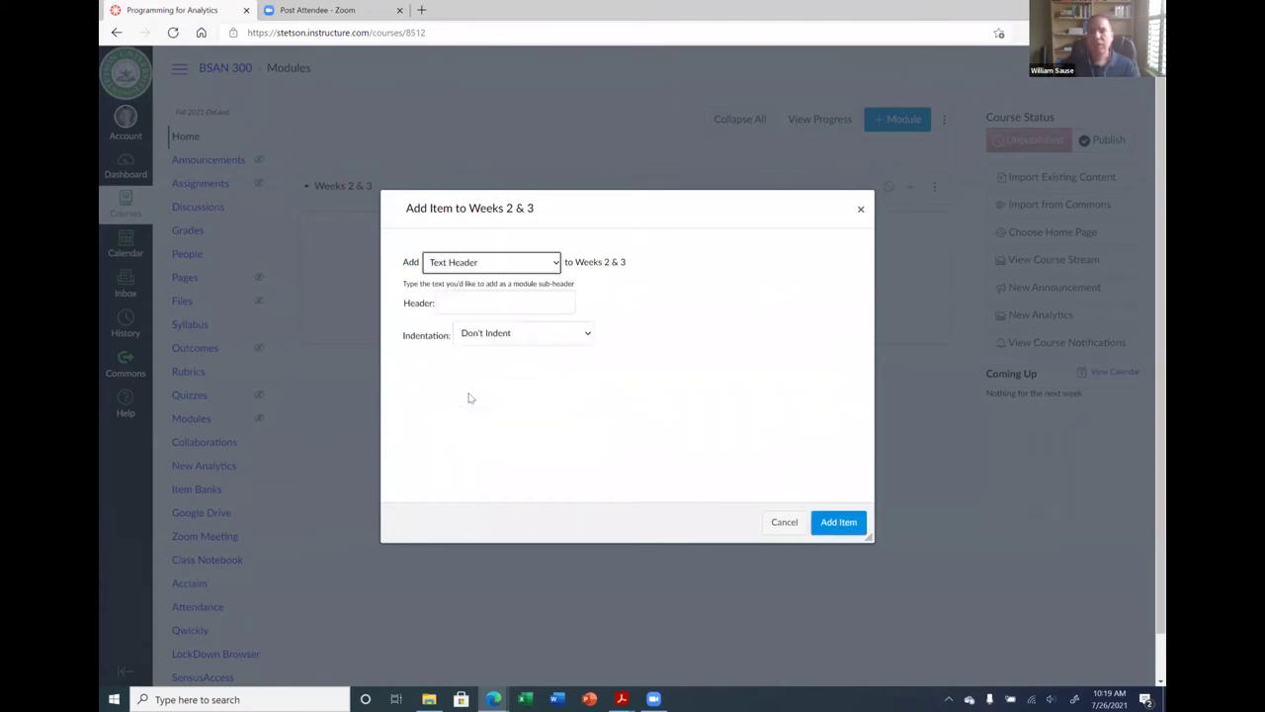
{"action": "left_click", "coordinate": [484, 302]}
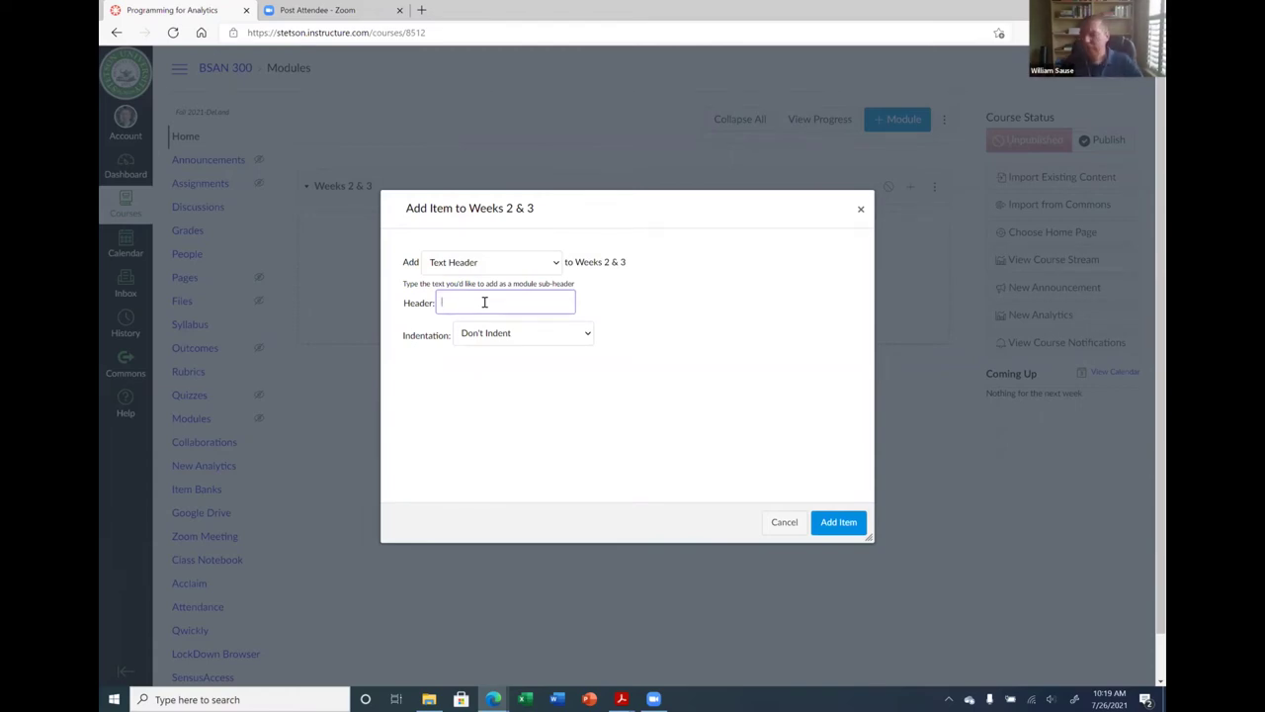
{"action": "type", "text": "Objec"}
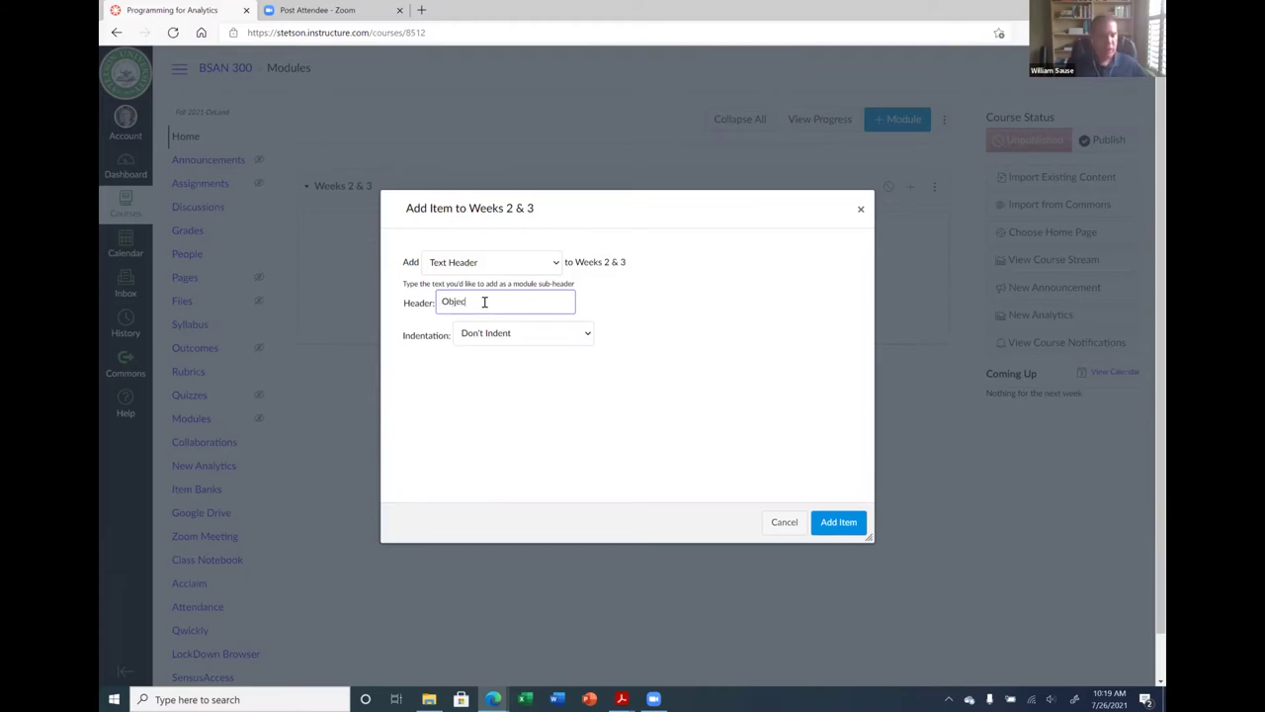
{"action": "type", "text": "tif"}
{"action": "key", "text": "BackSpace"}
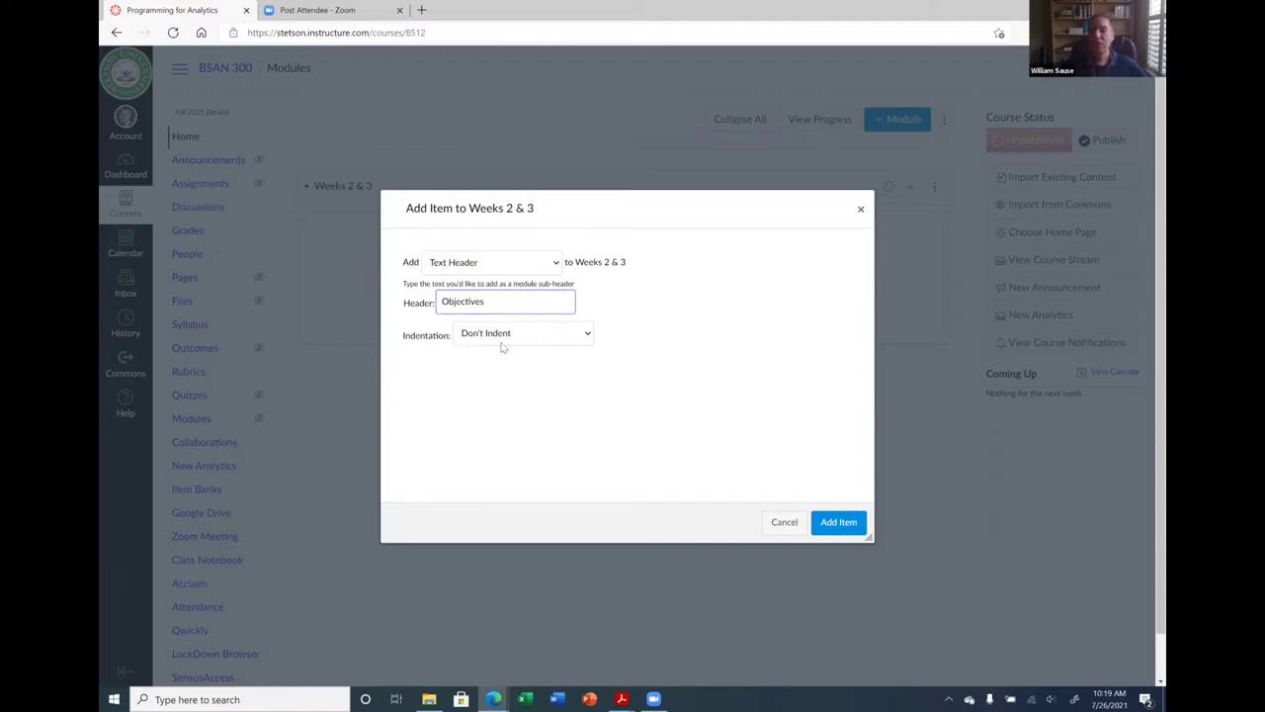
{"action": "left_click", "coordinate": [855, 520]}
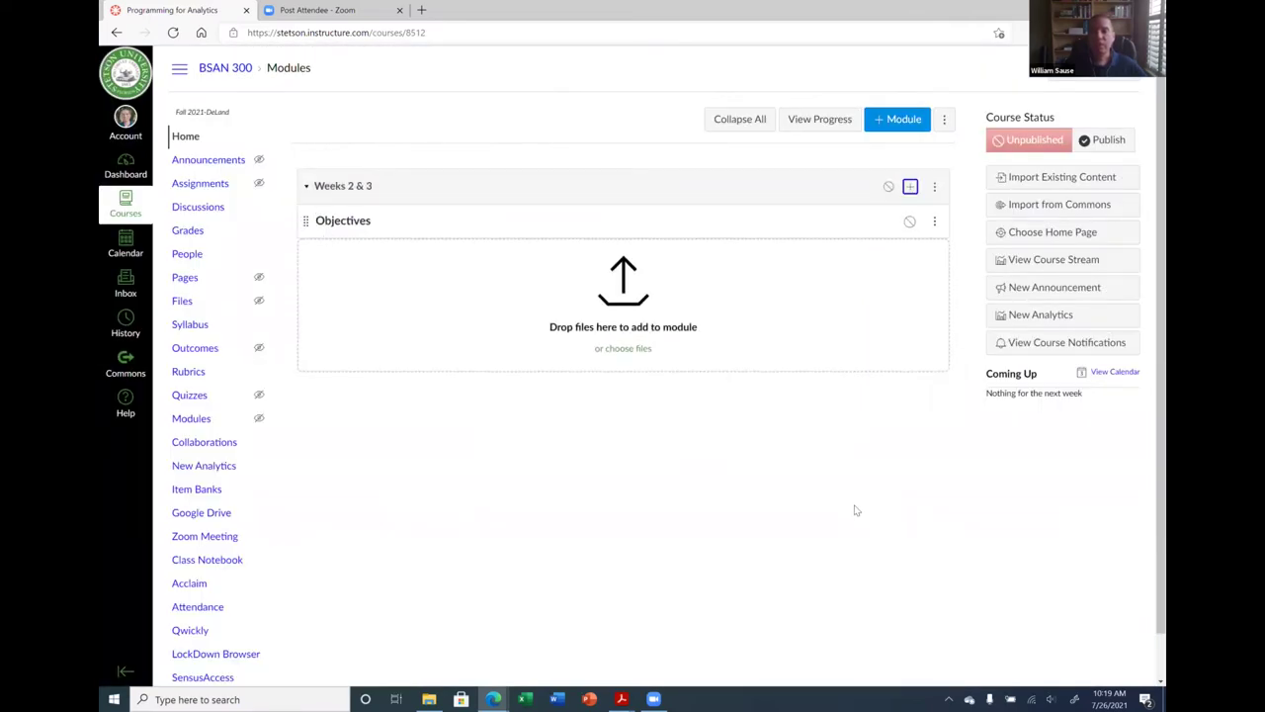
Add an unindented Readings text header to the Weeks 2 & 3 module.
{"action": "left_click", "coordinate": [910, 186]}
{"action": "left_click", "coordinate": [540, 305]}
{"action": "type", "text": "Readings"}
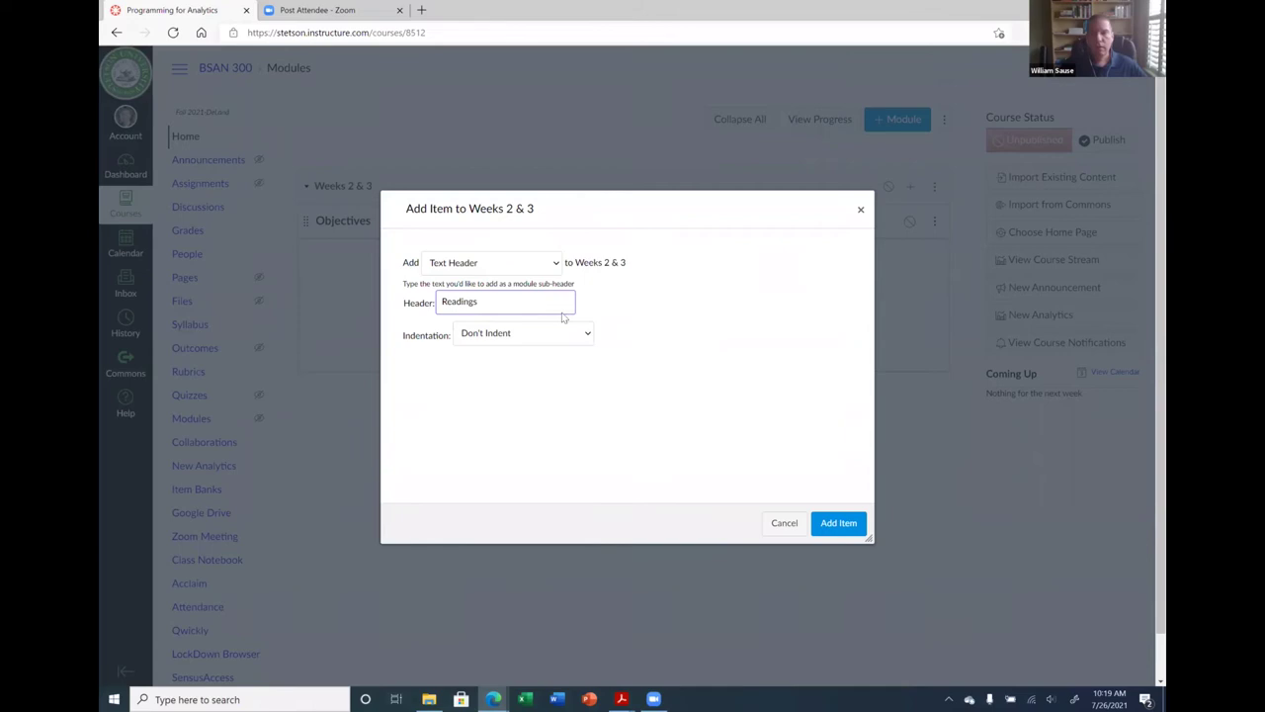
{"action": "left_click", "coordinate": [836, 524]}
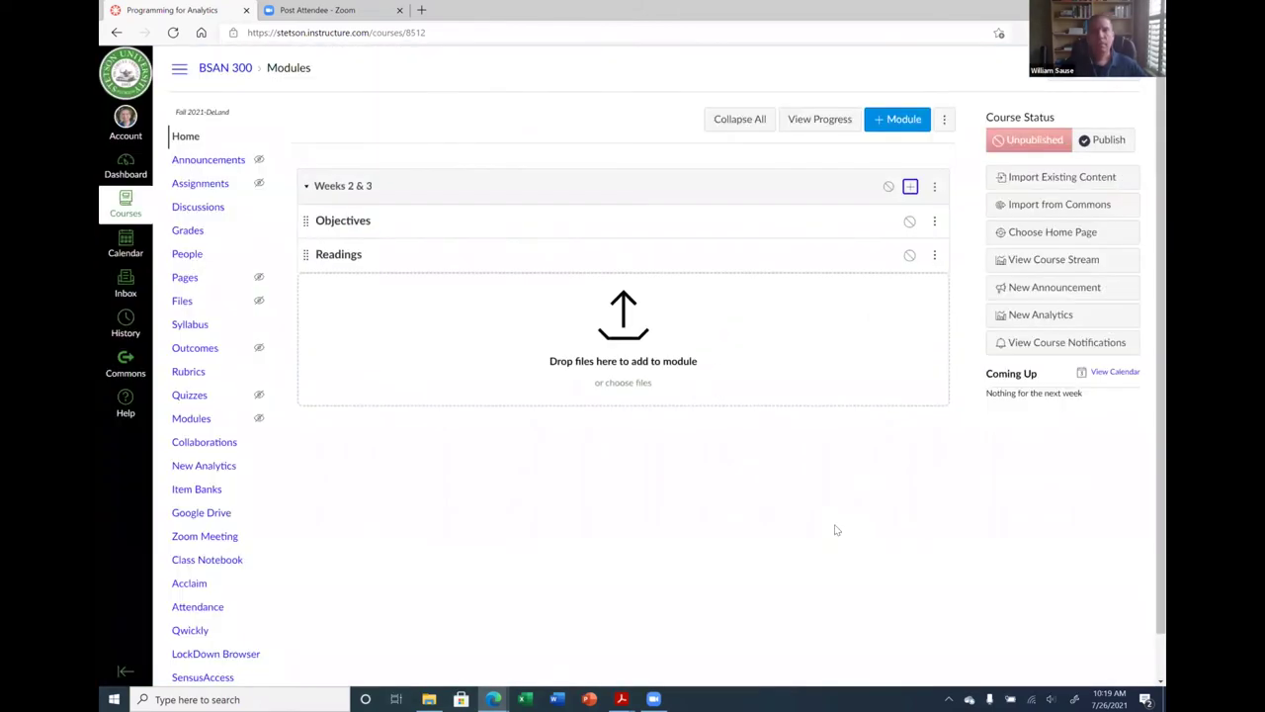
Add an unindented text header named Slides to the Weeks 2 & 3 module.
{"action": "left_click", "coordinate": [911, 186]}
{"action": "left_click", "coordinate": [506, 292]}
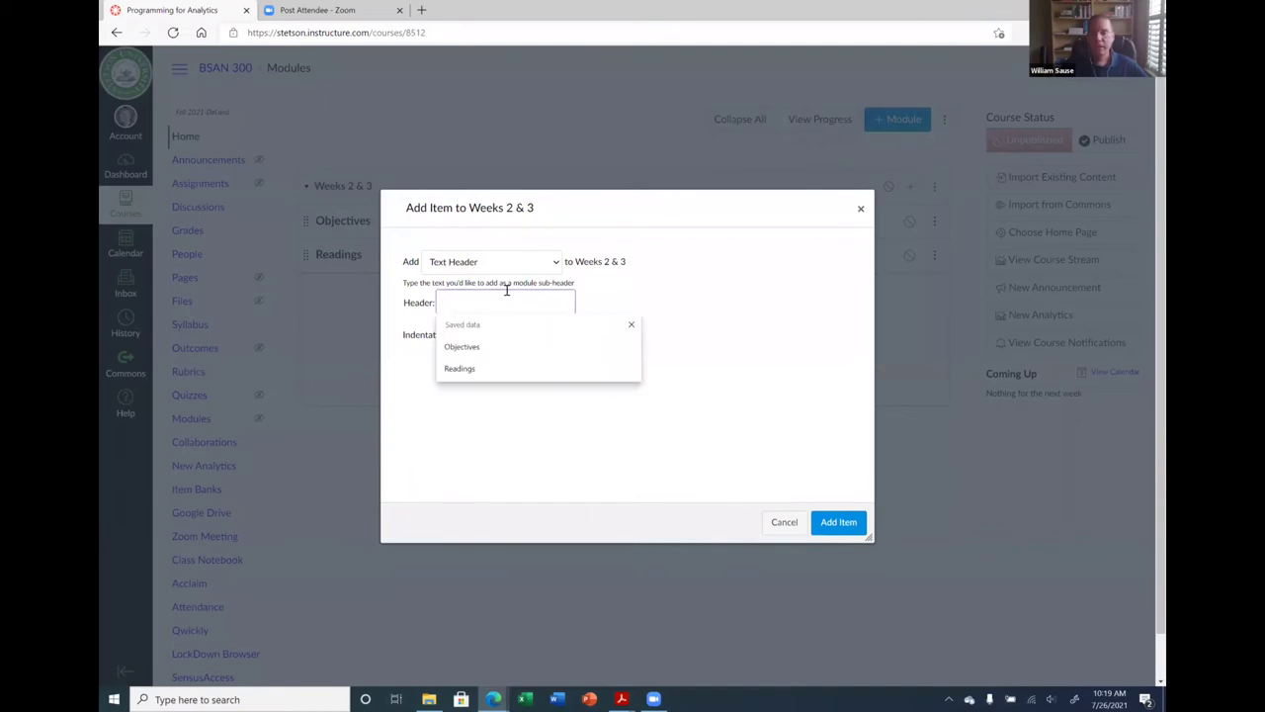
{"action": "type", "text": "Slides"}
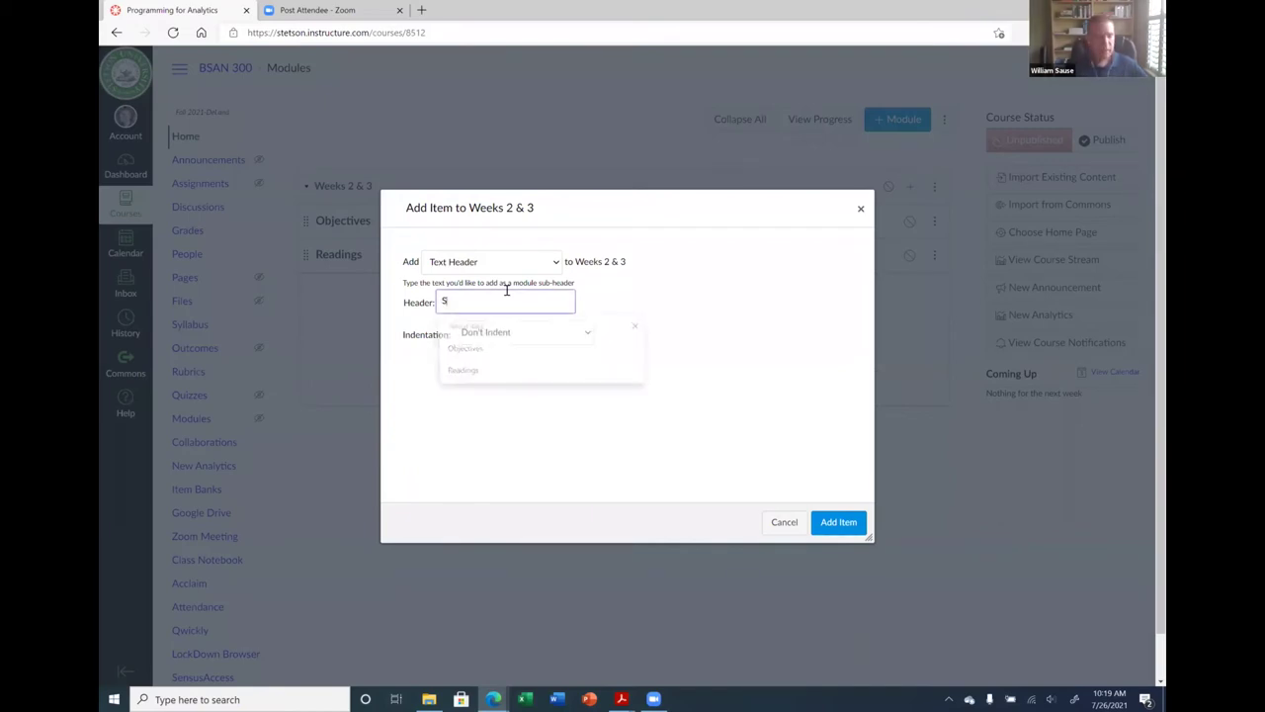
{"action": "left_click", "coordinate": [838, 522]}
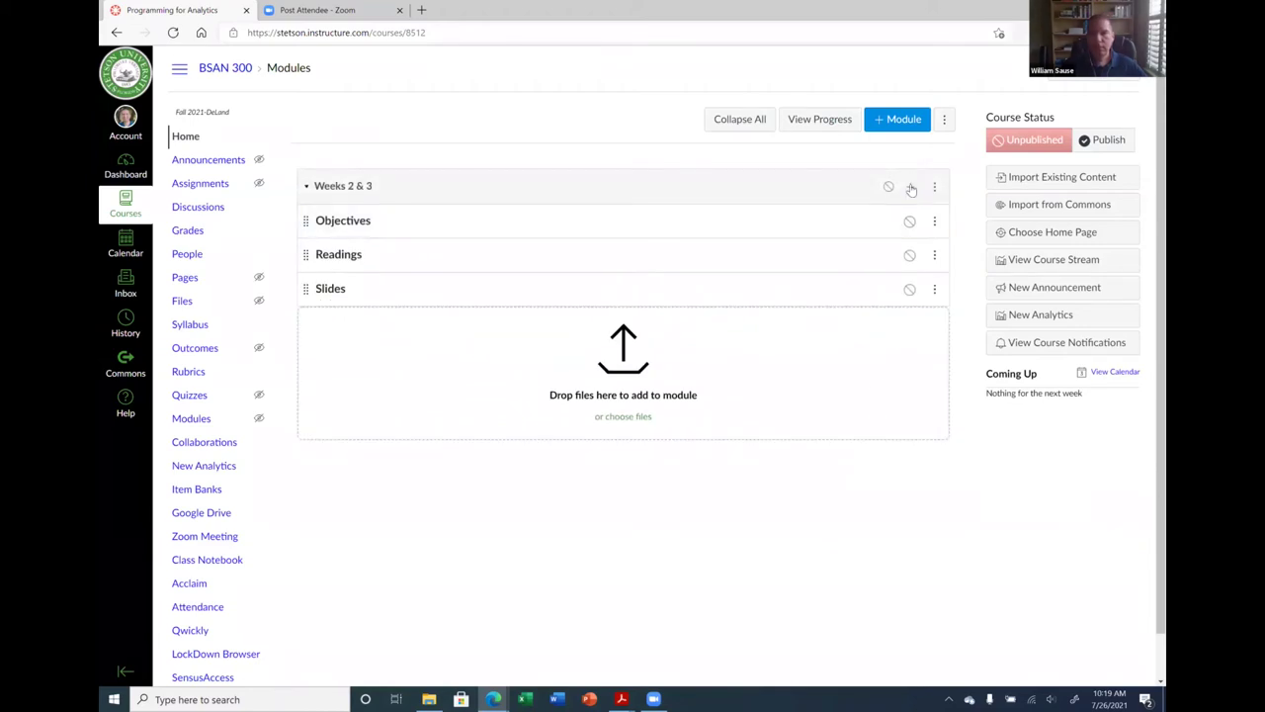
Add an unindented In-class Assignments text header to the Weeks 2 & 3 module.
{"action": "left_click", "coordinate": [910, 185]}
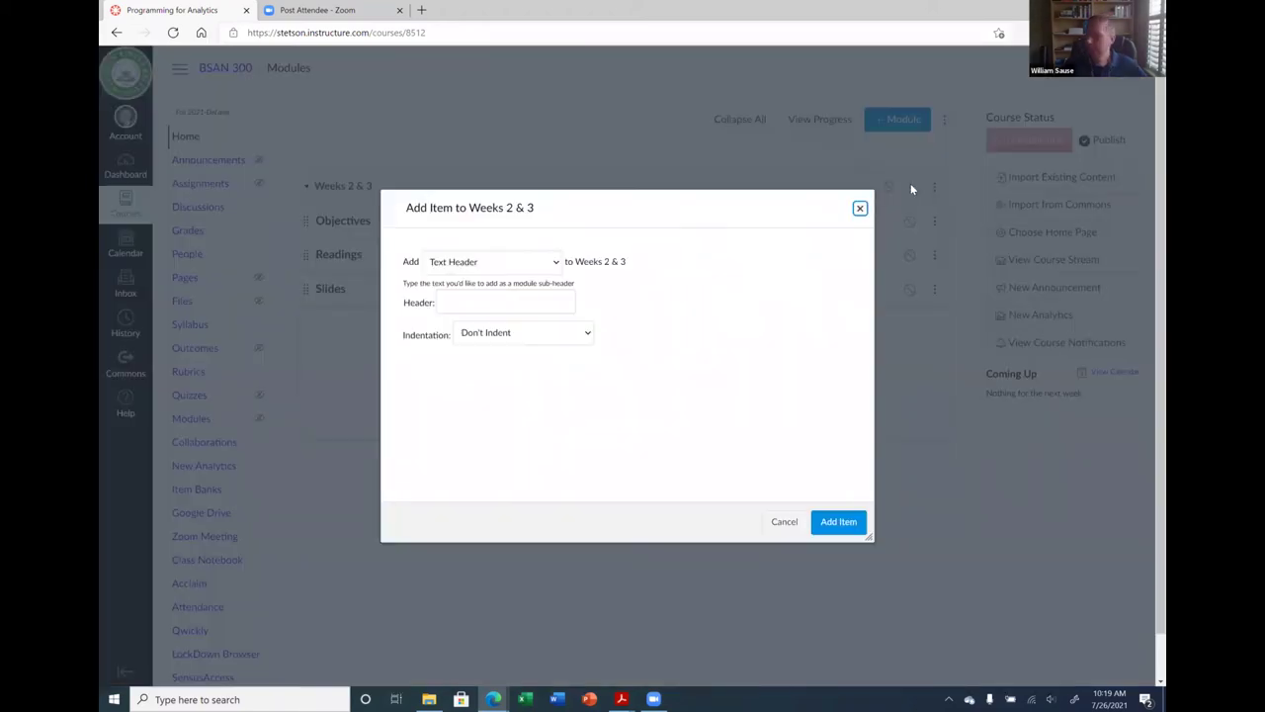
{"action": "left_click", "coordinate": [540, 305]}
{"action": "type", "text": "In-class Assignments"}
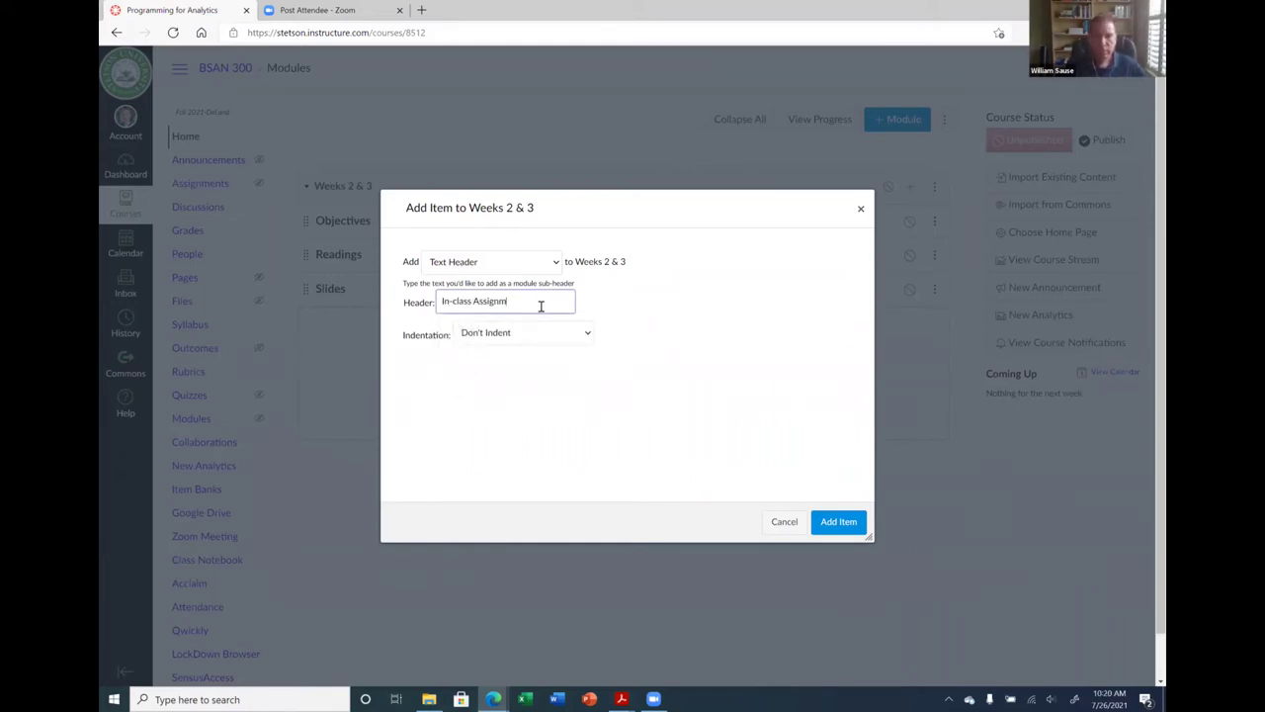
{"action": "left_click", "coordinate": [835, 523]}
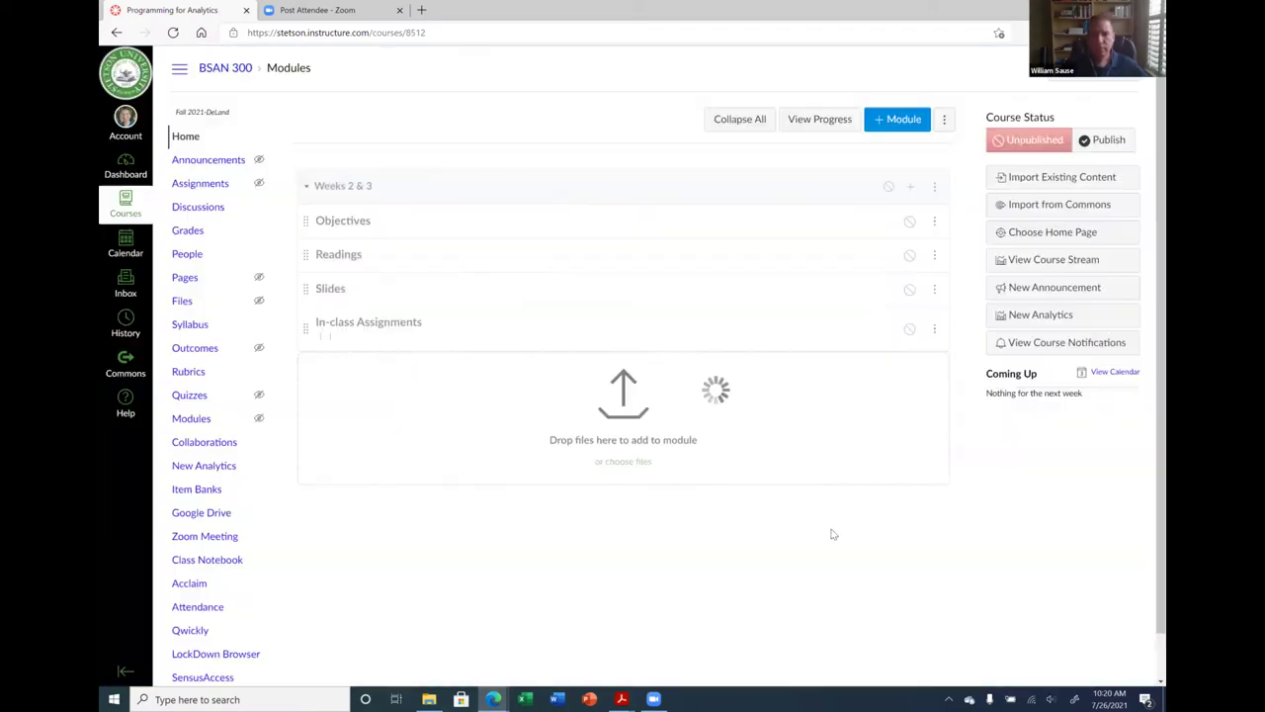
Add an unindented Homework text header to the Weeks 2 & 3 module.
{"action": "left_click", "coordinate": [909, 186]}
{"action": "left_click", "coordinate": [527, 301]}
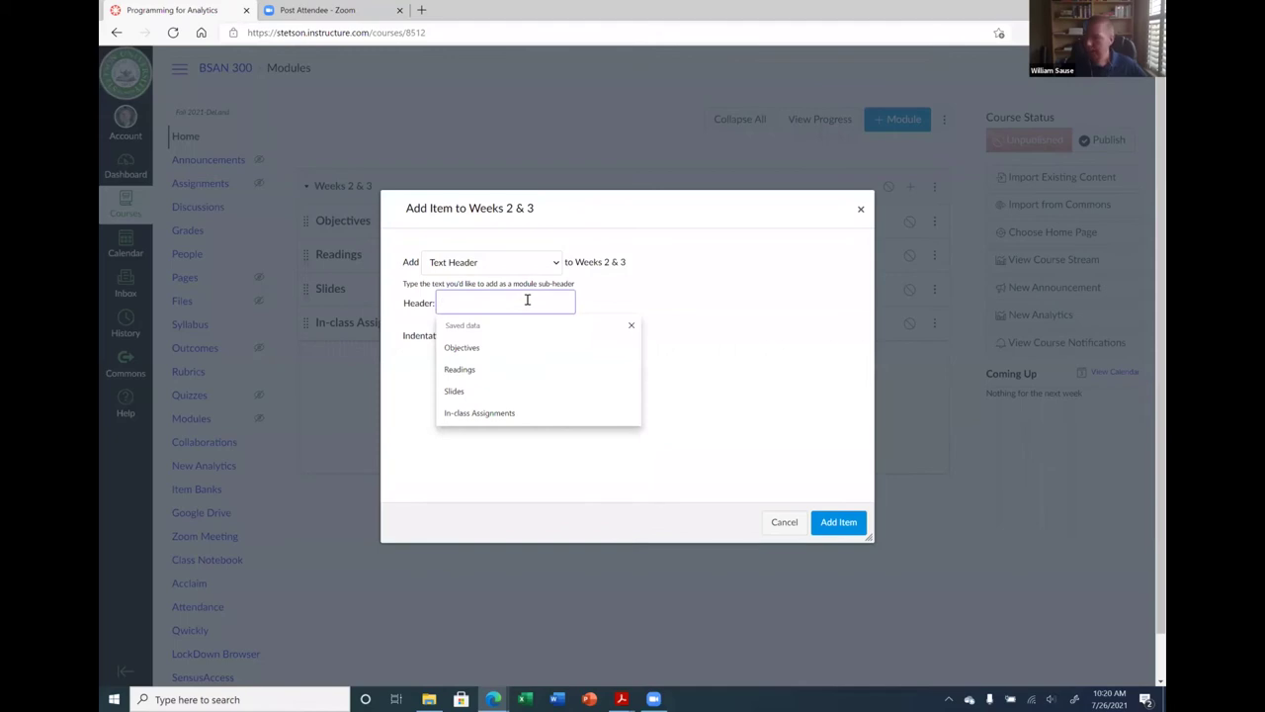
{"action": "type", "text": "Homework"}
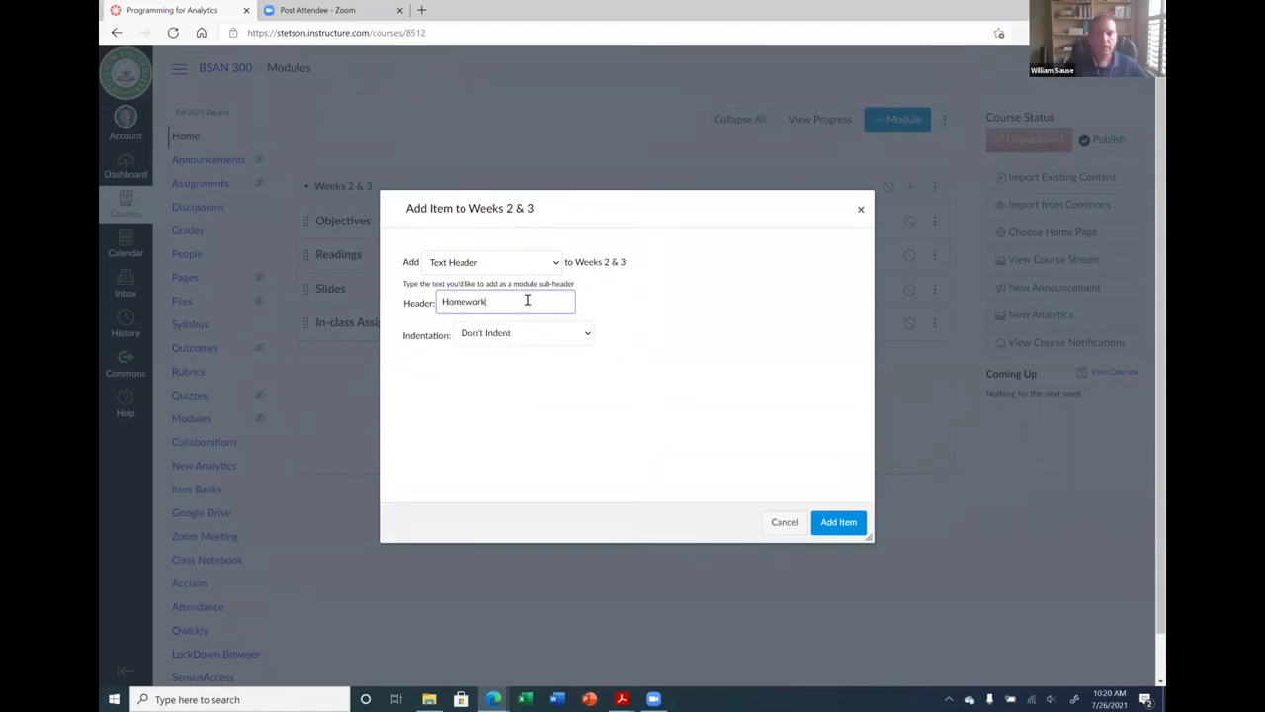
{"action": "left_click", "coordinate": [838, 522]}
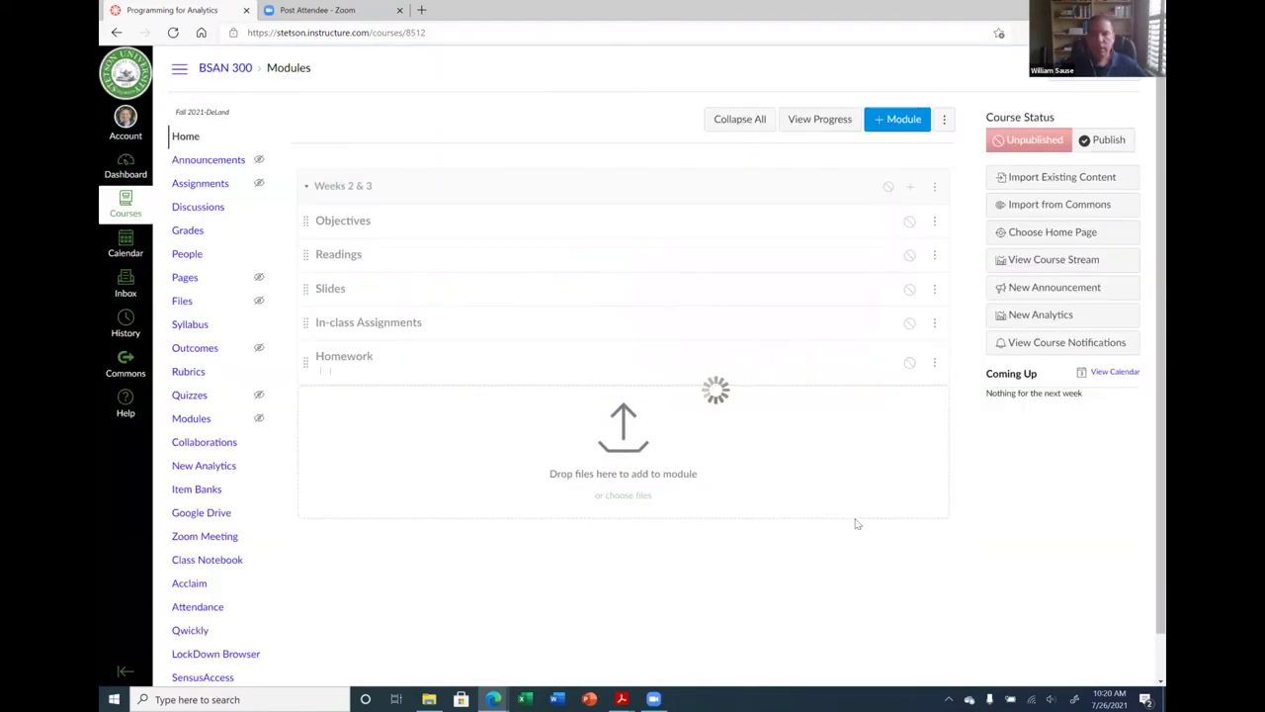
Add an unindented Quiz text header to the Weeks 2 & 3 module.
{"action": "left_click", "coordinate": [909, 187]}
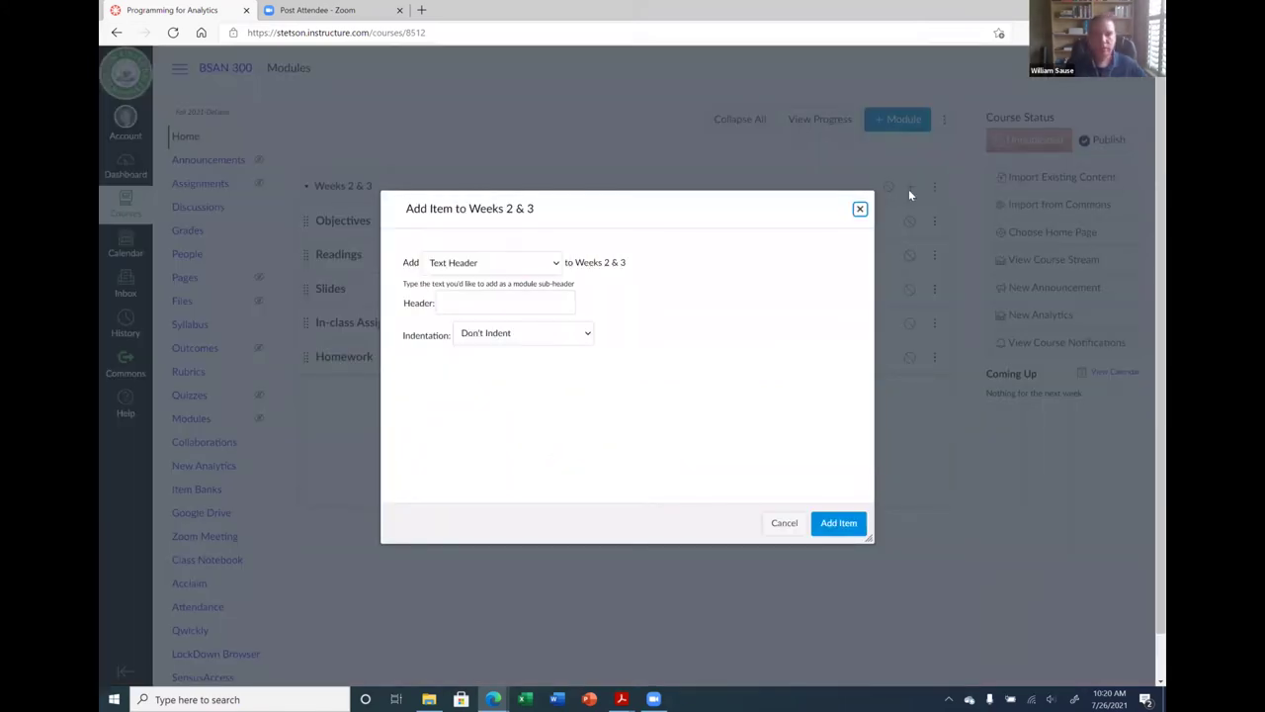
{"action": "left_click", "coordinate": [537, 303]}
{"action": "type", "text": "Quiz"}
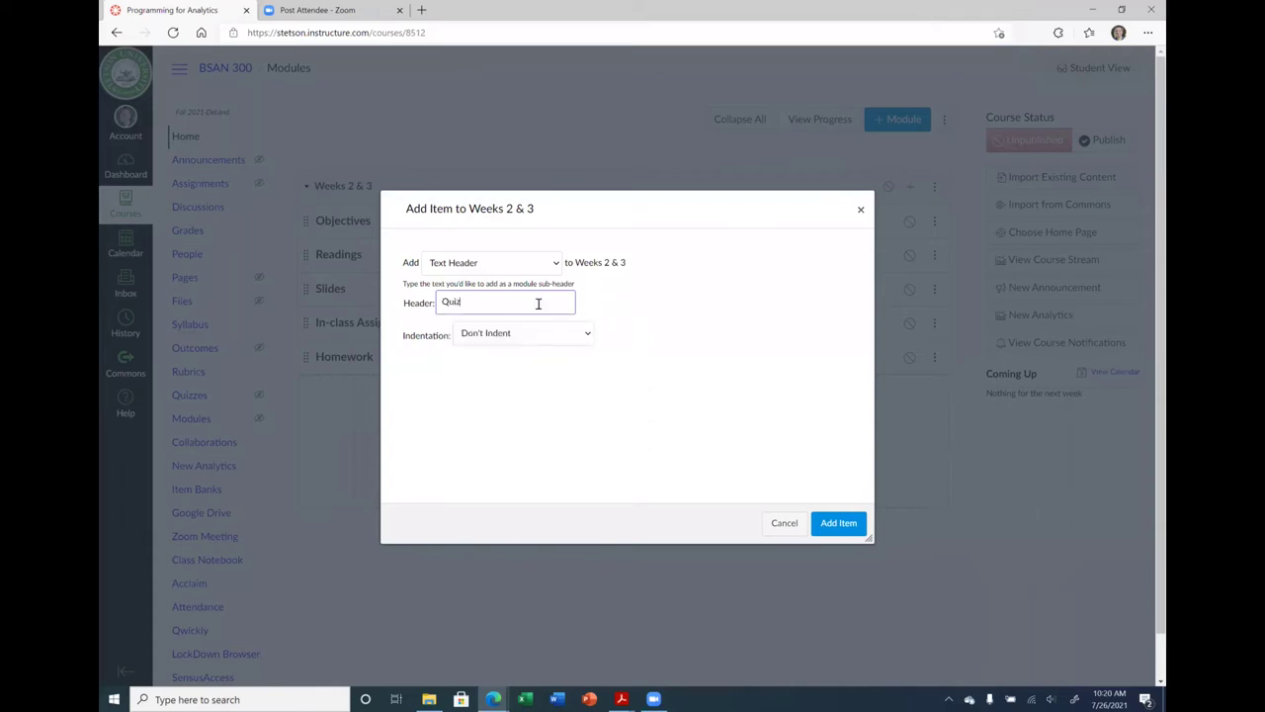
{"action": "left_click", "coordinate": [836, 522]}
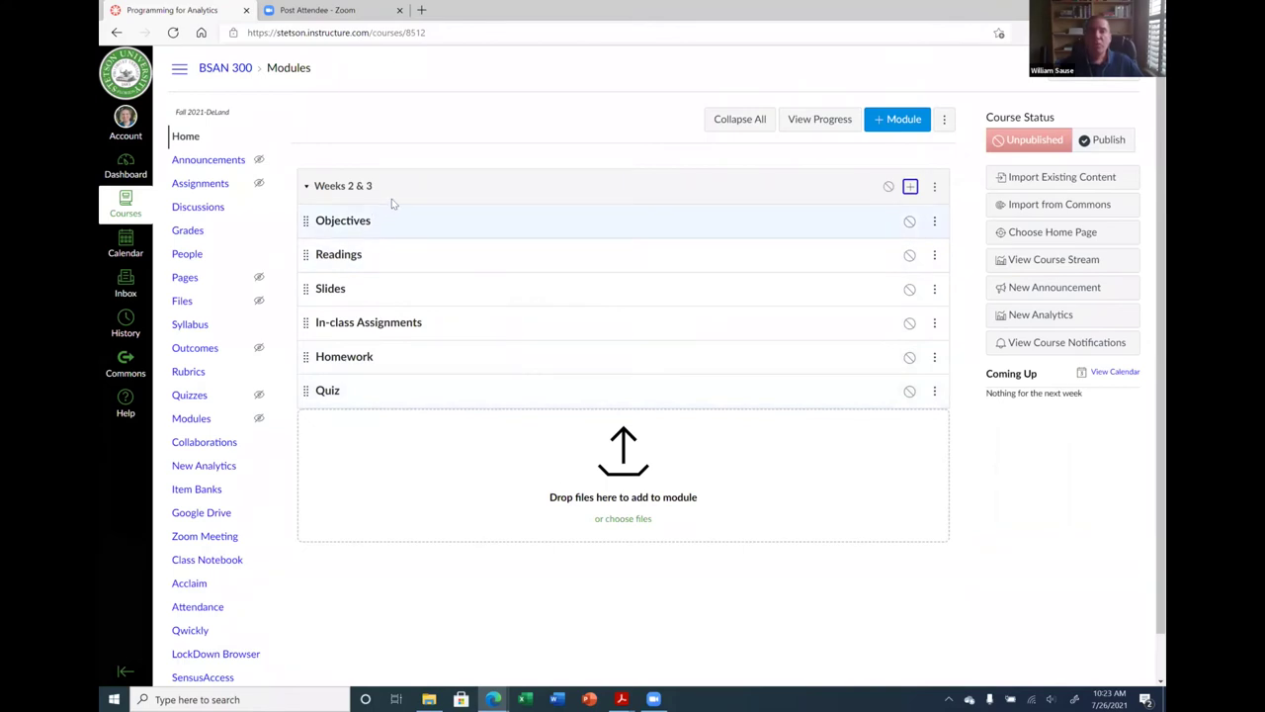
Review the weekly schedule in the BSAN 300 syllabus PDF in Acrobat Reader and return to Canvas in the browser.
{"action": "left_click", "coordinate": [620, 698]}
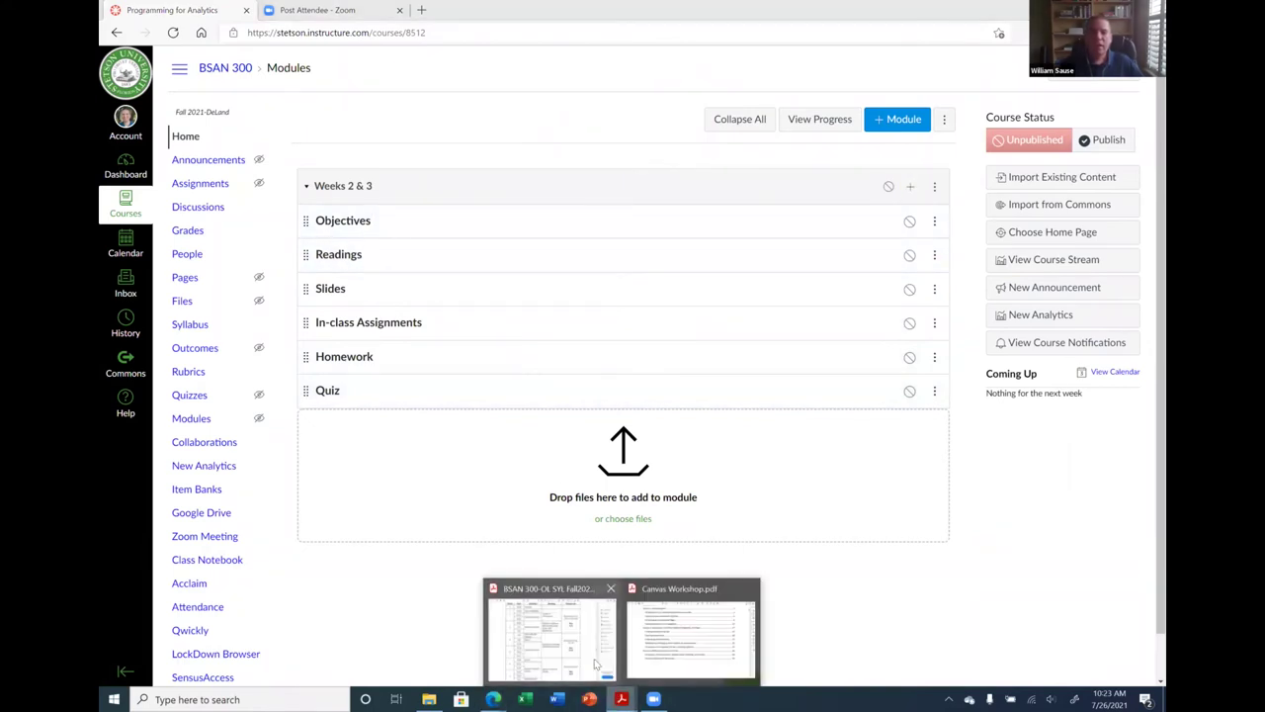
{"action": "left_click", "coordinate": [544, 603]}
{"action": "scroll", "coordinate": [317, 287], "scroll_direction": "down", "scroll_amount": 2}
{"action": "scroll", "coordinate": [317, 288], "scroll_direction": "down", "scroll_amount": 2}
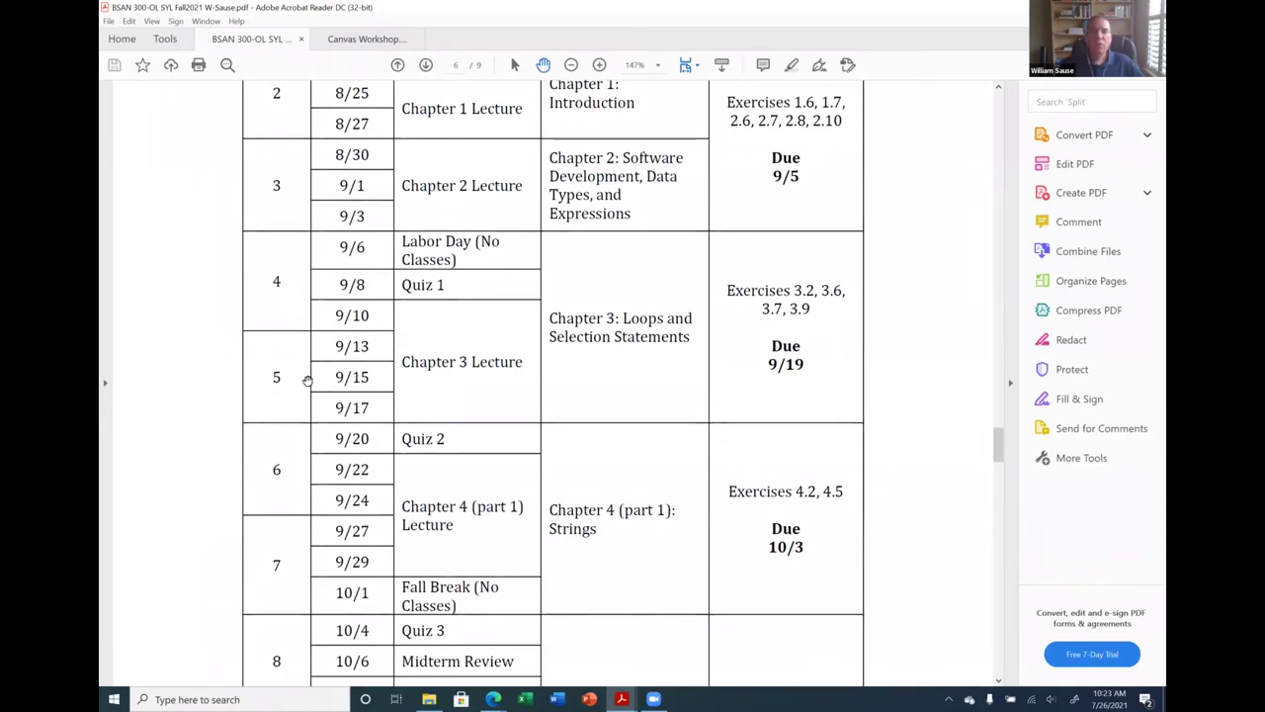
{"action": "scroll", "coordinate": [306, 375], "scroll_direction": "down", "scroll_amount": 2}
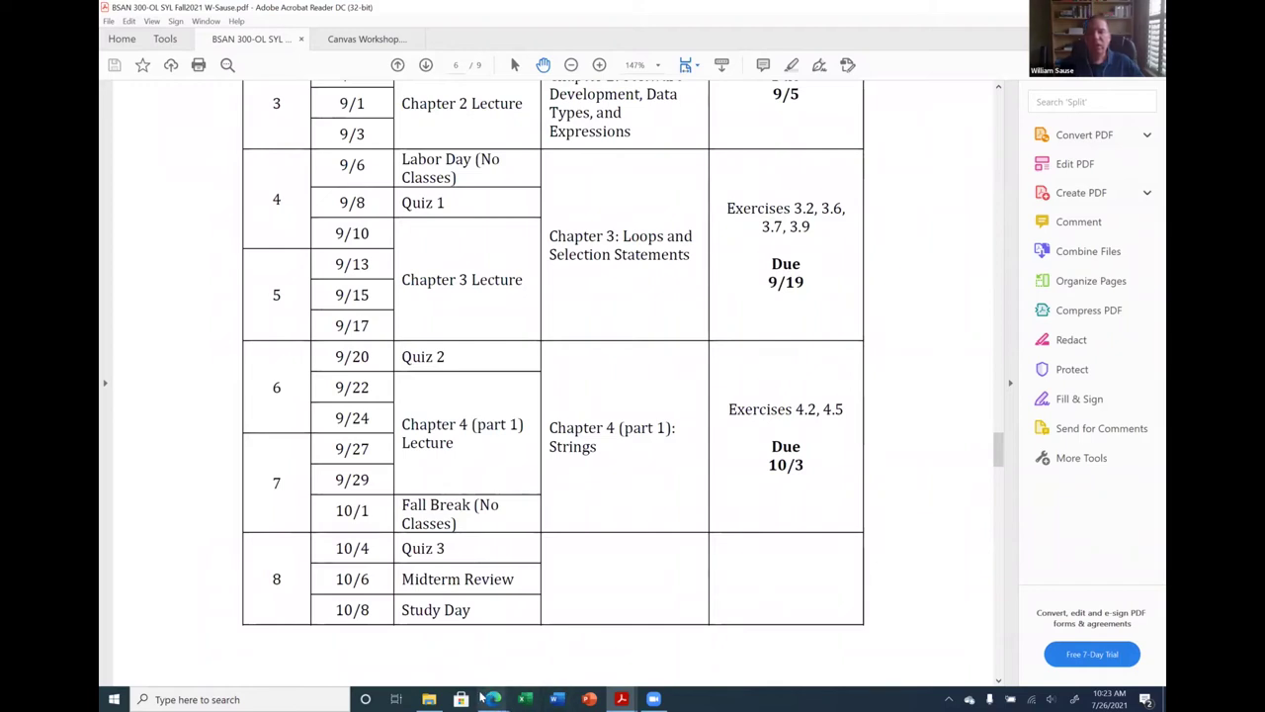
{"action": "mouse_move", "coordinate": [493, 697]}
{"action": "left_click", "coordinate": [454, 669]}
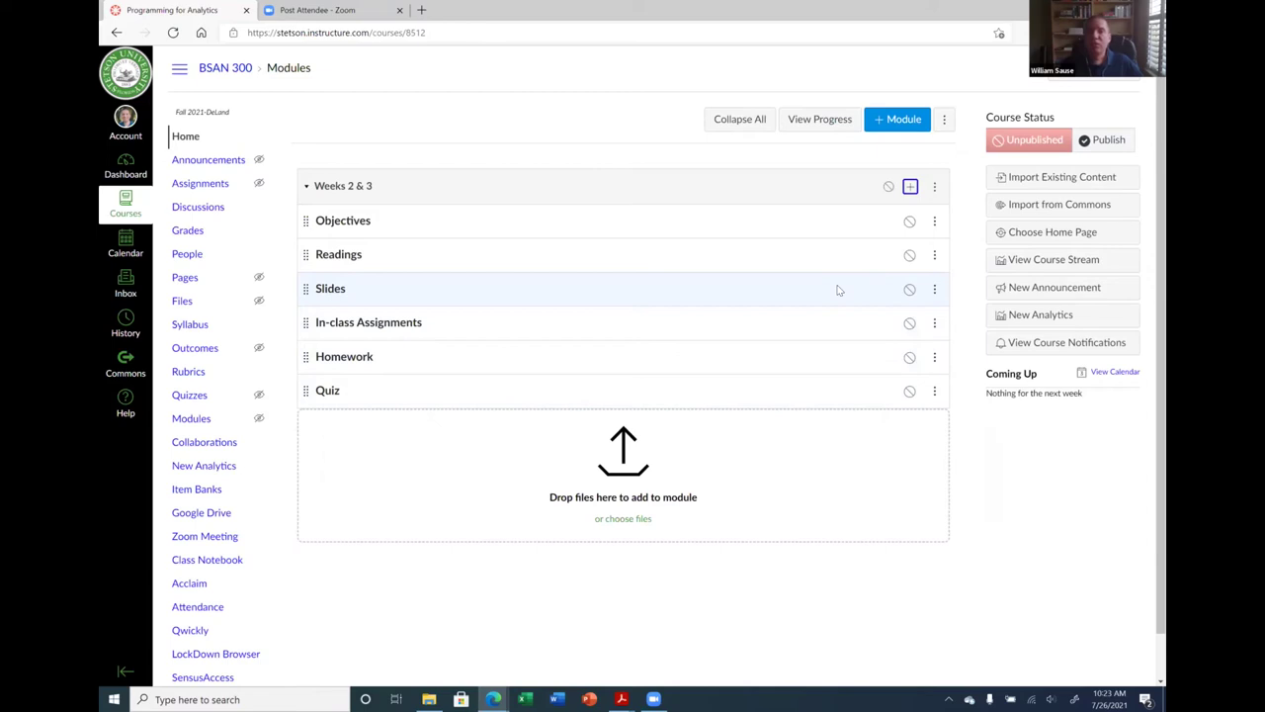
Duplicate the Weeks 2 & 3 module with its text headers and rename the copy Weeks 4 & 5.
{"action": "left_click", "coordinate": [934, 187]}
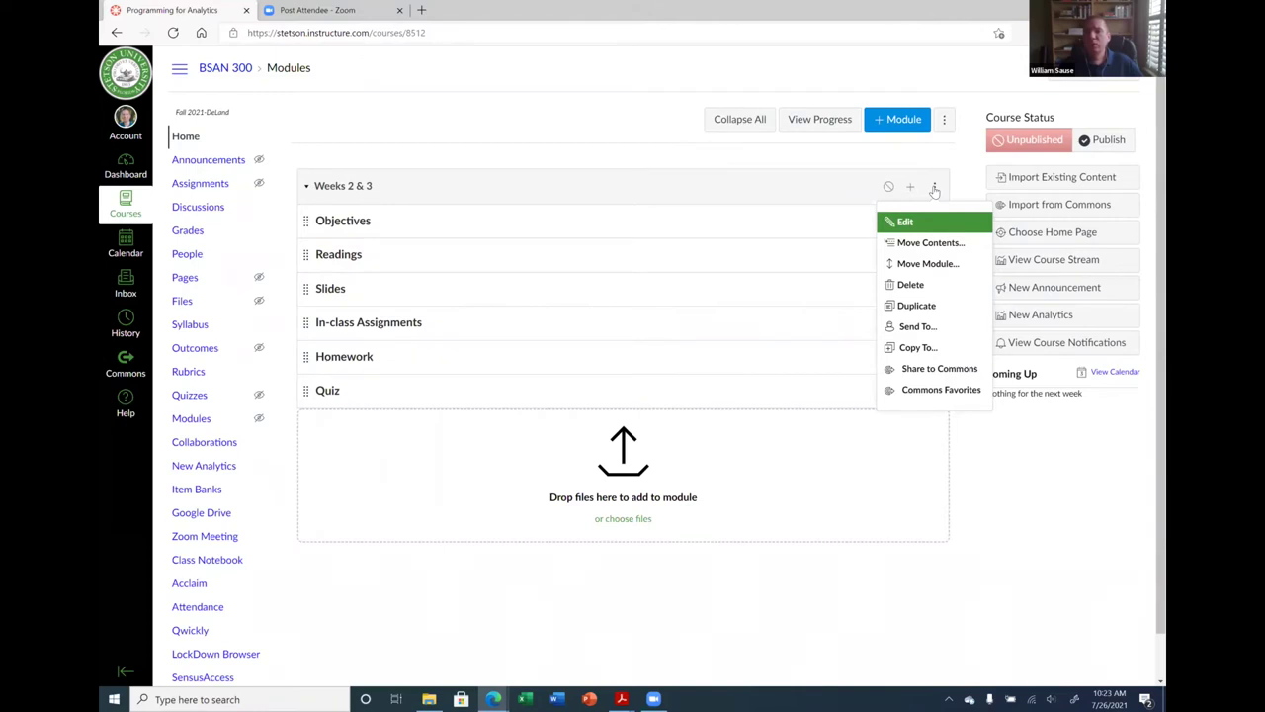
{"action": "left_click", "coordinate": [916, 306]}
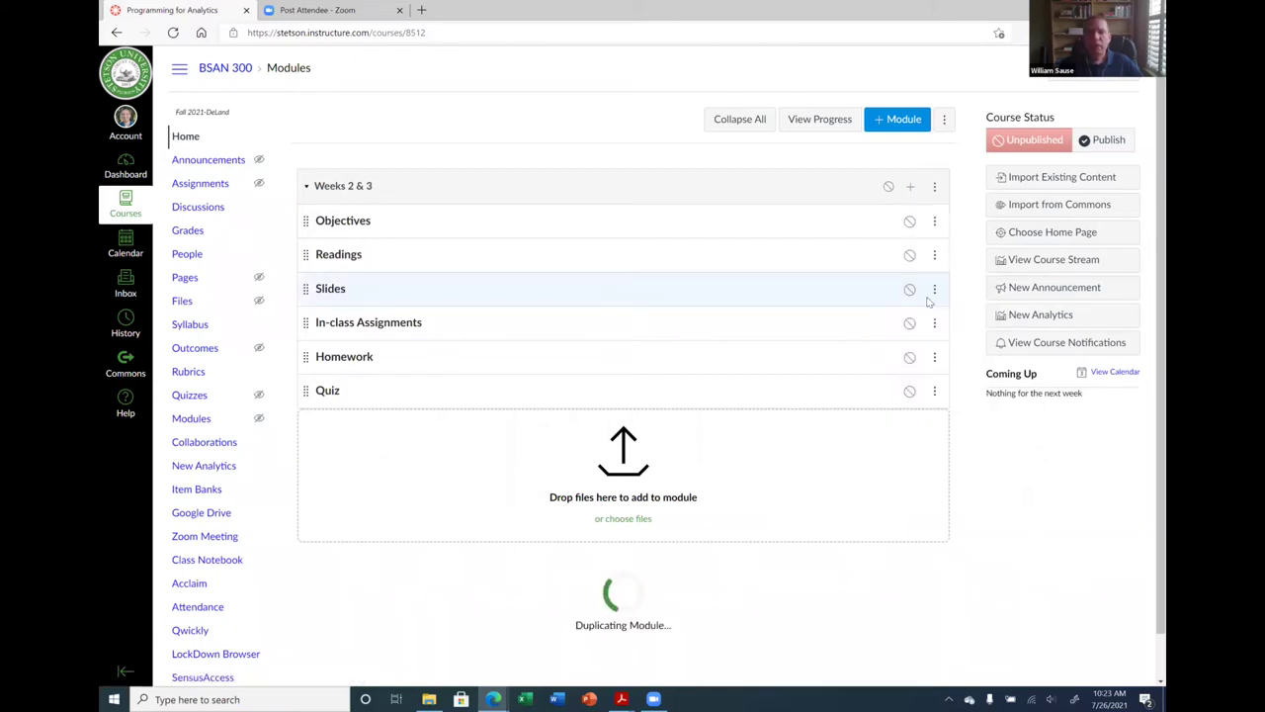
{"action": "scroll", "coordinate": [692, 381], "scroll_direction": "down", "scroll_amount": 2}
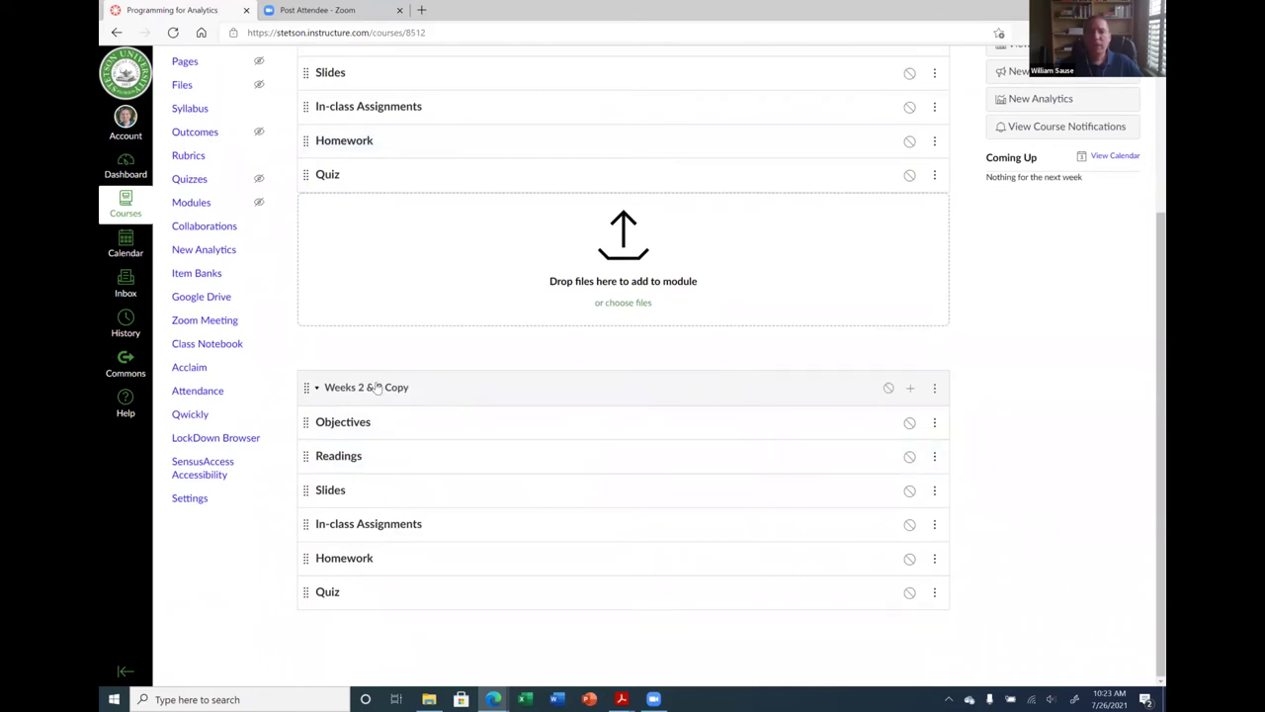
{"action": "left_click", "coordinate": [934, 388]}
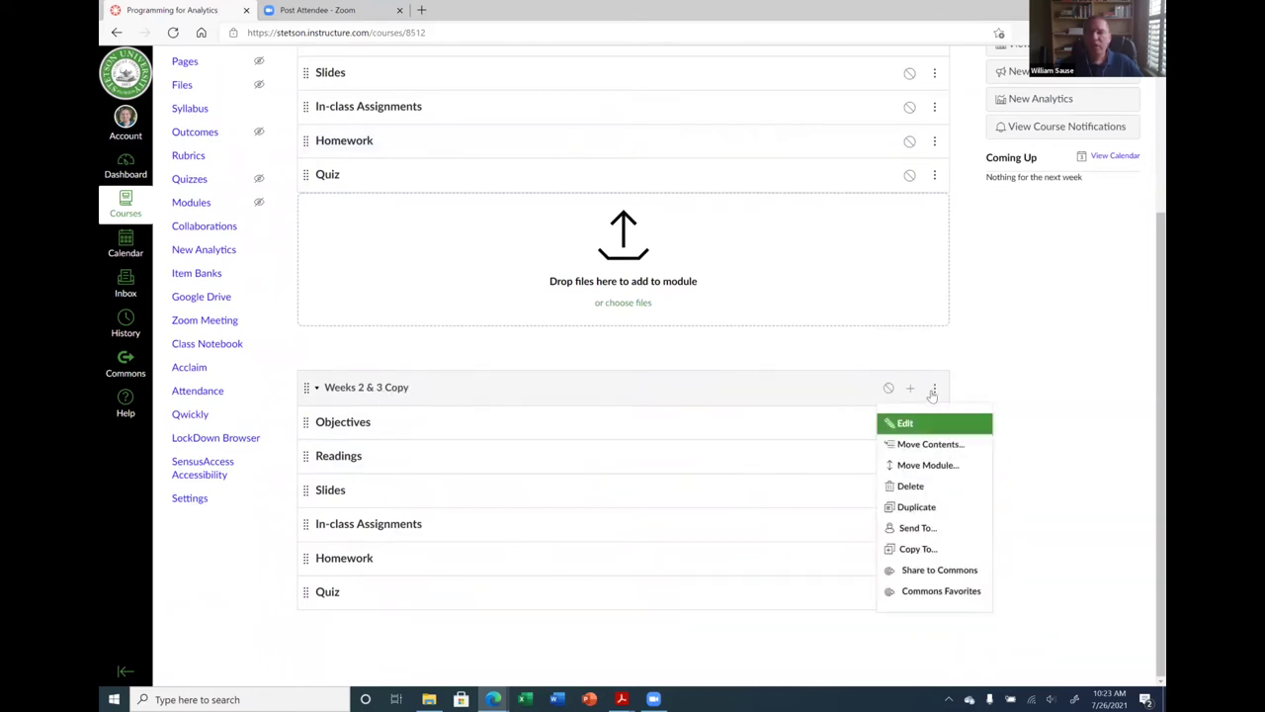
{"action": "left_click", "coordinate": [901, 426]}
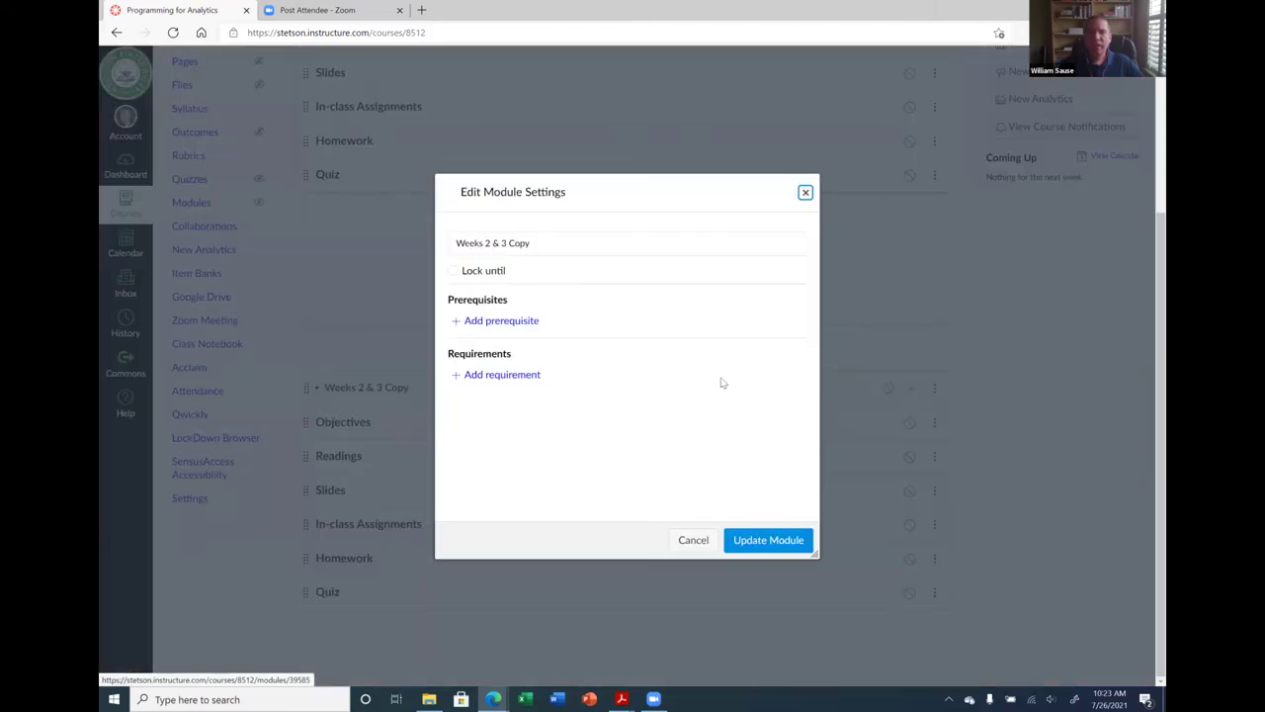
{"action": "left_click_drag", "start_coordinate": [485, 244], "coordinate": [538, 242]}
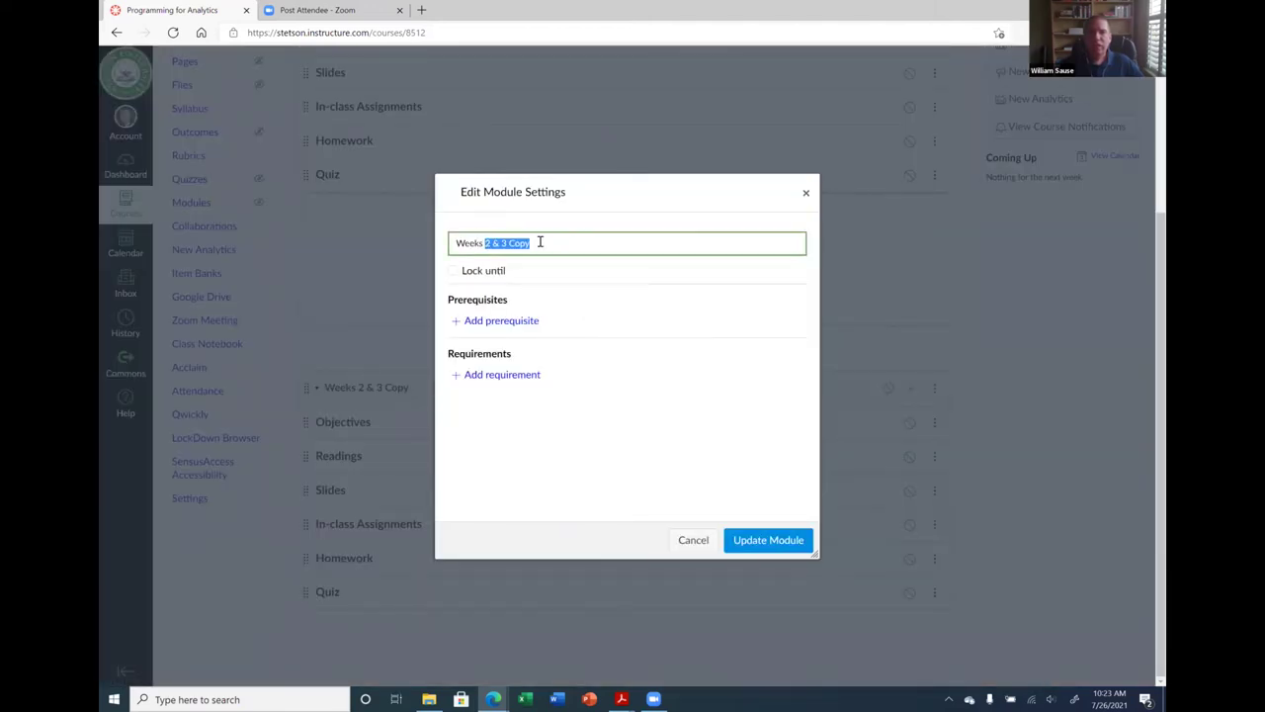
{"action": "type", "text": "4 & 5"}
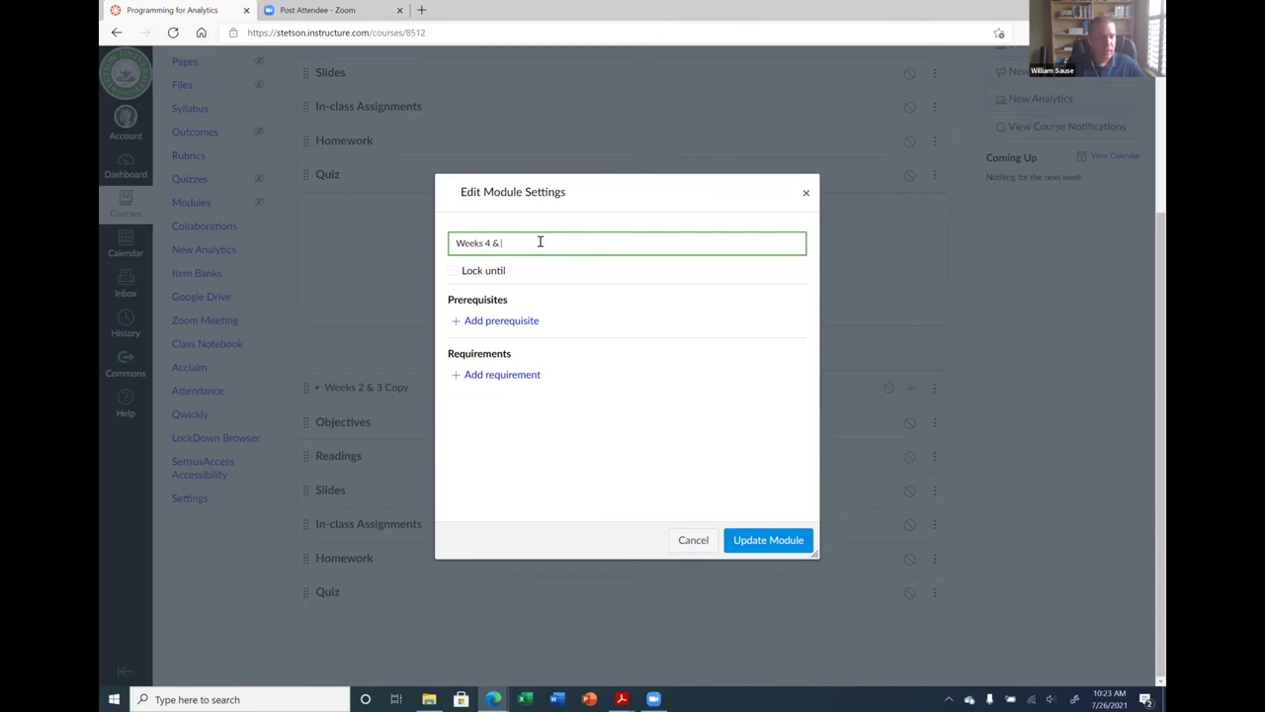
{"action": "left_click", "coordinate": [769, 543]}
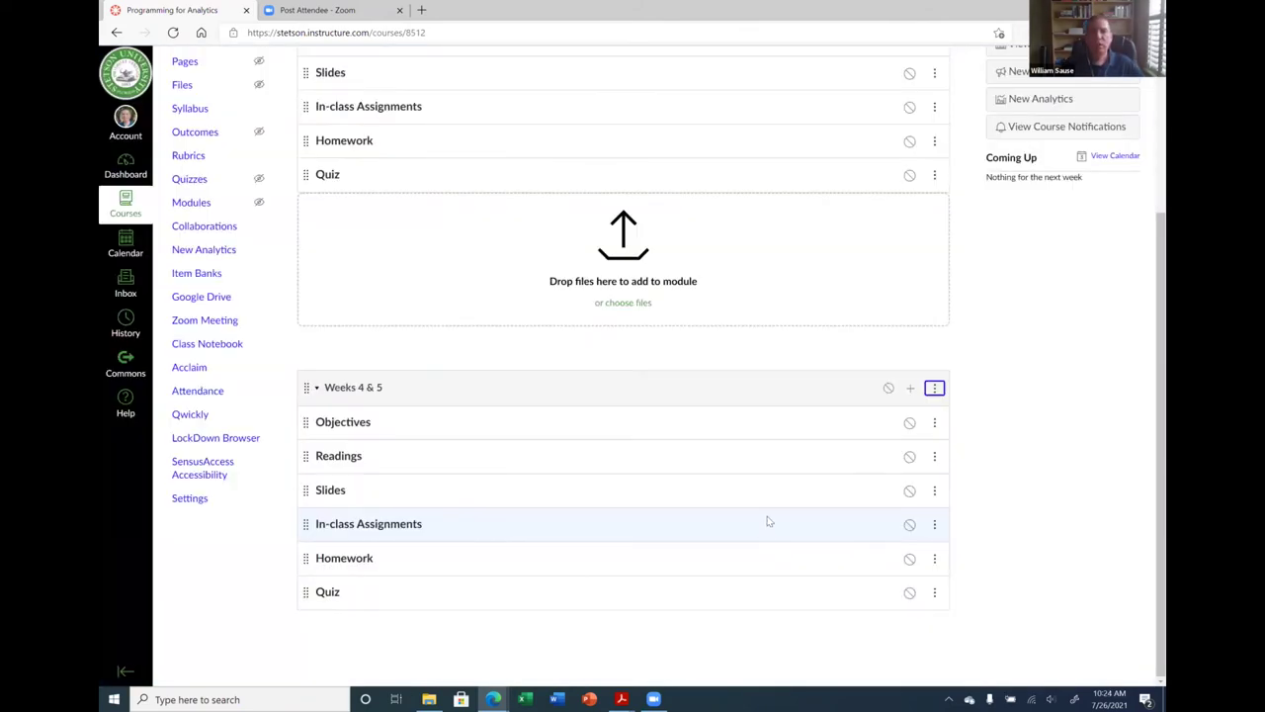
Duplicate the Weeks 4 & 5 module with all its text headers.
{"action": "scroll", "coordinate": [768, 518], "scroll_direction": "up", "scroll_amount": 2}
{"action": "scroll", "coordinate": [647, 511], "scroll_direction": "down", "scroll_amount": 2}
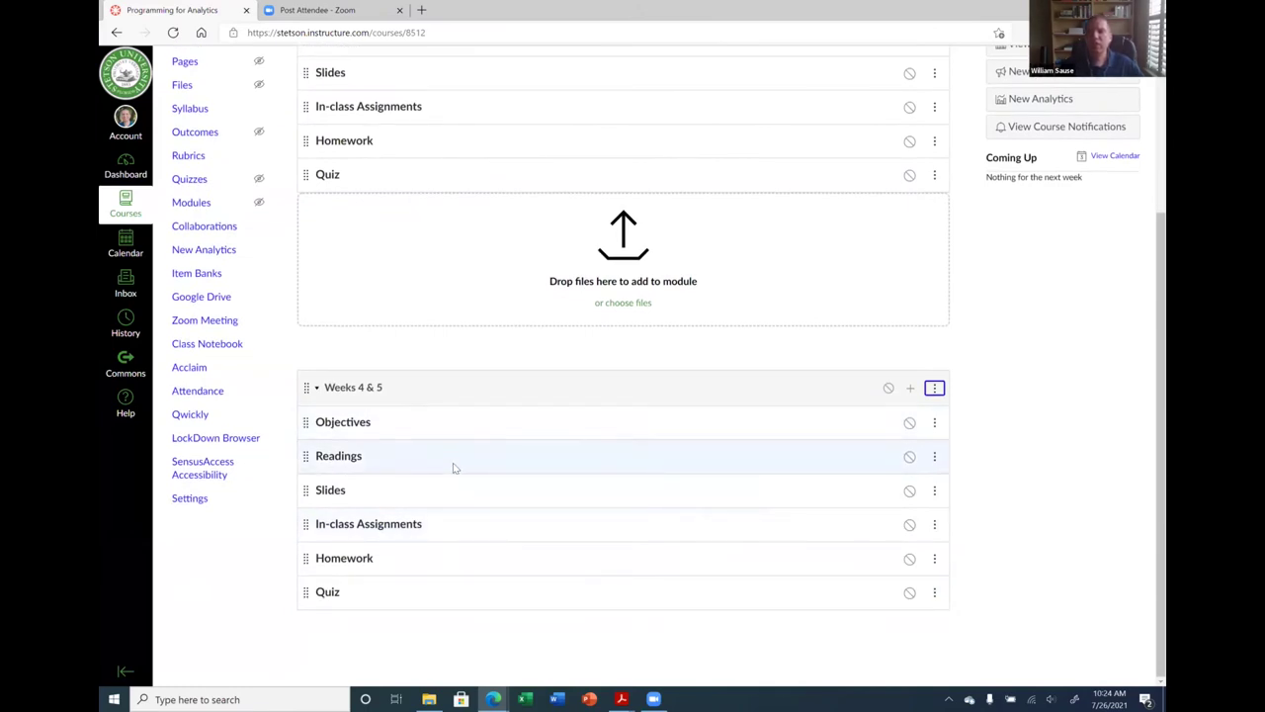
{"action": "left_click", "coordinate": [934, 387]}
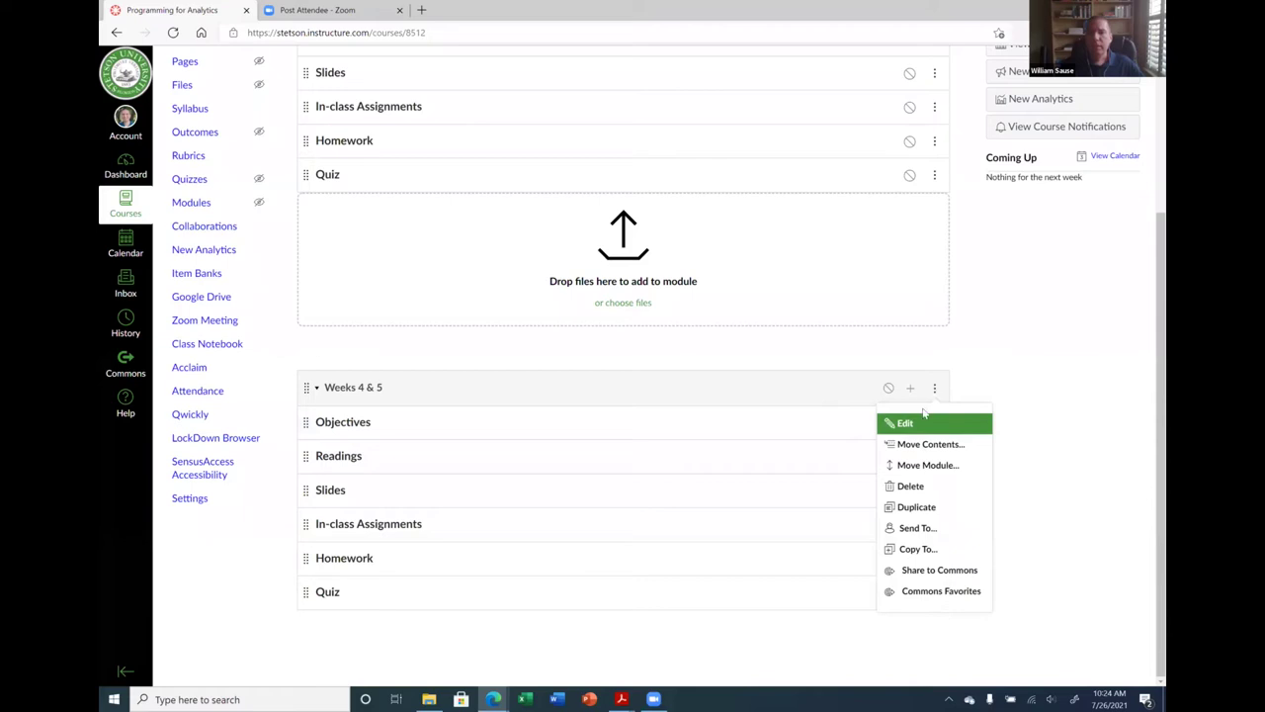
{"action": "left_click", "coordinate": [914, 506]}
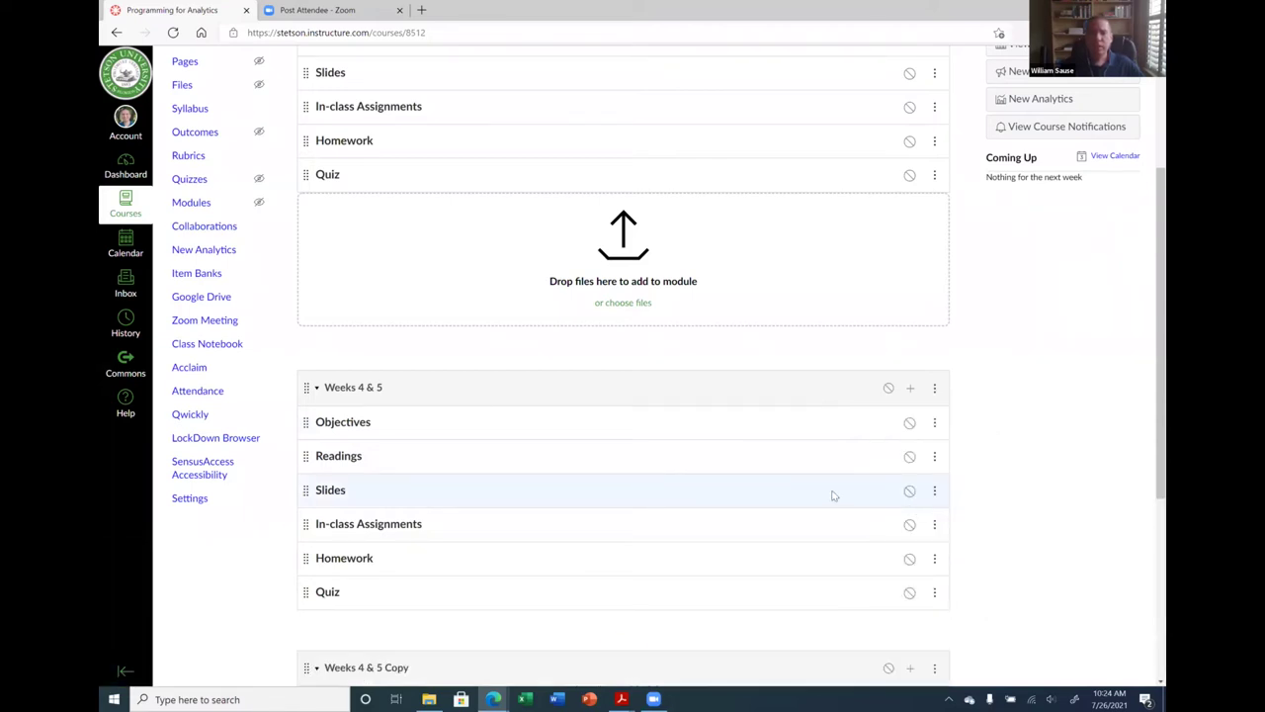
{"action": "scroll", "coordinate": [809, 512], "scroll_direction": "down", "scroll_amount": 3}
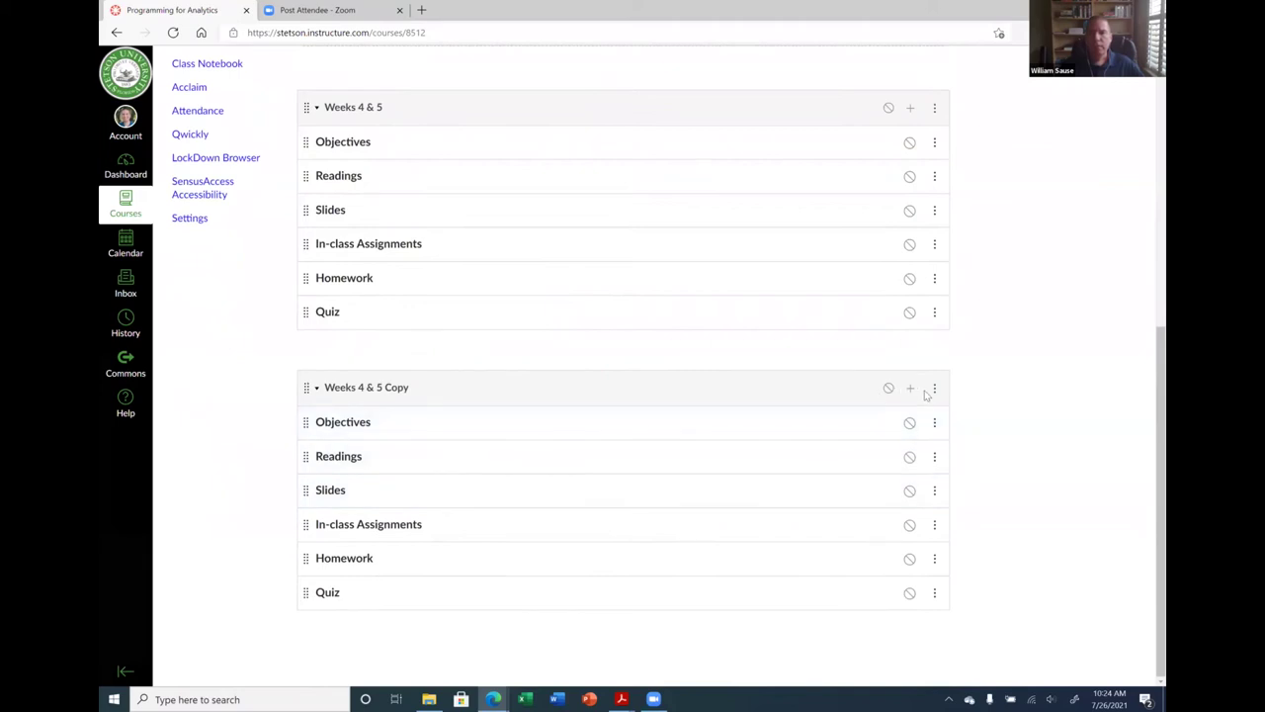
Rename the copy of the Weeks 4 & 5 module as Weeks 6 & 7.
{"action": "left_click", "coordinate": [934, 389]}
{"action": "left_click", "coordinate": [933, 421]}
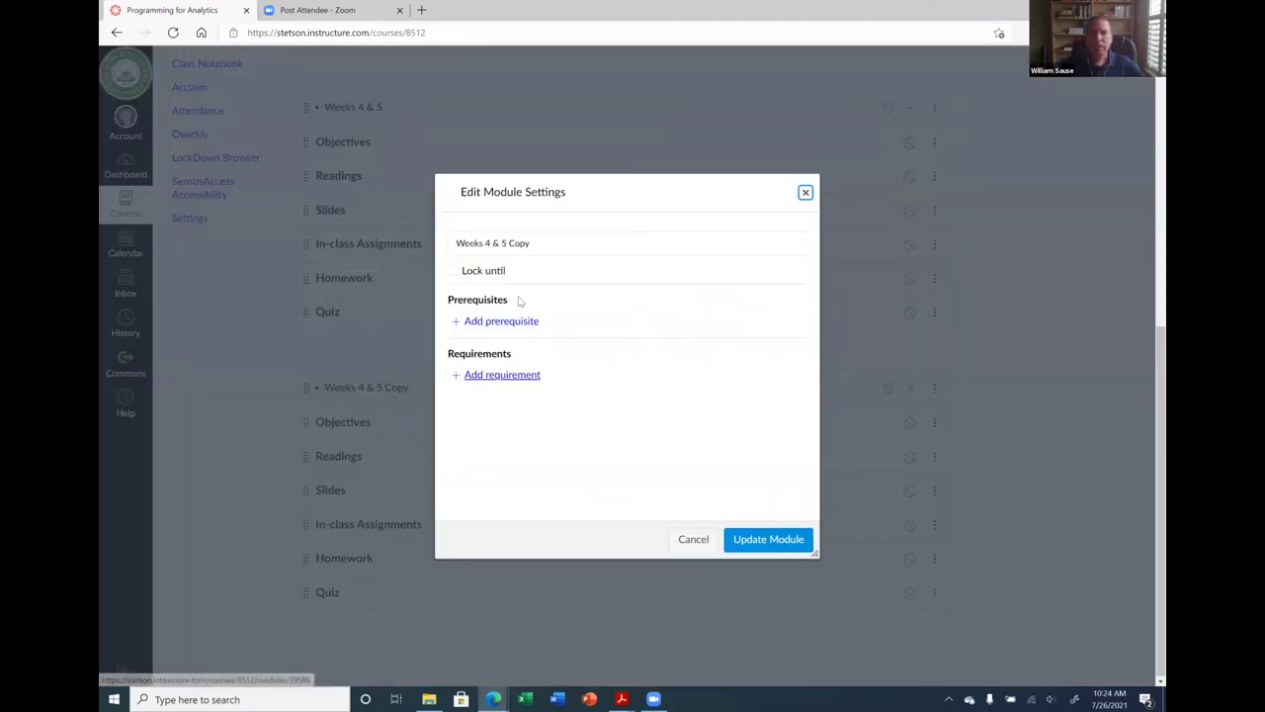
{"action": "left_click_drag", "start_coordinate": [490, 244], "coordinate": [551, 239]}
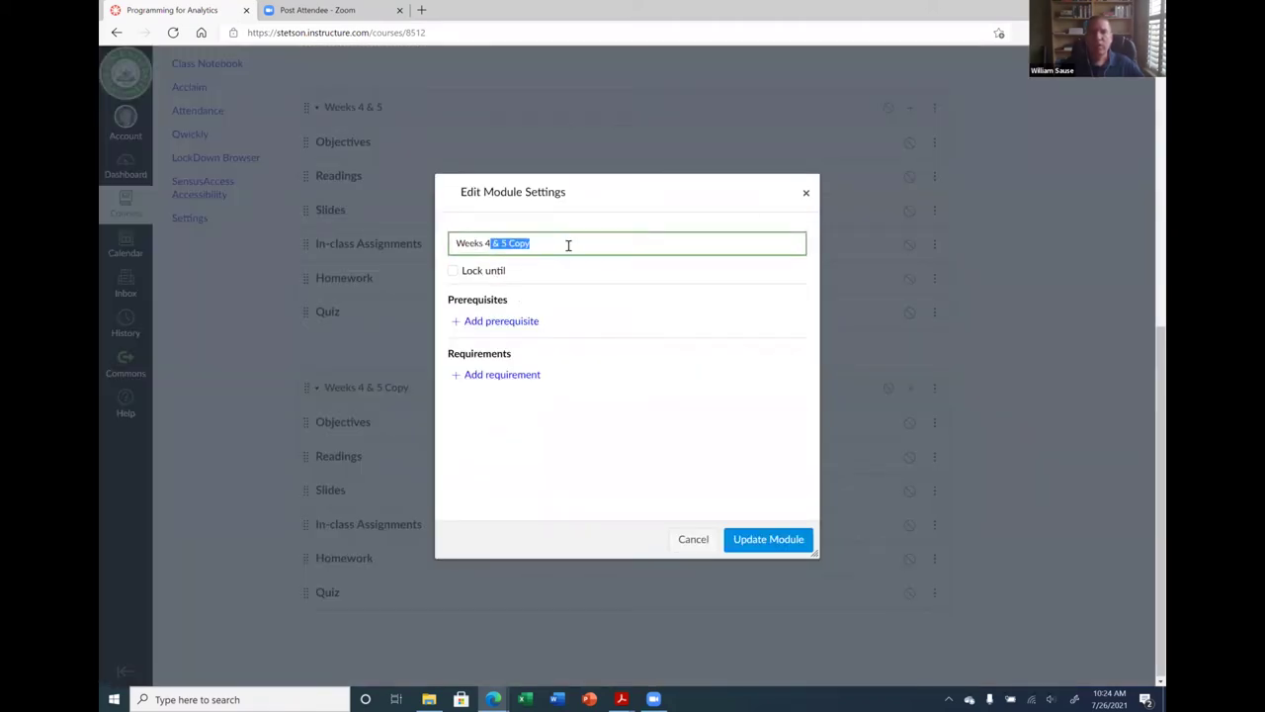
{"action": "key", "text": "BackSpace"}
{"action": "key", "text": "BackSpace"}
{"action": "type", "text": "6 & 7"}
{"action": "left_click", "coordinate": [754, 545]}
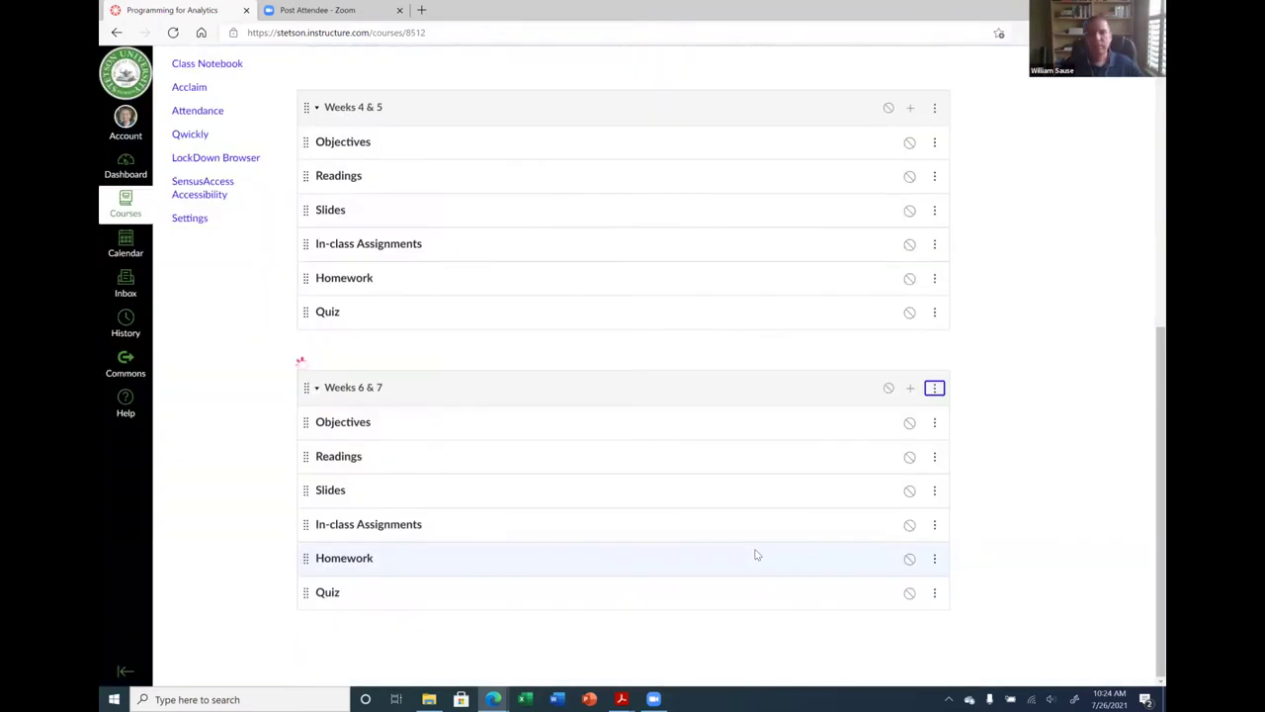
Reload the course home page with its modules and open the page for importing existing content.
{"action": "scroll", "coordinate": [593, 497], "scroll_direction": "up", "scroll_amount": 3}
{"action": "scroll", "coordinate": [593, 497], "scroll_direction": "down", "scroll_amount": 3}
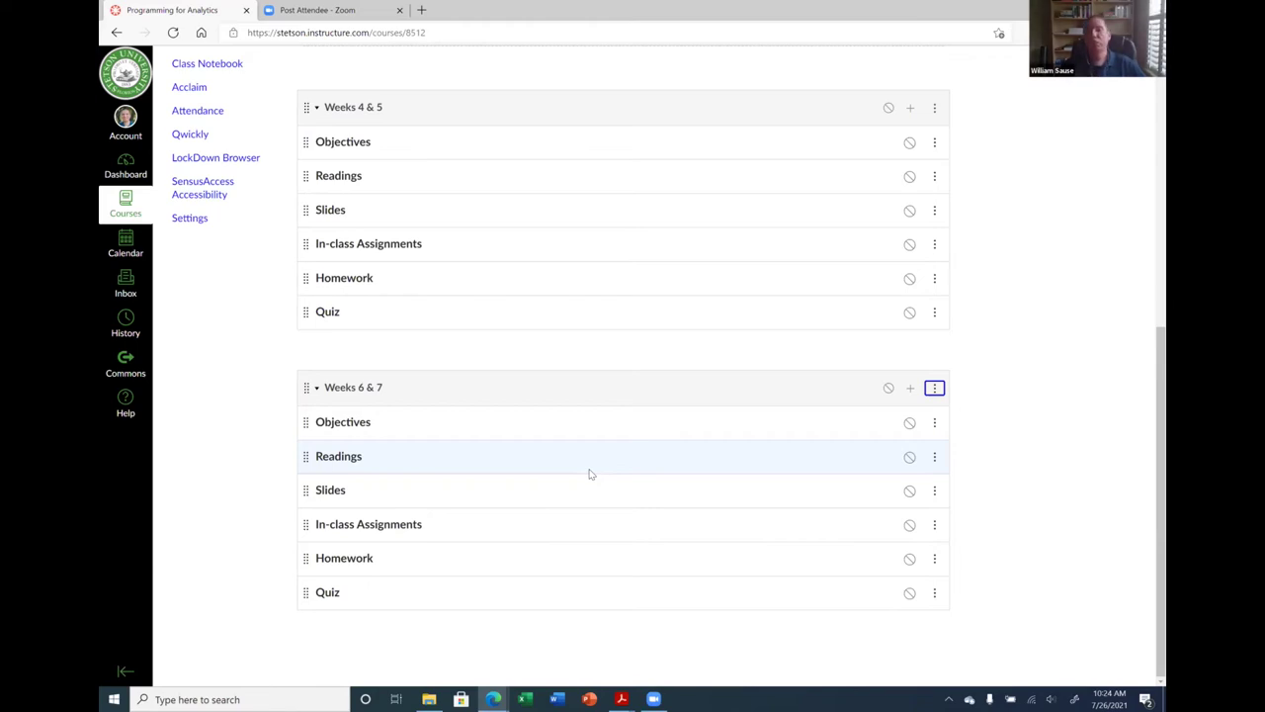
{"action": "scroll", "coordinate": [589, 465], "scroll_direction": "up", "scroll_amount": 5}
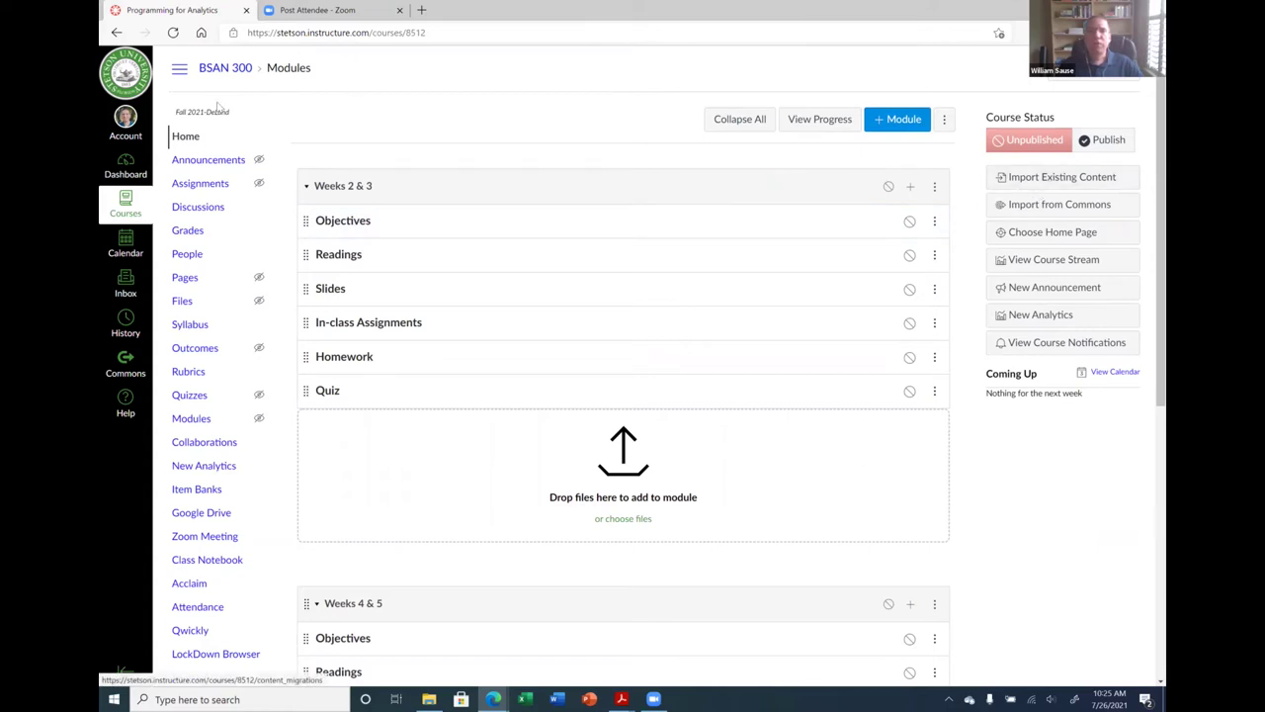
{"action": "left_click", "coordinate": [197, 139]}
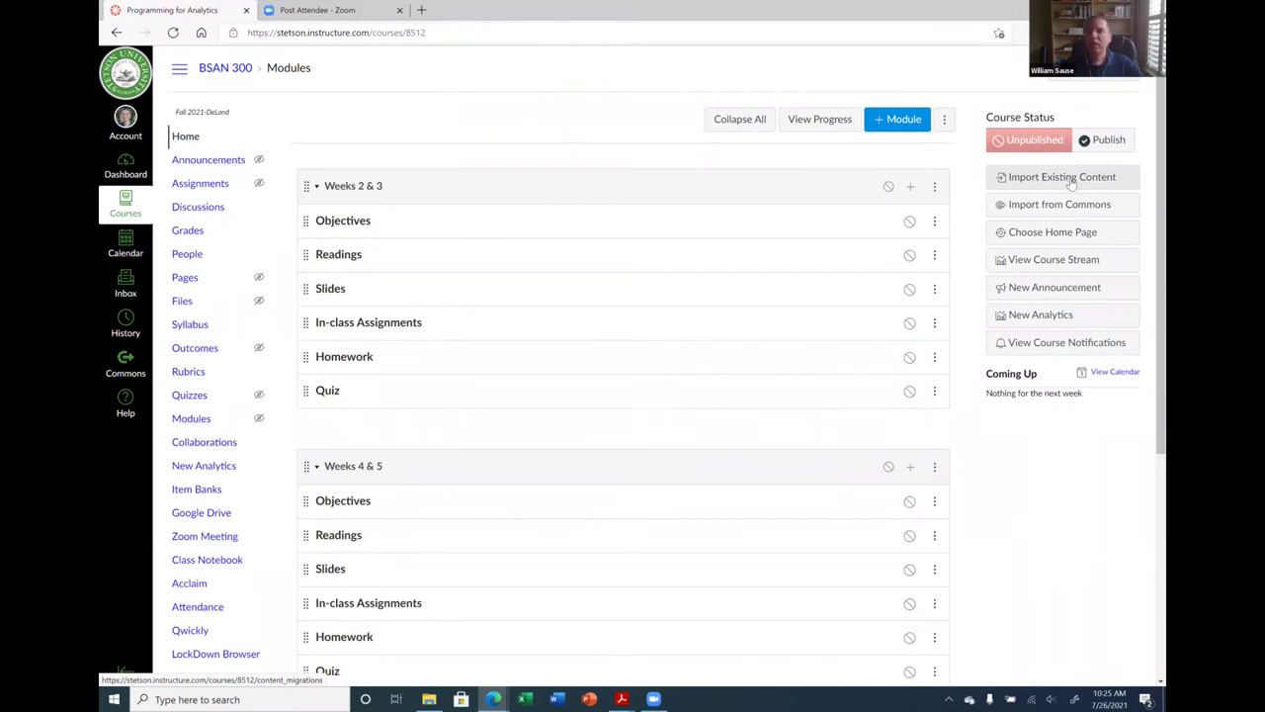
{"action": "left_click", "coordinate": [1071, 183]}
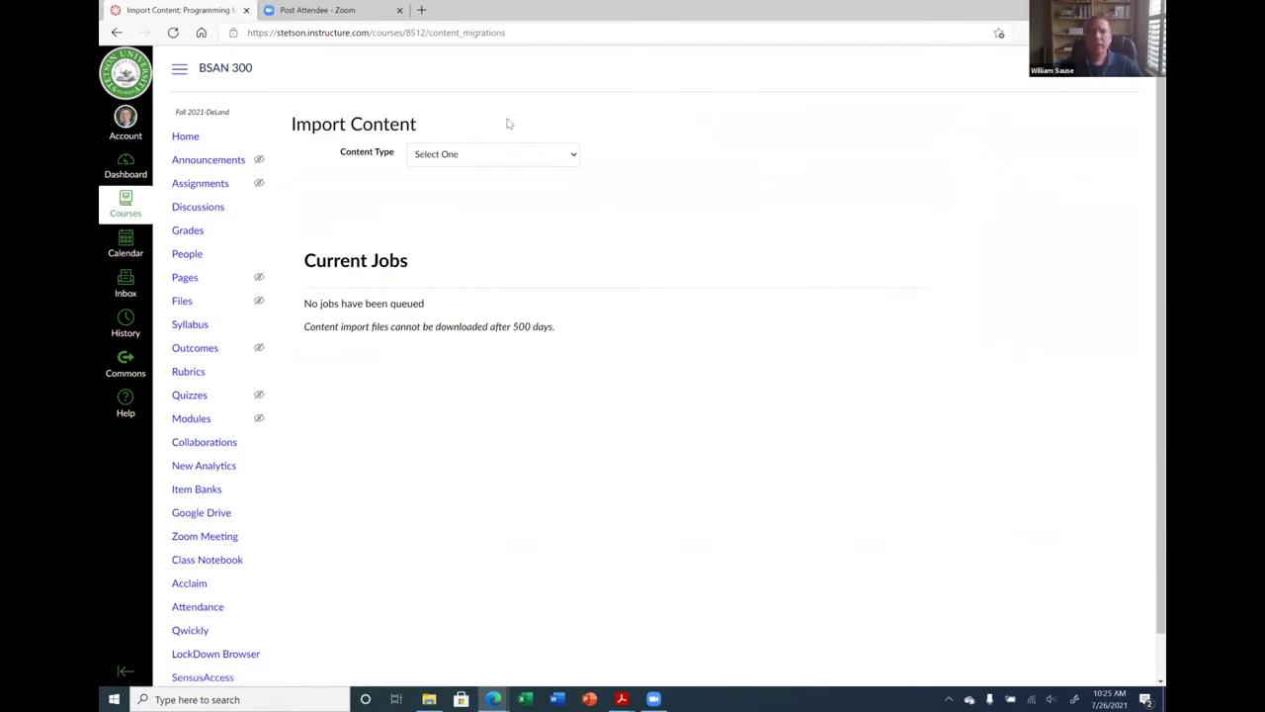
Set the import to copy a Canvas course, using BBImport-Programming for Analytics as the source course.
{"action": "left_click", "coordinate": [517, 159]}
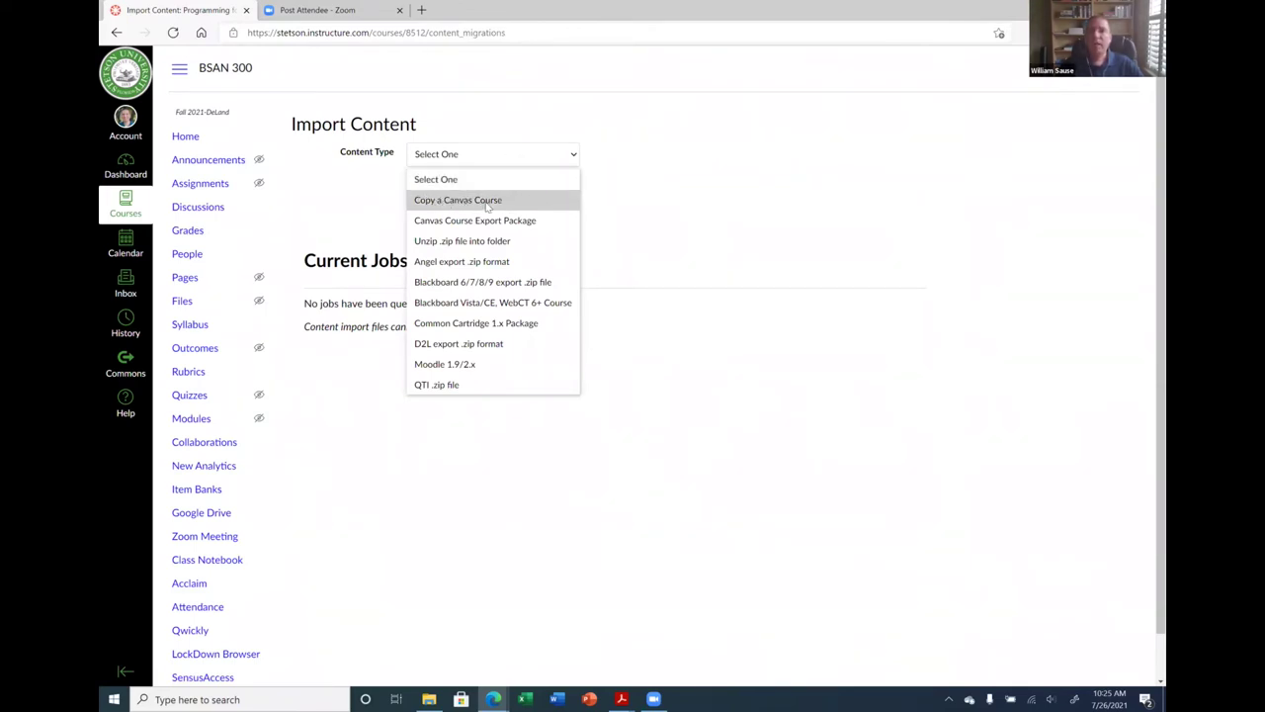
{"action": "left_click", "coordinate": [498, 202]}
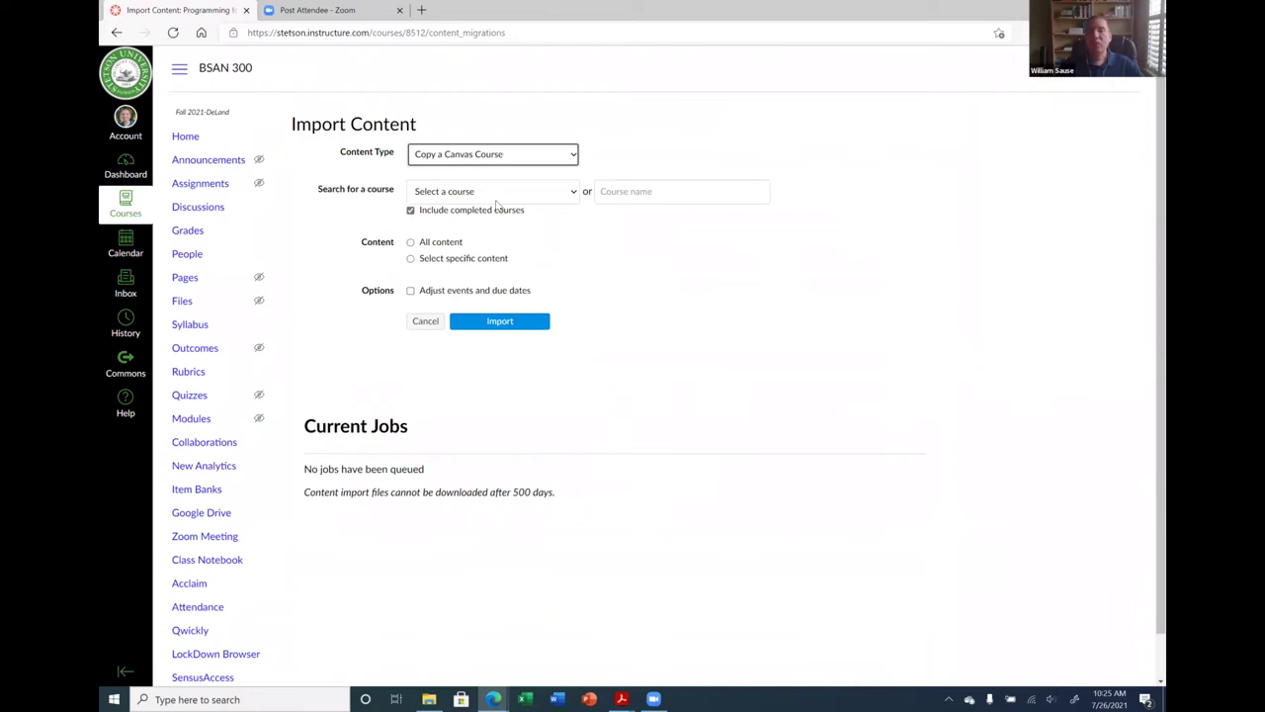
{"action": "left_click", "coordinate": [561, 195]}
{"action": "scroll", "coordinate": [549, 376], "scroll_direction": "down", "scroll_amount": 2}
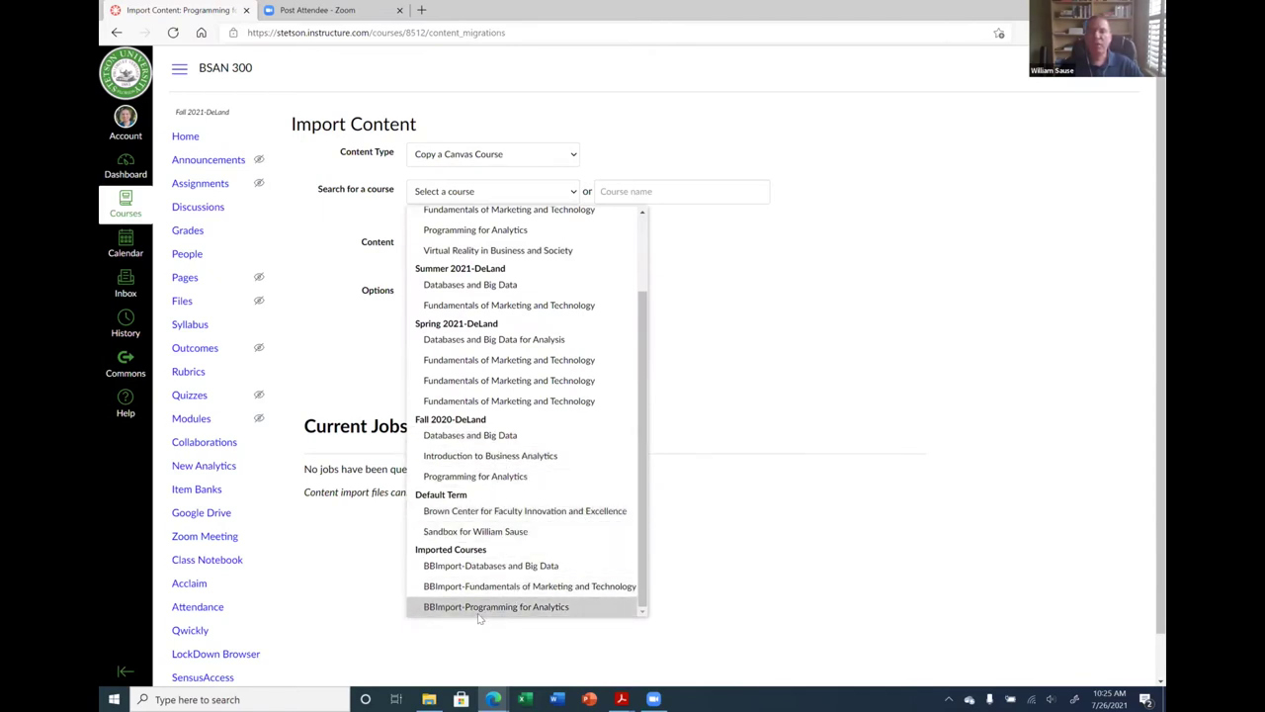
{"action": "left_click", "coordinate": [514, 609]}
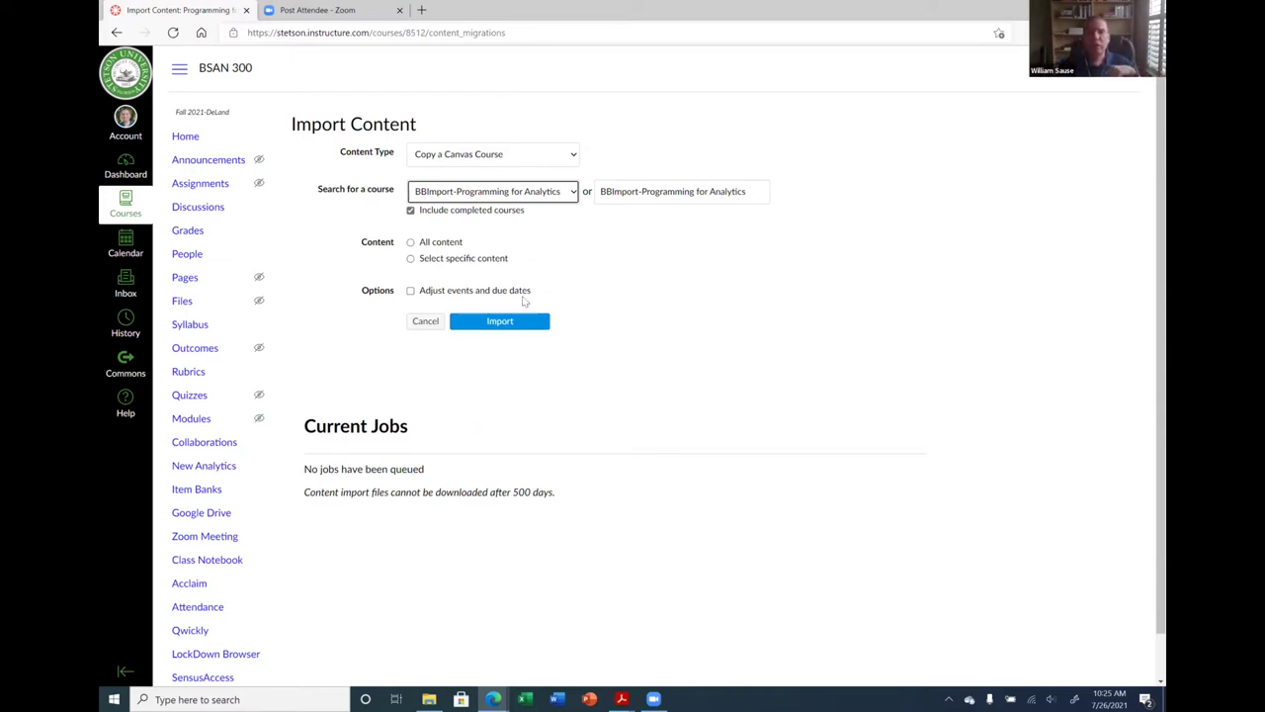
{"action": "left_click", "coordinate": [454, 241]}
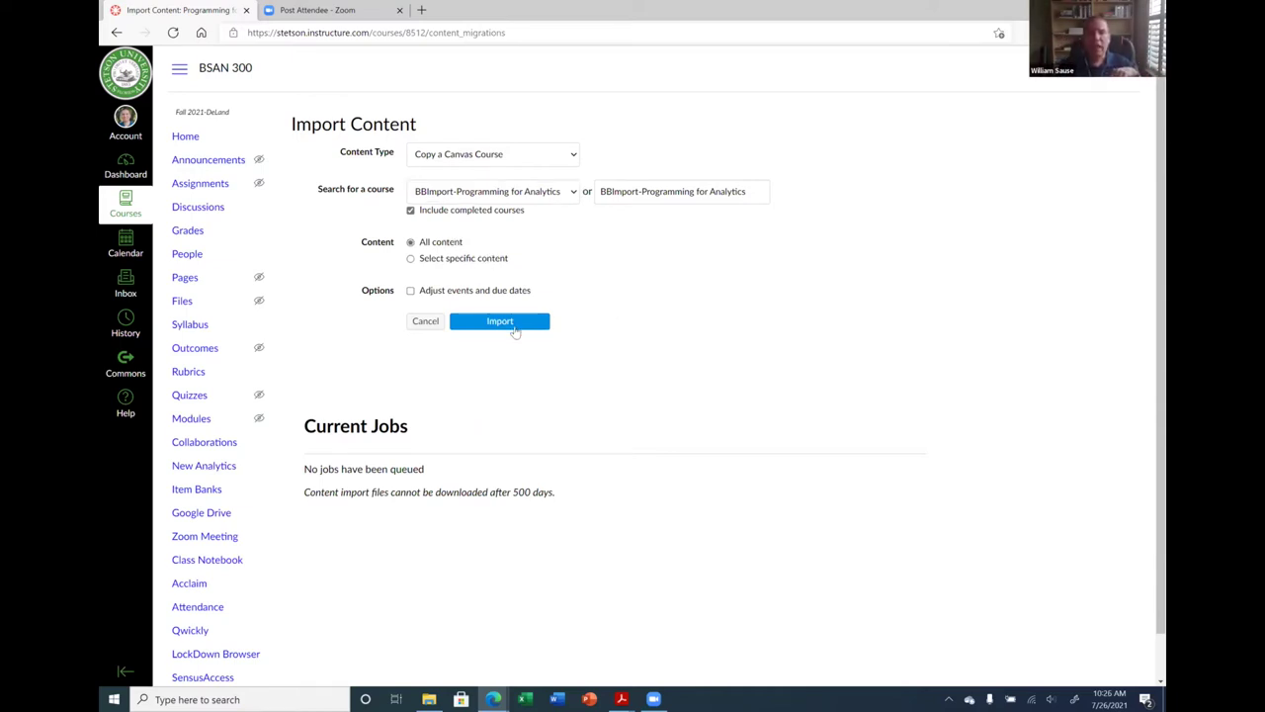
{"action": "left_click", "coordinate": [517, 327]}
{"action": "left_click", "coordinate": [411, 293]}
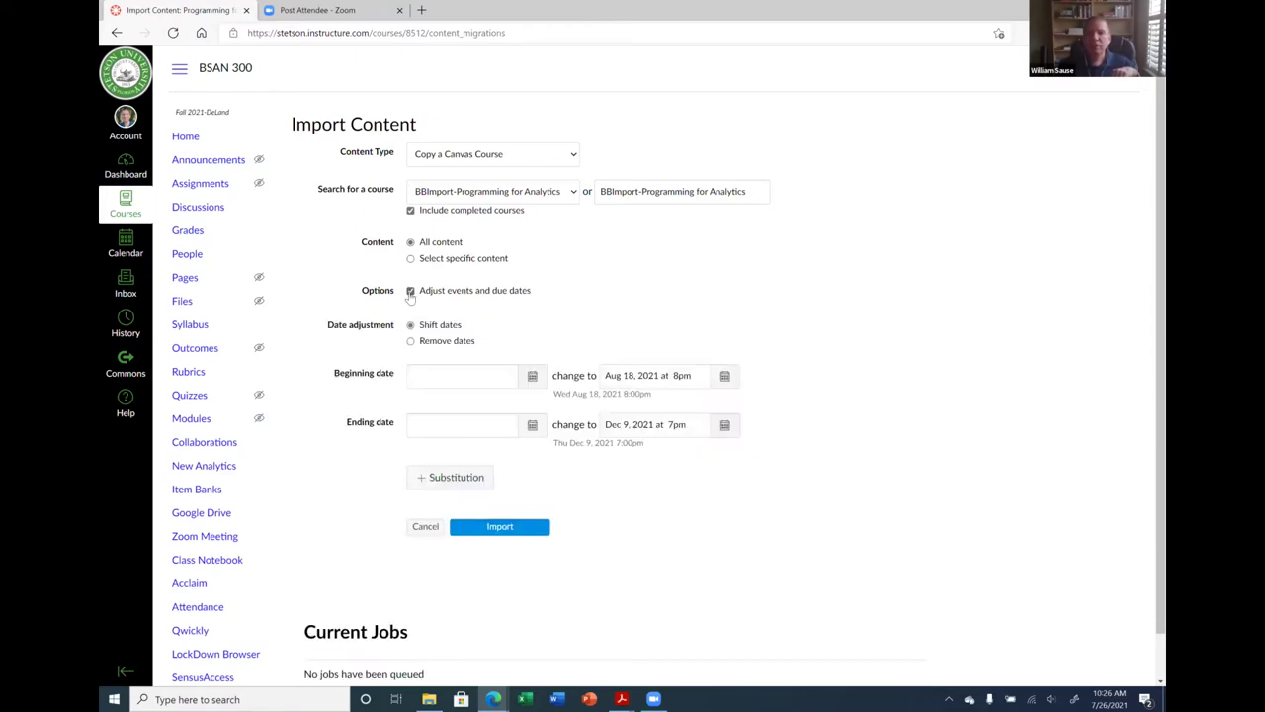
{"action": "left_click", "coordinate": [410, 293]}
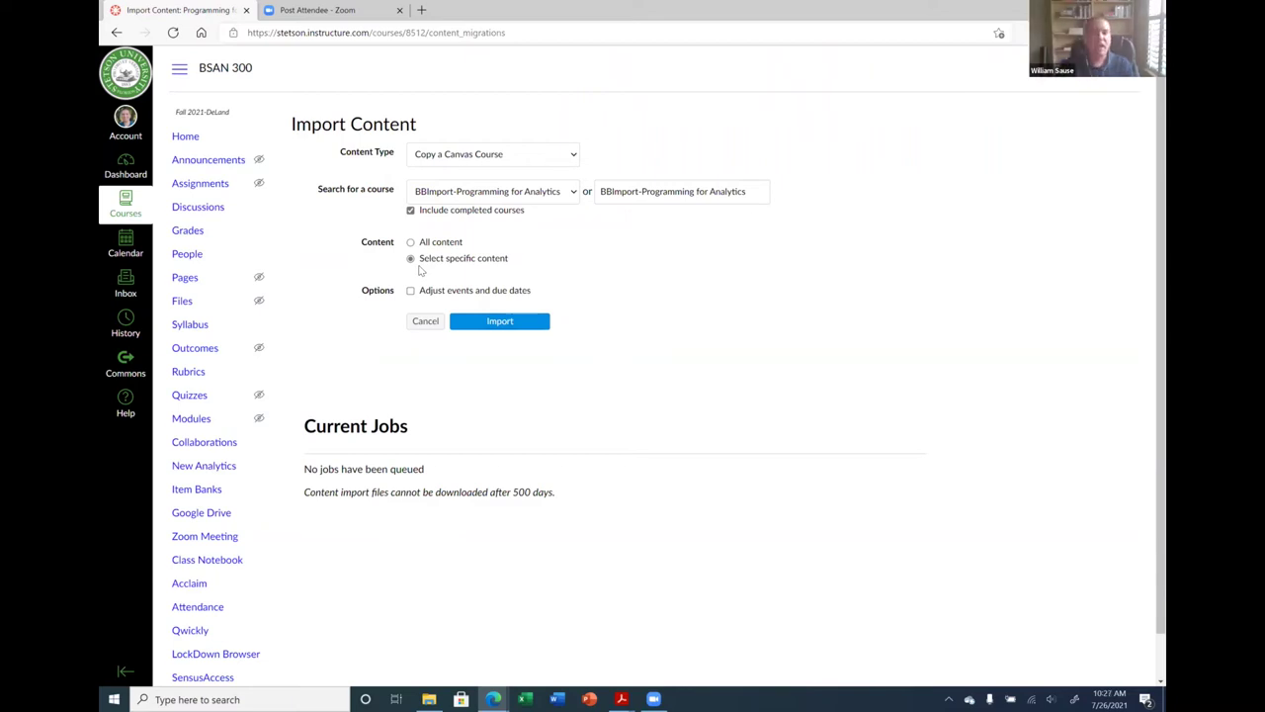
Start the course copy with specific content only, open its content selection and expand the quizzes.
{"action": "left_click", "coordinate": [499, 322]}
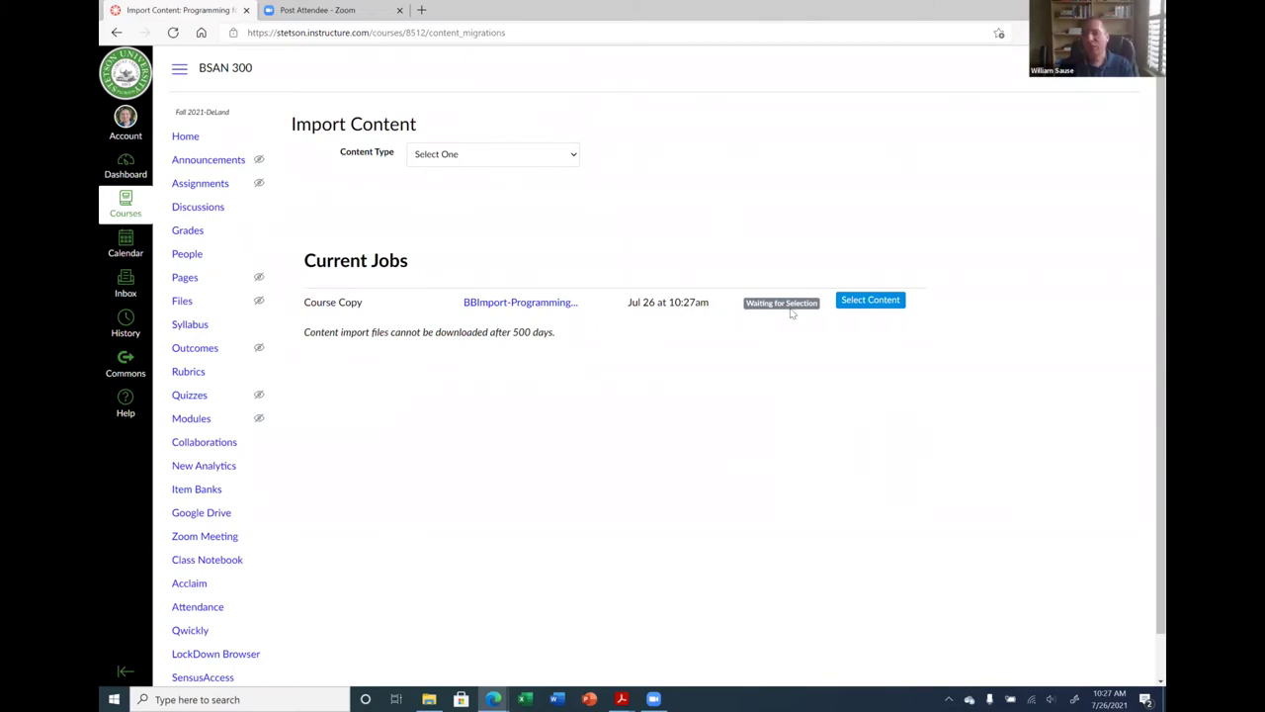
{"action": "left_click", "coordinate": [869, 302]}
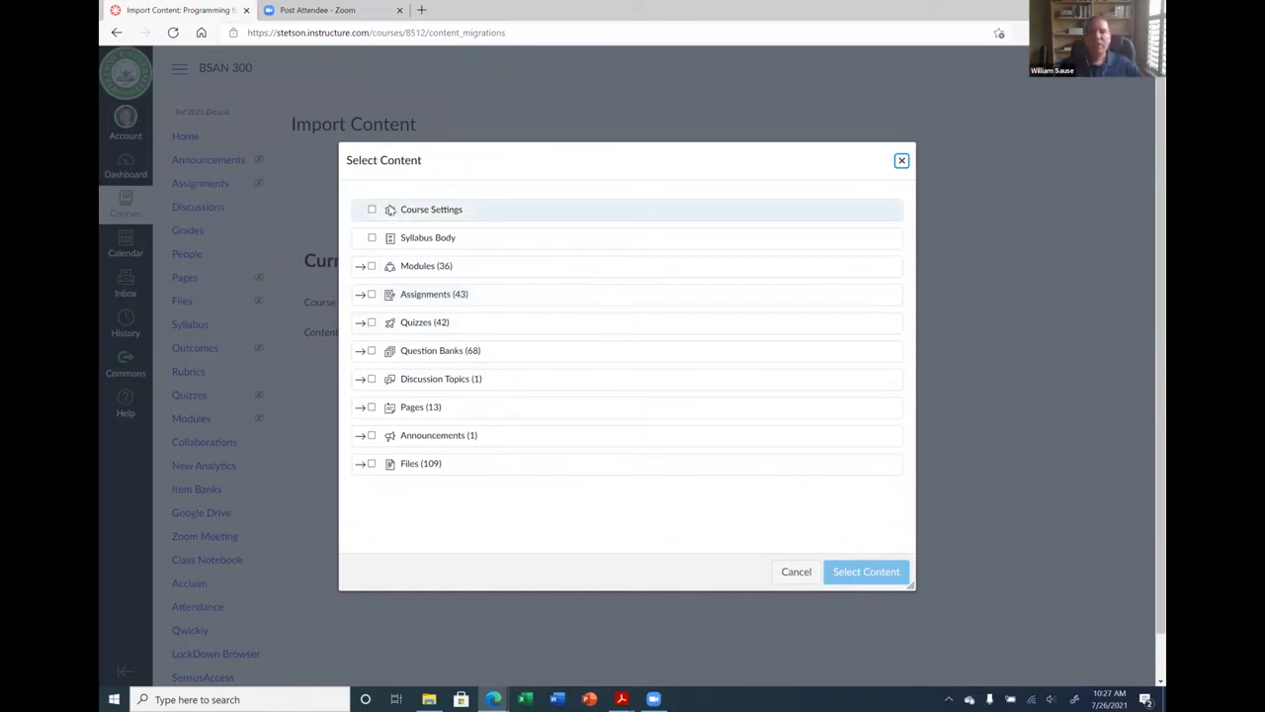
{"action": "left_click", "coordinate": [360, 324]}
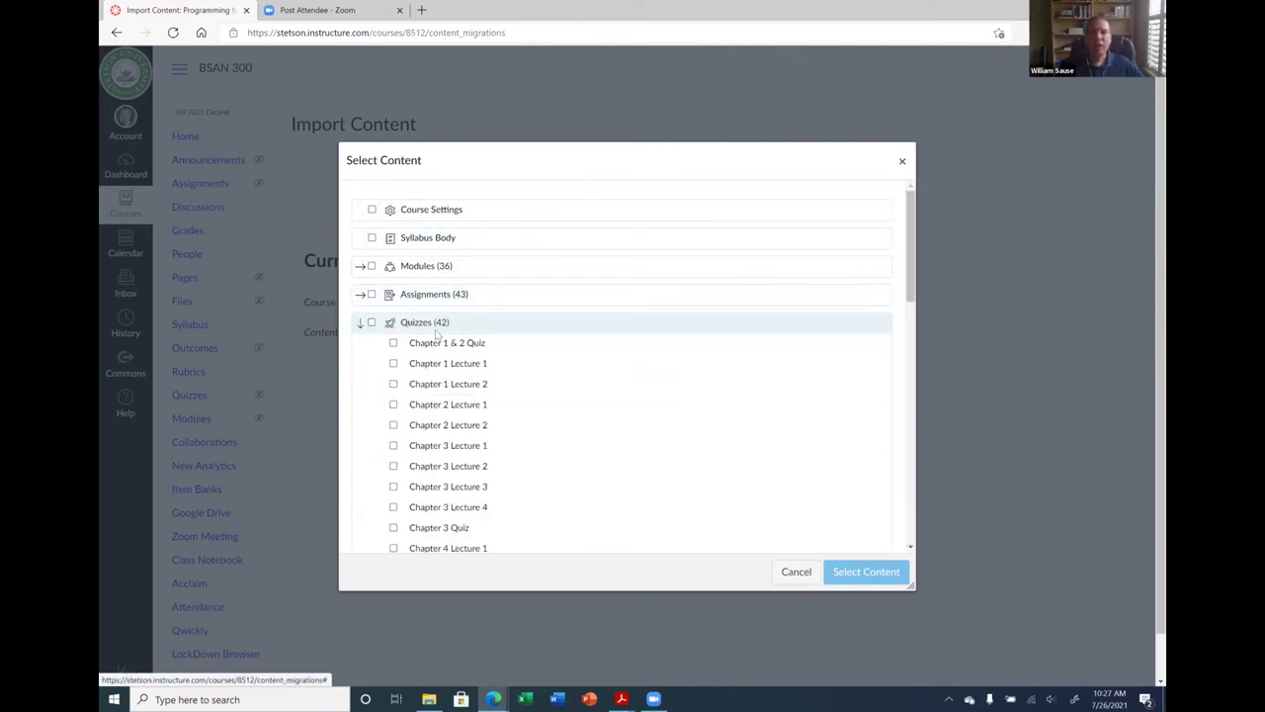
Select only the Chapter 1 & 2 Quiz from the source course's quizzes and import it.
{"action": "scroll", "coordinate": [578, 388], "scroll_direction": "down", "scroll_amount": 3}
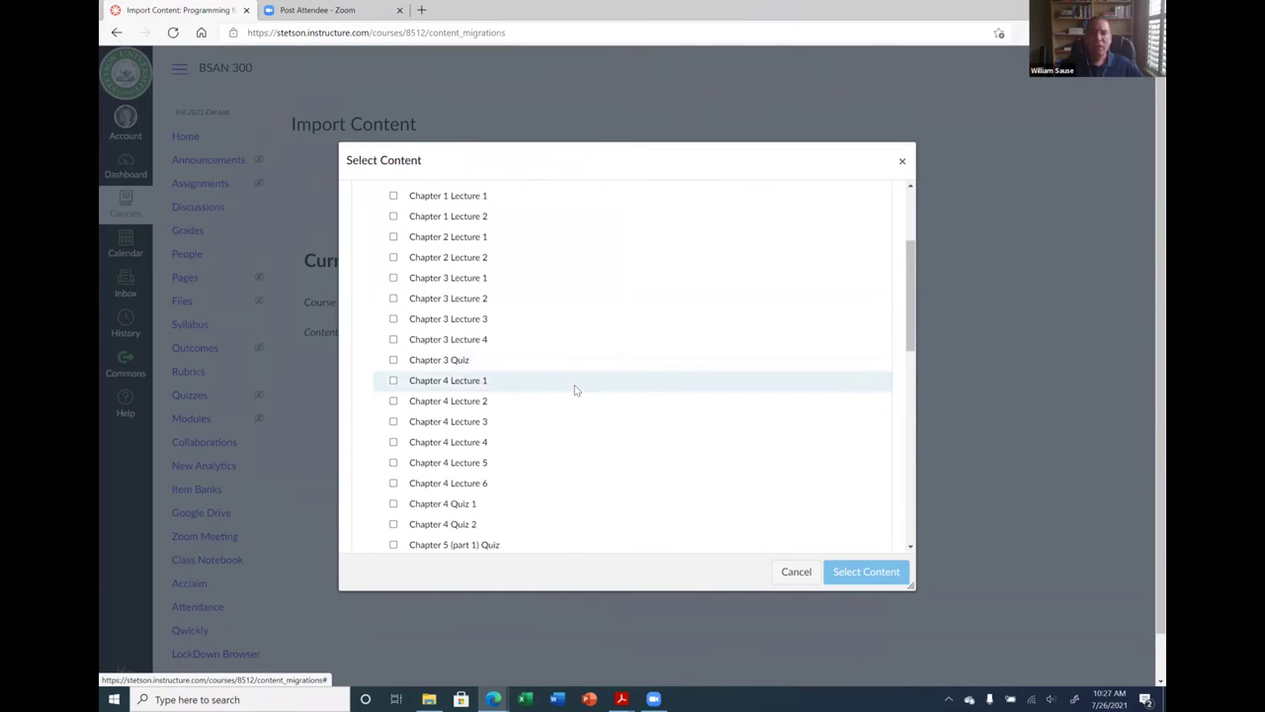
{"action": "scroll", "coordinate": [576, 389], "scroll_direction": "down", "scroll_amount": 10}
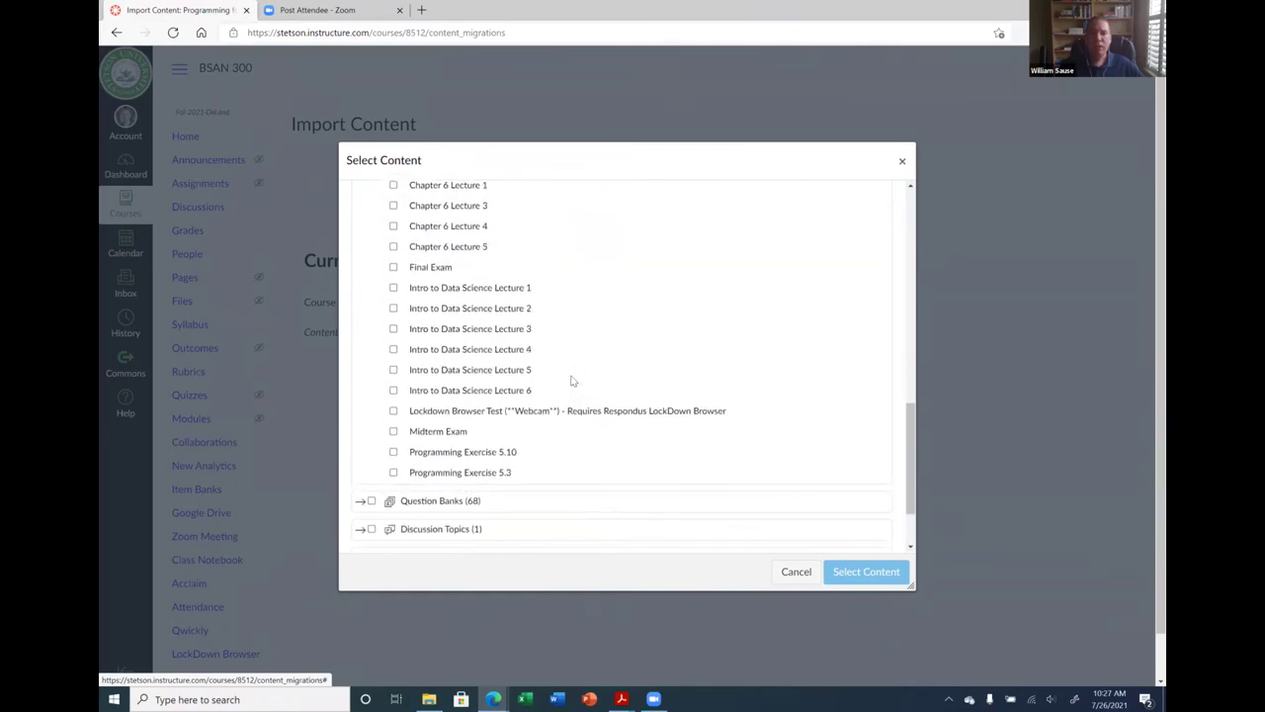
{"action": "scroll", "coordinate": [572, 381], "scroll_direction": "up", "scroll_amount": 10}
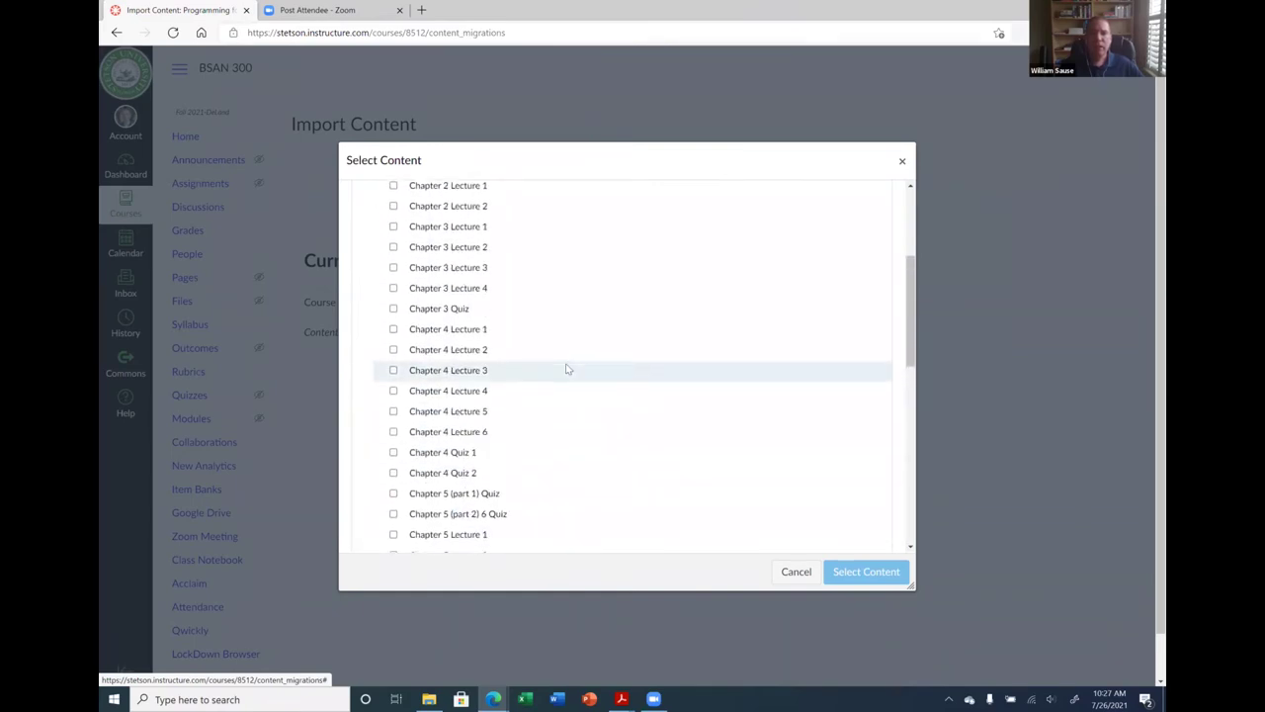
{"action": "scroll", "coordinate": [568, 369], "scroll_direction": "up", "scroll_amount": 2}
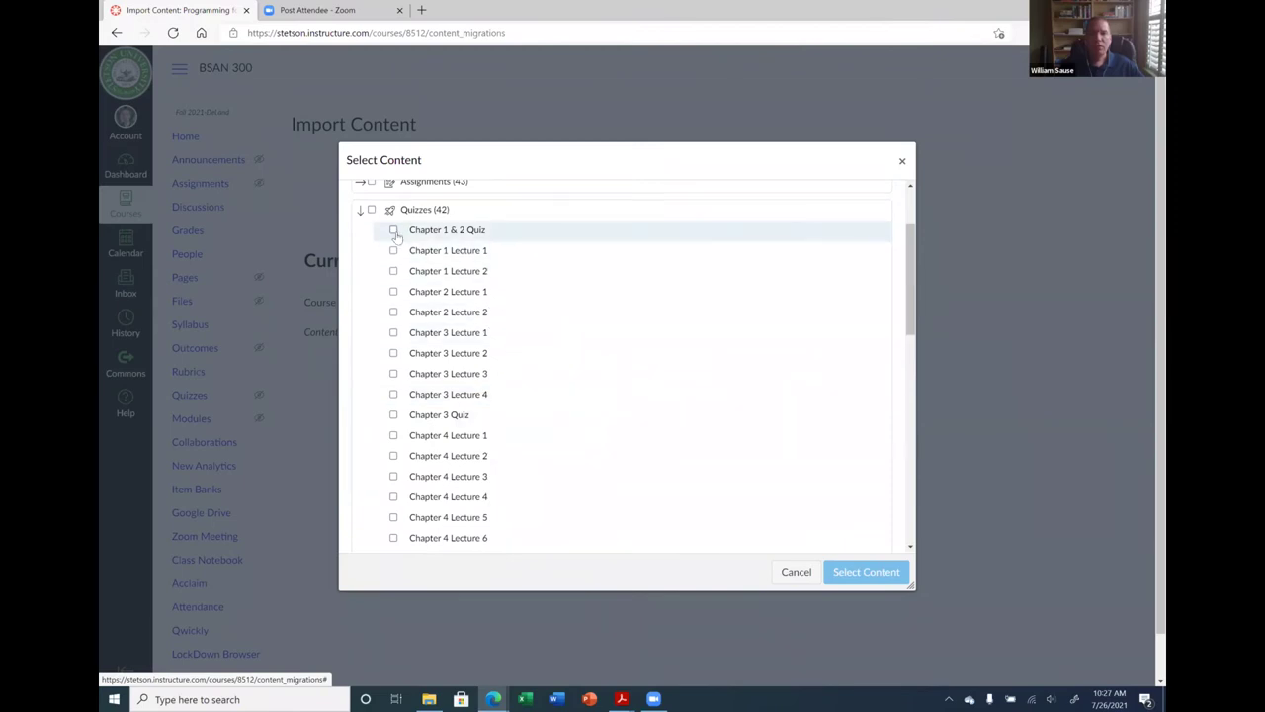
{"action": "left_click", "coordinate": [394, 231]}
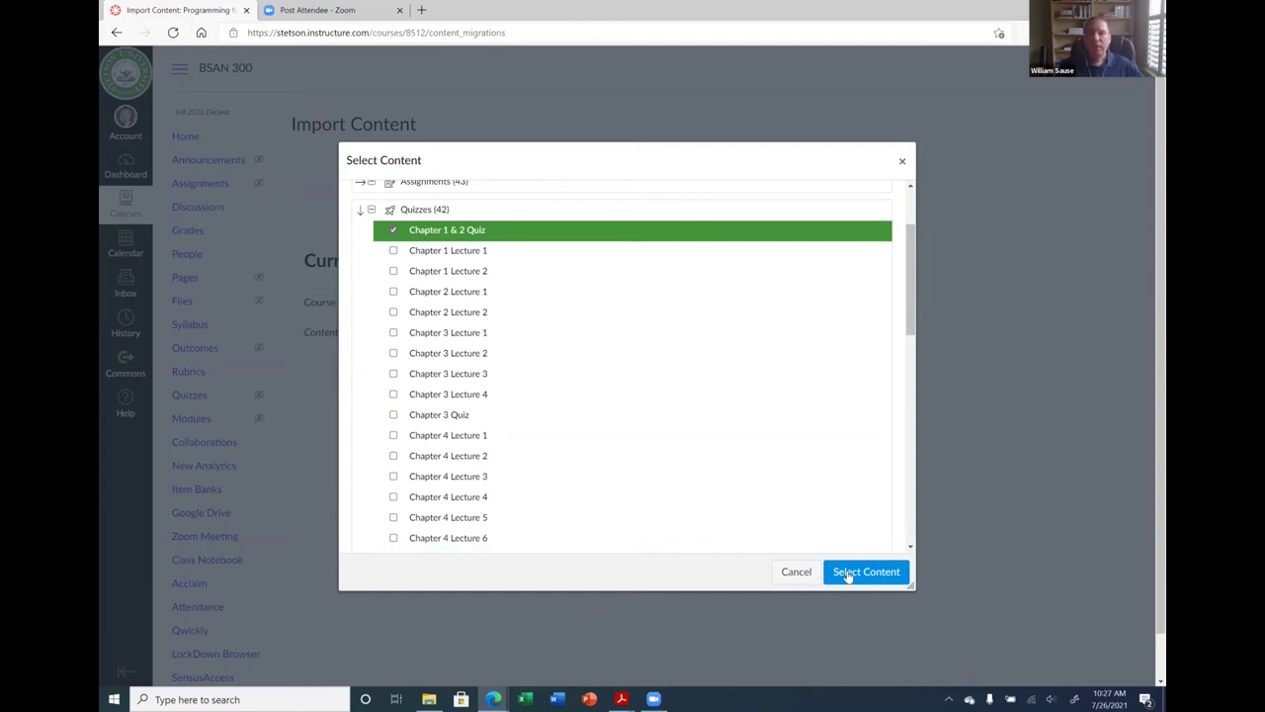
{"action": "scroll", "coordinate": [375, 316], "scroll_direction": "up", "scroll_amount": 2}
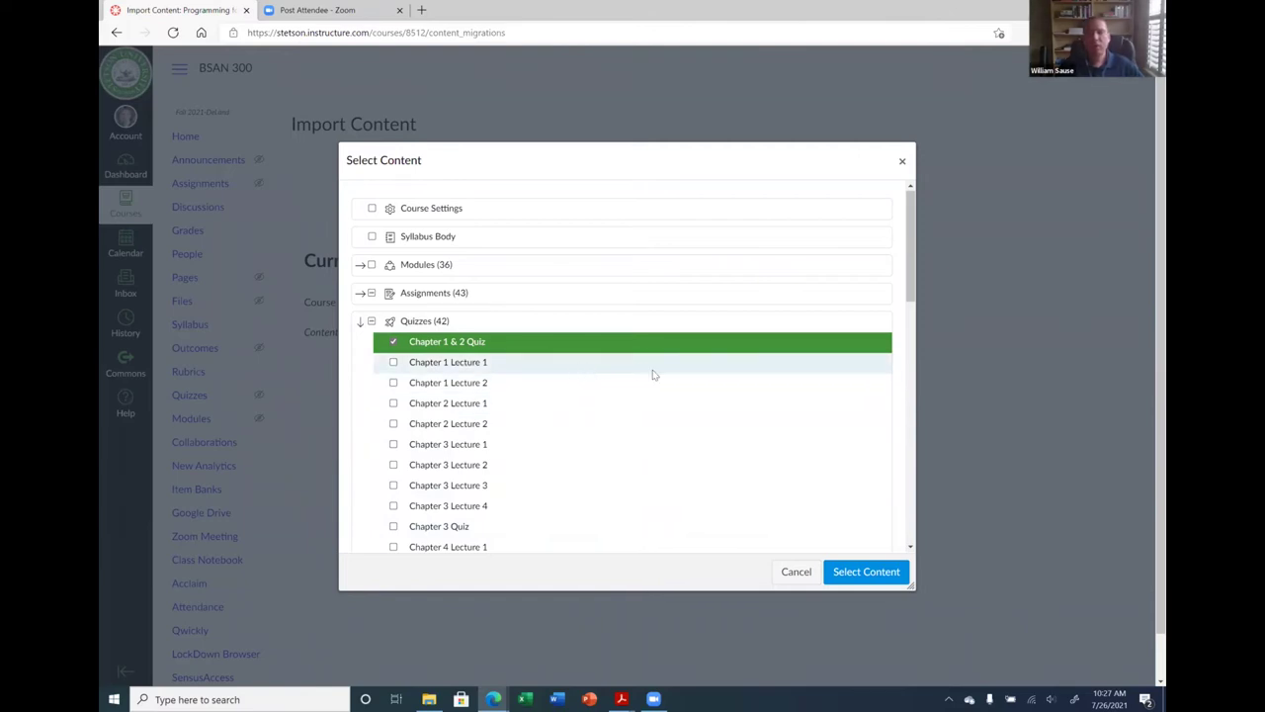
{"action": "left_click", "coordinate": [858, 579]}
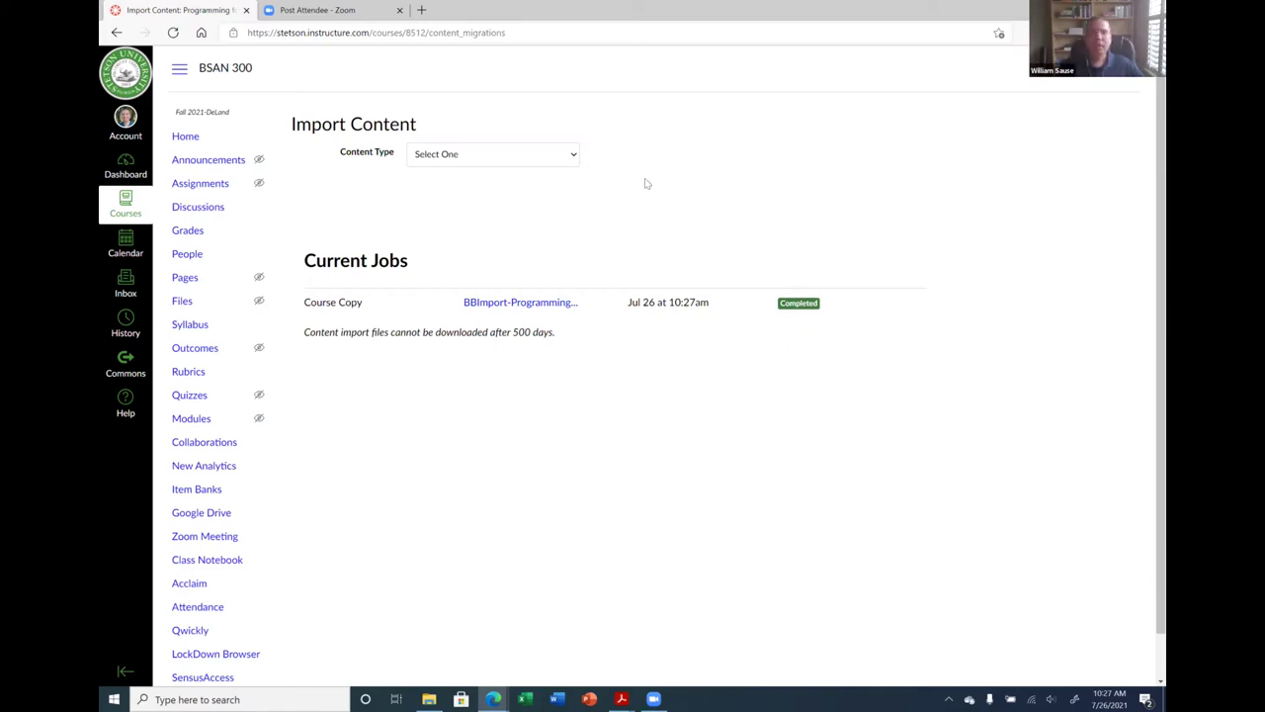
Open the imported Chapter 1 & 2 Quiz for editing and examine its question groups and details.
{"action": "left_click", "coordinate": [188, 397]}
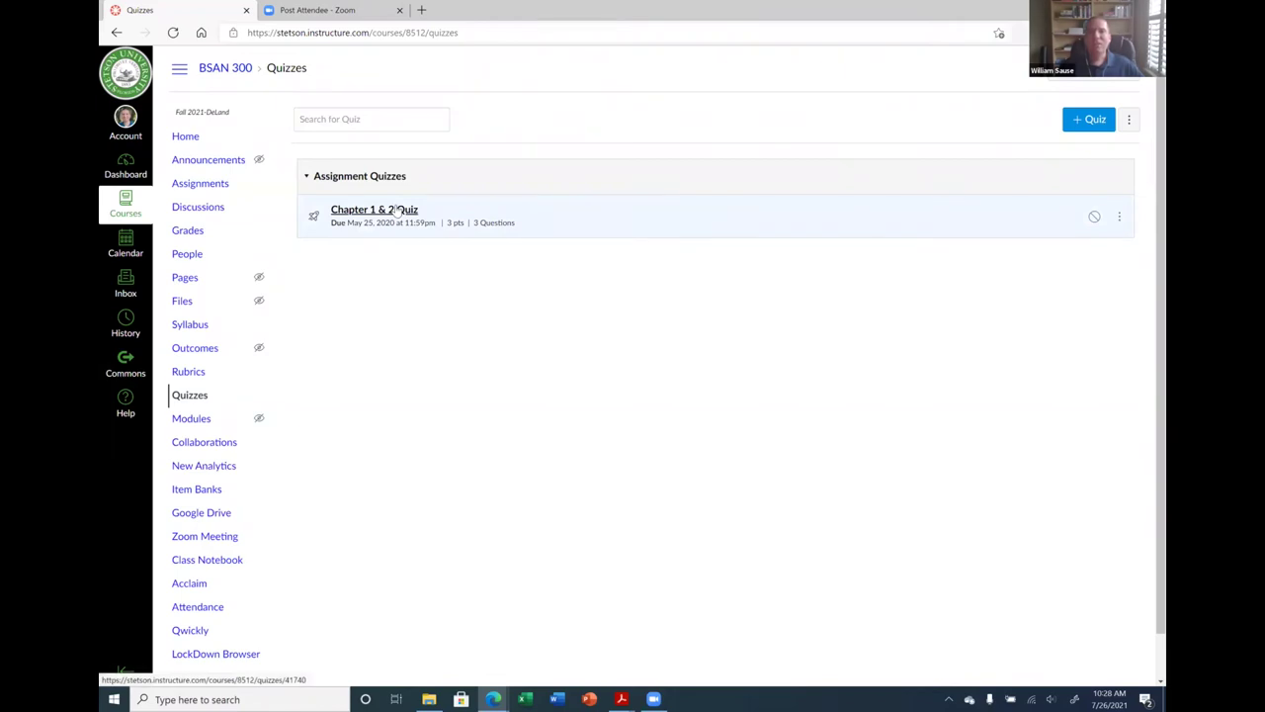
{"action": "left_click", "coordinate": [392, 212]}
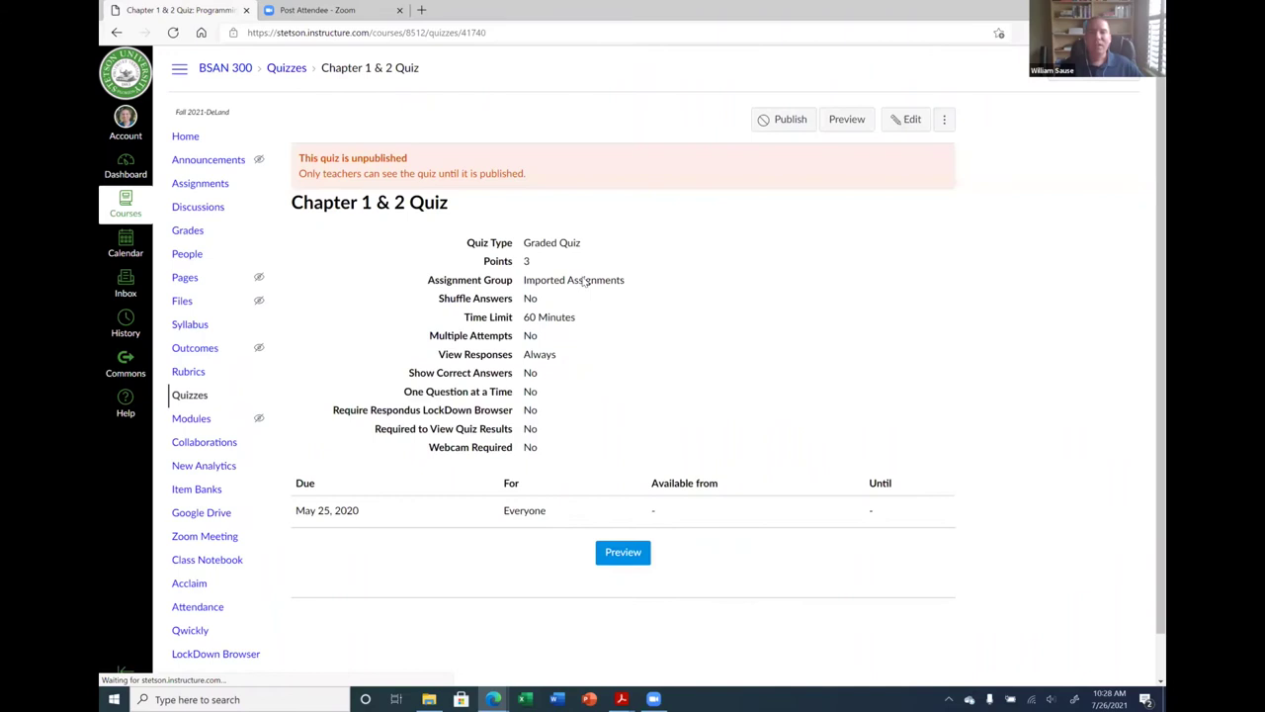
{"action": "left_click", "coordinate": [904, 120]}
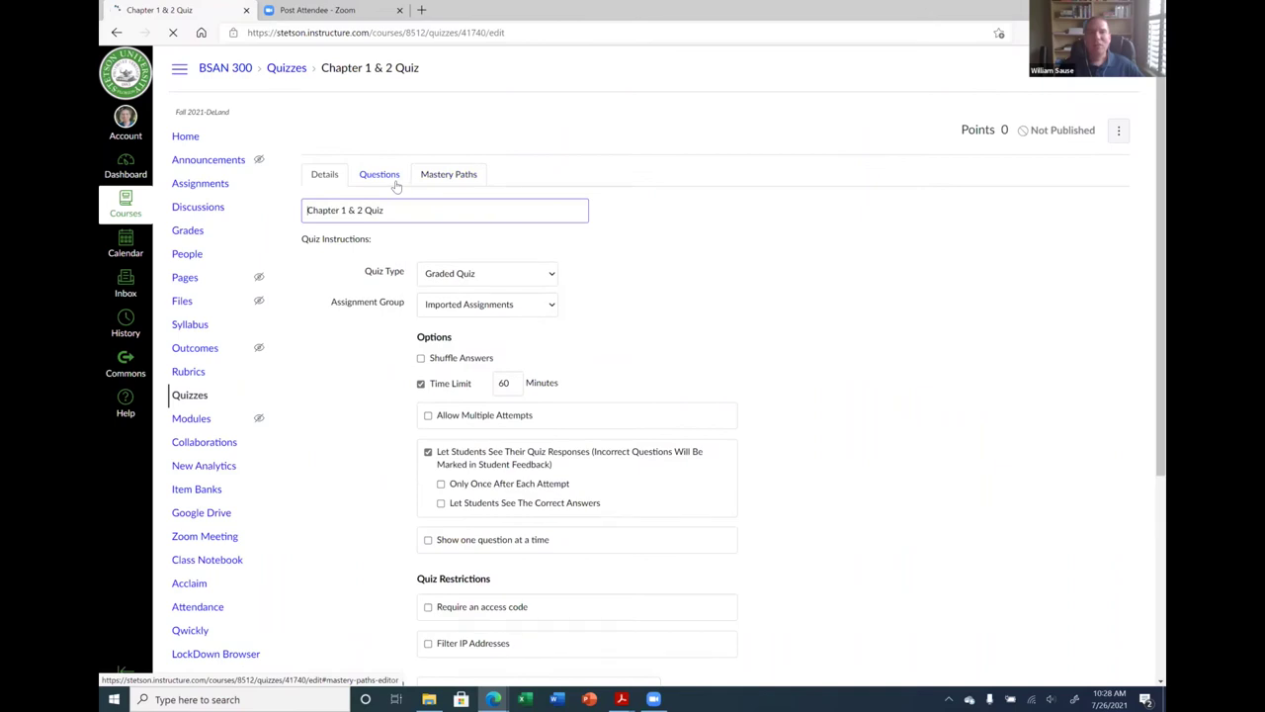
{"action": "left_click", "coordinate": [395, 184]}
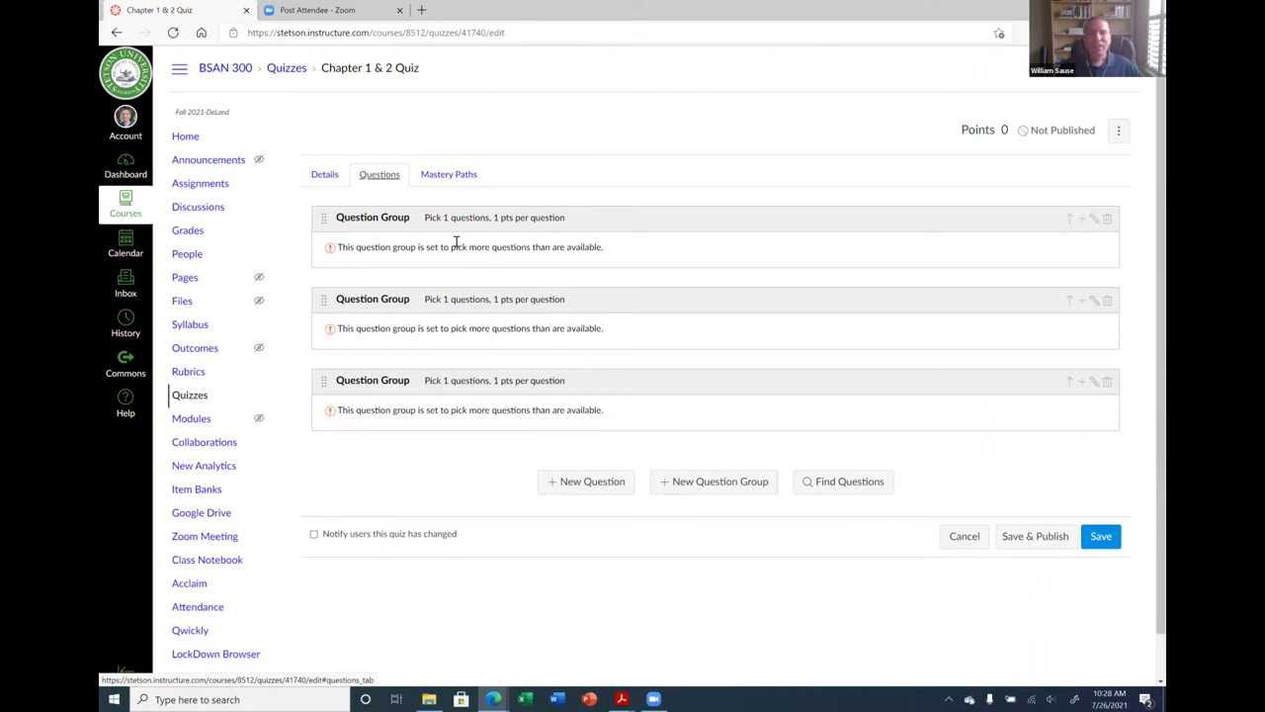
{"action": "left_click", "coordinate": [317, 174]}
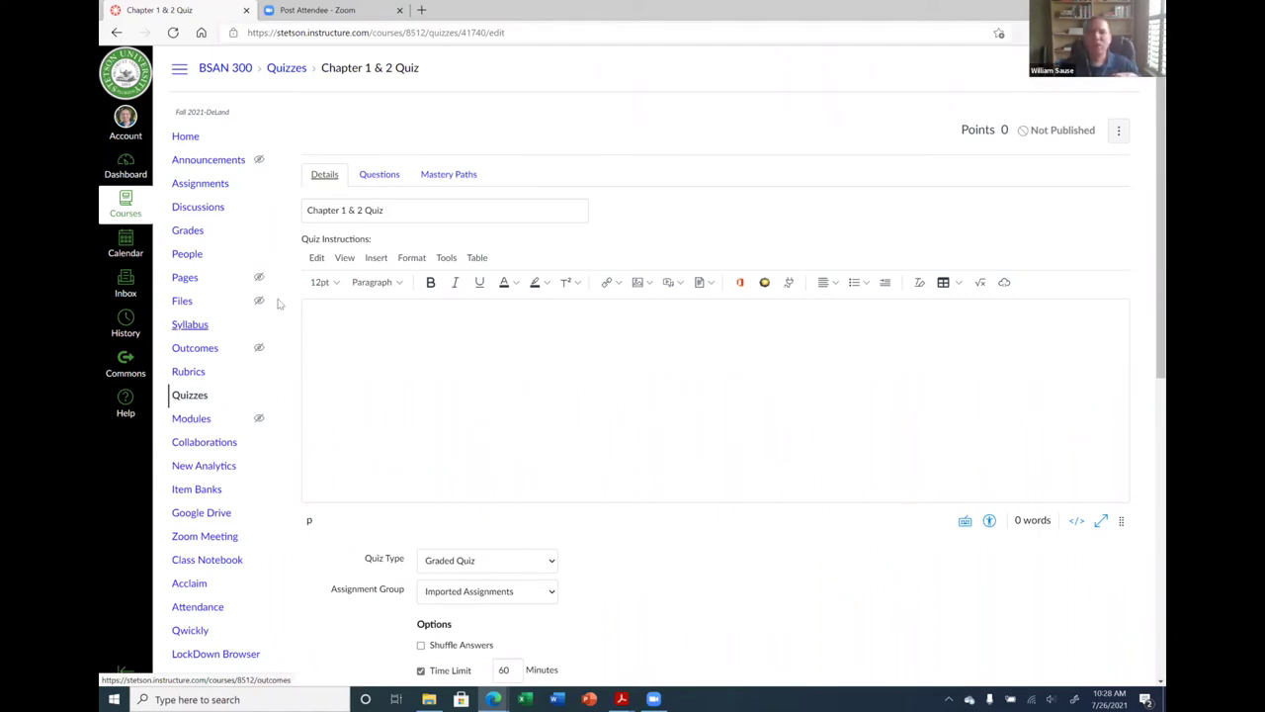
{"action": "left_click", "coordinate": [378, 174]}
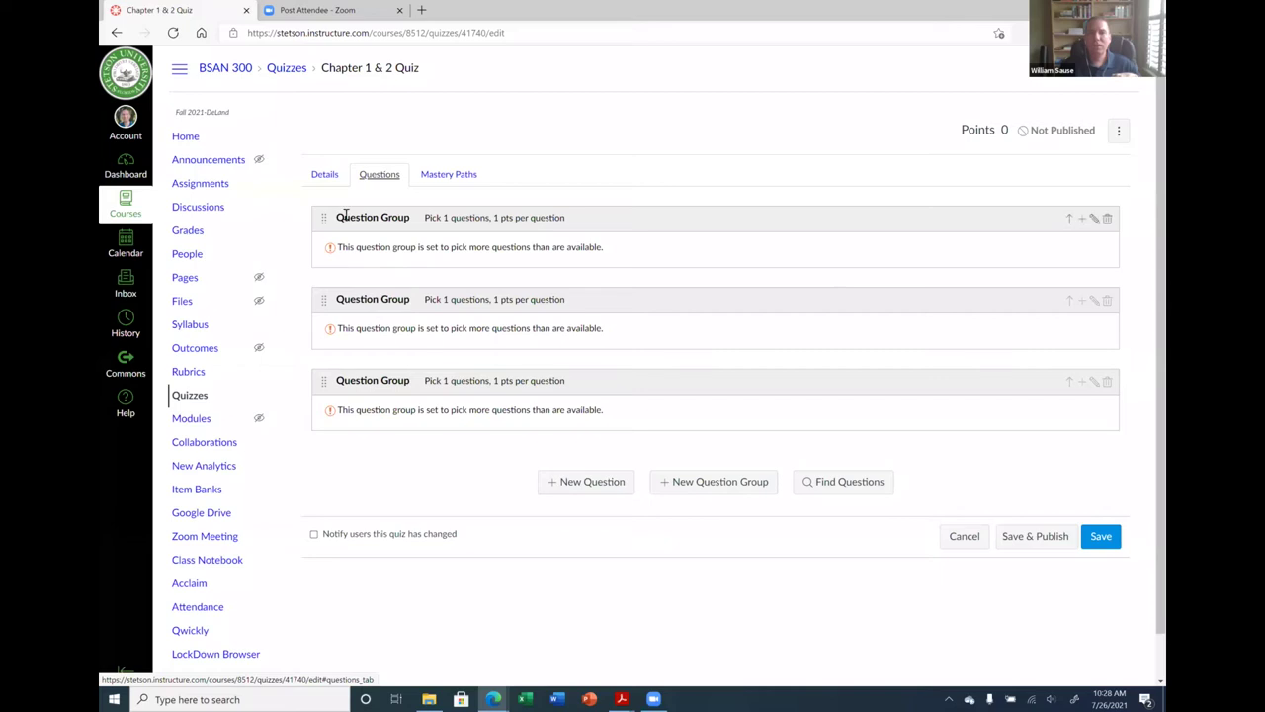
{"action": "left_click", "coordinate": [326, 176]}
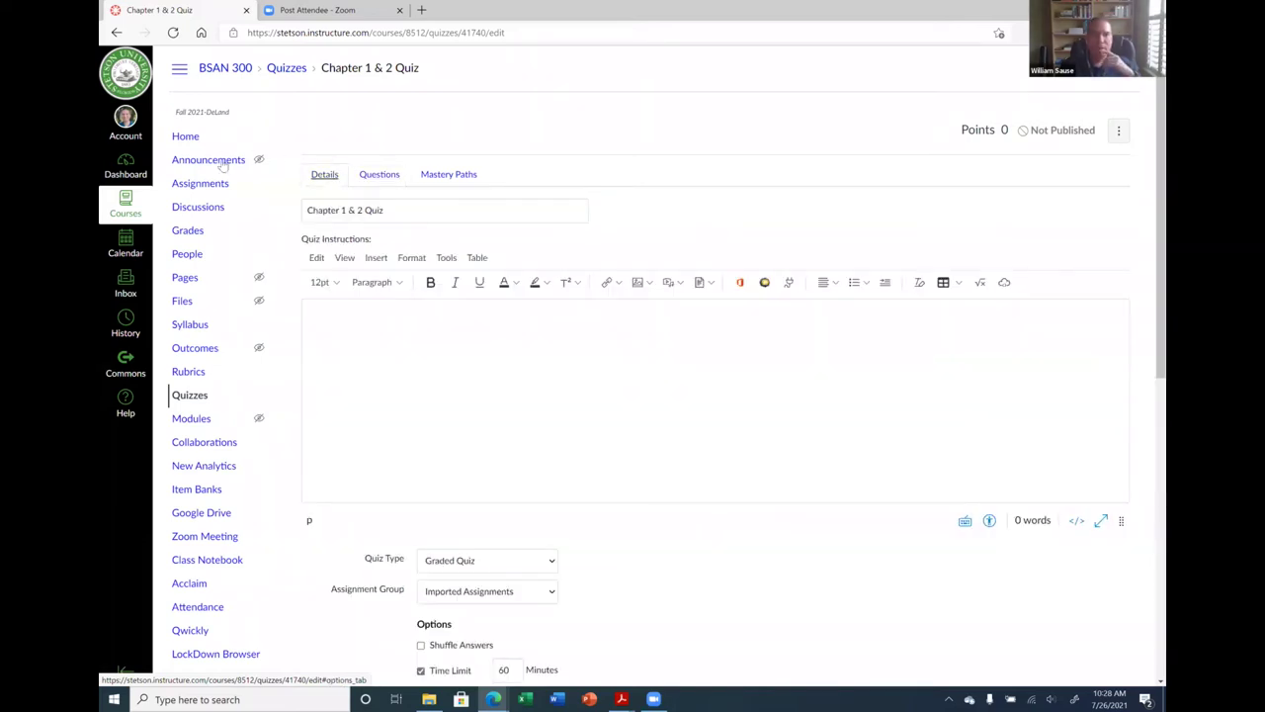
Leave the quiz editor, check the course's question banks and return to the quiz list.
{"action": "left_click", "coordinate": [188, 399]}
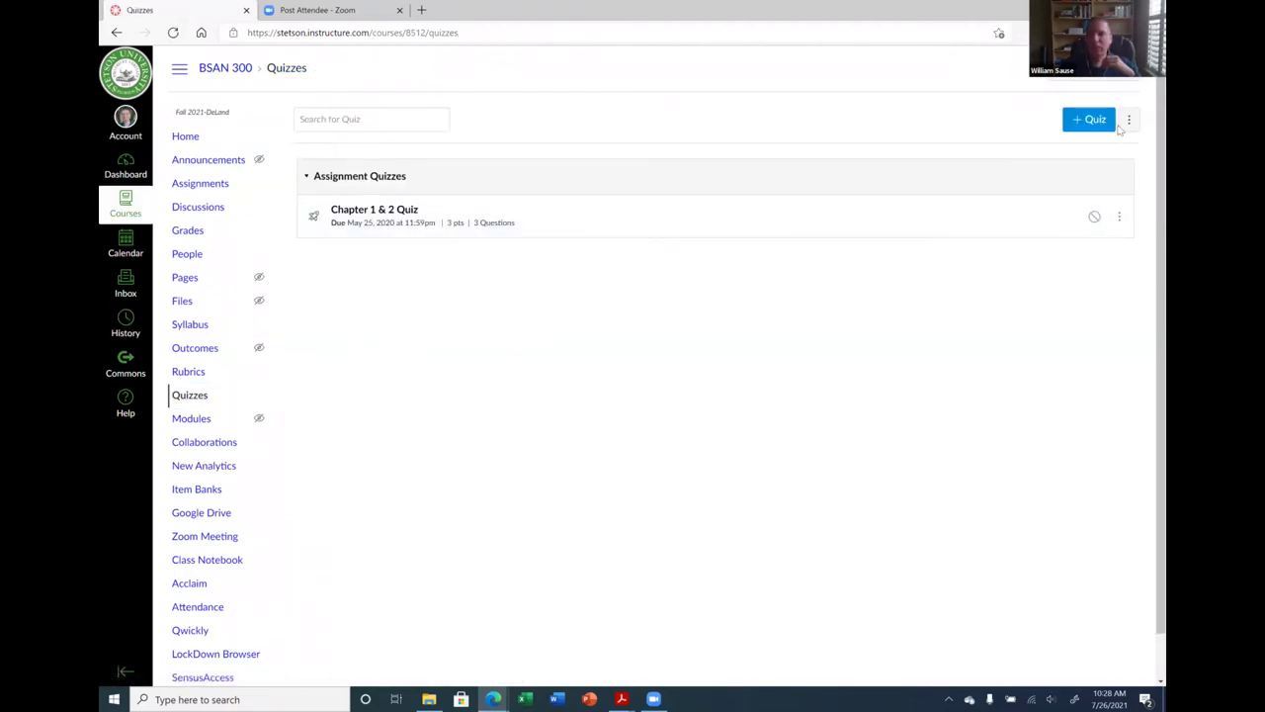
{"action": "left_click", "coordinate": [1127, 123]}
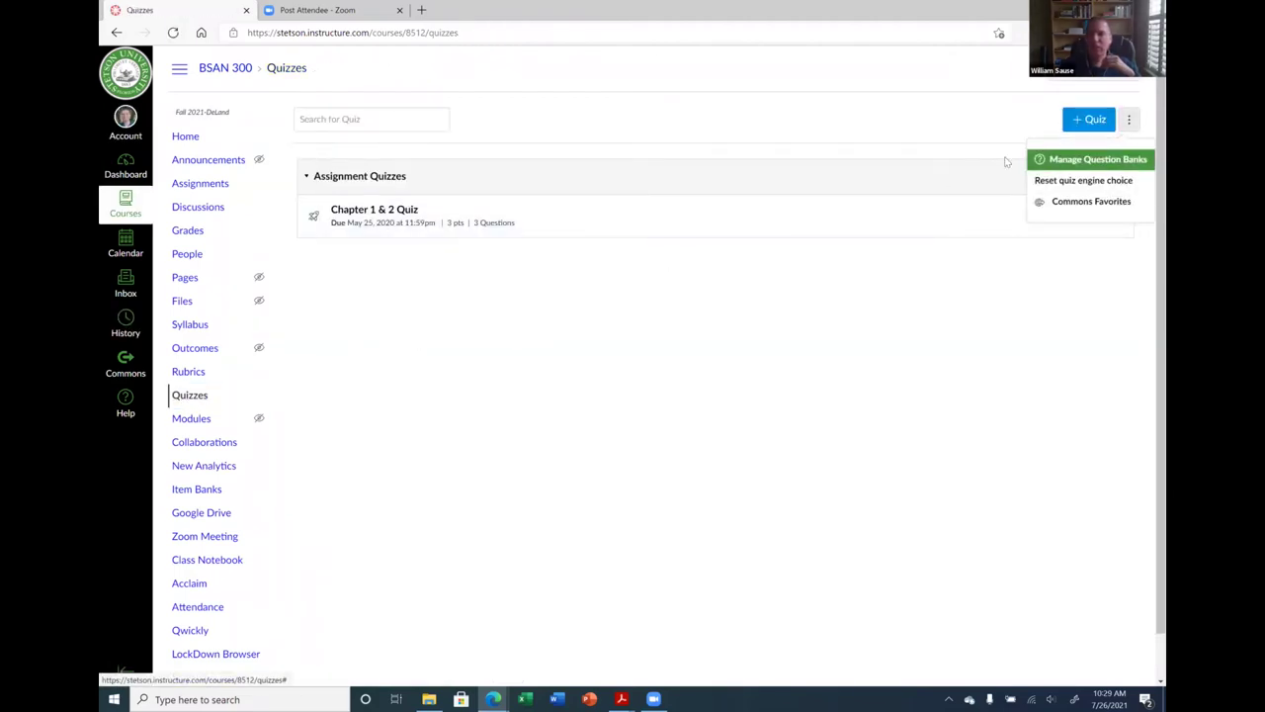
{"action": "left_click", "coordinate": [704, 323]}
{"action": "left_click", "coordinate": [1129, 128]}
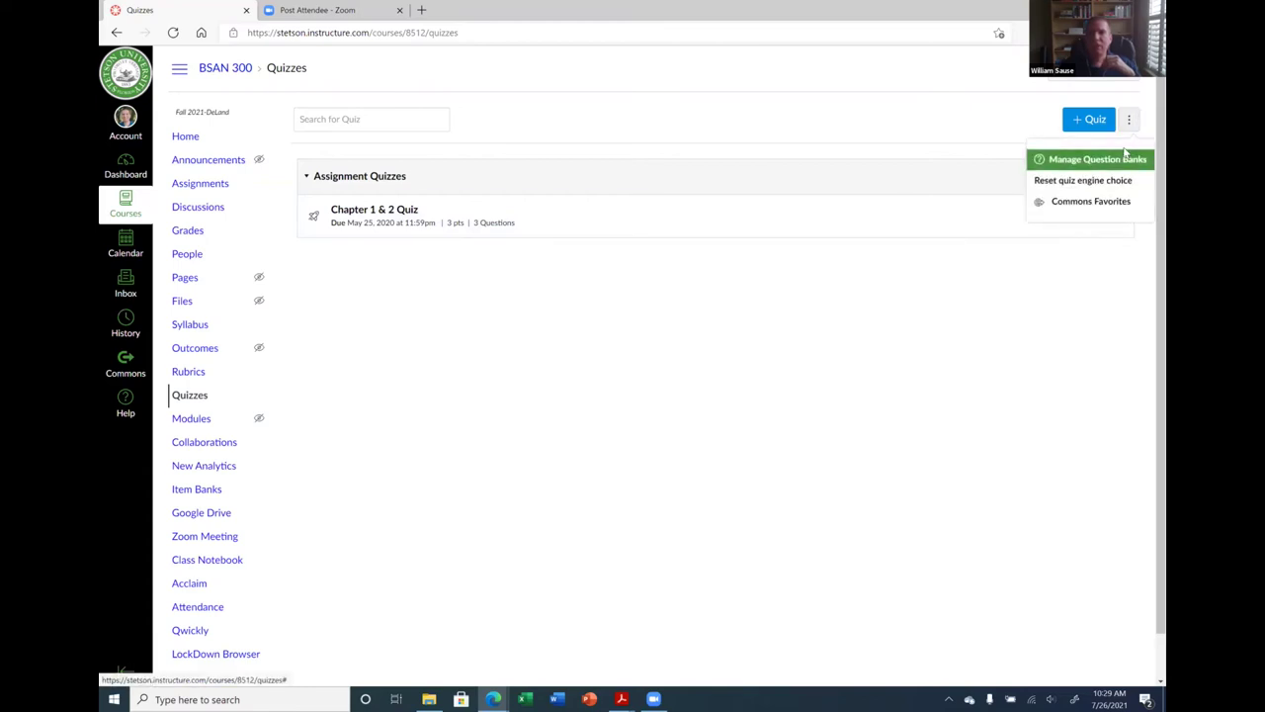
{"action": "left_click", "coordinate": [1120, 162]}
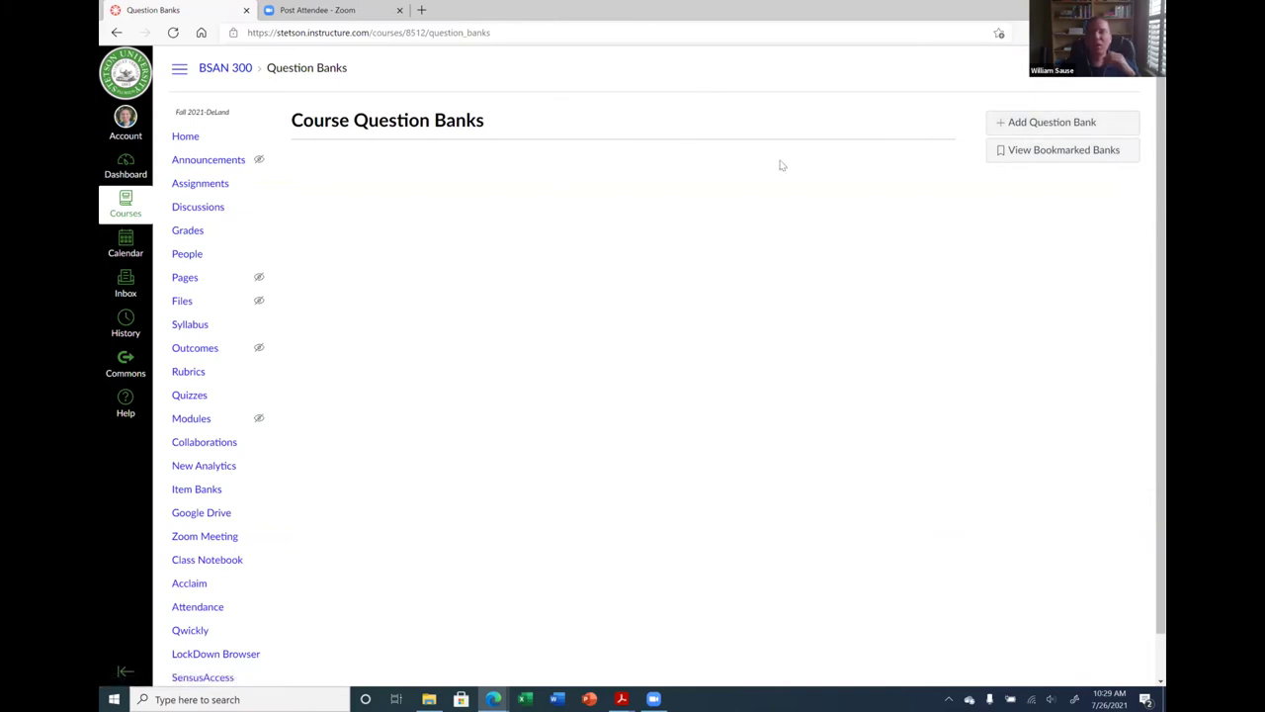
{"action": "left_click", "coordinate": [184, 397]}
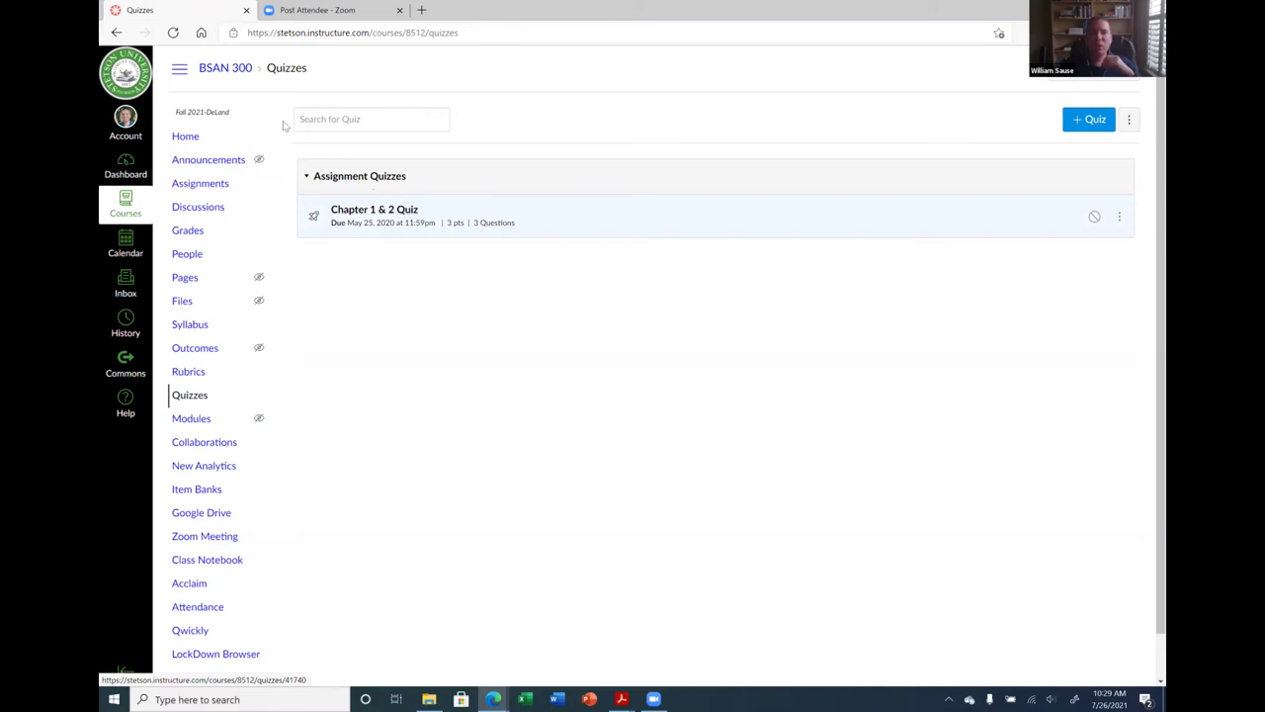
Reopen the content import page and set up another Canvas course copy from BBImport-Programming for Analytics.
{"action": "left_click", "coordinate": [221, 135]}
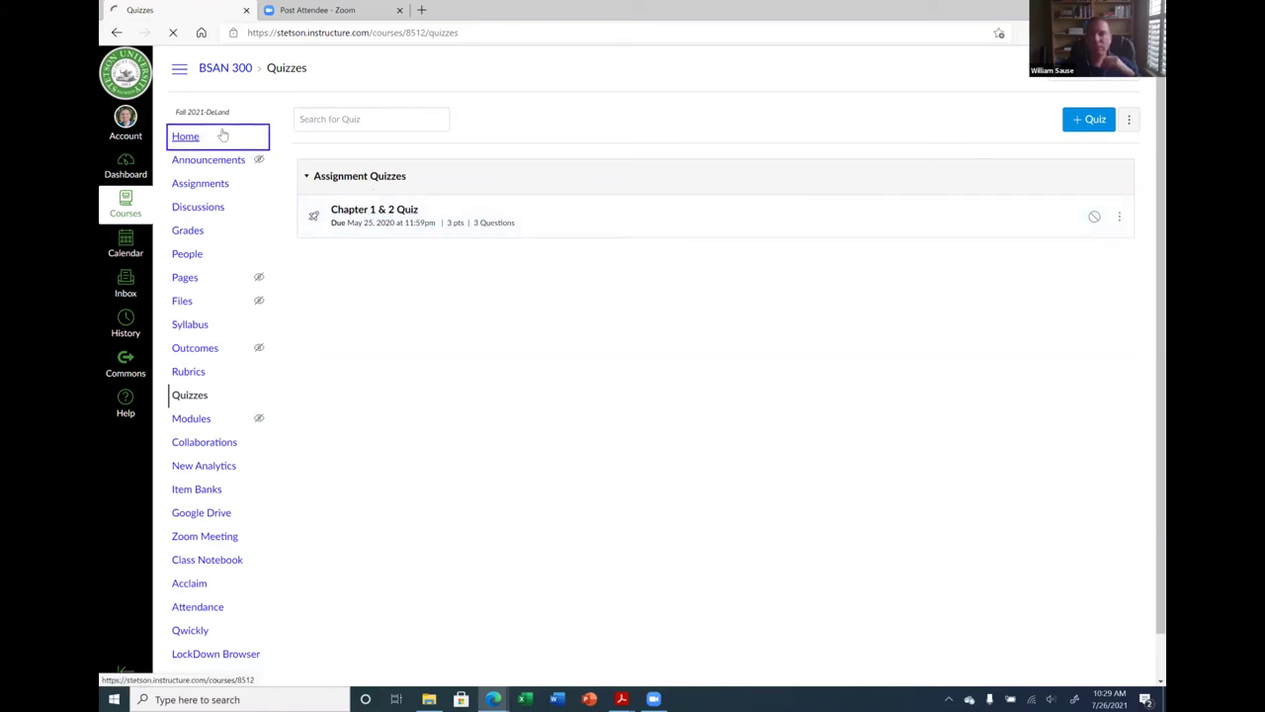
{"action": "left_click", "coordinate": [1091, 179]}
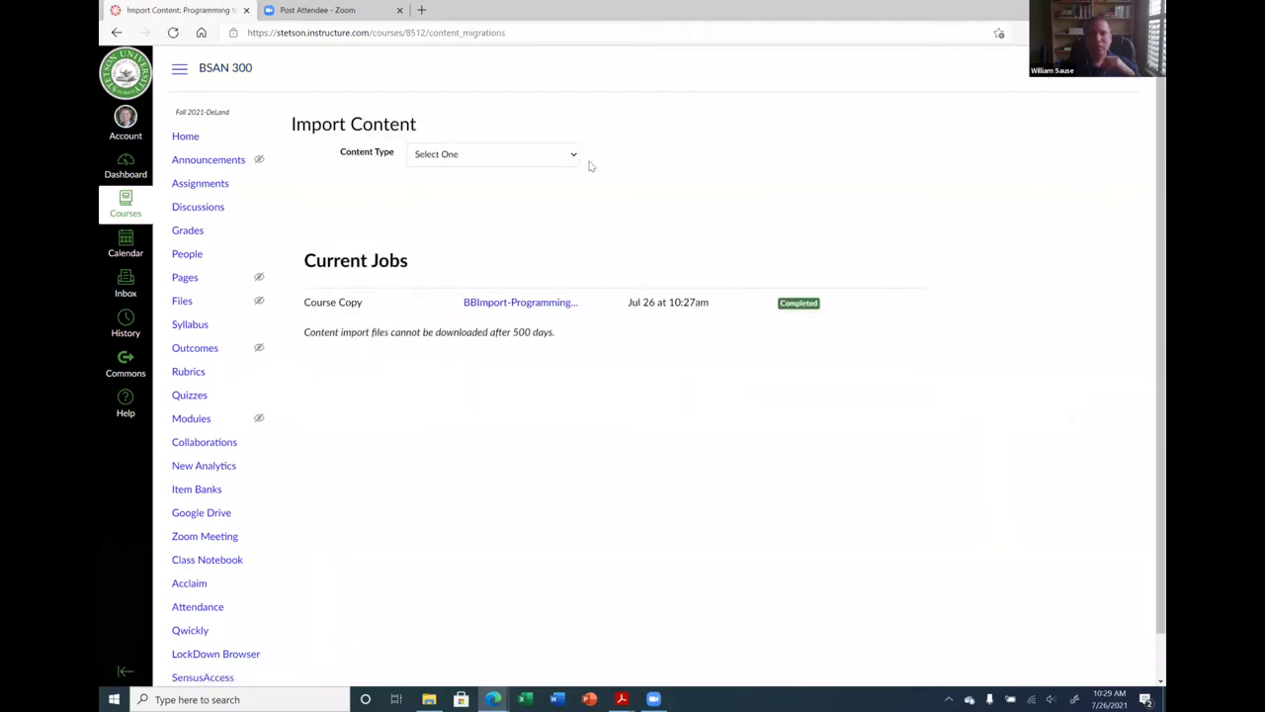
{"action": "left_click", "coordinate": [572, 160]}
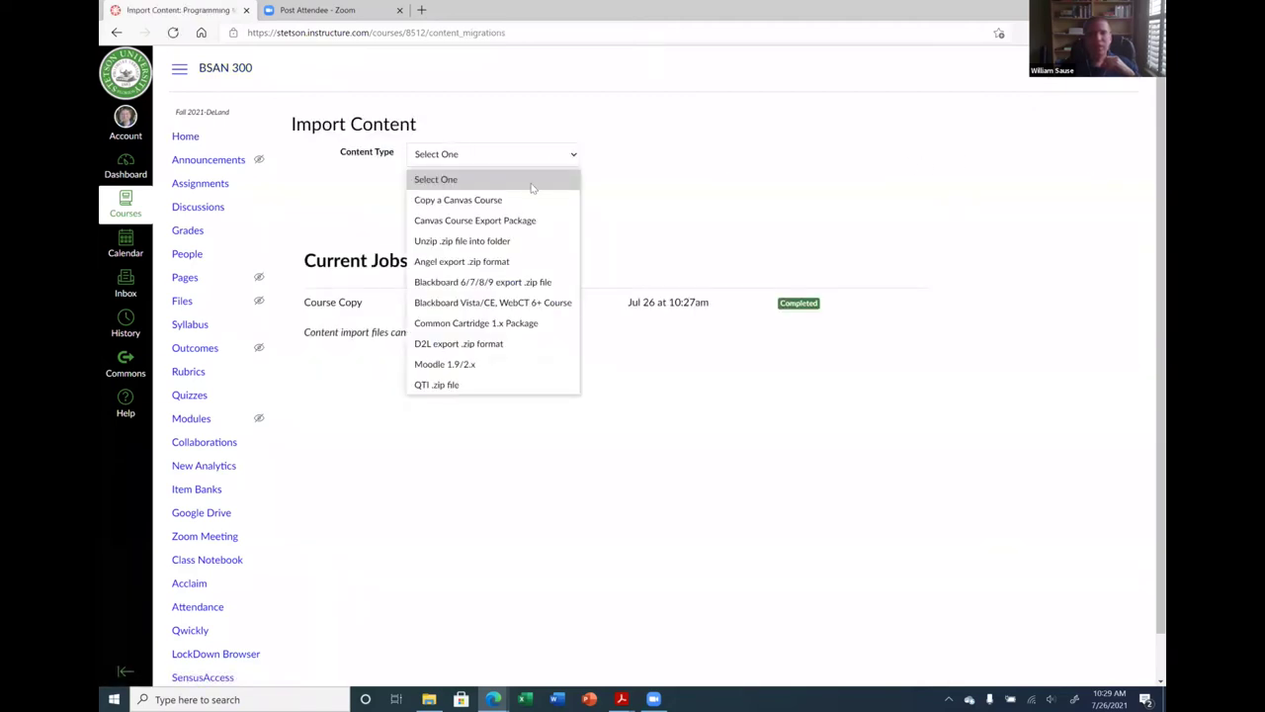
{"action": "left_click", "coordinate": [521, 200]}
{"action": "left_click", "coordinate": [520, 197]}
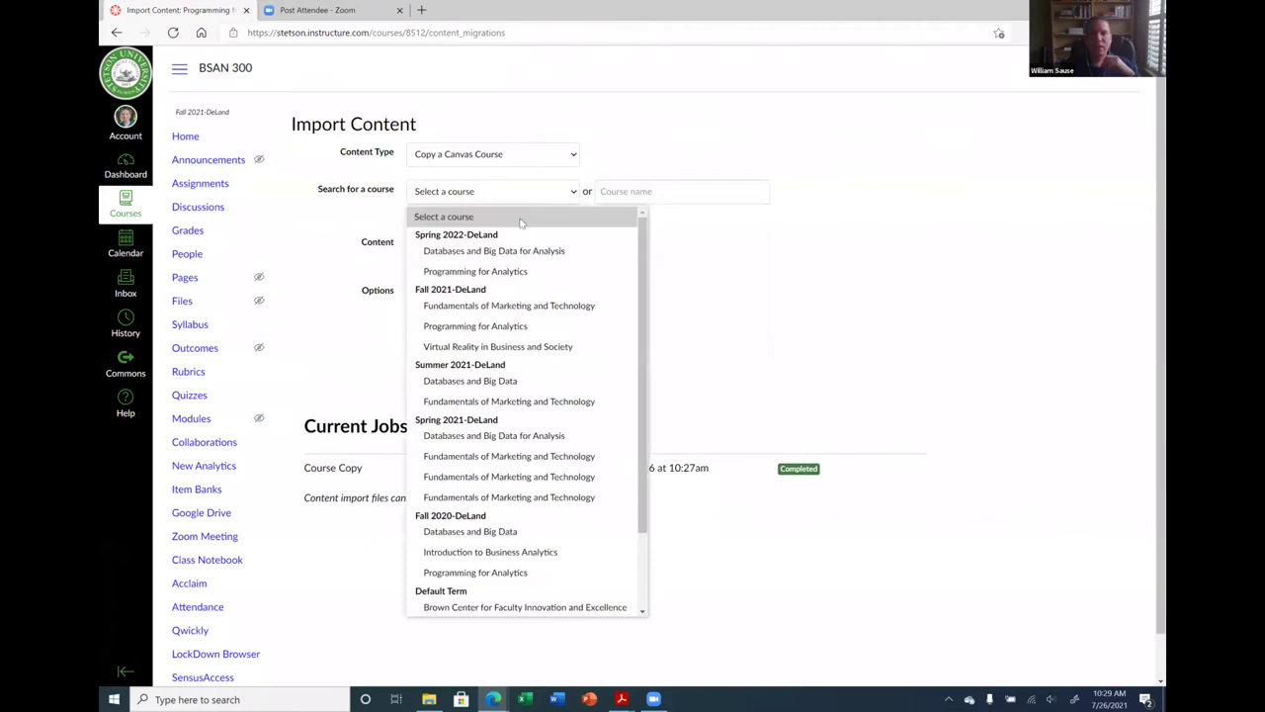
{"action": "scroll", "coordinate": [514, 554], "scroll_direction": "down", "scroll_amount": 3}
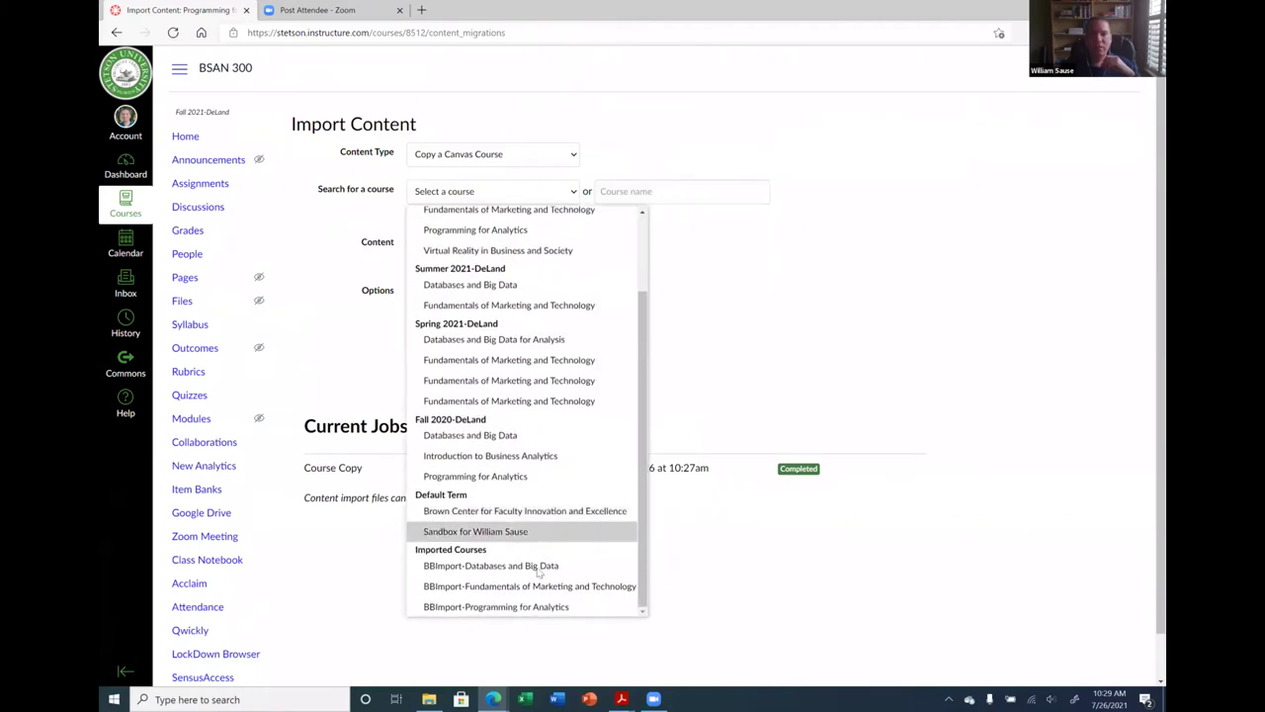
{"action": "left_click", "coordinate": [504, 607]}
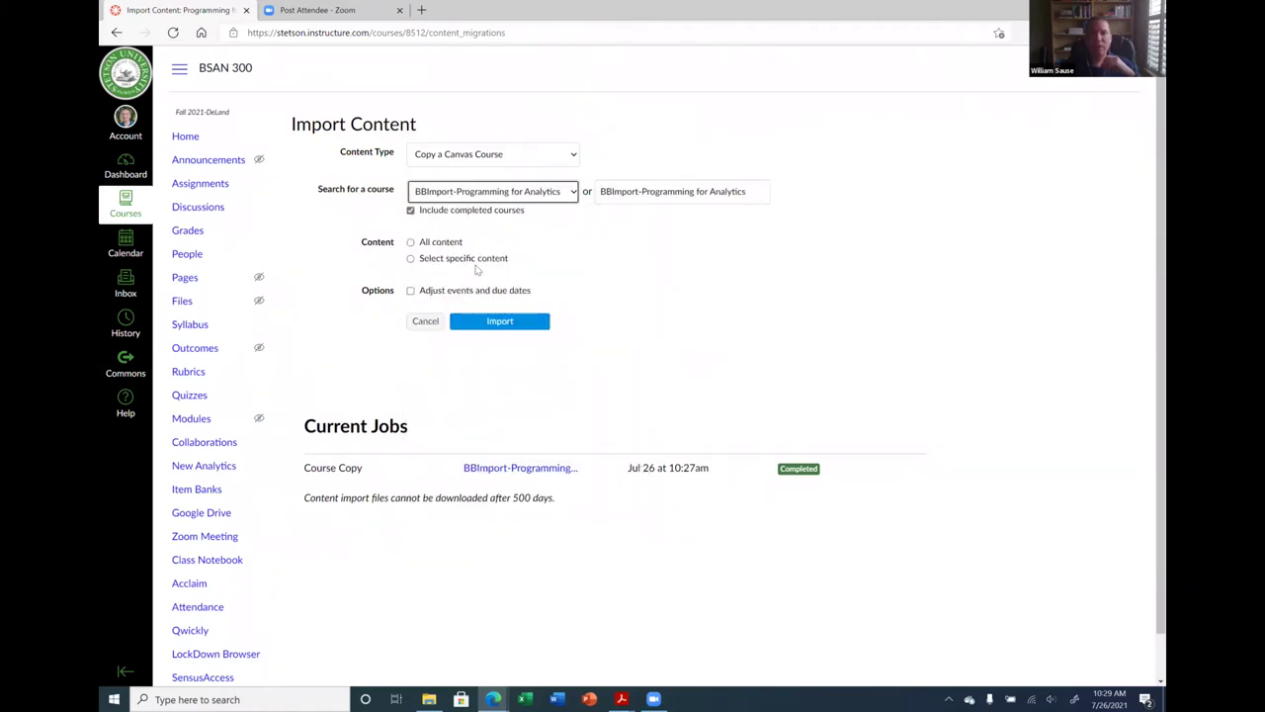
Start the BBImport-Programming for Analytics course copy and expand the question banks in its content selection.
{"action": "left_click", "coordinate": [501, 325]}
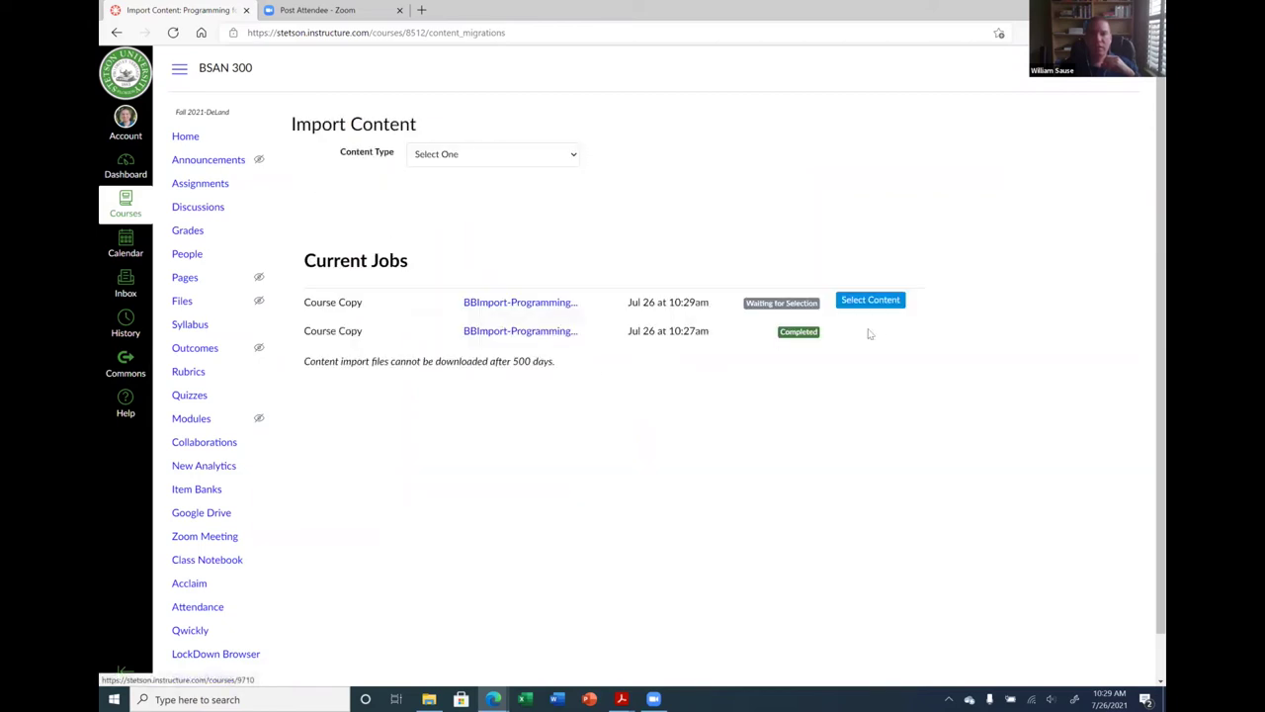
{"action": "left_click", "coordinate": [873, 303]}
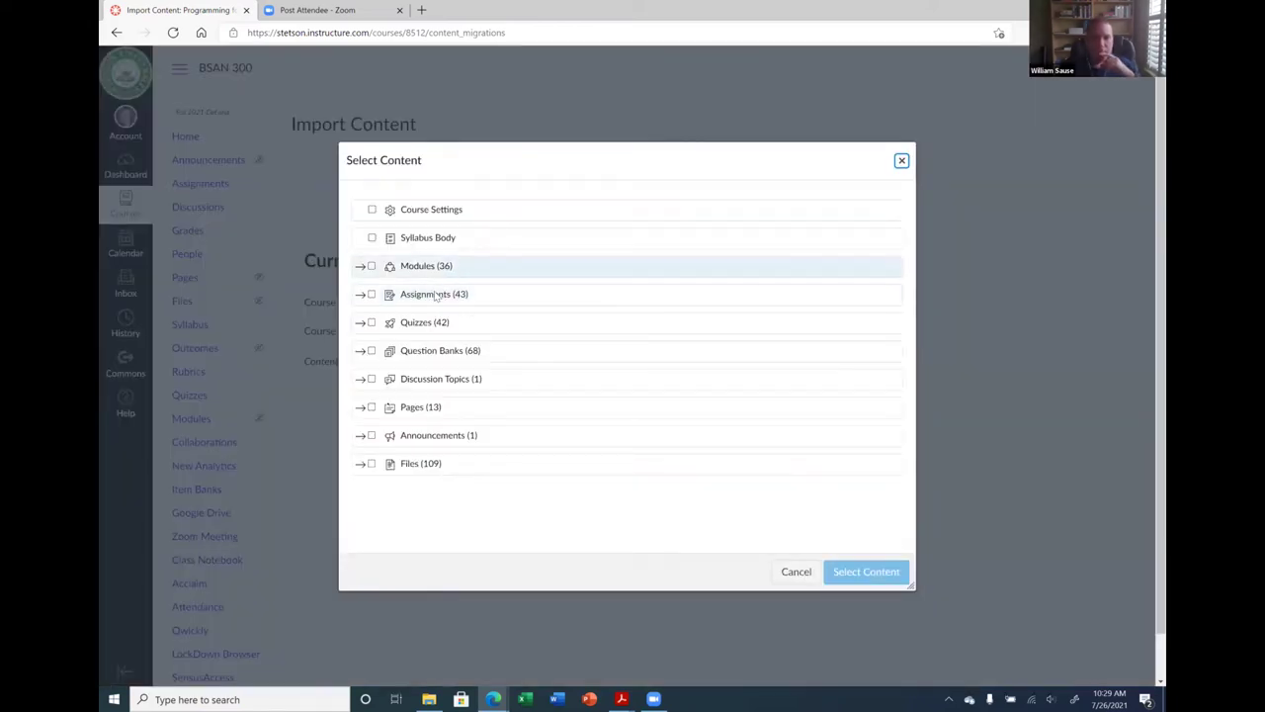
{"action": "left_click", "coordinate": [366, 354]}
{"action": "left_click", "coordinate": [361, 352]}
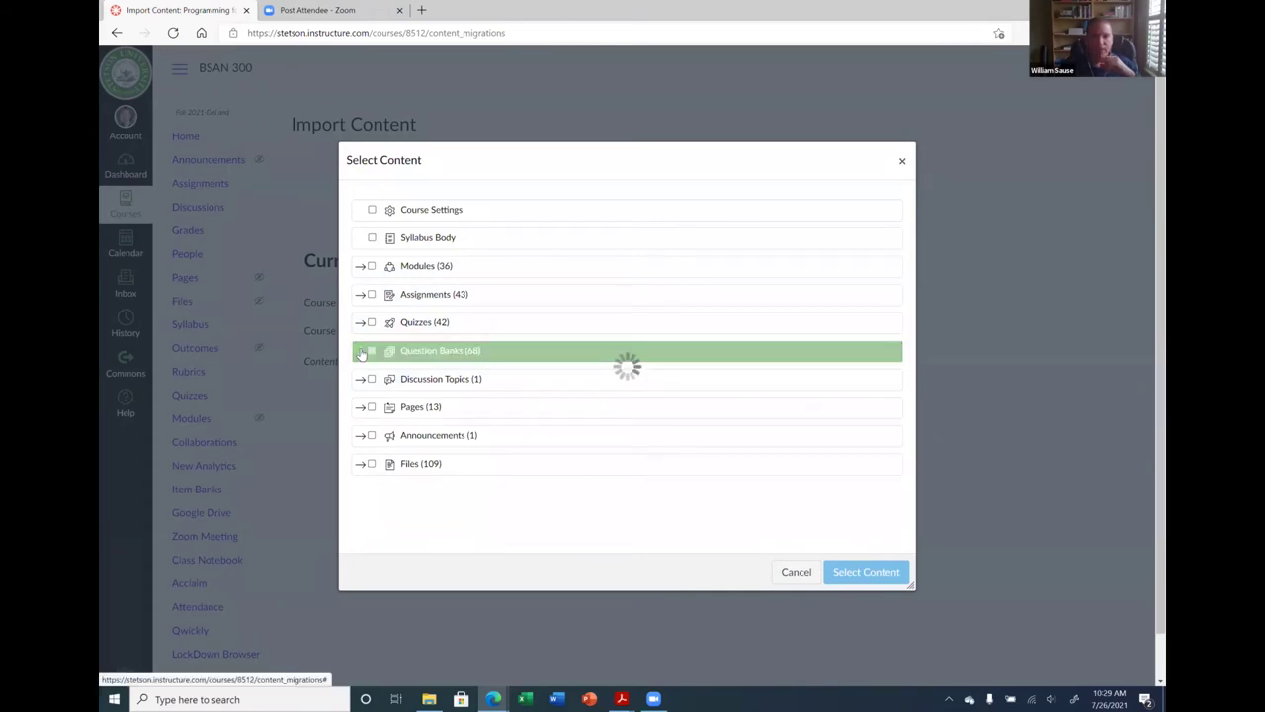
Examine the source course's list of question banks and leave the content selection without choosing any.
{"action": "scroll", "coordinate": [464, 368], "scroll_direction": "down", "scroll_amount": 1}
{"action": "scroll", "coordinate": [475, 370], "scroll_direction": "down", "scroll_amount": 10}
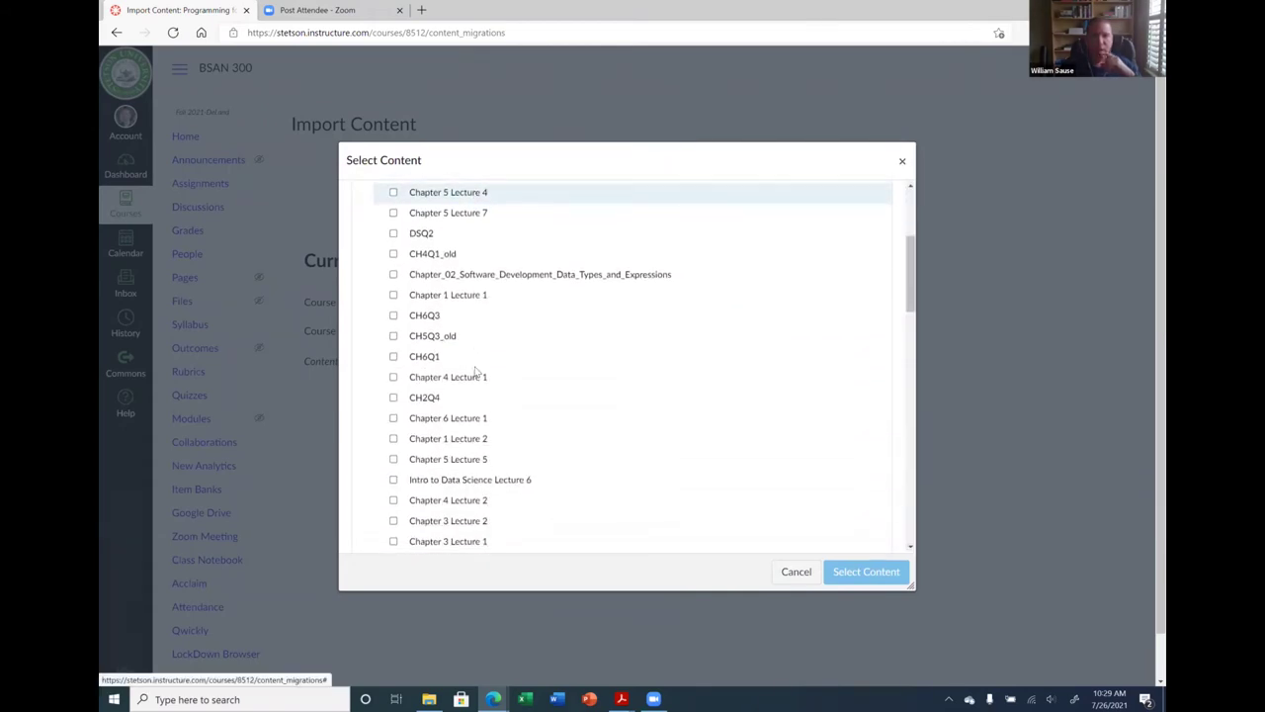
{"action": "scroll", "coordinate": [475, 371], "scroll_direction": "down", "scroll_amount": 5}
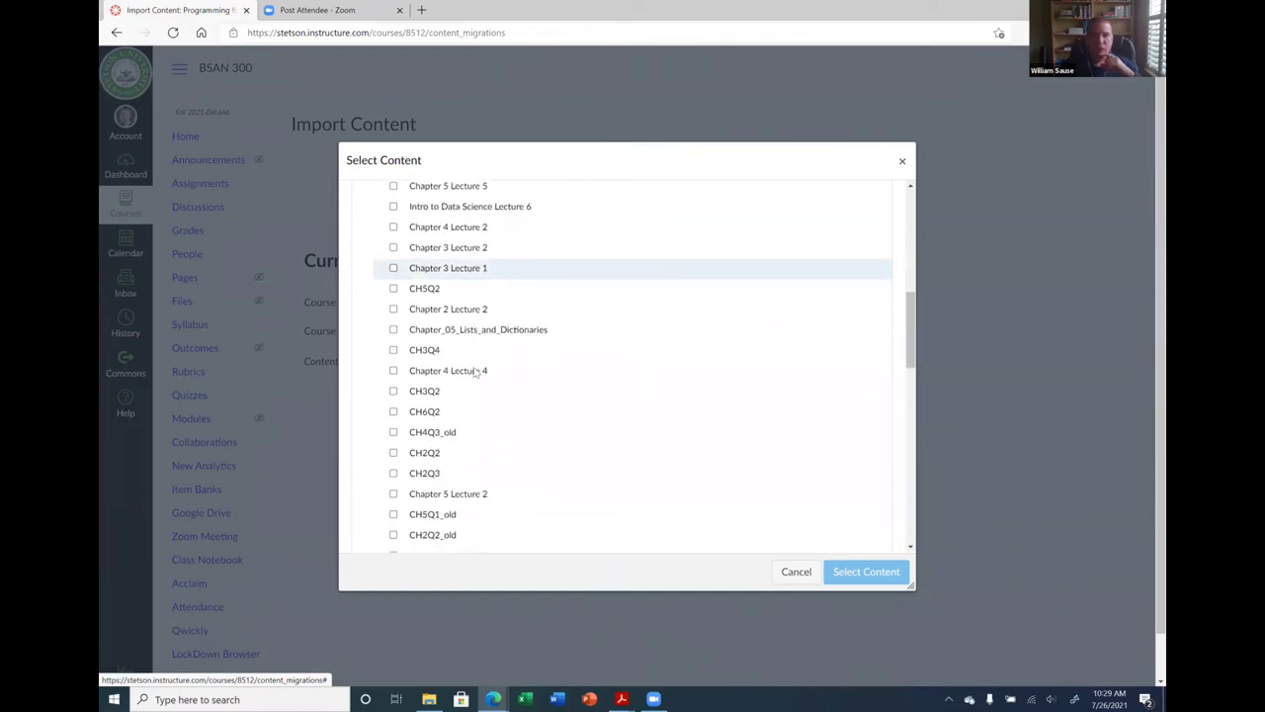
{"action": "scroll", "coordinate": [474, 371], "scroll_direction": "down", "scroll_amount": 8}
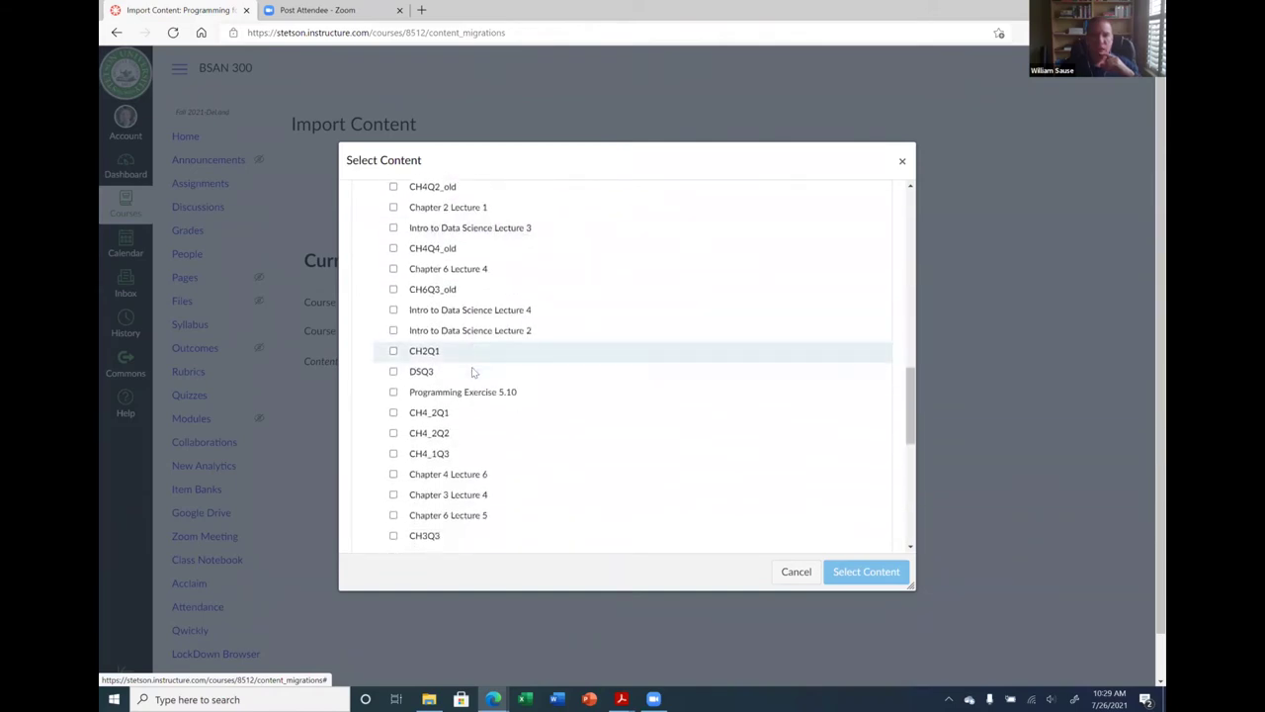
{"action": "scroll", "coordinate": [474, 371], "scroll_direction": "down", "scroll_amount": 3}
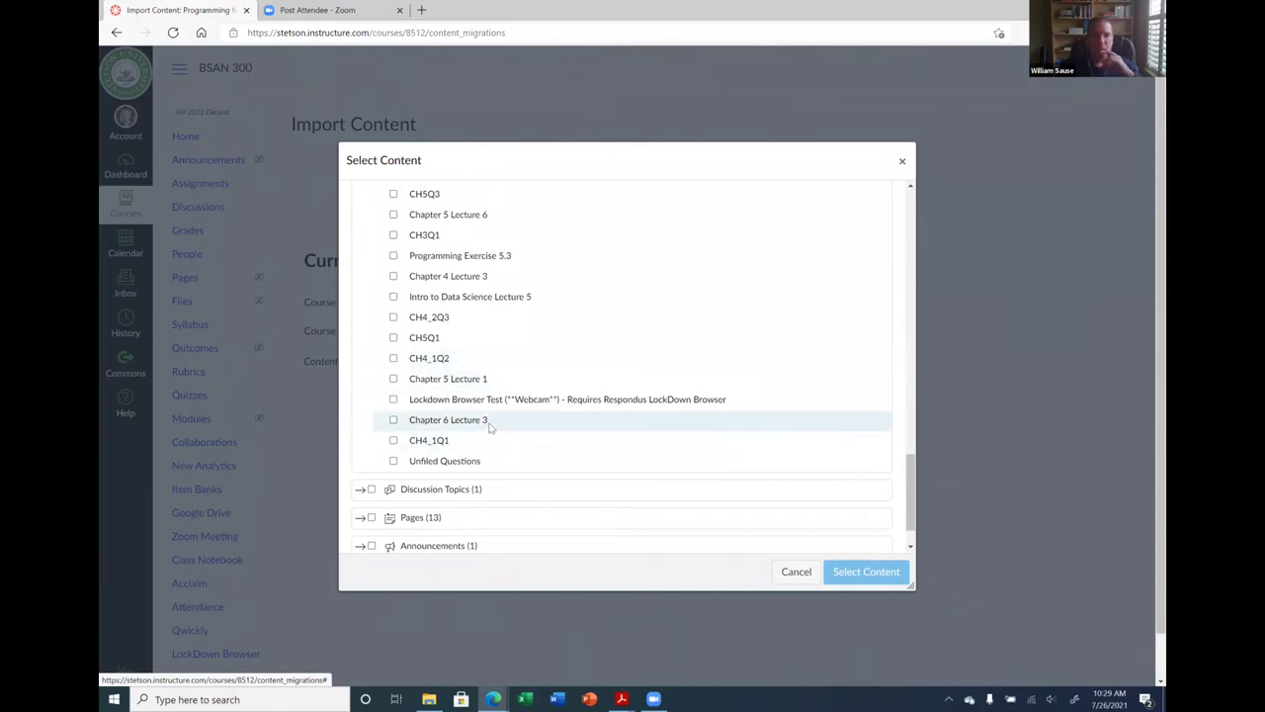
{"action": "scroll", "coordinate": [470, 414], "scroll_direction": "up", "scroll_amount": 1}
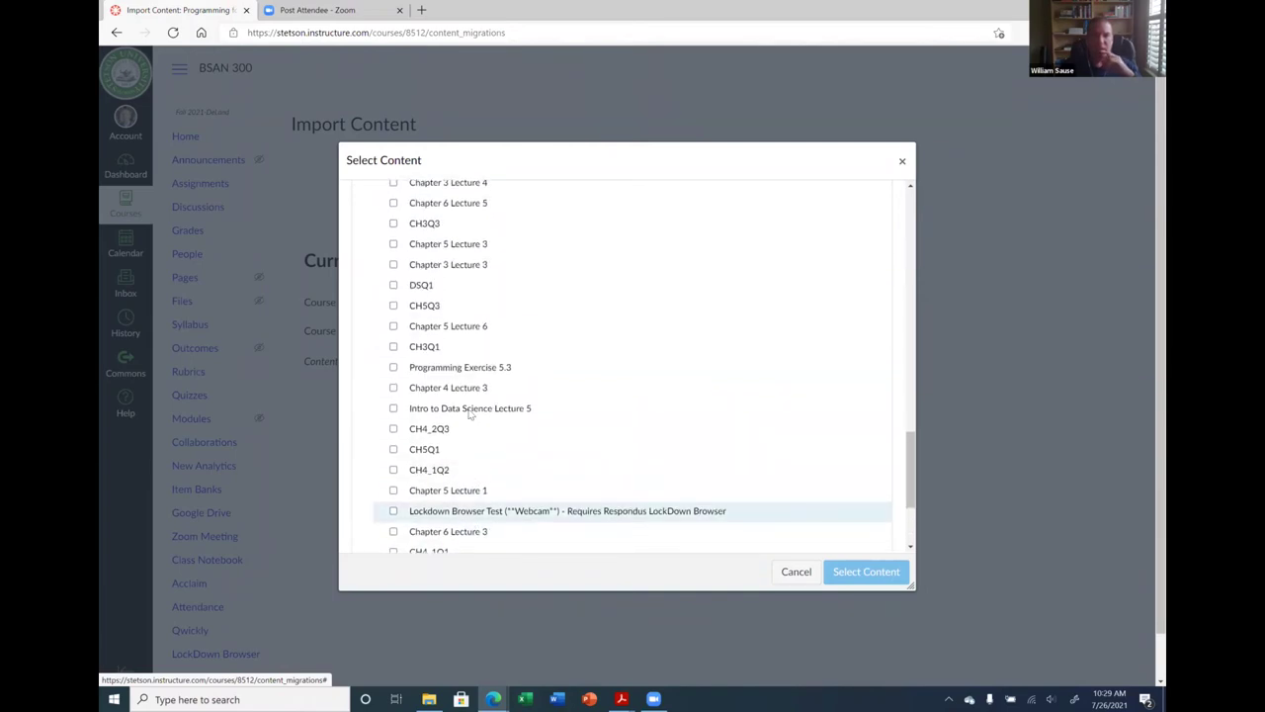
{"action": "scroll", "coordinate": [471, 416], "scroll_direction": "up", "scroll_amount": 6}
{"action": "scroll", "coordinate": [469, 413], "scroll_direction": "up", "scroll_amount": 2}
{"action": "scroll", "coordinate": [463, 411], "scroll_direction": "up", "scroll_amount": 3}
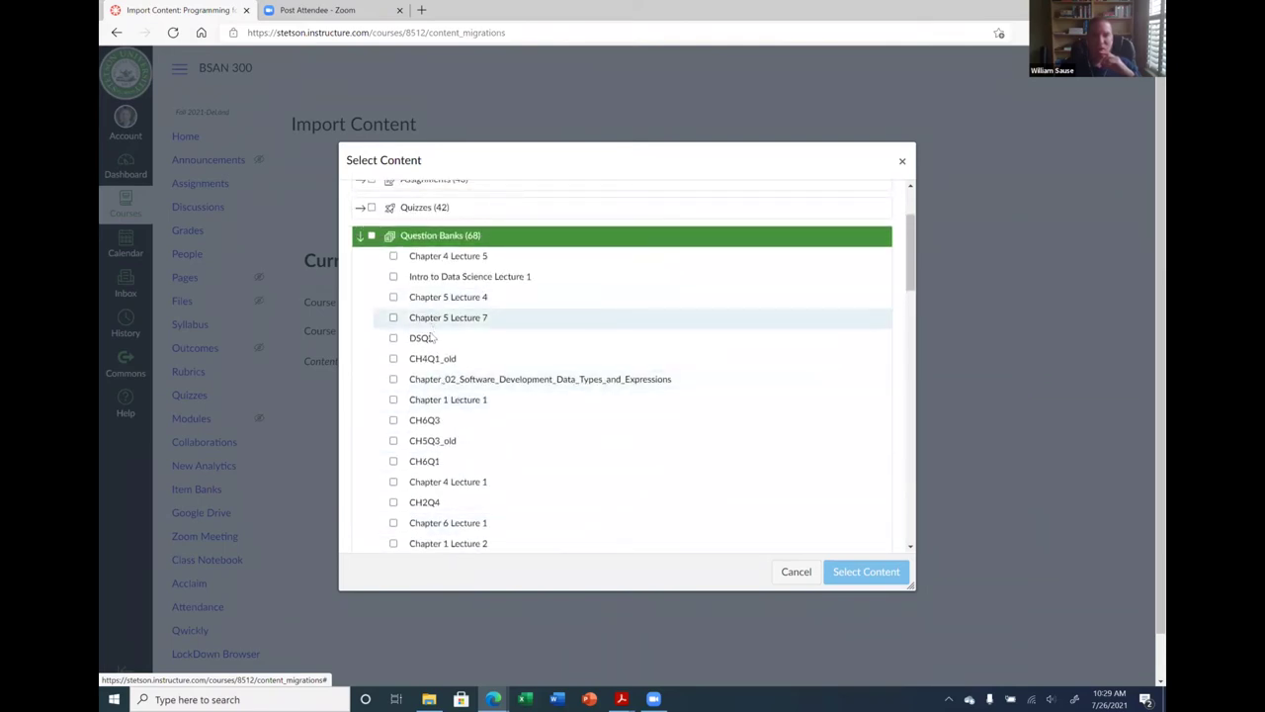
{"action": "scroll", "coordinate": [453, 391], "scroll_direction": "down", "scroll_amount": 10}
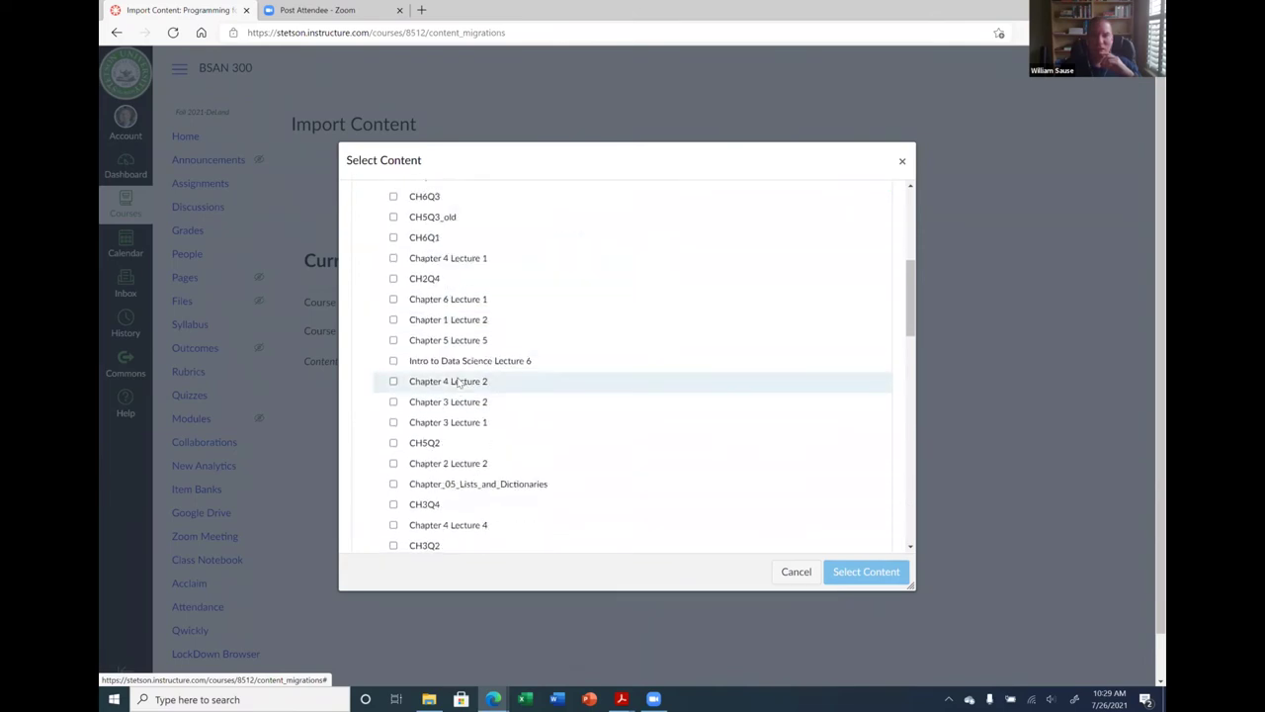
{"action": "scroll", "coordinate": [457, 377], "scroll_direction": "down", "scroll_amount": 6}
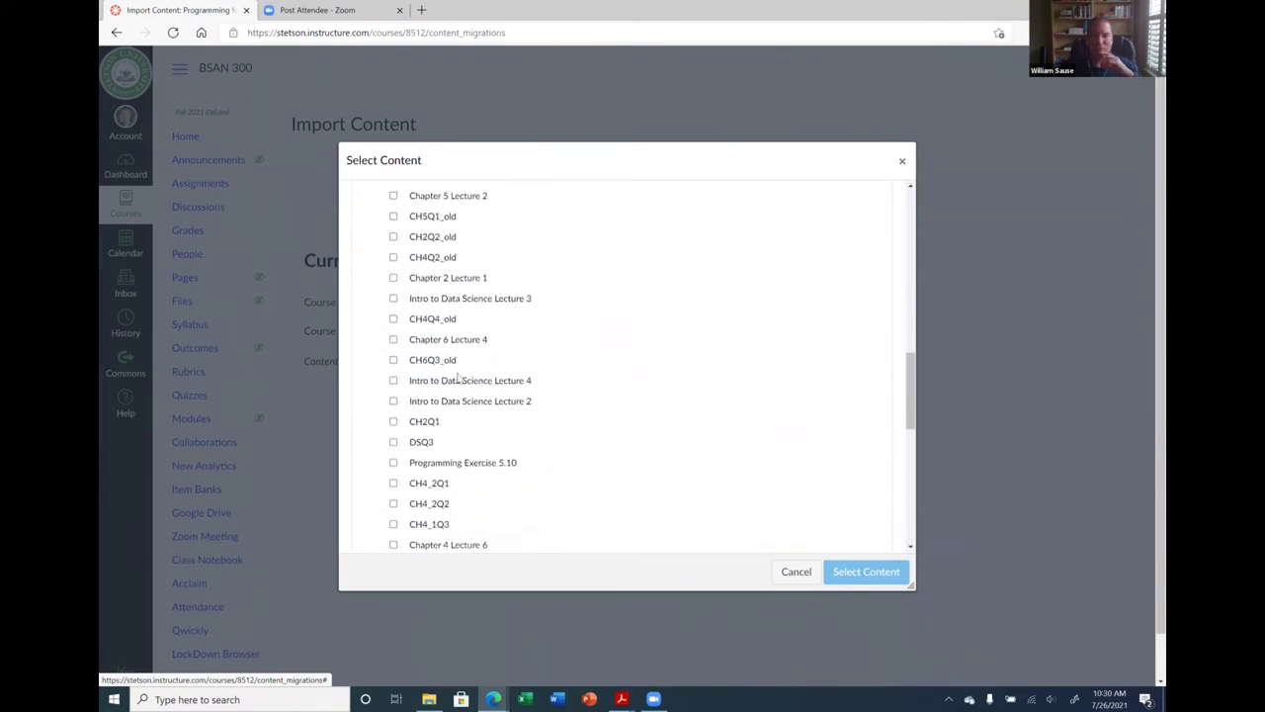
{"action": "scroll", "coordinate": [458, 377], "scroll_direction": "down", "scroll_amount": 6}
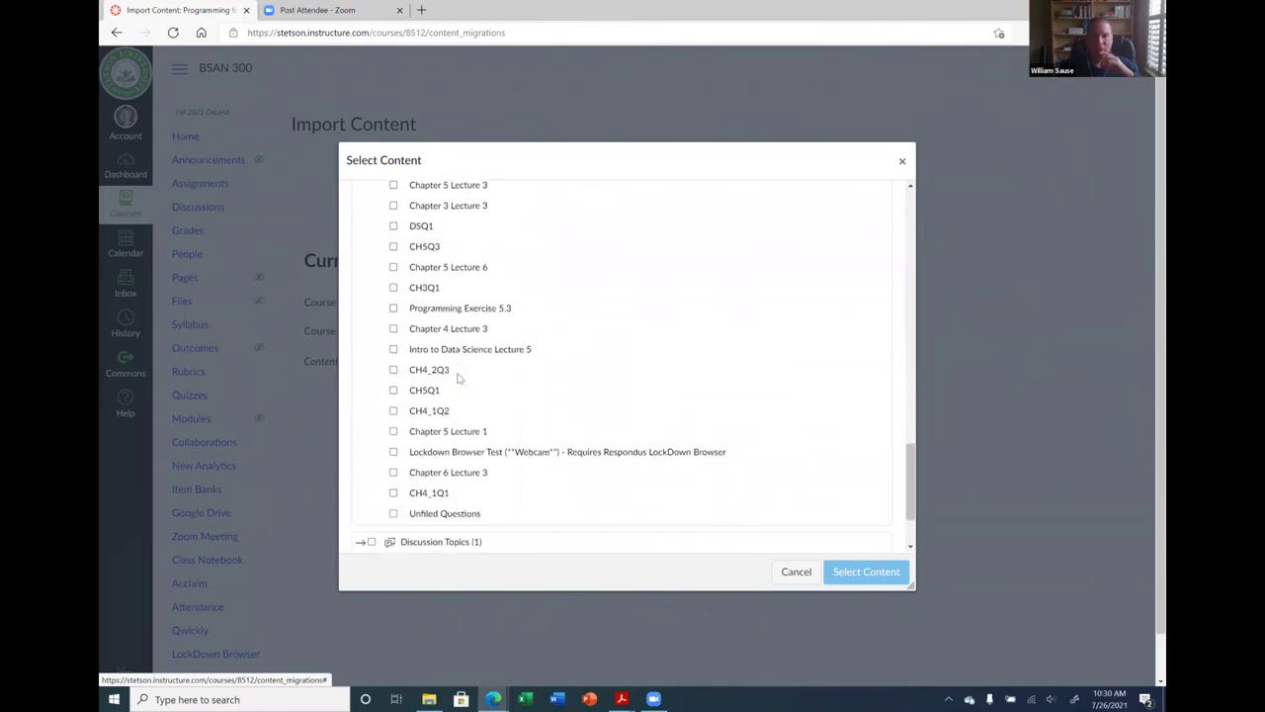
{"action": "scroll", "coordinate": [458, 376], "scroll_direction": "up", "scroll_amount": 15}
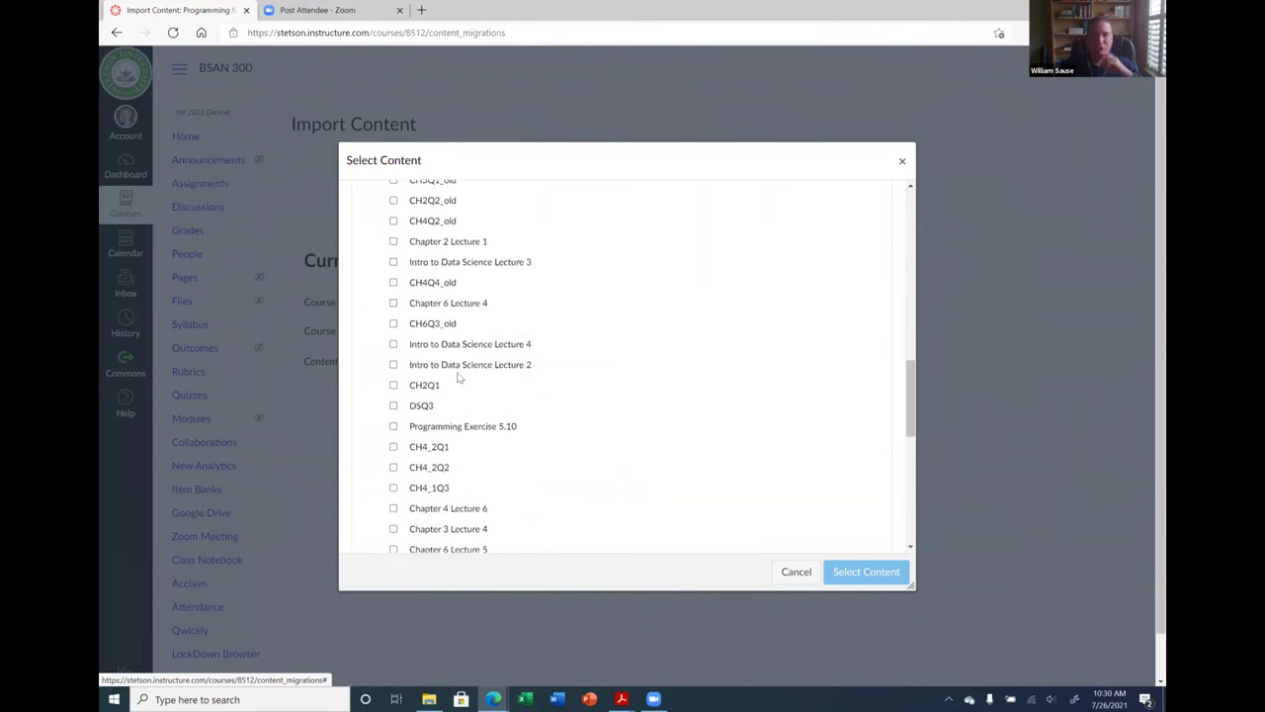
{"action": "scroll", "coordinate": [458, 377], "scroll_direction": "up", "scroll_amount": 5}
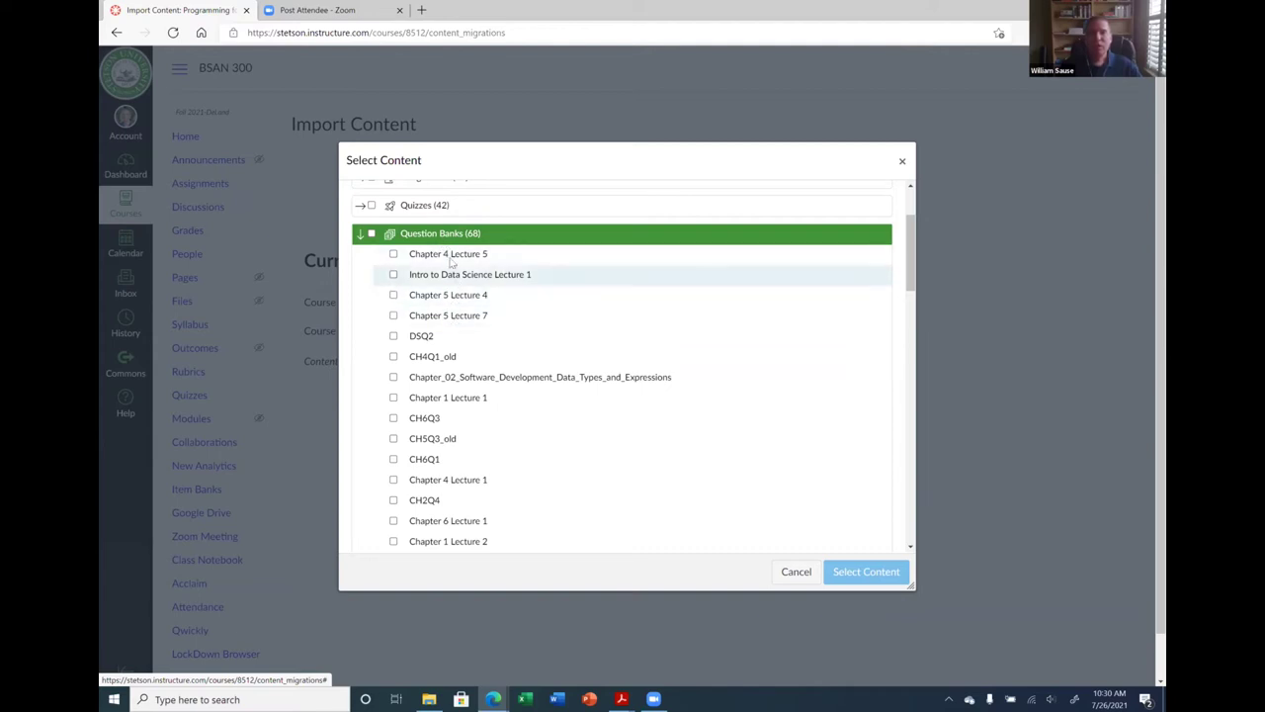
{"action": "scroll", "coordinate": [465, 405], "scroll_direction": "down", "scroll_amount": 1}
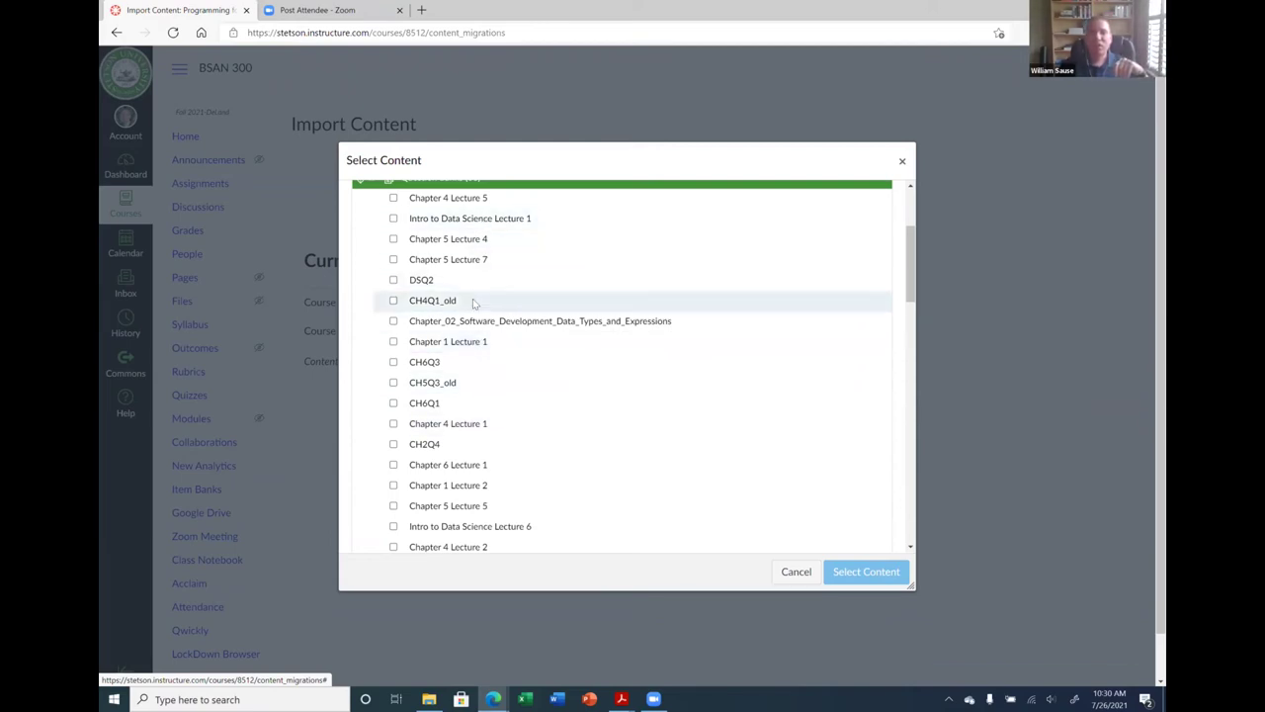
{"action": "scroll", "coordinate": [428, 288], "scroll_direction": "up", "scroll_amount": 1}
{"action": "scroll", "coordinate": [485, 367], "scroll_direction": "down", "scroll_amount": 1}
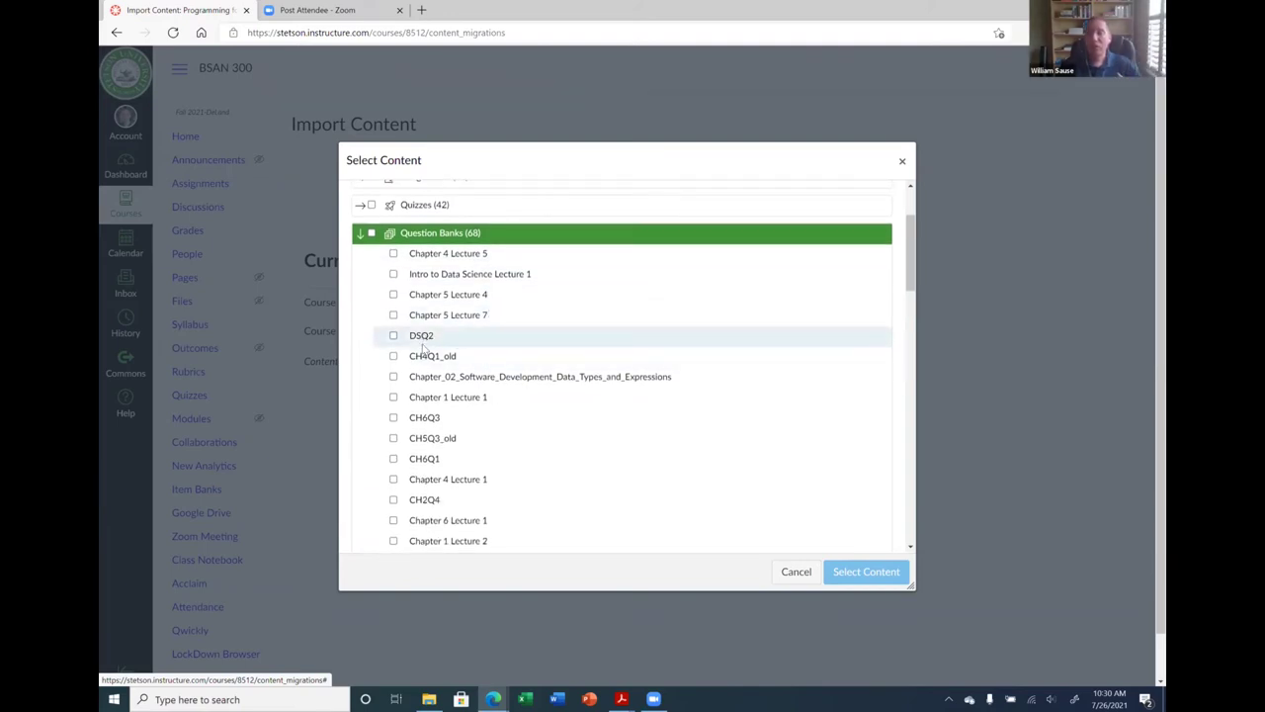
{"action": "scroll", "coordinate": [424, 350], "scroll_direction": "down", "scroll_amount": 1}
{"action": "scroll", "coordinate": [423, 364], "scroll_direction": "down", "scroll_amount": 1}
{"action": "scroll", "coordinate": [425, 368], "scroll_direction": "down", "scroll_amount": 1}
{"action": "scroll", "coordinate": [425, 373], "scroll_direction": "down", "scroll_amount": 5}
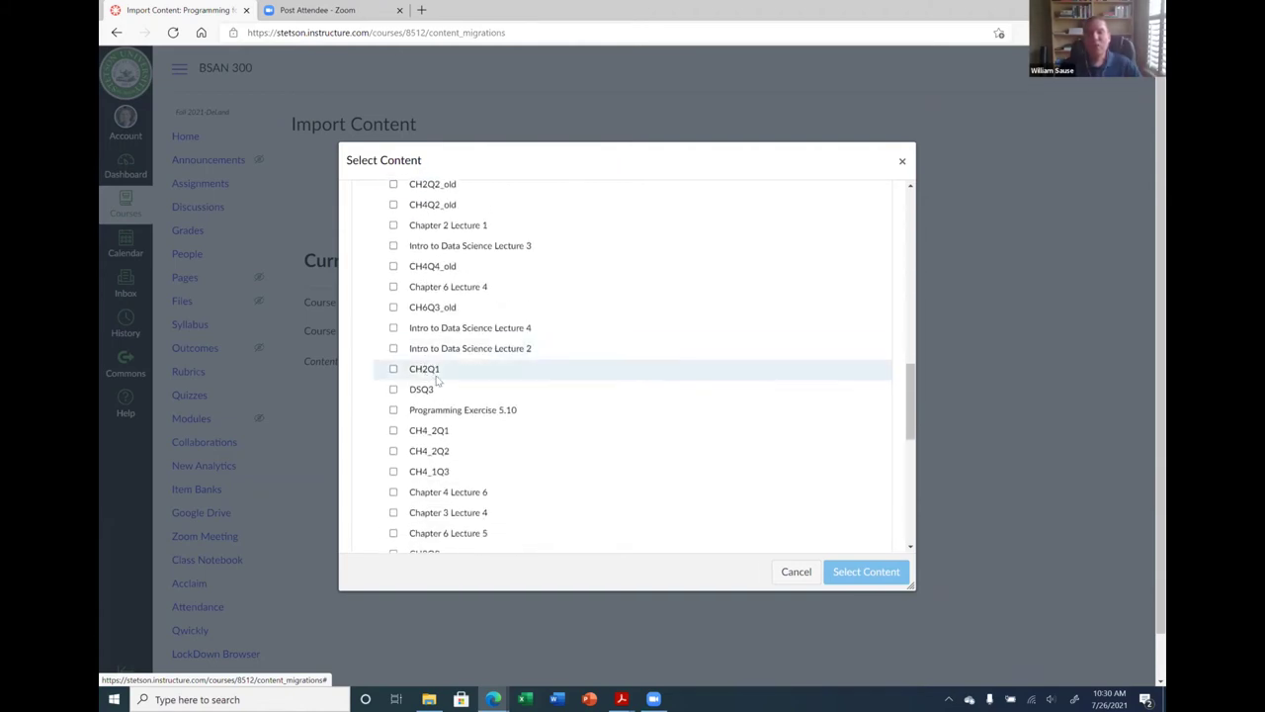
{"action": "scroll", "coordinate": [534, 400], "scroll_direction": "down", "scroll_amount": 2}
{"action": "scroll", "coordinate": [549, 413], "scroll_direction": "up", "scroll_amount": 4}
{"action": "left_click", "coordinate": [795, 572]}
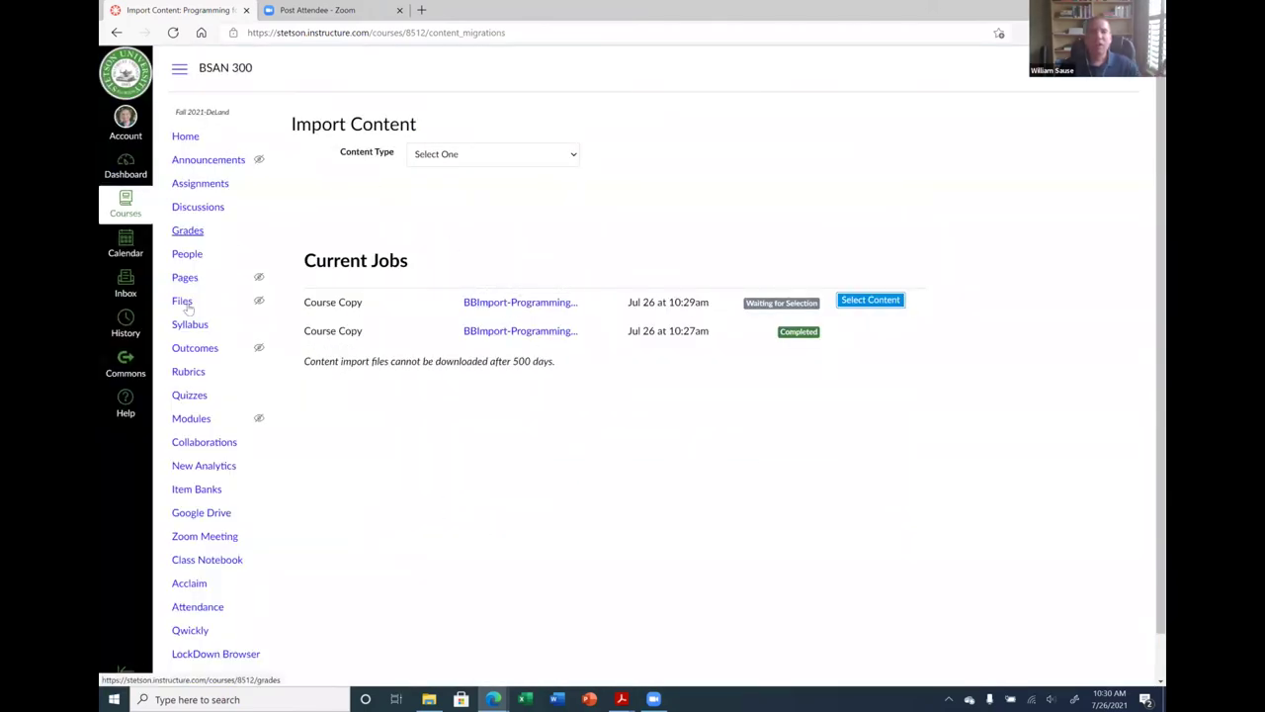
Check the course's quiz list and return to the modules on the course home page.
{"action": "left_click", "coordinate": [190, 396]}
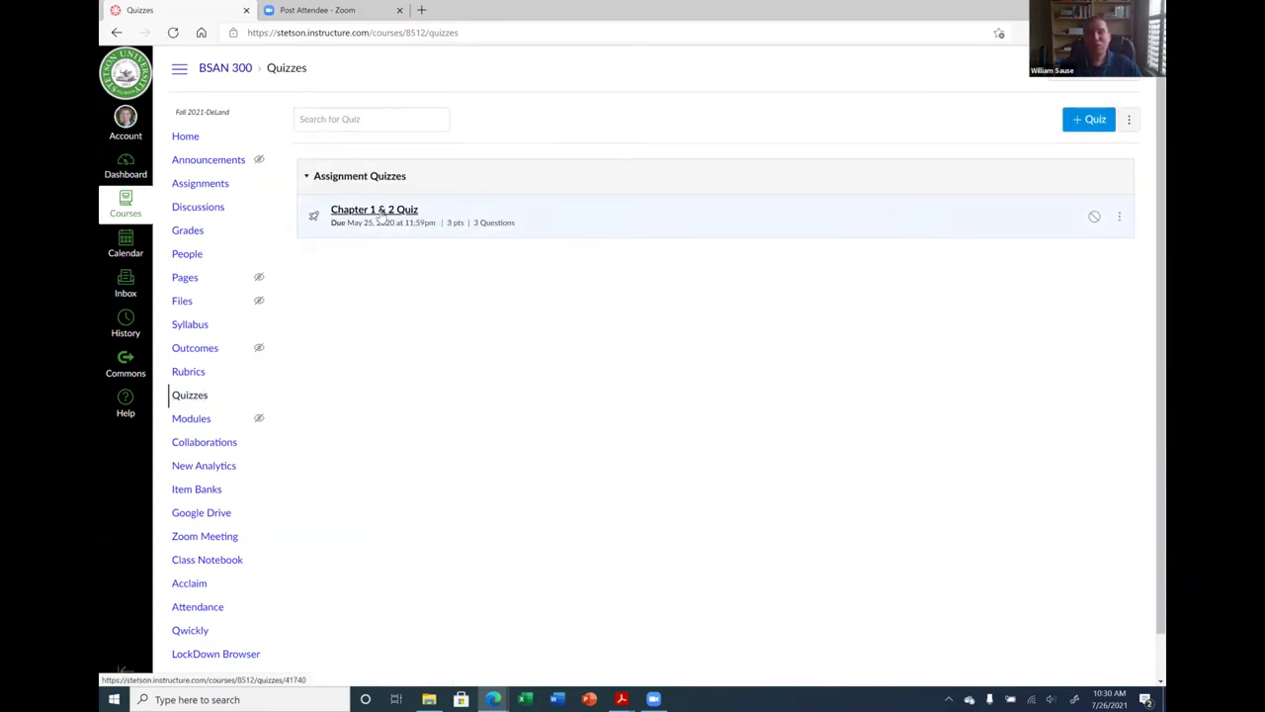
{"action": "left_click", "coordinate": [184, 142]}
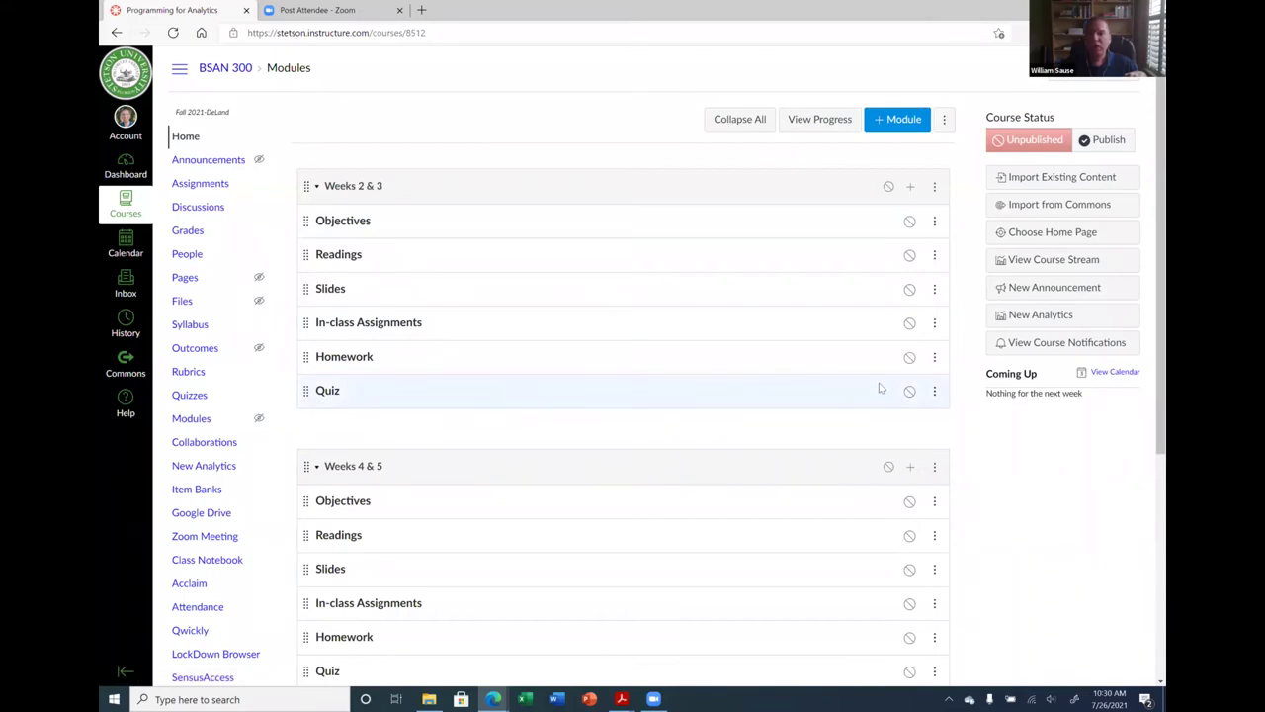
{"action": "left_click", "coordinate": [935, 392]}
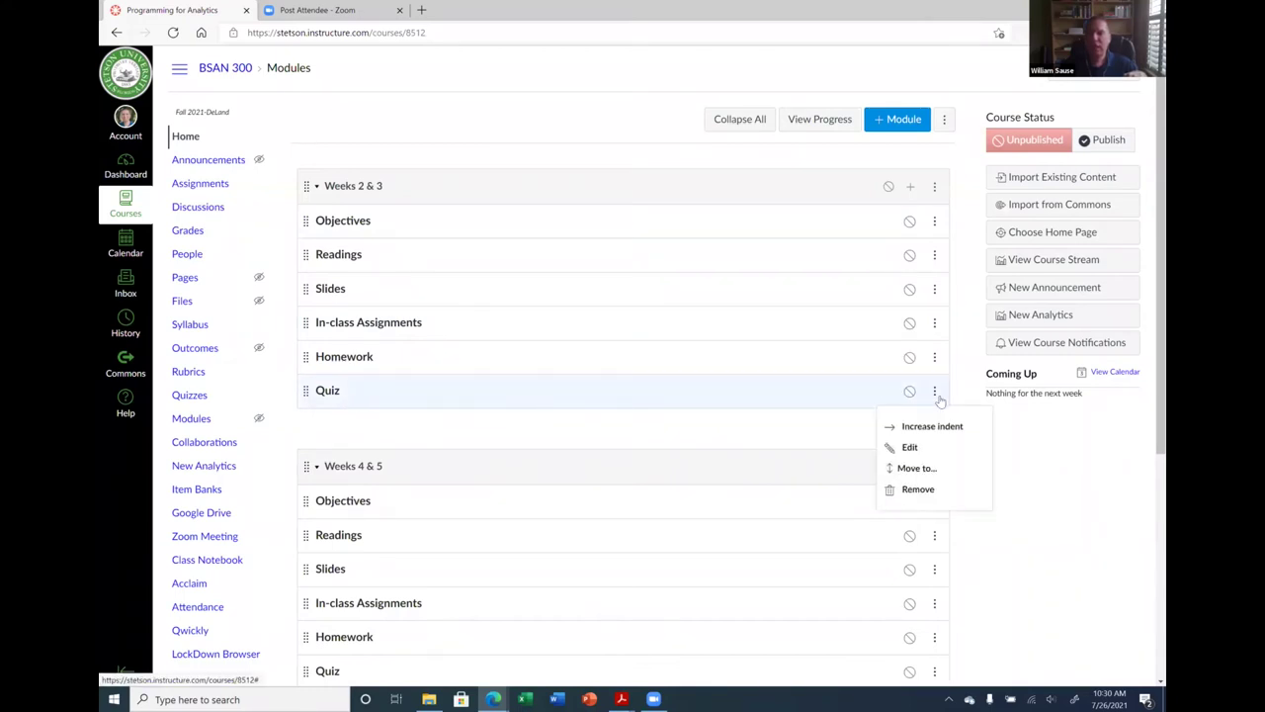
{"action": "left_click", "coordinate": [785, 435]}
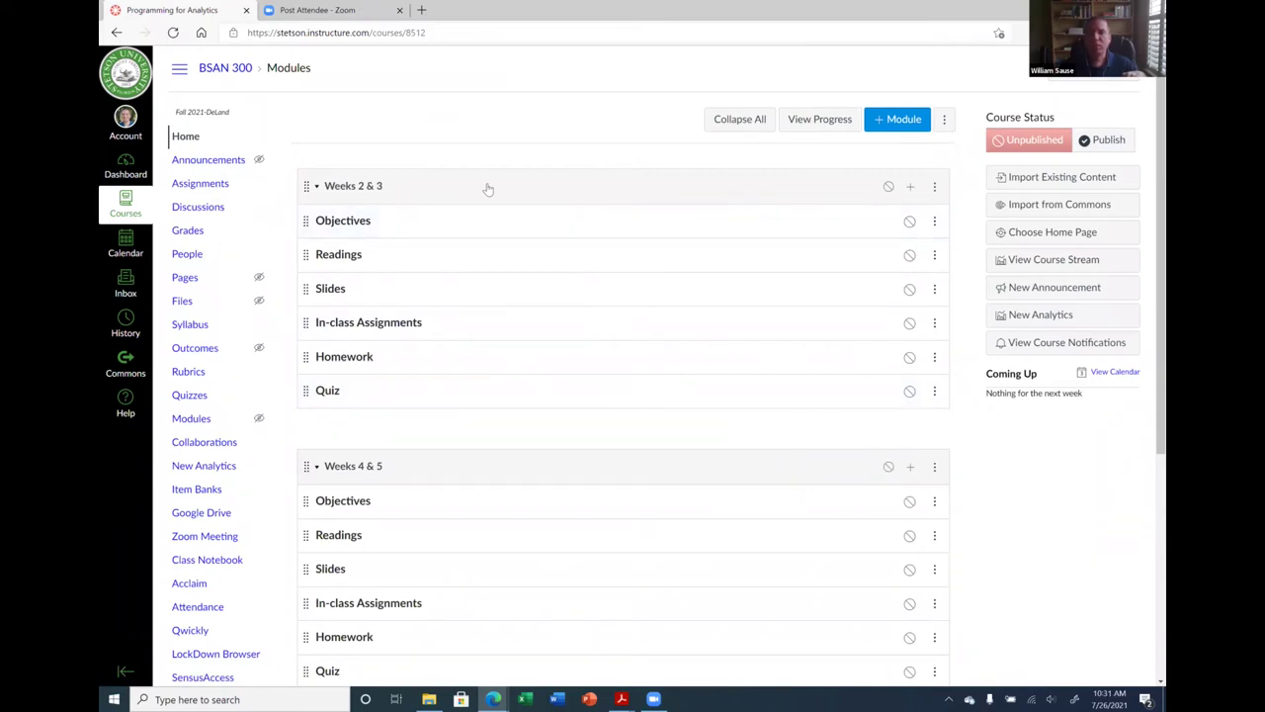
Add the existing Chapter 1 & 2 Quiz to the Weeks 2 & 3 module.
{"action": "left_click", "coordinate": [911, 189]}
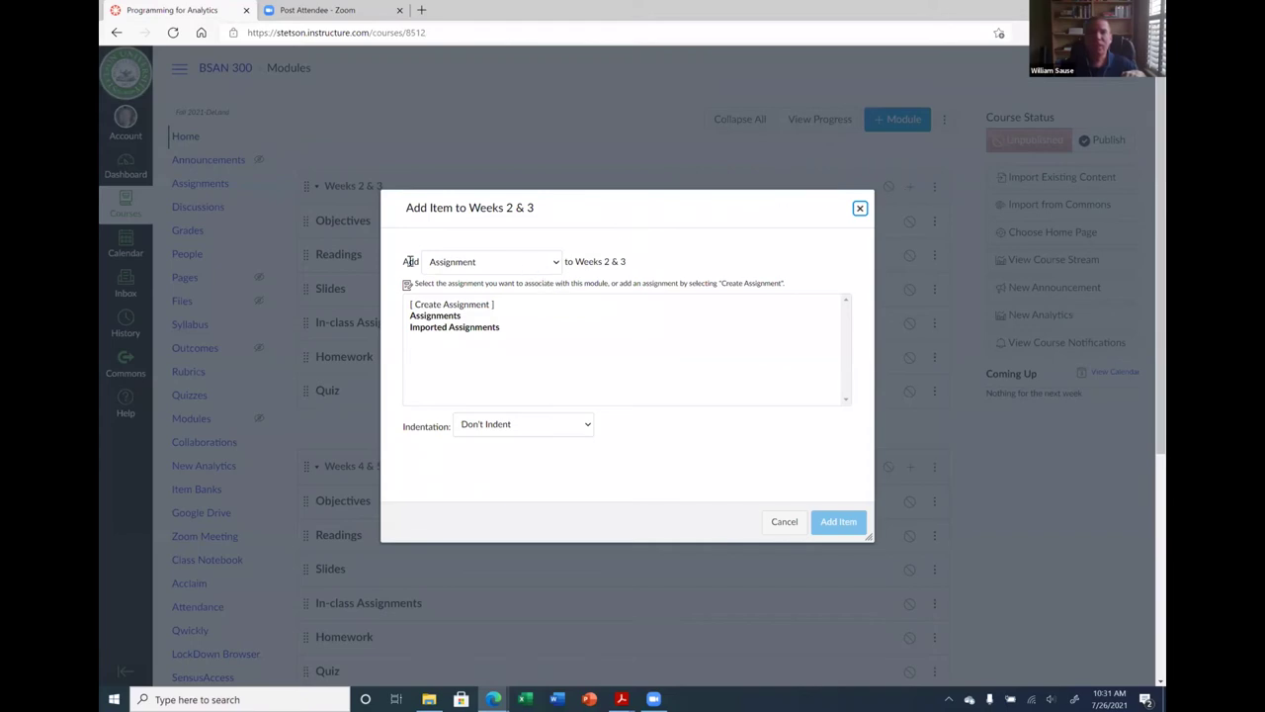
{"action": "left_click", "coordinate": [527, 262]}
{"action": "left_click", "coordinate": [471, 306]}
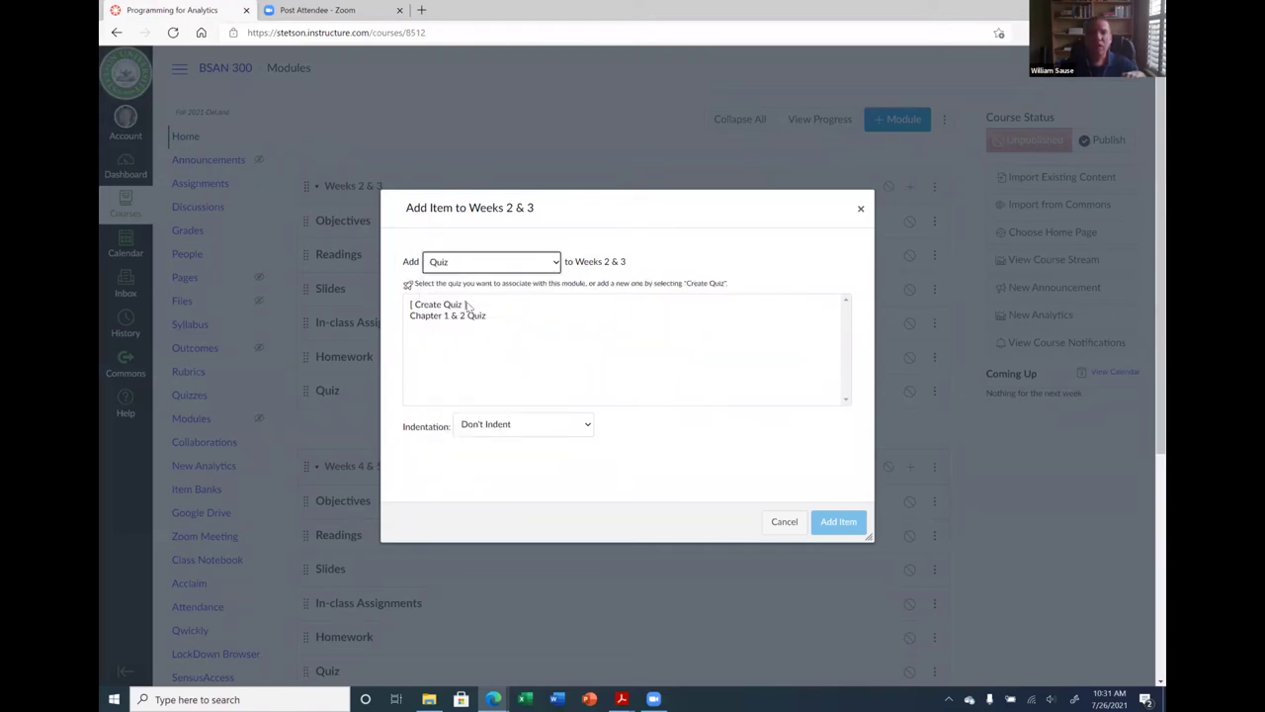
{"action": "left_click", "coordinate": [472, 315]}
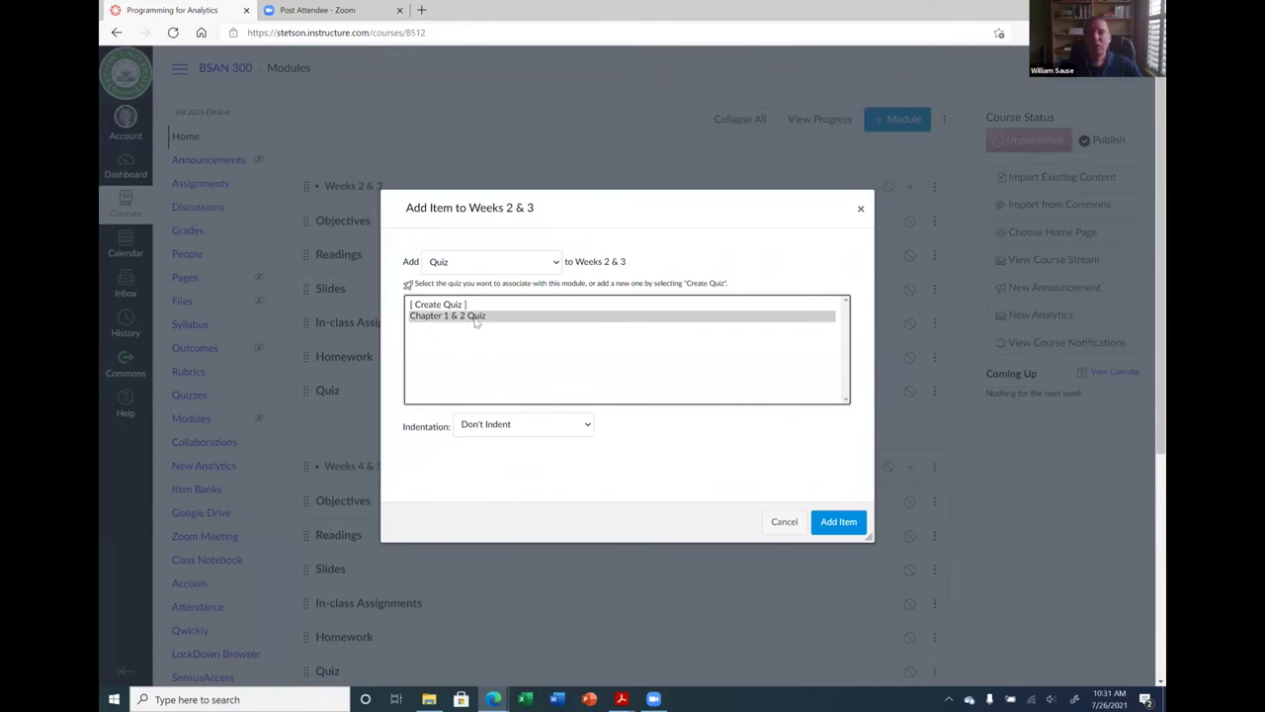
{"action": "left_click", "coordinate": [845, 522]}
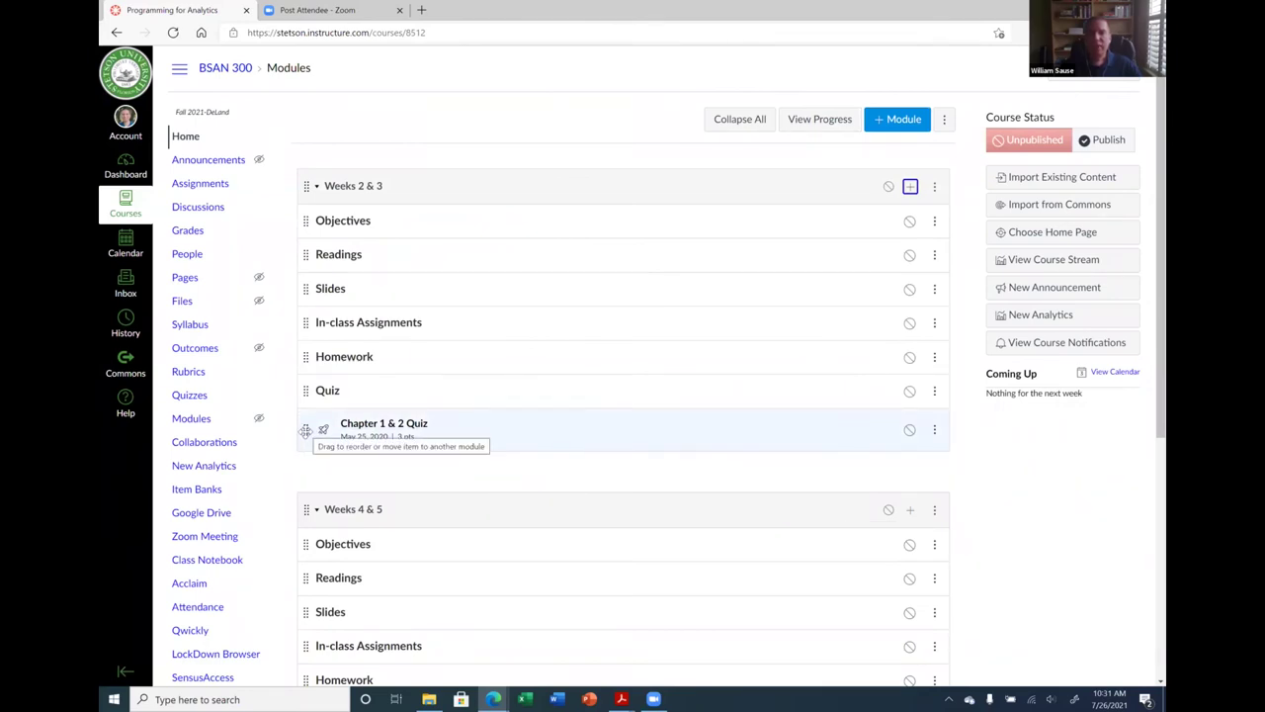
Indent the Chapter 1 & 2 Quiz one level beneath the Quiz header in Weeks 2 & 3.
{"action": "left_click_drag", "start_coordinate": [306, 429], "coordinate": [371, 435]}
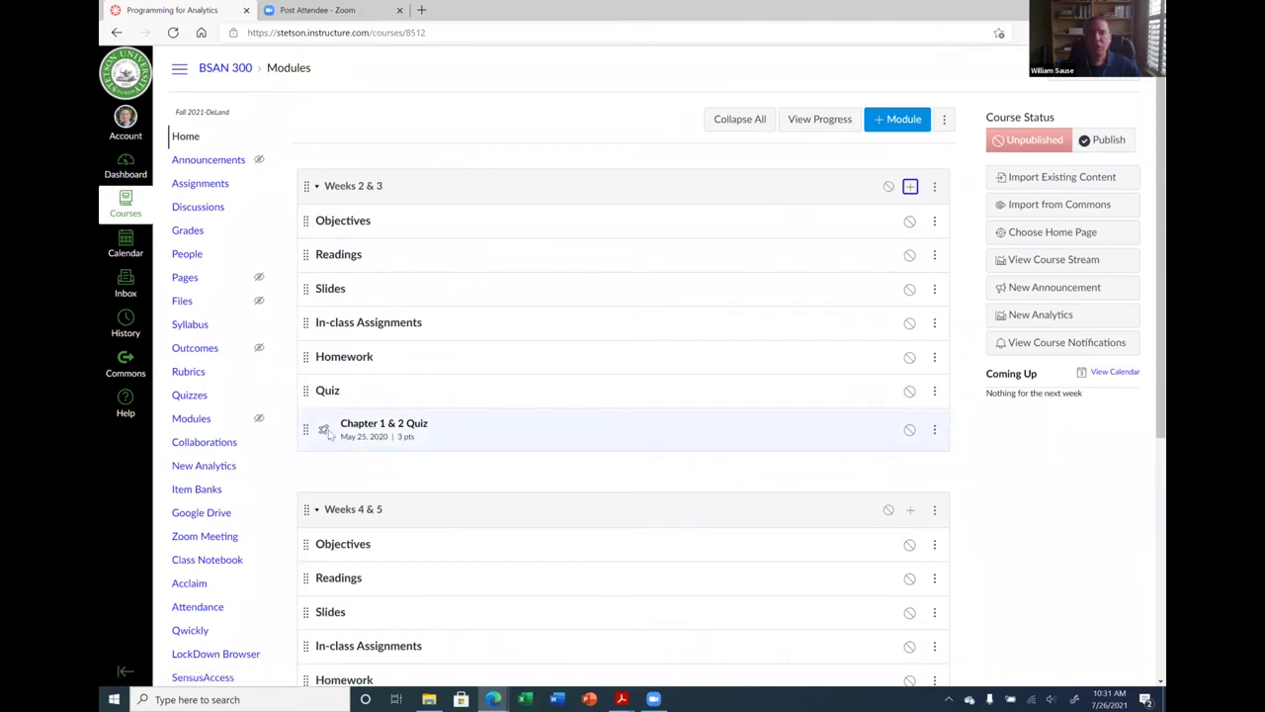
{"action": "left_click", "coordinate": [936, 433]}
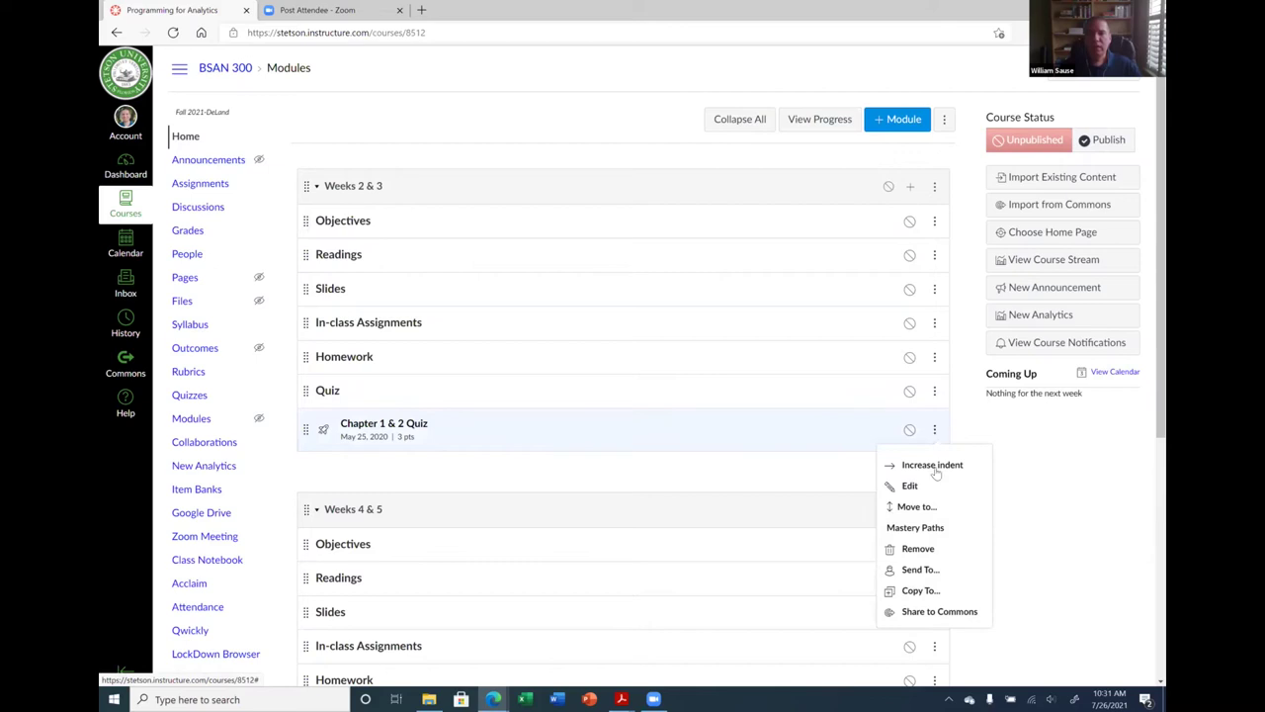
{"action": "left_click", "coordinate": [937, 471]}
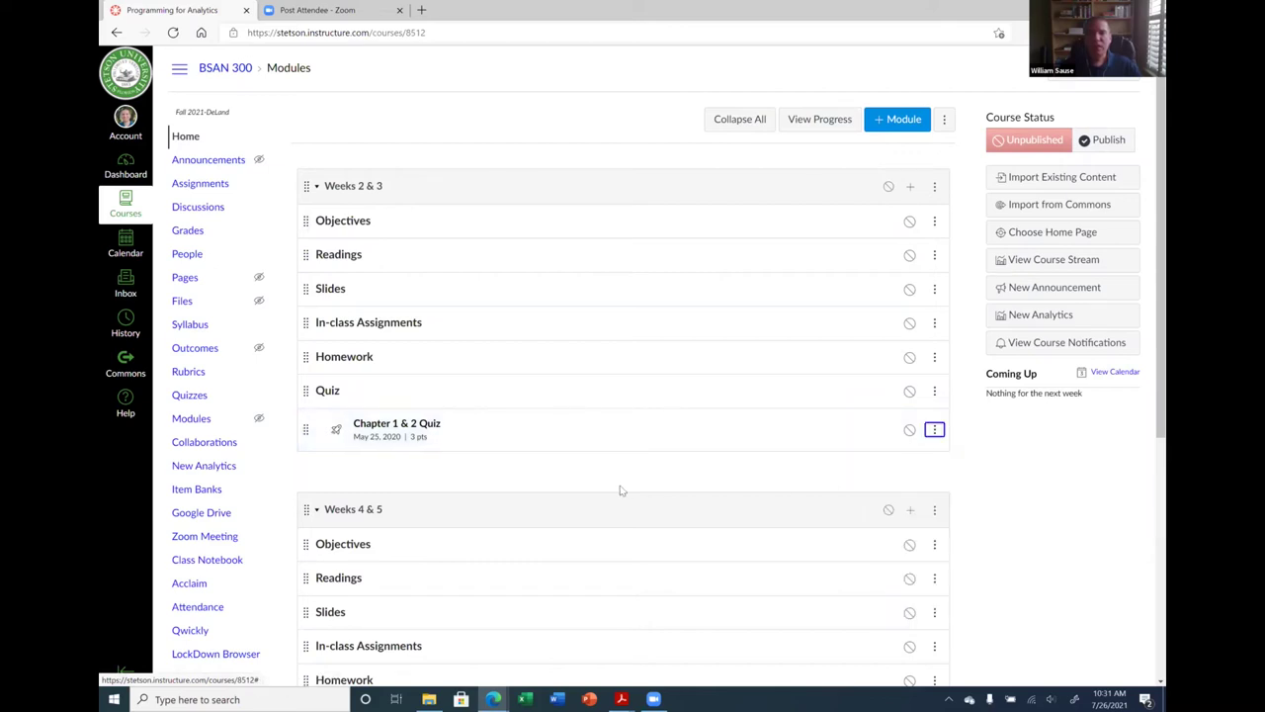
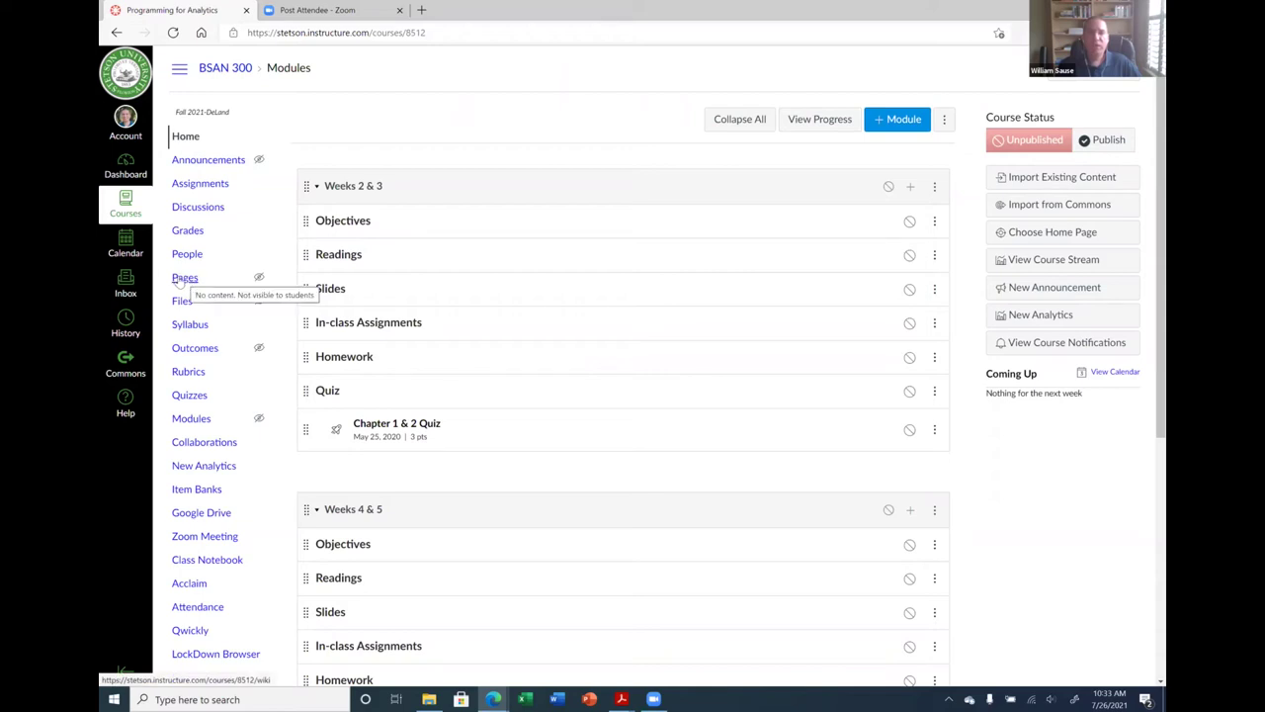
Start a new page in the course's Pages area and title it "Welcome".
{"action": "left_click", "coordinate": [183, 280]}
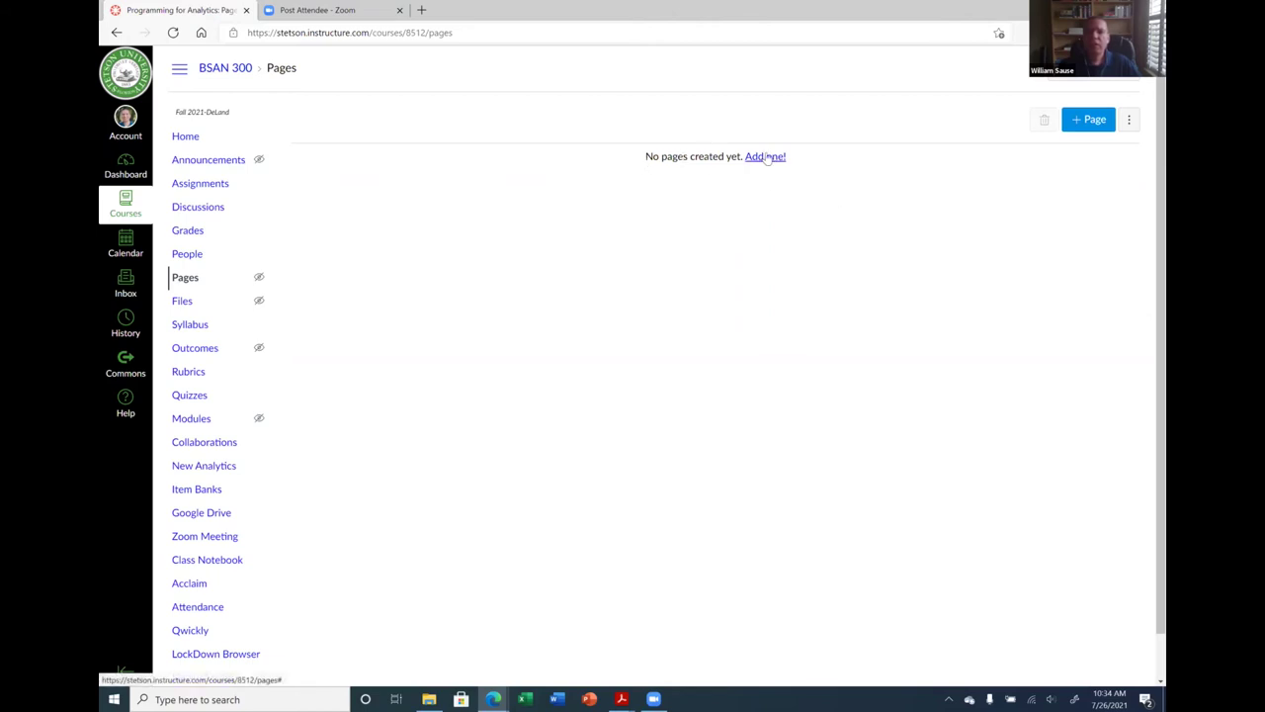
{"action": "left_click", "coordinate": [1090, 126]}
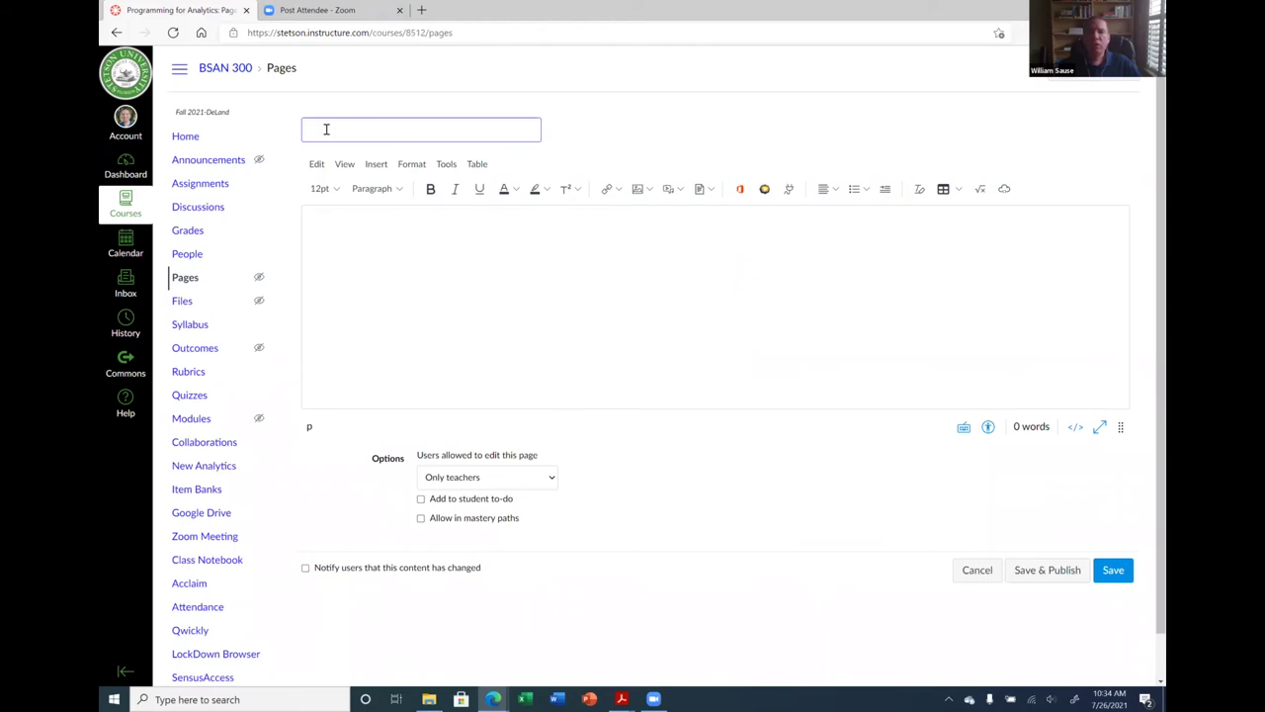
{"action": "type", "text": "Welcome"}
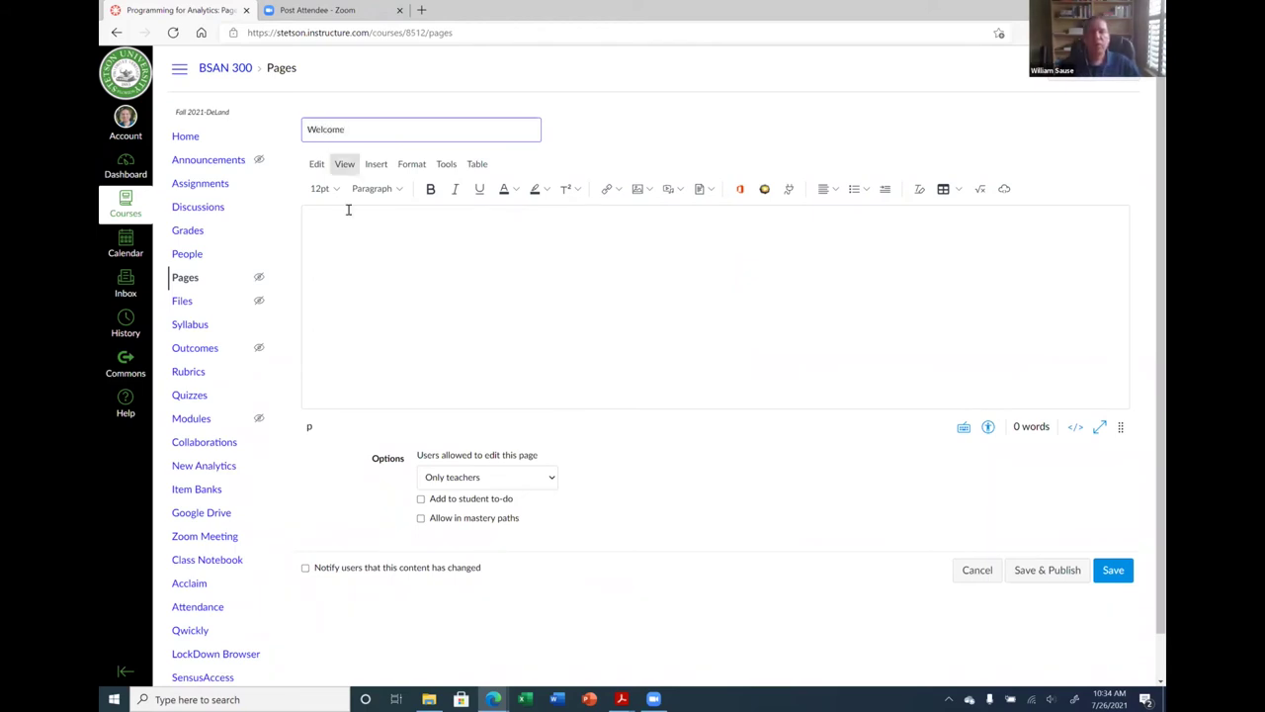
Copy the full text of the welcome text file from the files folder and paste it into the Welcome page body.
{"action": "left_click", "coordinate": [363, 244]}
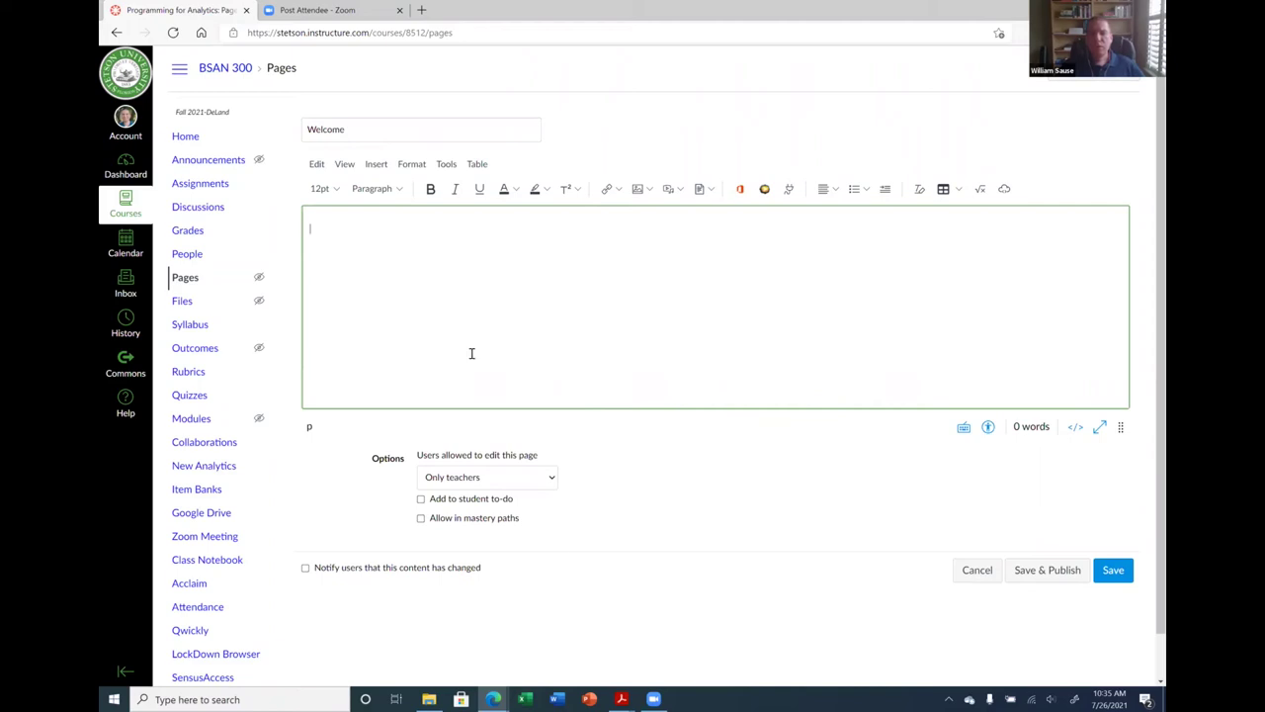
{"action": "left_click", "coordinate": [429, 699]}
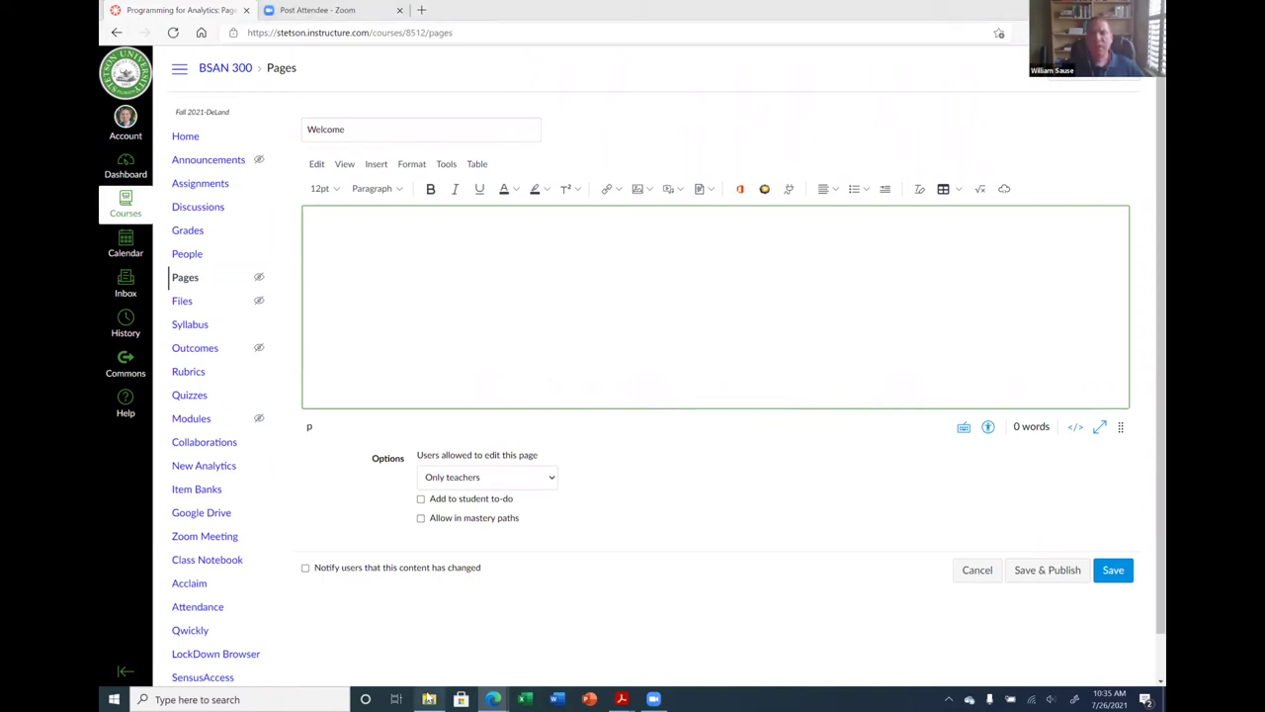
{"action": "double_click", "coordinate": [296, 318]}
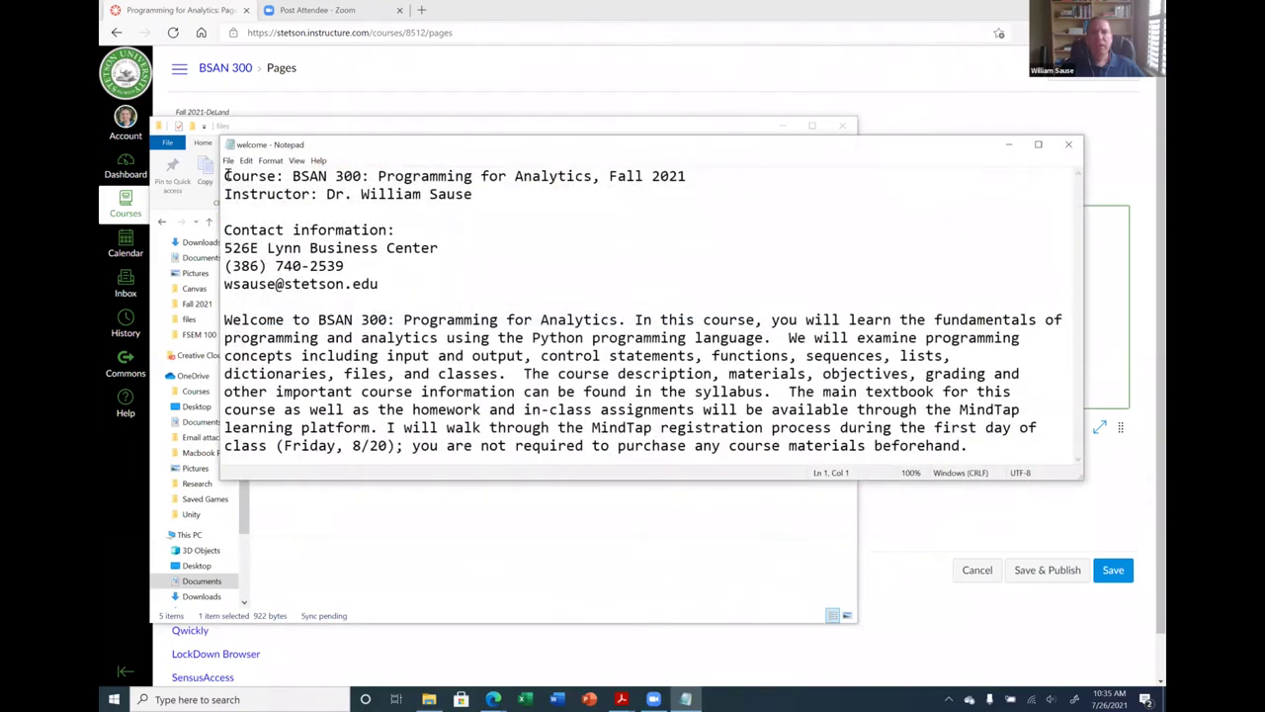
{"action": "left_click_drag", "start_coordinate": [225, 176], "coordinate": [973, 441]}
{"action": "key", "text": "ctrl+c"}
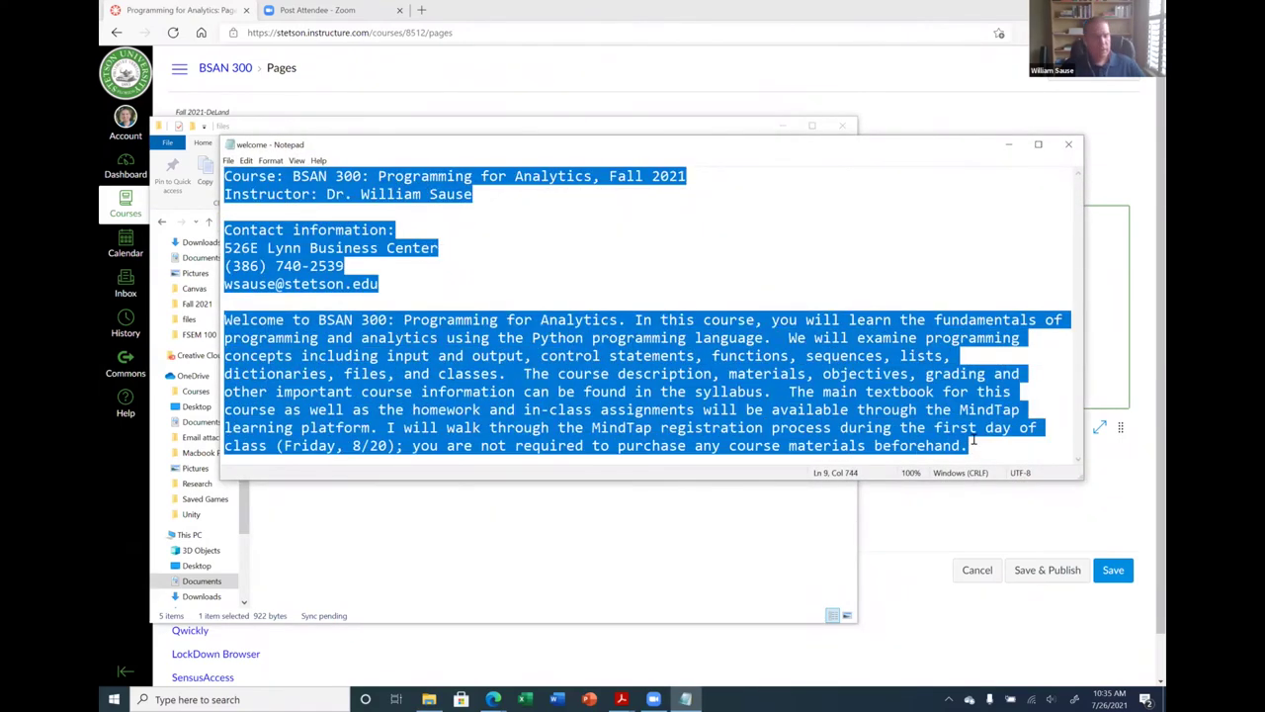
{"action": "left_click", "coordinate": [1147, 432]}
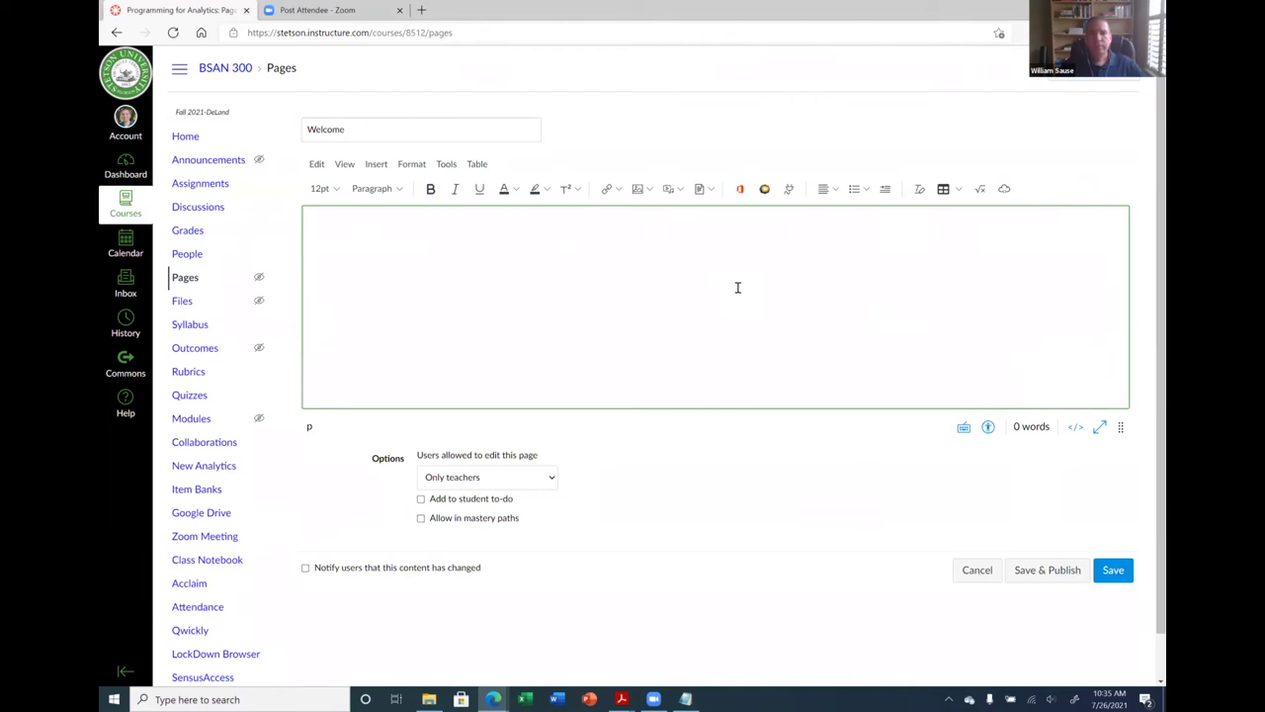
{"action": "key", "text": "ctrl+v"}
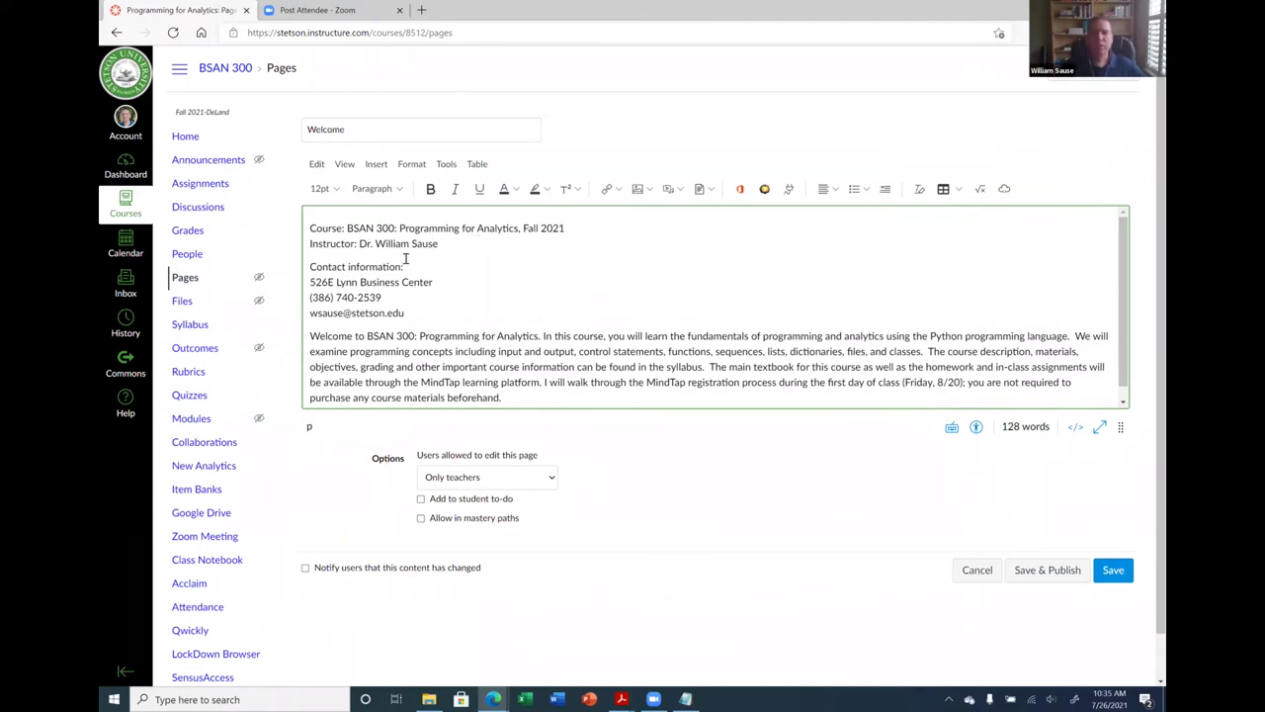
Insert an empty line between the instructor line and the contact information block on the Welcome page.
{"action": "key", "text": "Return"}
{"action": "key", "text": "Return"}
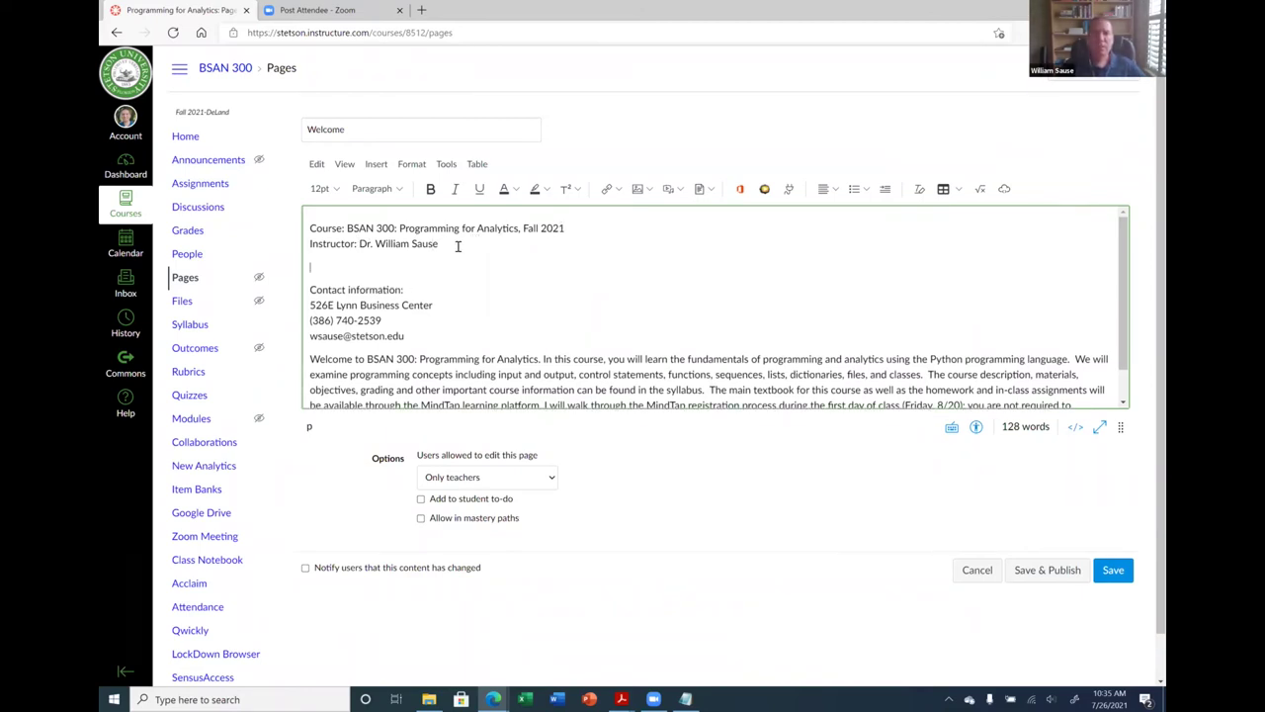
{"action": "key", "text": "BackSpace"}
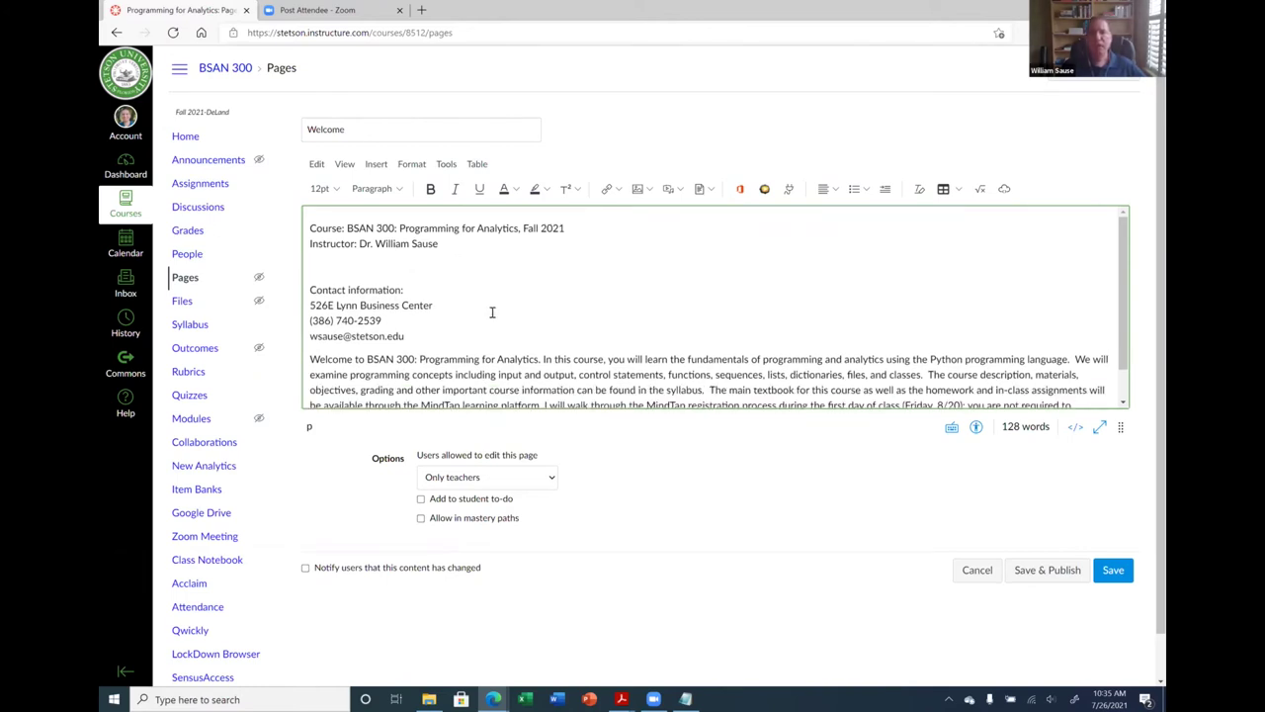
{"action": "scroll", "coordinate": [540, 314], "scroll_direction": "down", "scroll_amount": 2}
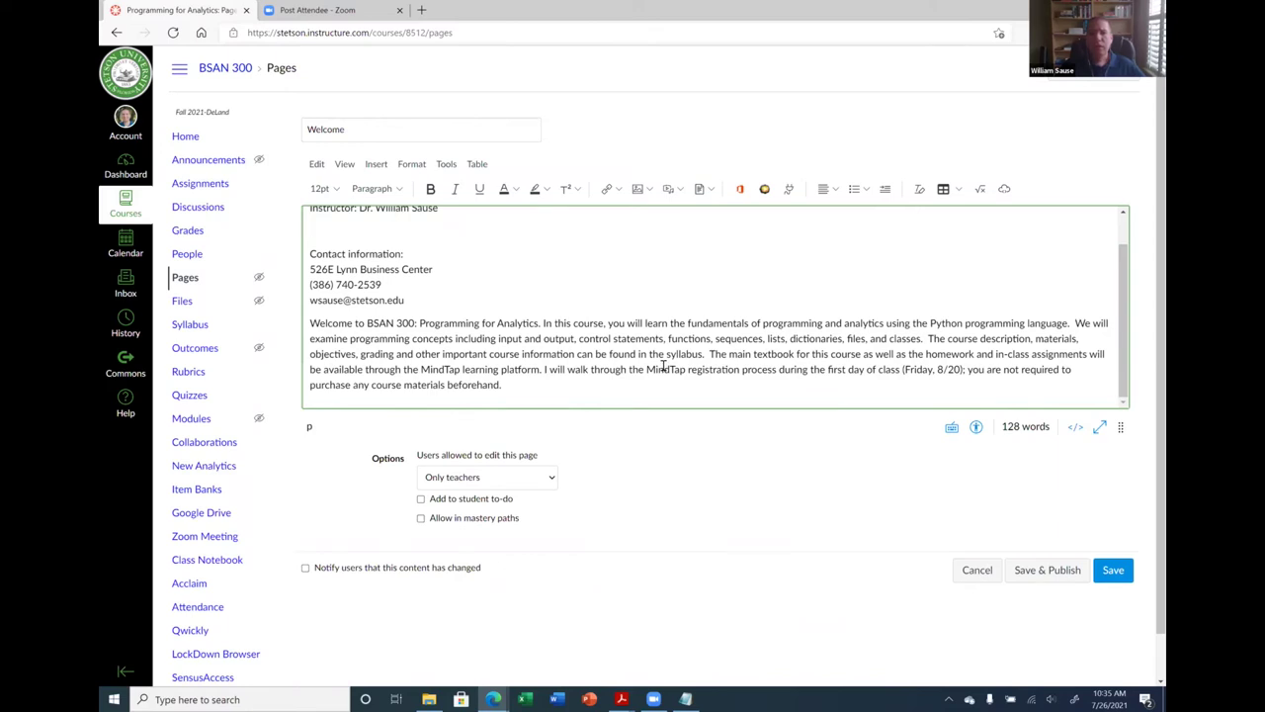
{"action": "scroll", "coordinate": [664, 366], "scroll_direction": "up", "scroll_amount": 2}
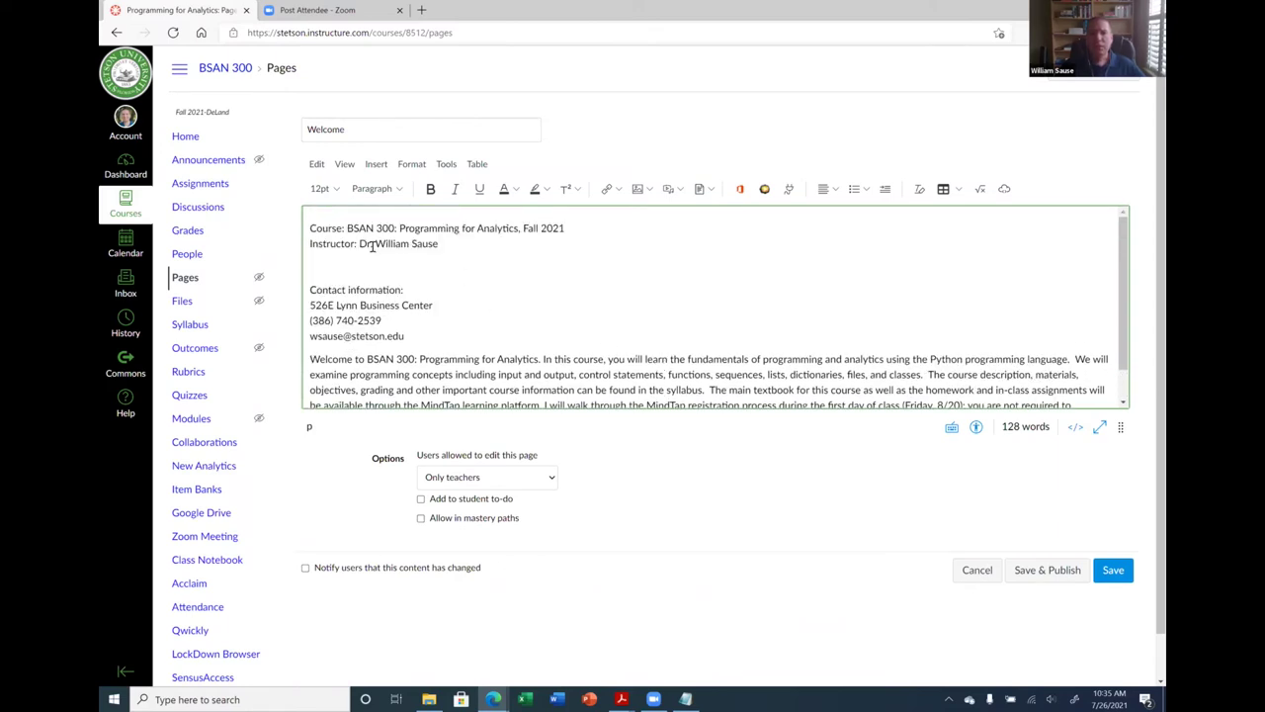
Make the labels "Course:", "Instructor:" and "Contact information:" bold on the Welcome page.
{"action": "left_click_drag", "start_coordinate": [311, 225], "coordinate": [345, 226]}
{"action": "left_click", "coordinate": [430, 188]}
{"action": "left_click", "coordinate": [313, 250]}
{"action": "left_click_drag", "start_coordinate": [312, 246], "coordinate": [358, 245]}
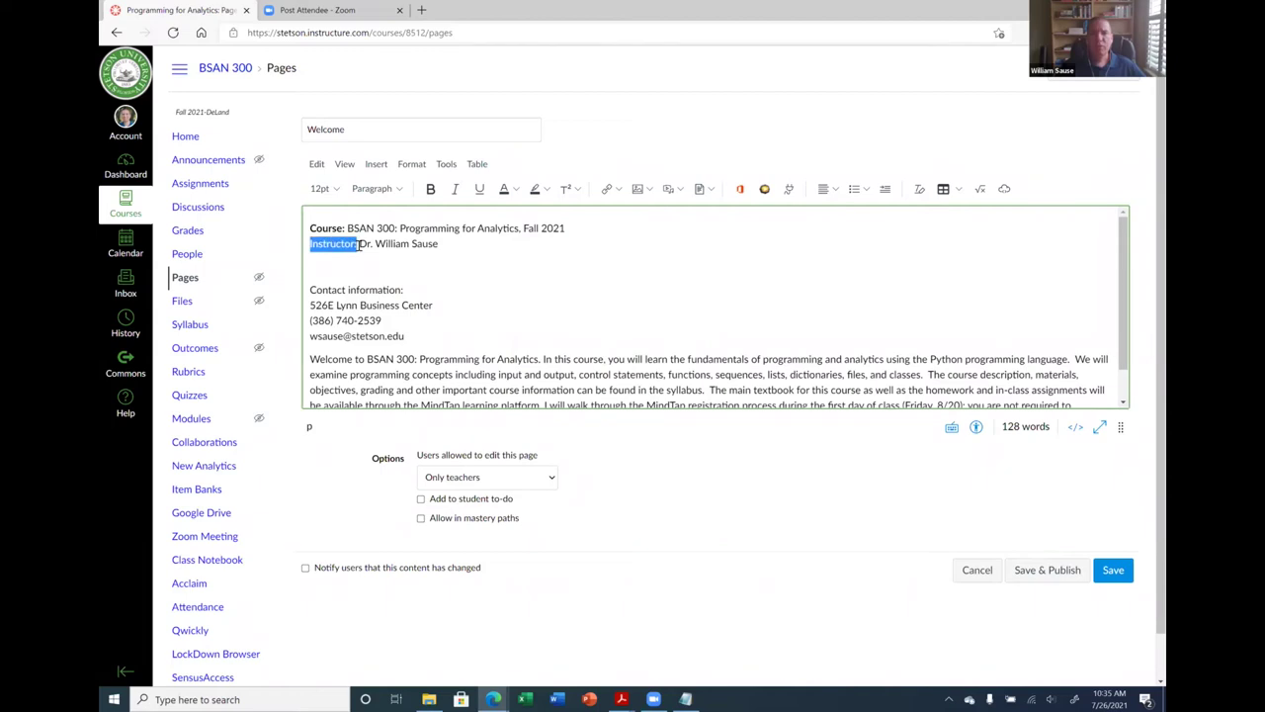
{"action": "left_click", "coordinate": [430, 189]}
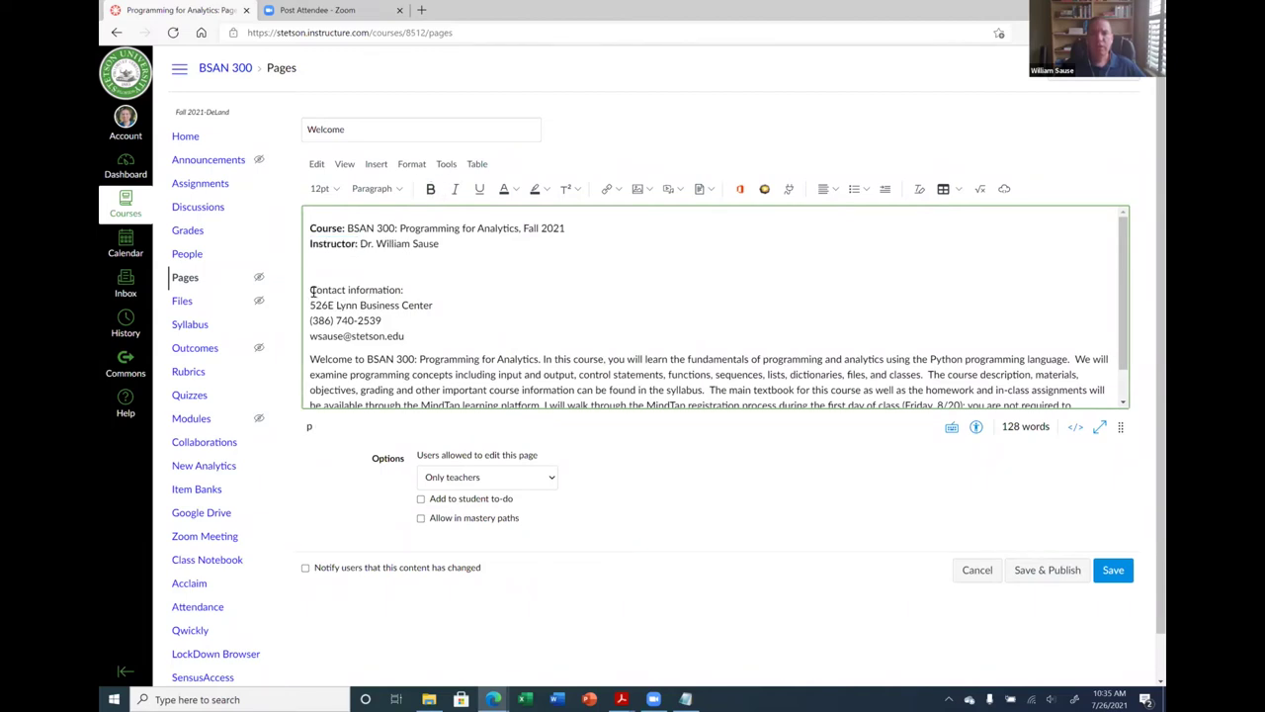
{"action": "left_click_drag", "start_coordinate": [311, 290], "coordinate": [406, 289]}
{"action": "left_click", "coordinate": [430, 189]}
Upload the instructor's JPG portrait from the files folder and embed it on the empty line beneath the instructor line.
{"action": "left_click", "coordinate": [359, 261]}
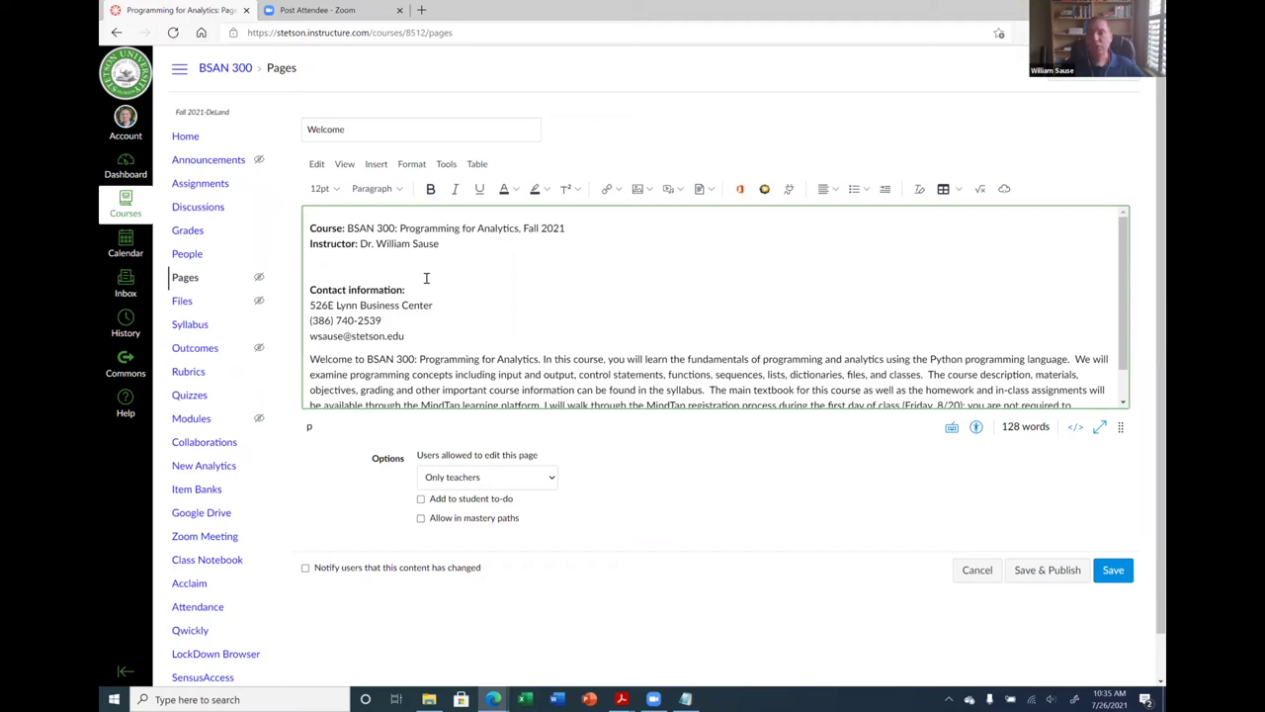
{"action": "left_click", "coordinate": [639, 190]}
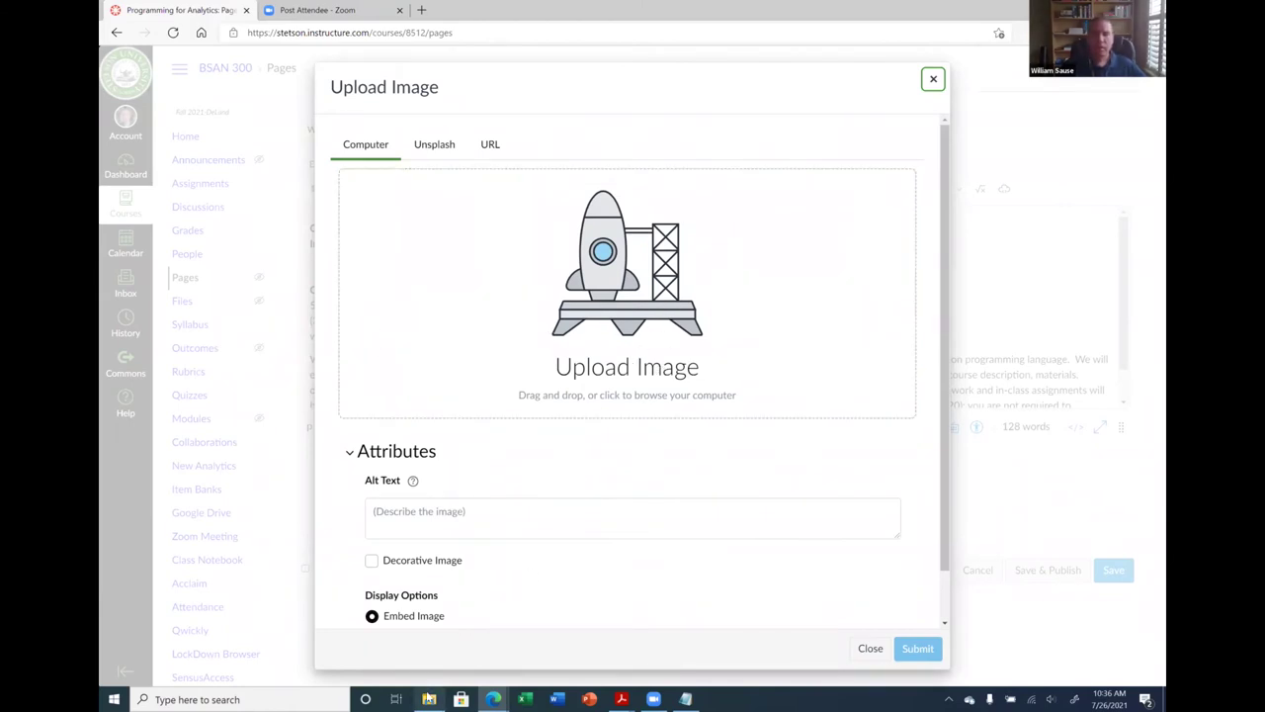
{"action": "mouse_move", "coordinate": [432, 698]}
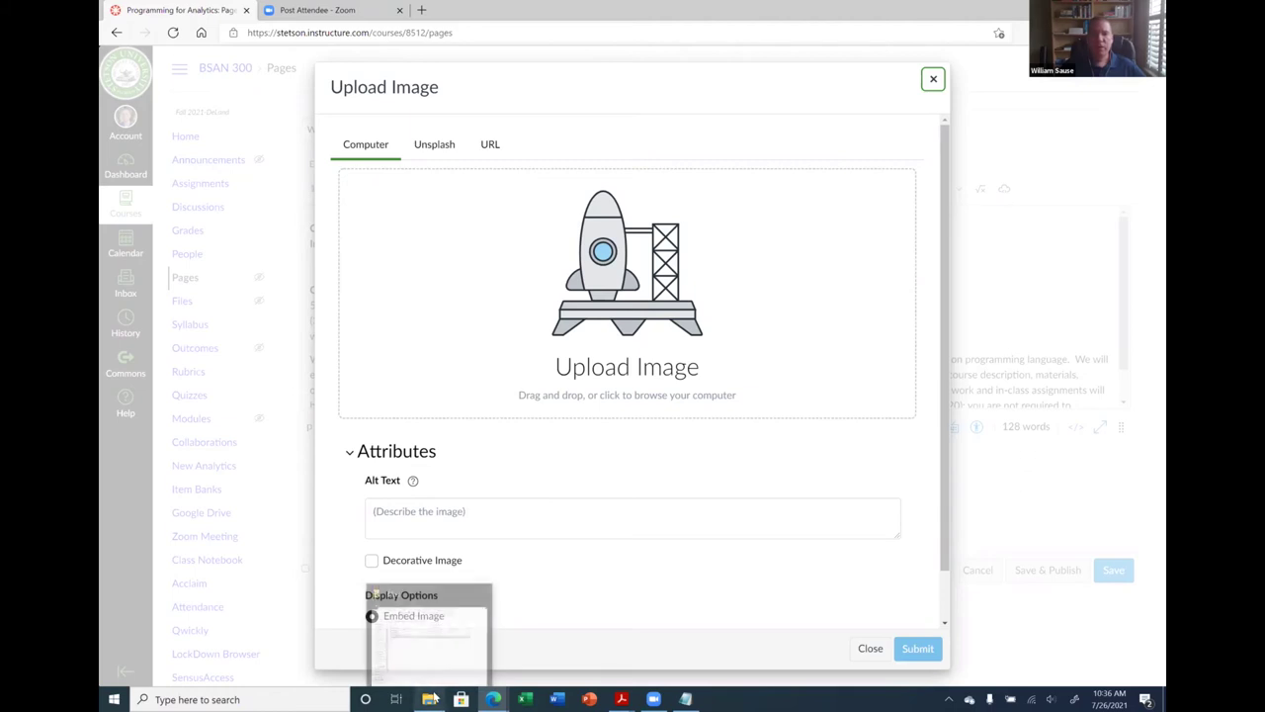
{"action": "left_click", "coordinate": [440, 611]}
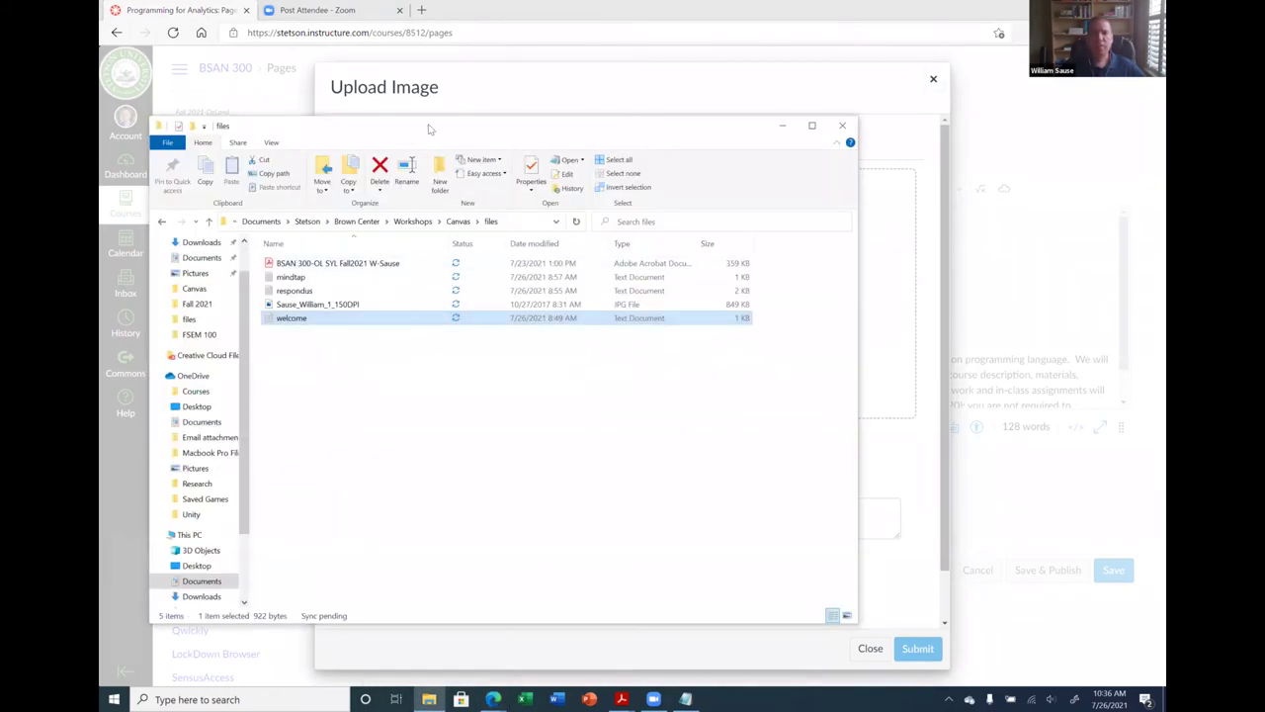
{"action": "left_click_drag", "start_coordinate": [435, 146], "coordinate": [494, 228]}
{"action": "left_click", "coordinate": [275, 535]}
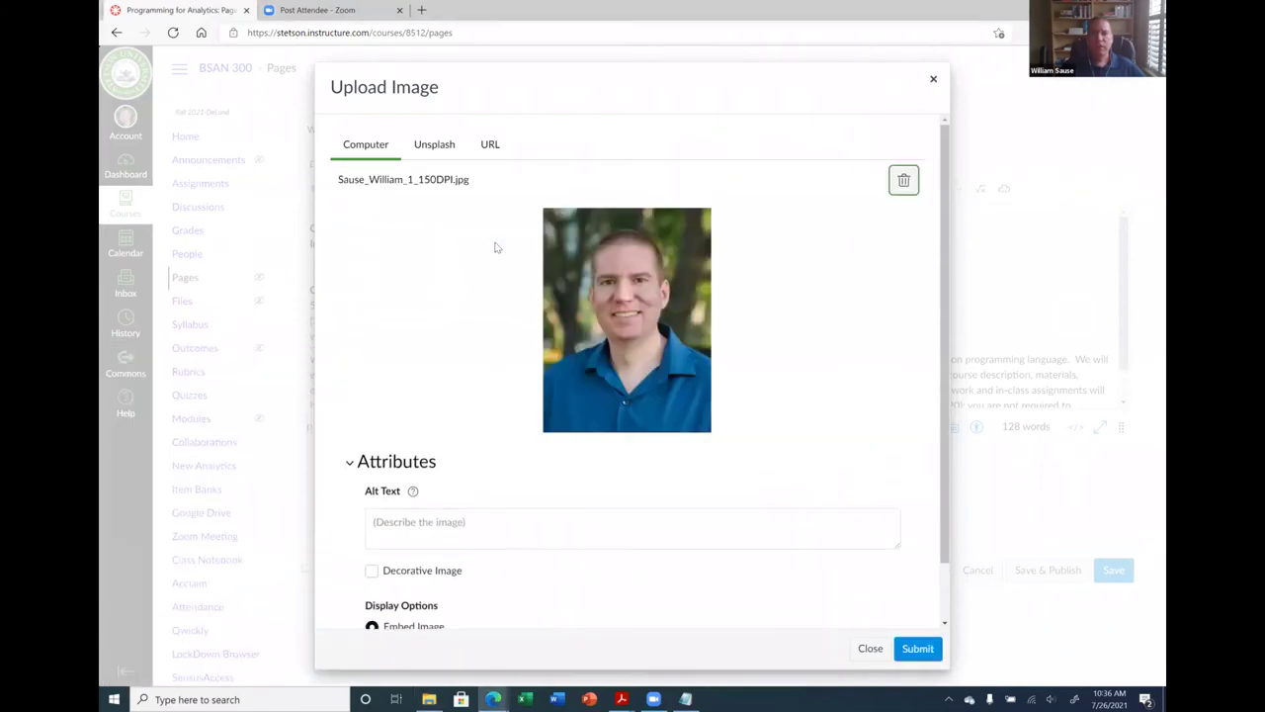
{"action": "left_click", "coordinate": [919, 648]}
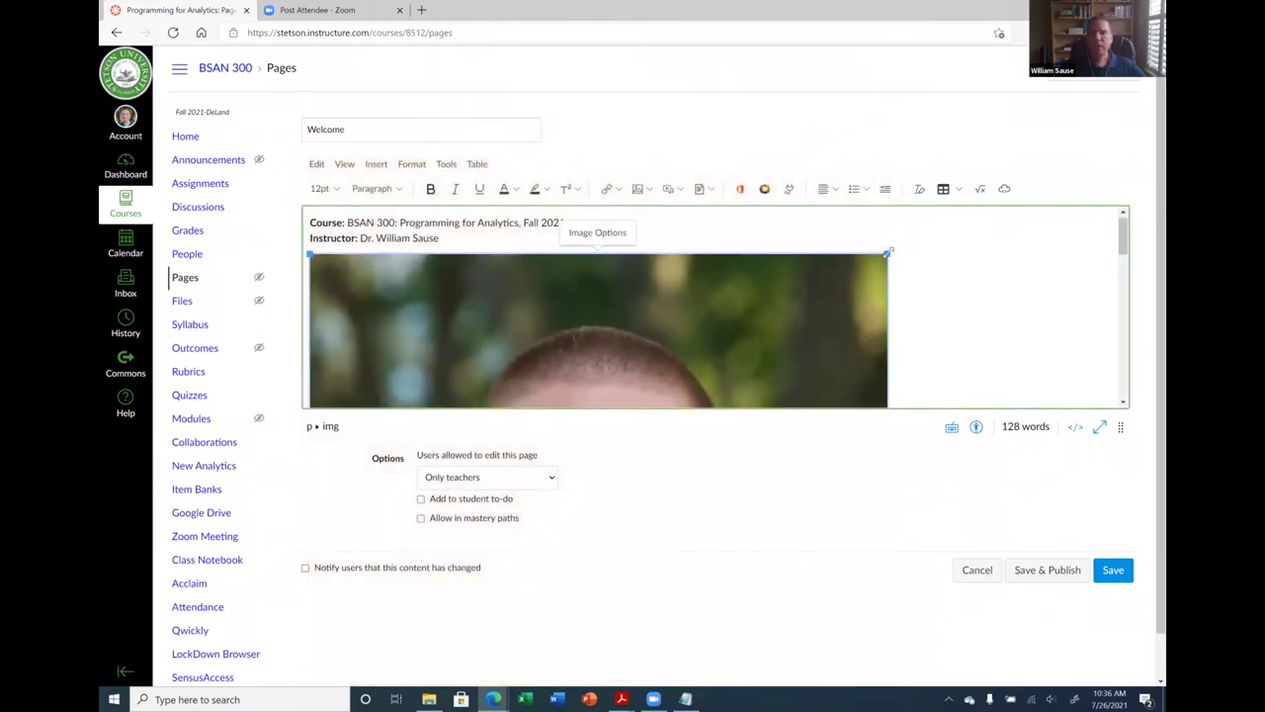
Shrink the embedded instructor photo to a small portrait above the contact information.
{"action": "left_click_drag", "start_coordinate": [887, 254], "coordinate": [407, 346]}
{"action": "left_click", "coordinate": [778, 313]}
{"action": "scroll", "coordinate": [778, 312], "scroll_direction": "down", "scroll_amount": 2}
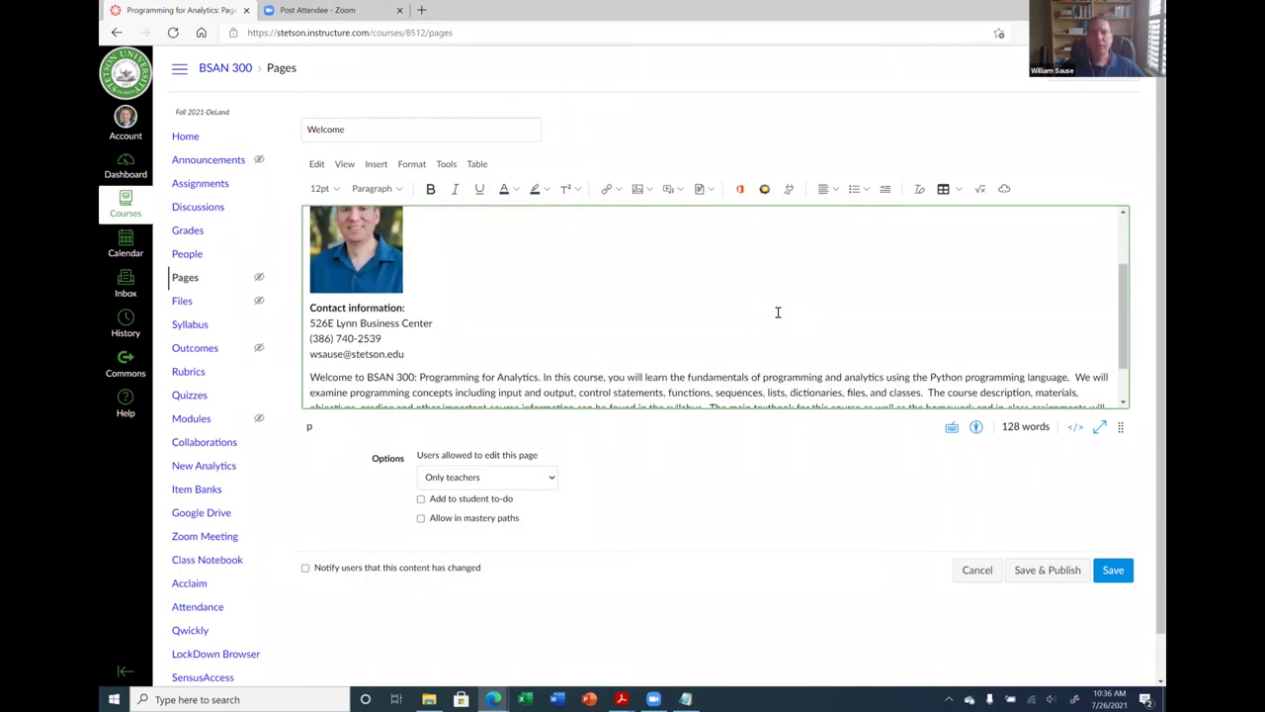
{"action": "scroll", "coordinate": [778, 312], "scroll_direction": "down", "scroll_amount": 1}
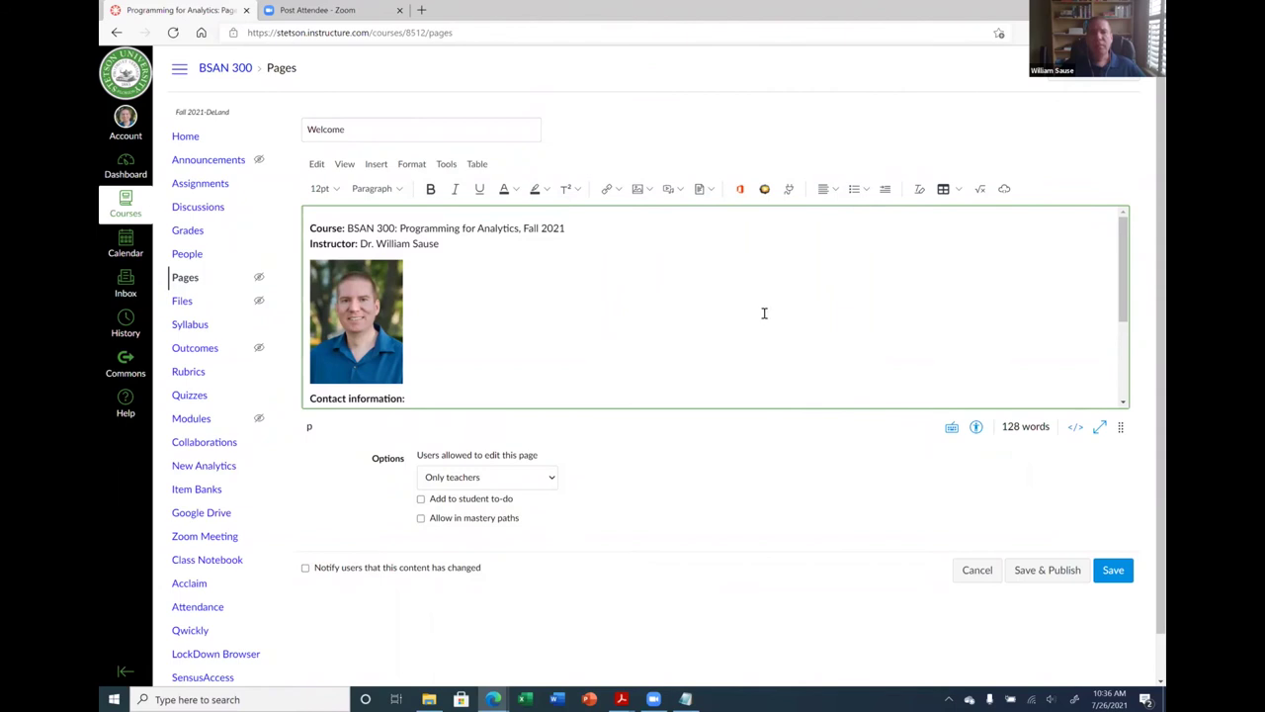
{"action": "scroll", "coordinate": [764, 313], "scroll_direction": "down", "scroll_amount": 3}
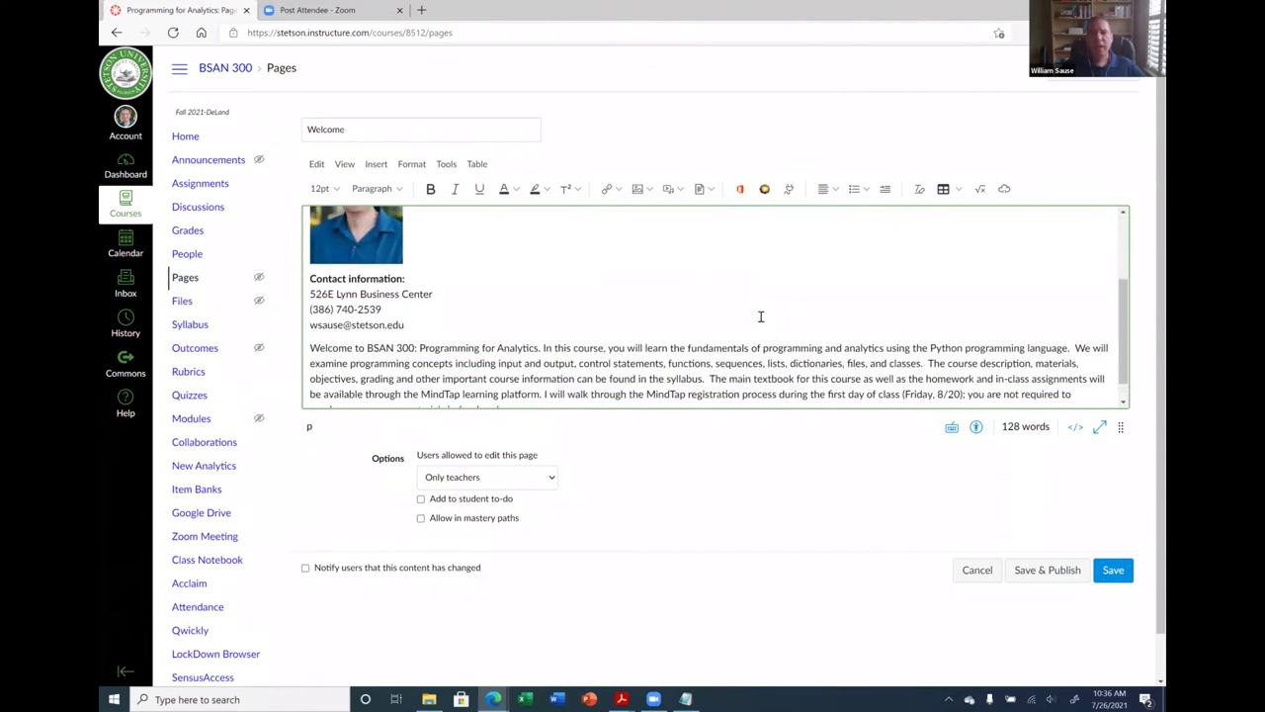
{"action": "scroll", "coordinate": [761, 315], "scroll_direction": "up", "scroll_amount": 3}
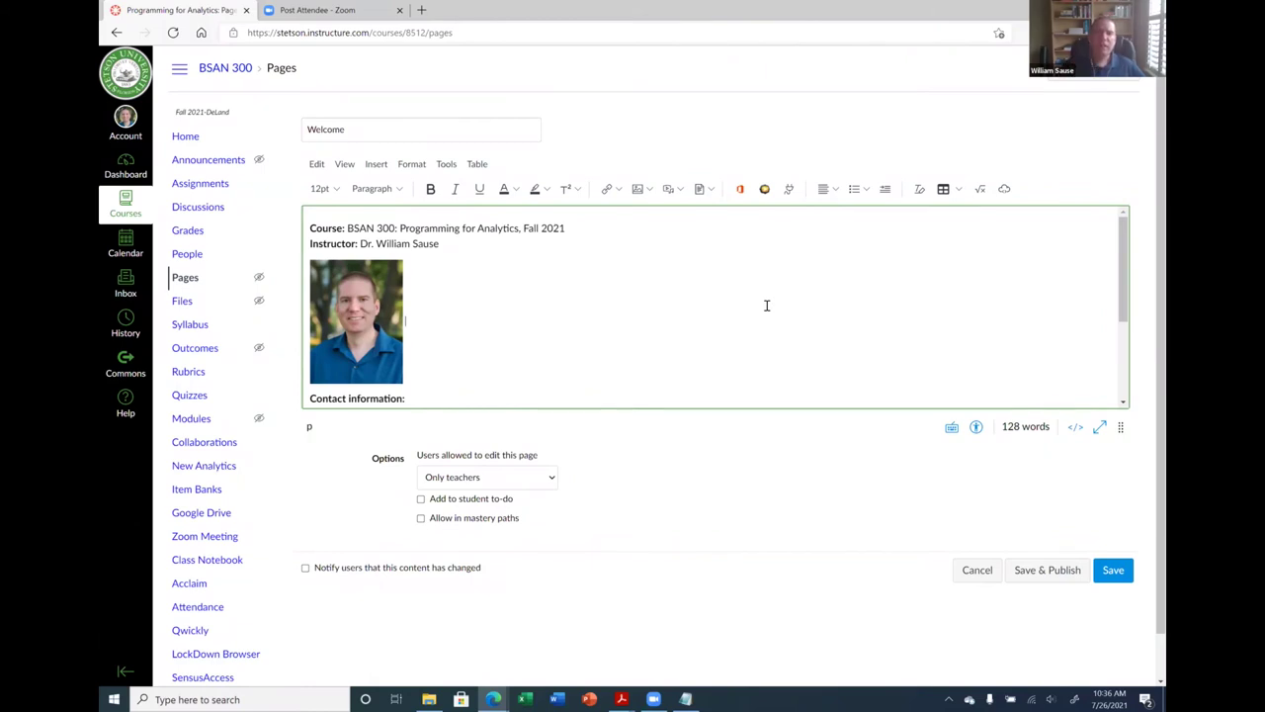
{"action": "scroll", "coordinate": [734, 316], "scroll_direction": "down", "scroll_amount": 3}
{"action": "scroll", "coordinate": [730, 327], "scroll_direction": "up", "scroll_amount": 1}
{"action": "scroll", "coordinate": [729, 327], "scroll_direction": "down", "scroll_amount": 1}
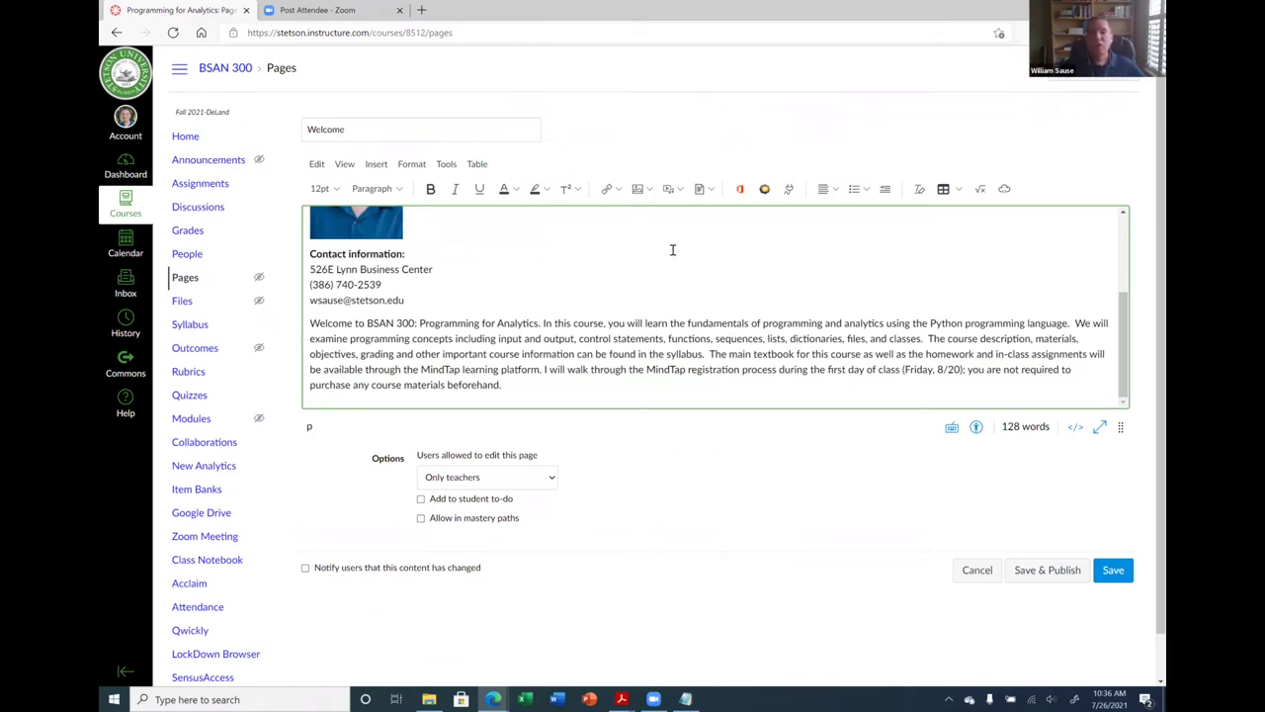
Select the word "syllabus" in the welcome paragraph.
{"action": "left_click", "coordinate": [607, 192]}
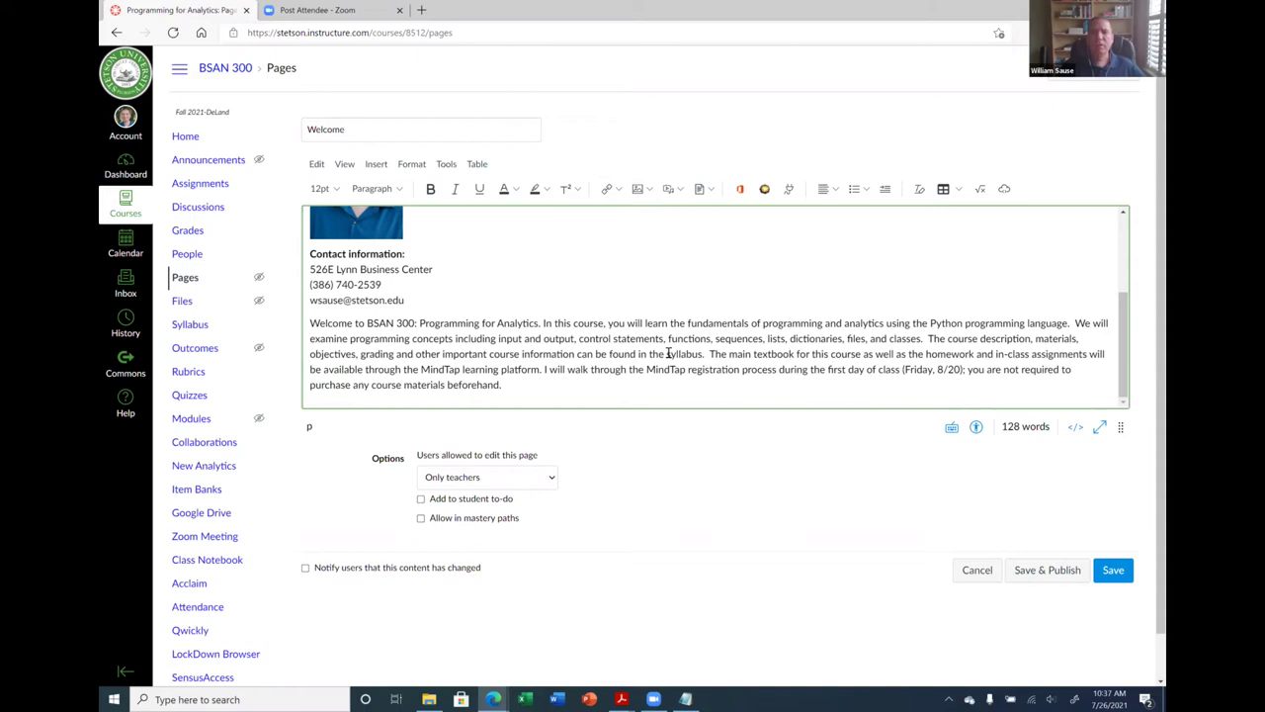
{"action": "left_click_drag", "start_coordinate": [667, 353], "coordinate": [704, 354]}
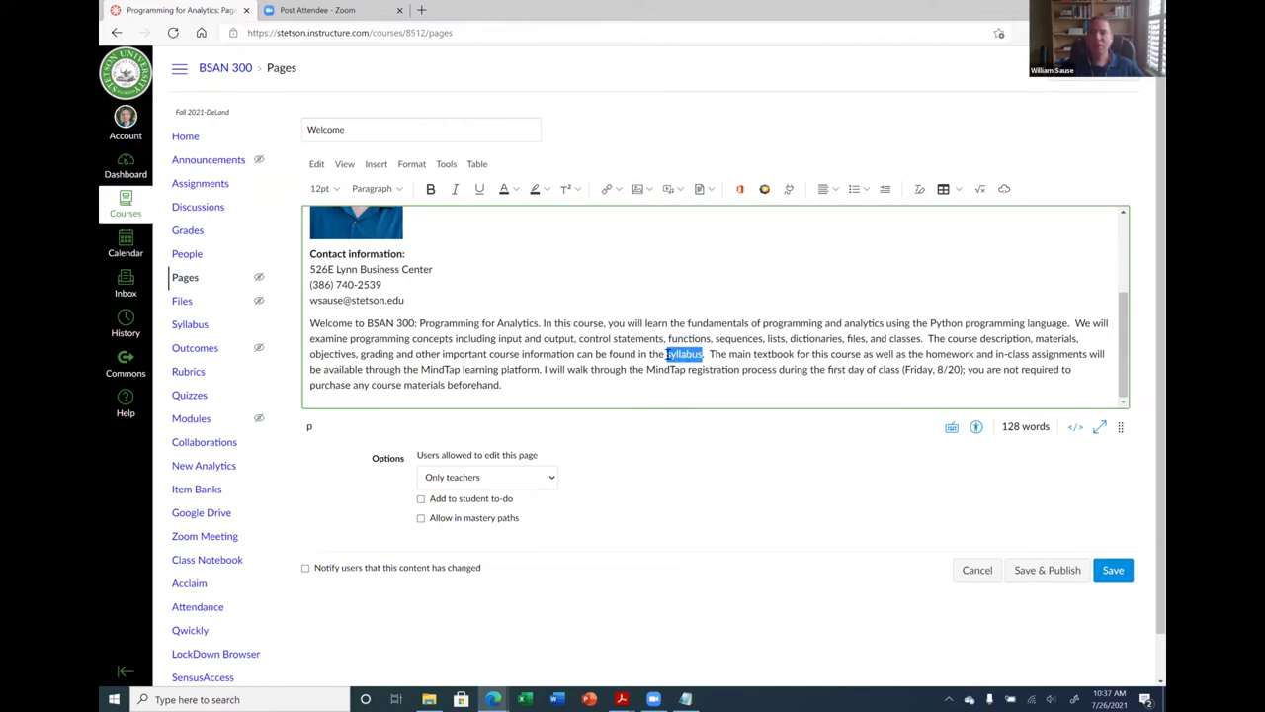
{"action": "left_click", "coordinate": [602, 191]}
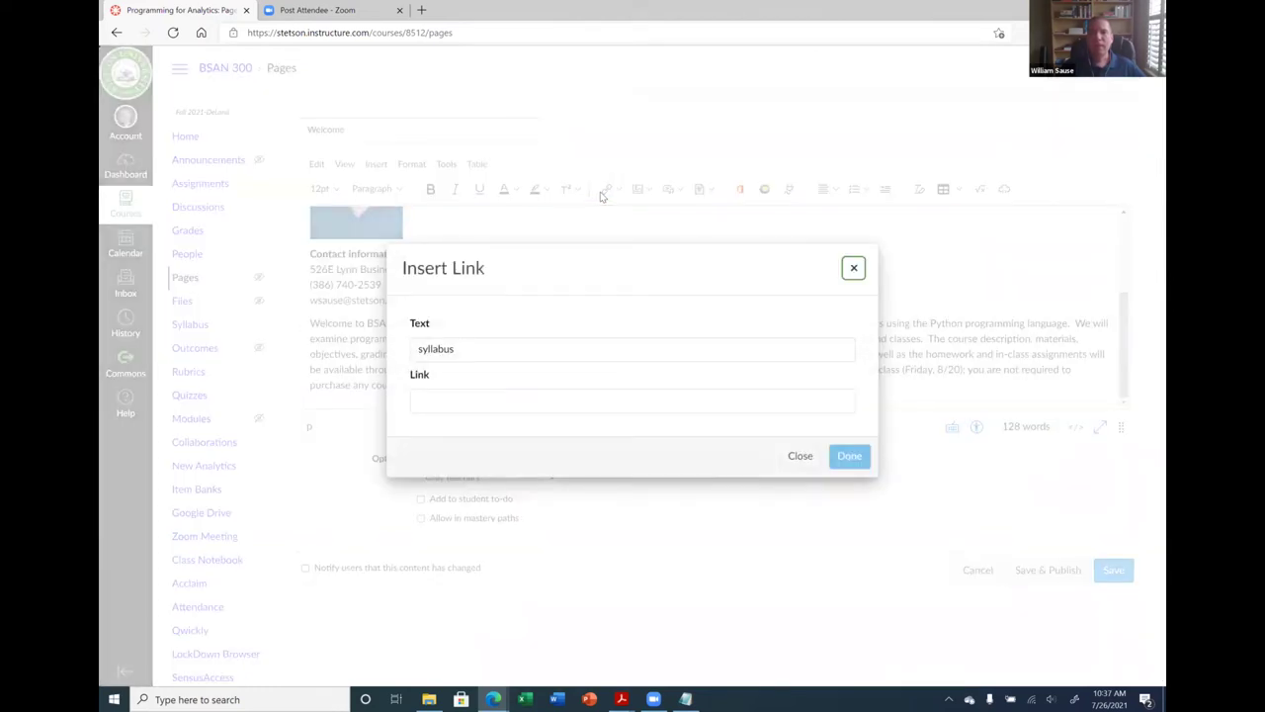
{"action": "left_click", "coordinate": [578, 397]}
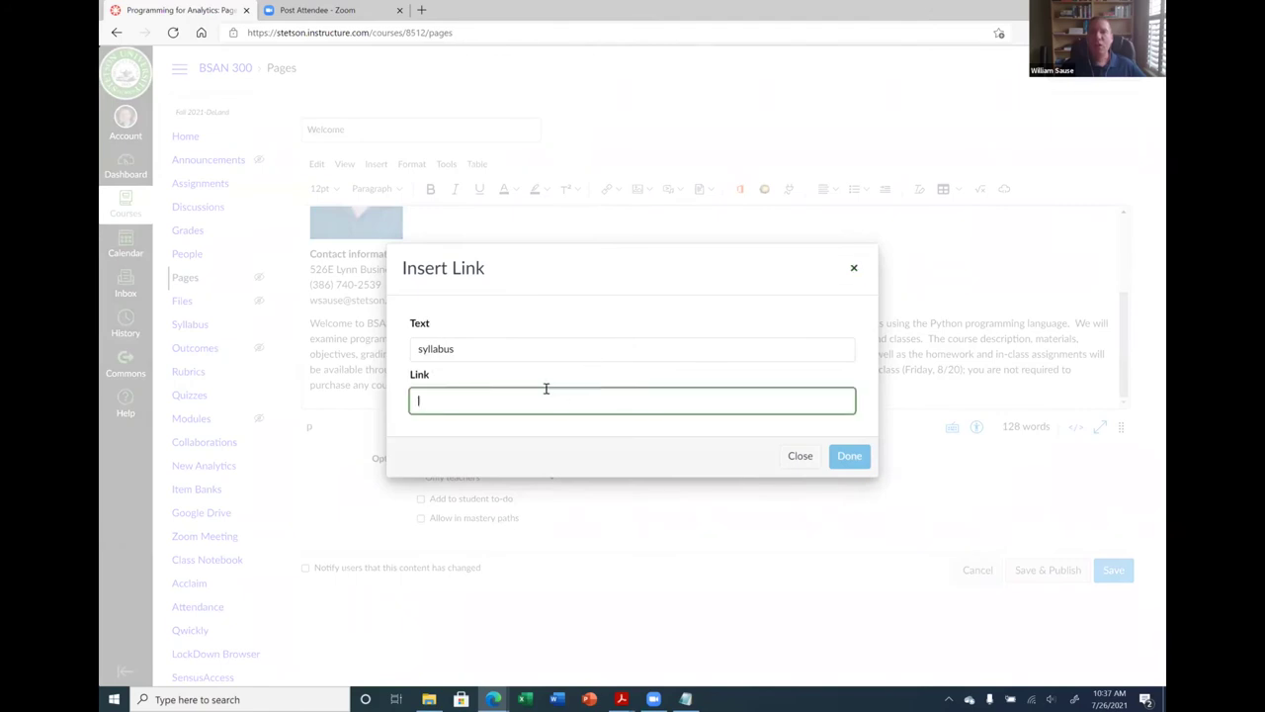
{"action": "left_click", "coordinate": [854, 268]}
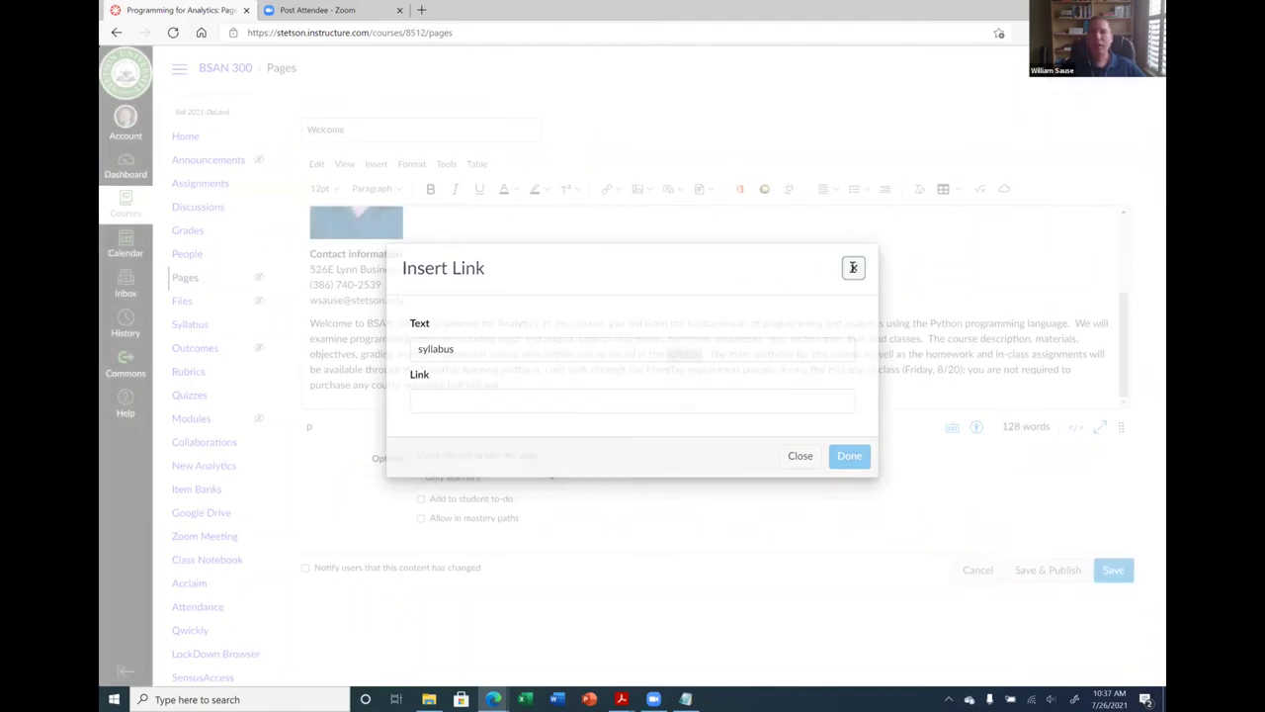
Upload the BSAN 300 Fall 2021 syllabus PDF from the files folder as a document linked to the selected word "syllabus".
{"action": "left_click", "coordinate": [698, 190]}
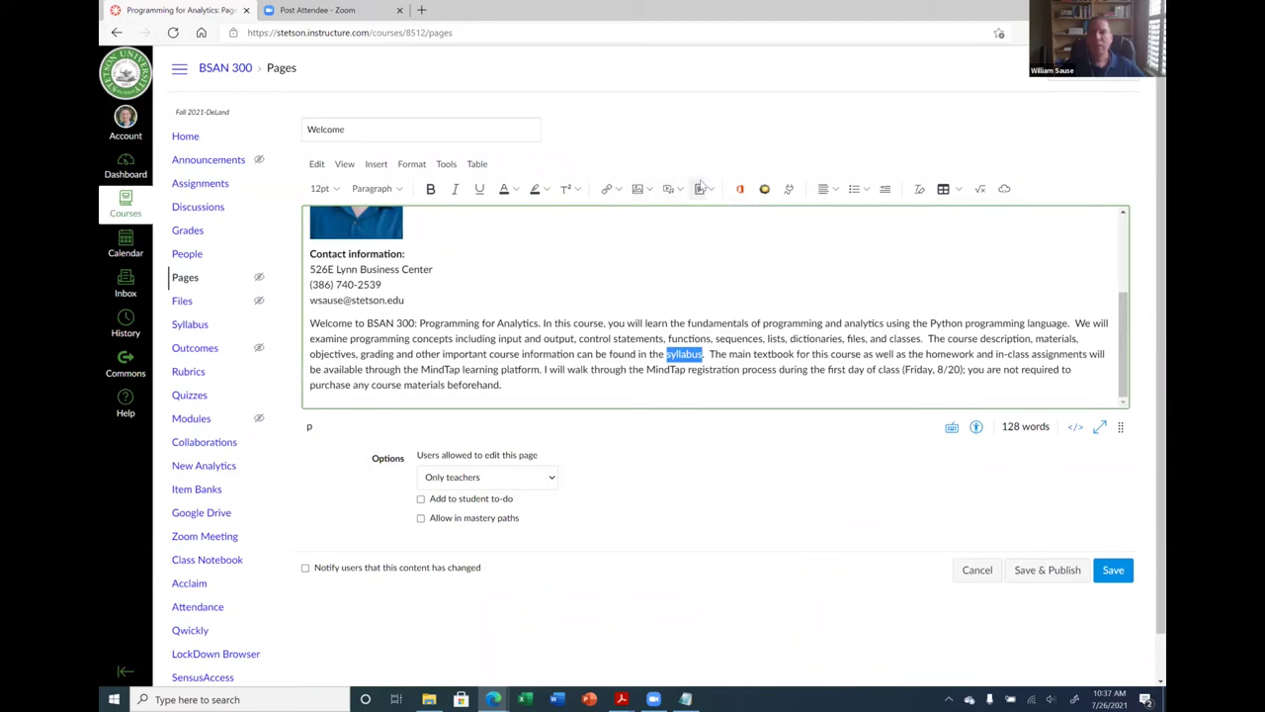
{"action": "left_click", "coordinate": [698, 190]}
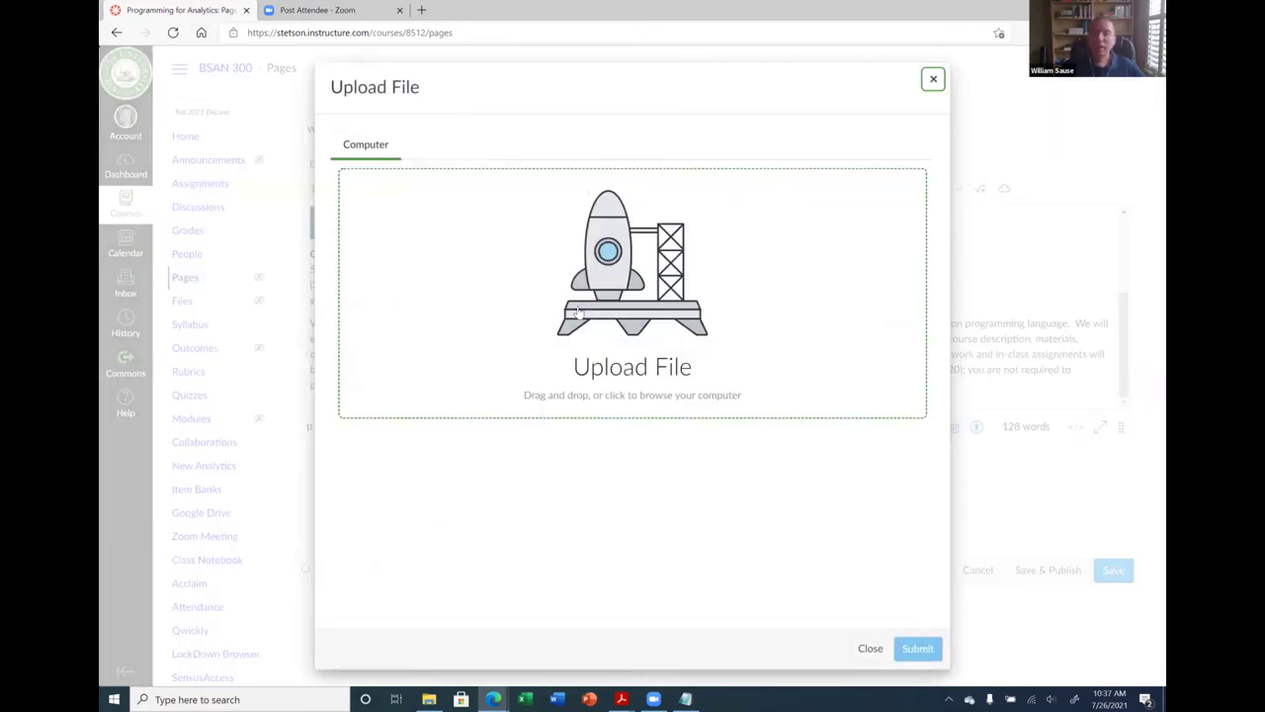
{"action": "left_click", "coordinate": [428, 699]}
{"action": "left_click", "coordinate": [247, 497]}
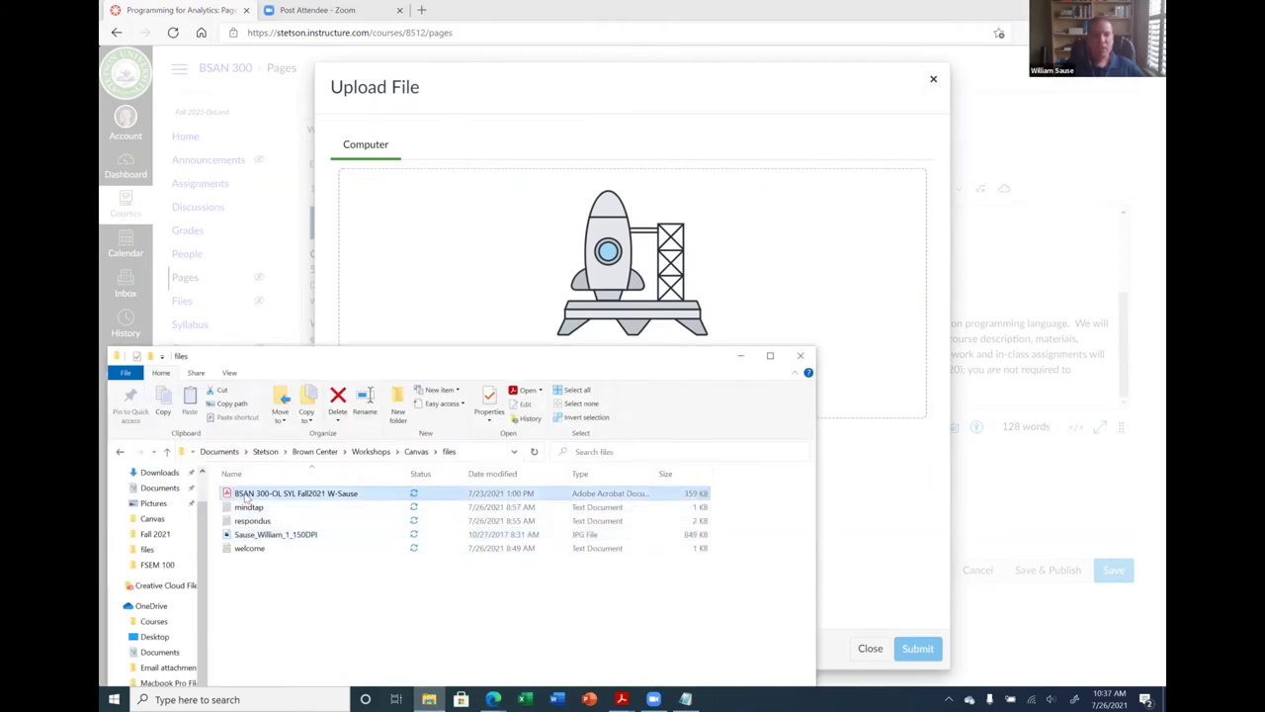
{"action": "left_click_drag", "start_coordinate": [247, 497], "coordinate": [509, 293]}
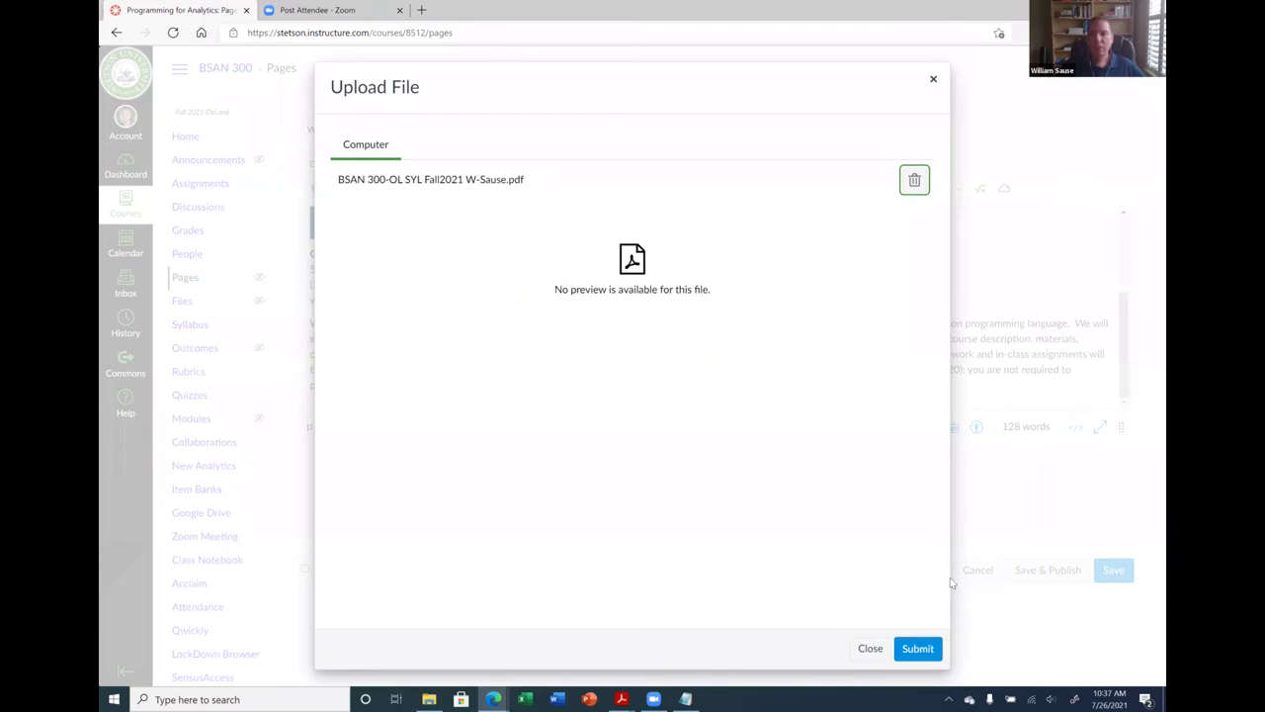
{"action": "left_click", "coordinate": [937, 651]}
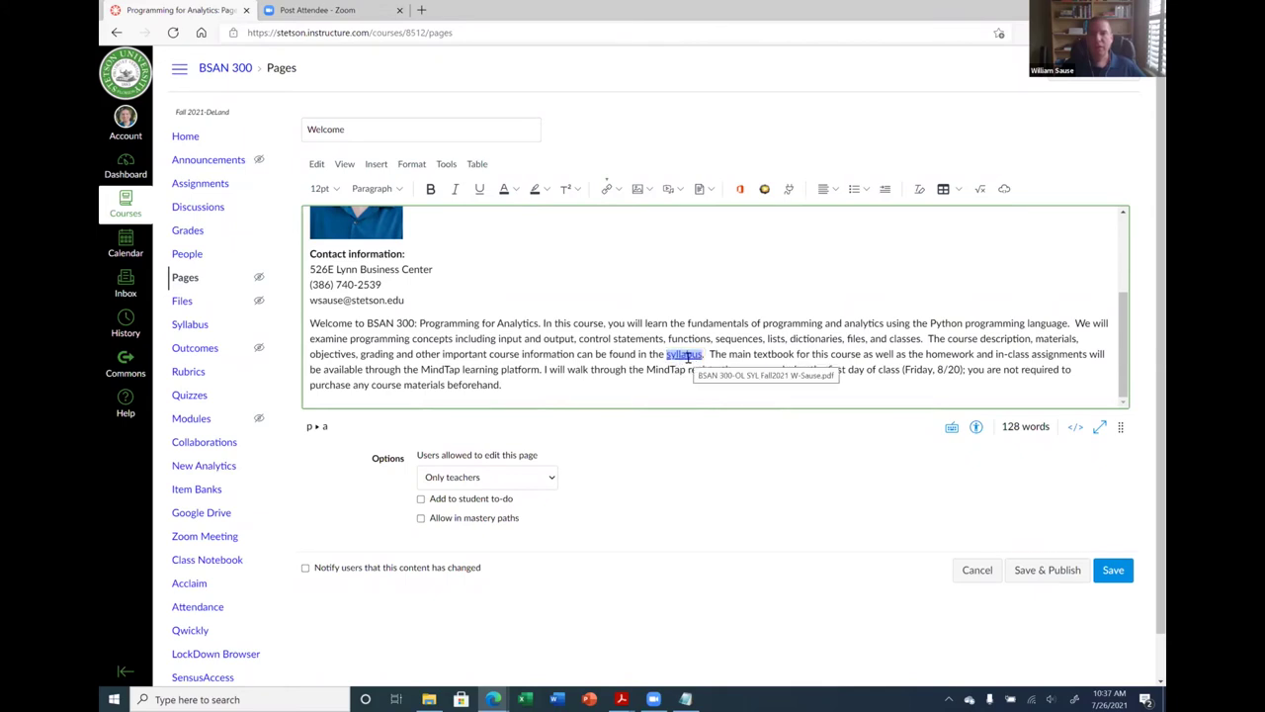
{"action": "left_click", "coordinate": [751, 360]}
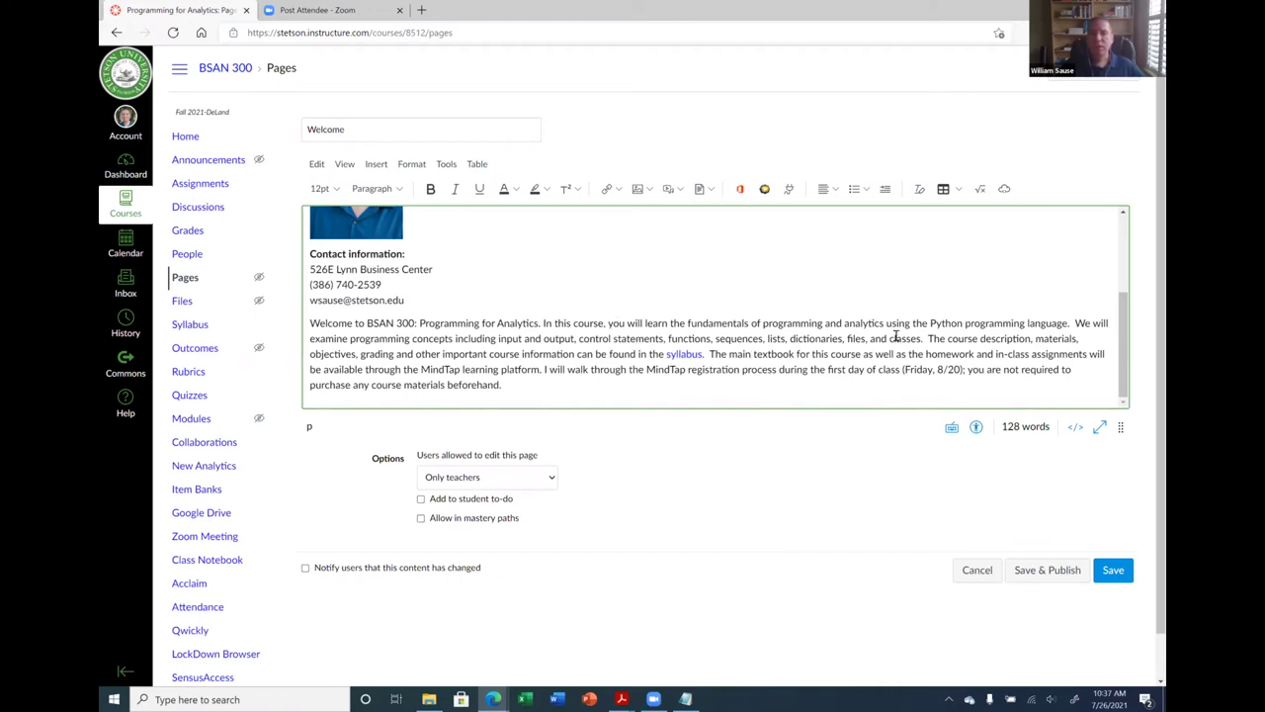
Examine the media insertion choices, the editing-permission choices and the student to-do option for the Welcome page.
{"action": "left_click", "coordinate": [681, 191]}
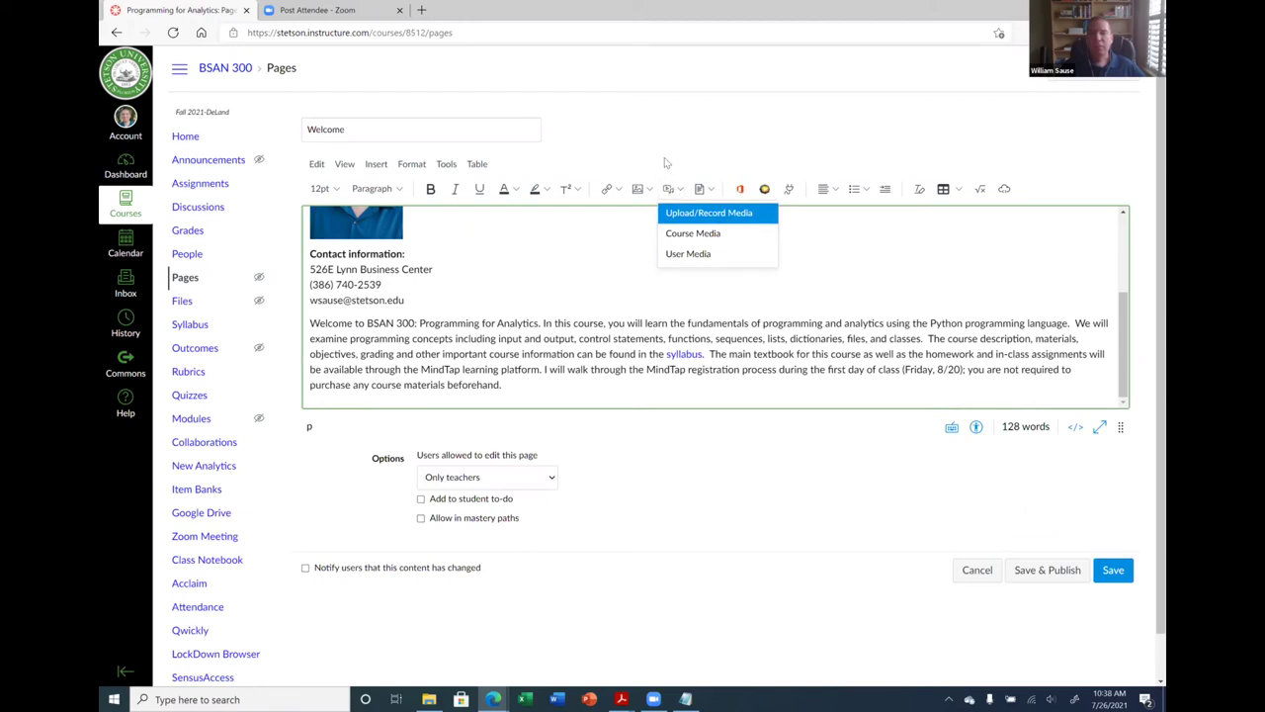
{"action": "left_click", "coordinate": [674, 193]}
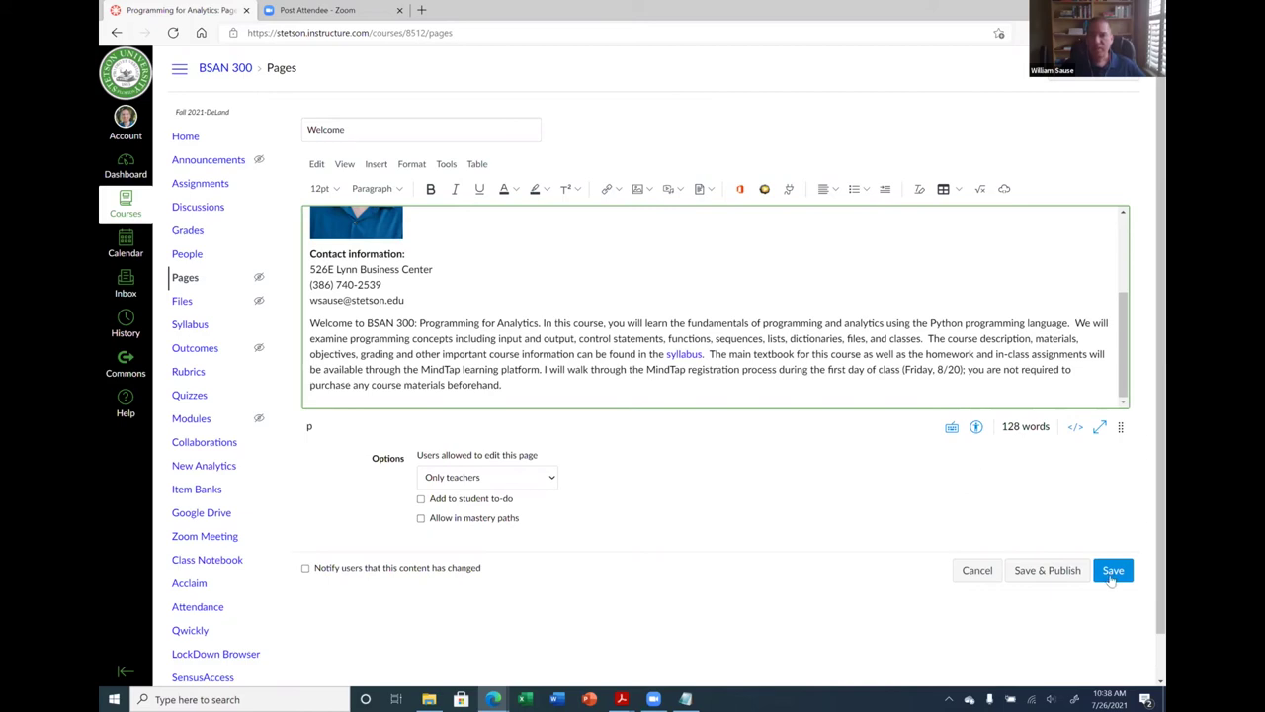
{"action": "left_click", "coordinate": [549, 479]}
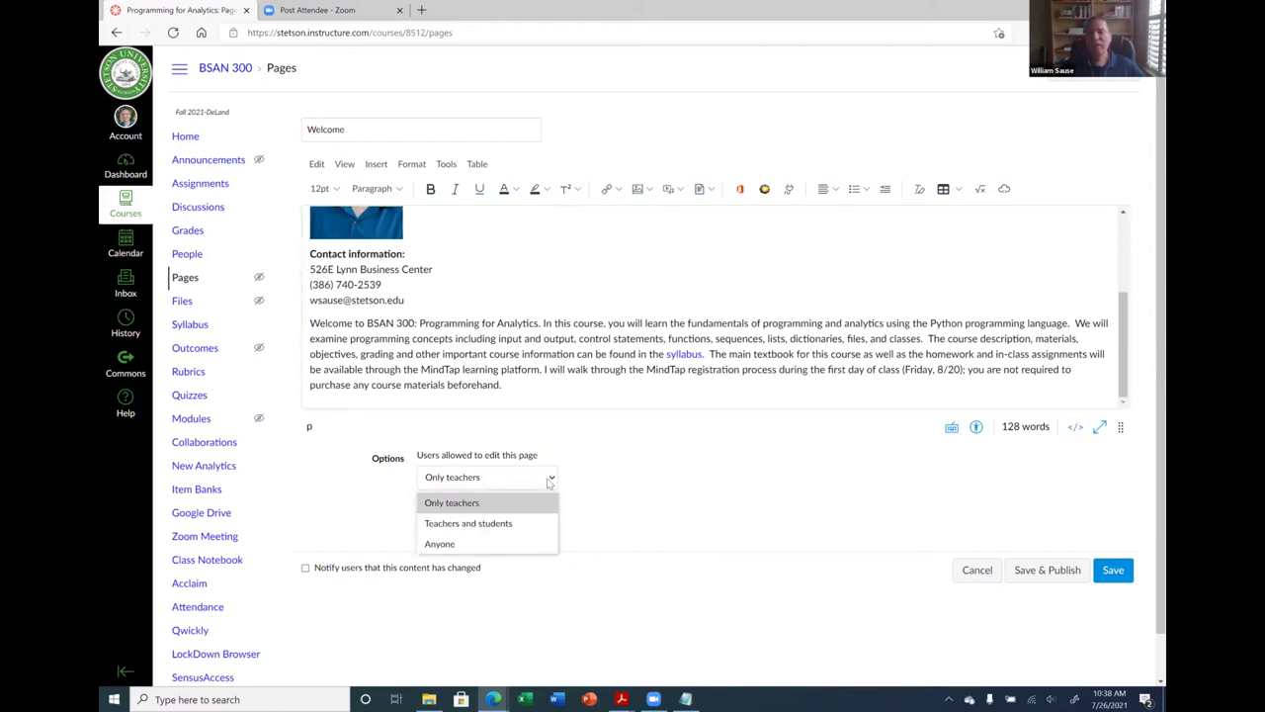
{"action": "left_click", "coordinate": [548, 481]}
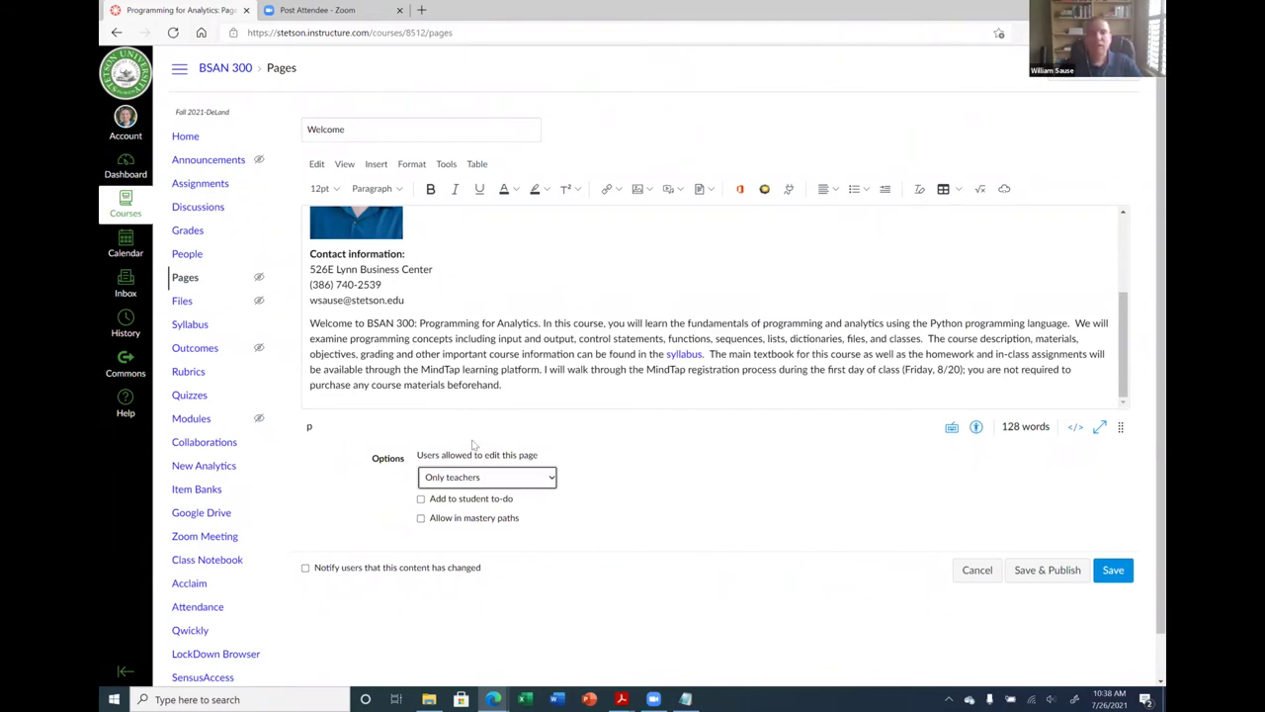
{"action": "left_click", "coordinate": [530, 478]}
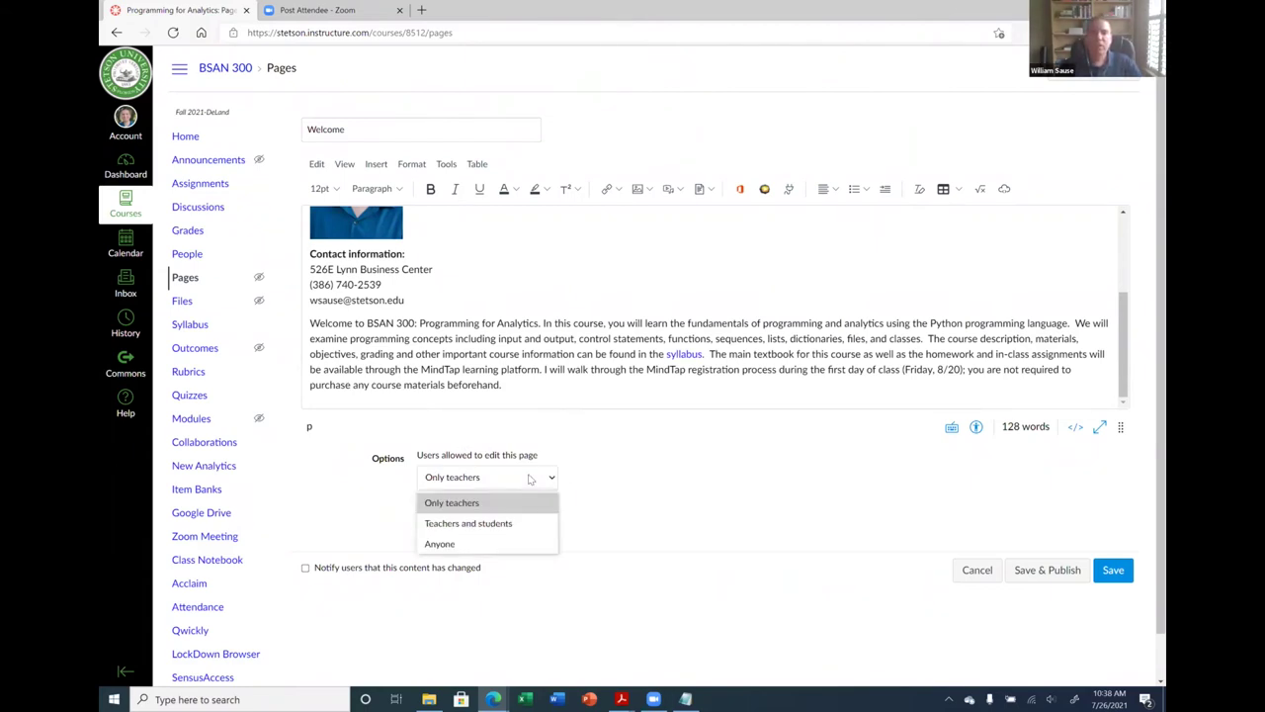
{"action": "left_click", "coordinate": [530, 479]}
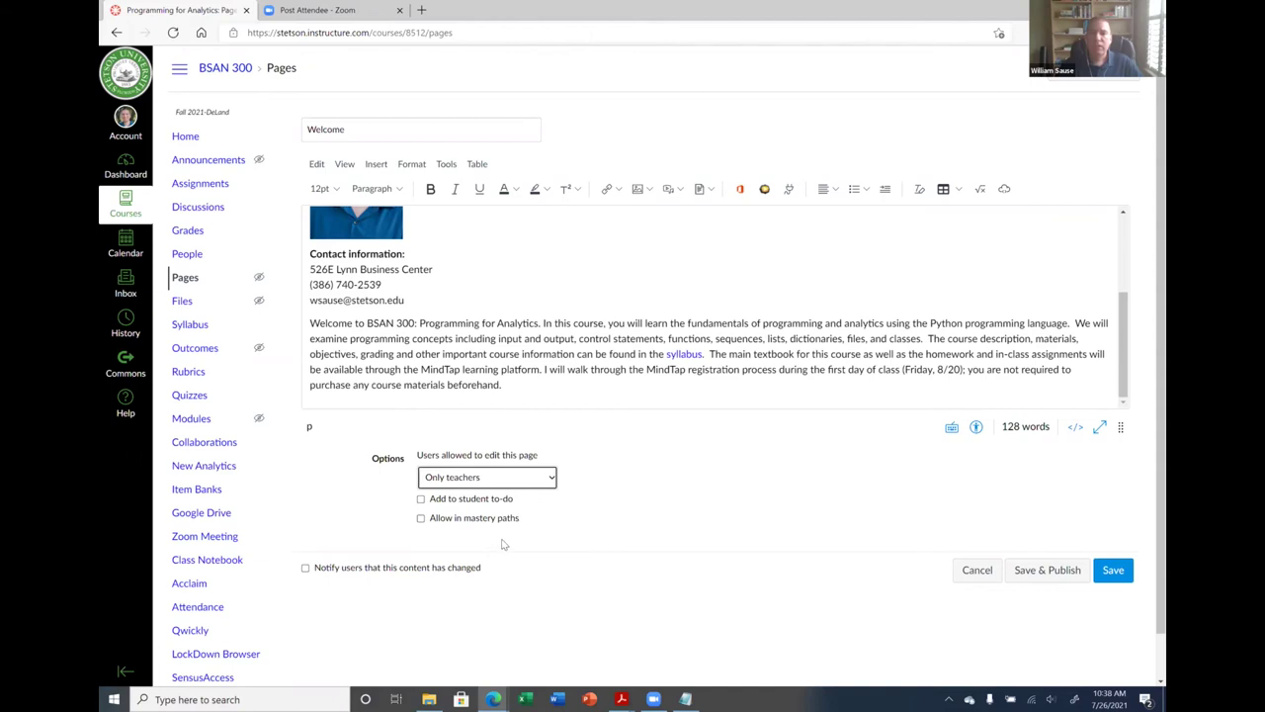
{"action": "left_click", "coordinate": [421, 499]}
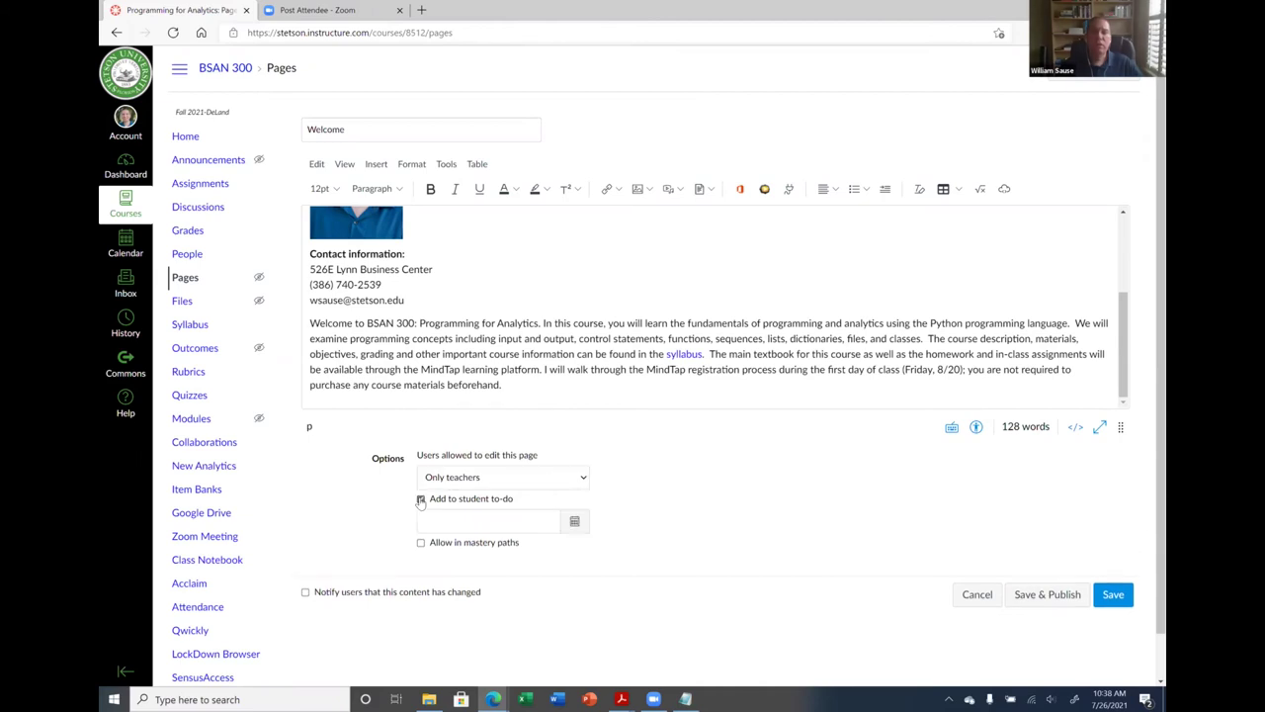
{"action": "left_click", "coordinate": [421, 499]}
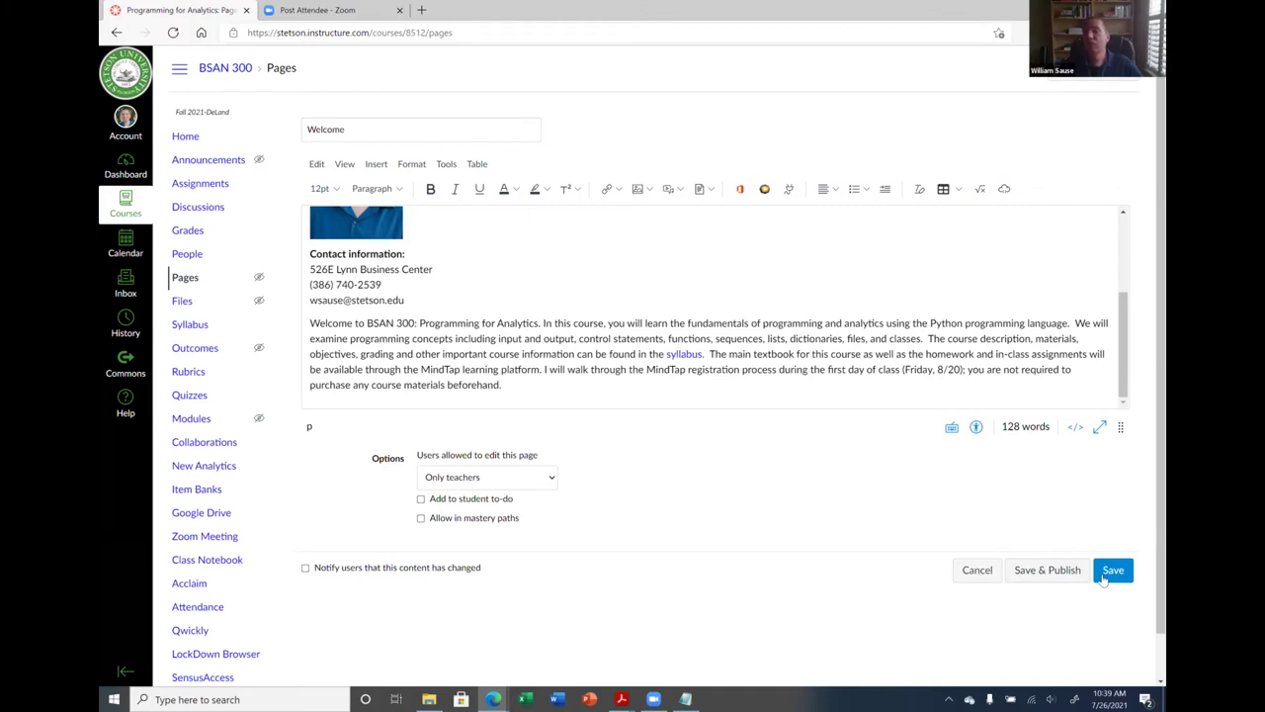
Save and publish the Welcome page.
{"action": "left_click", "coordinate": [1037, 571]}
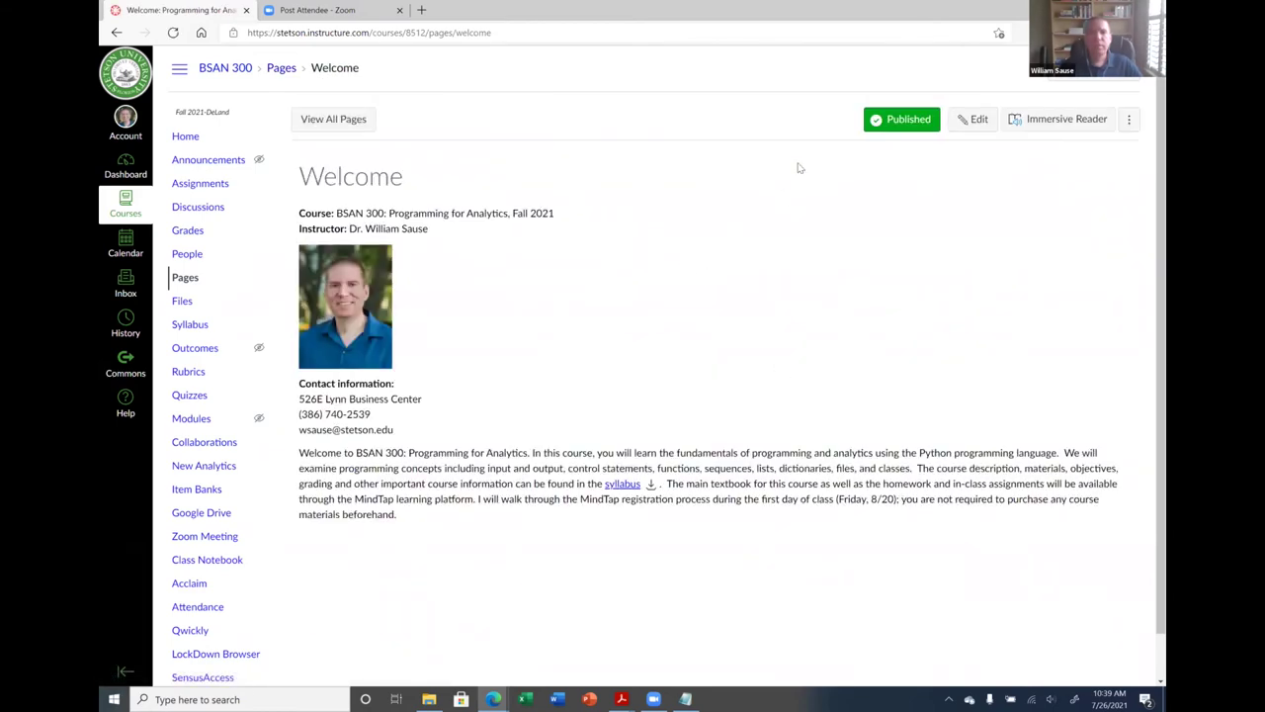
Unpublish the Welcome page from the course's page list and publish it again.
{"action": "left_click", "coordinate": [187, 282]}
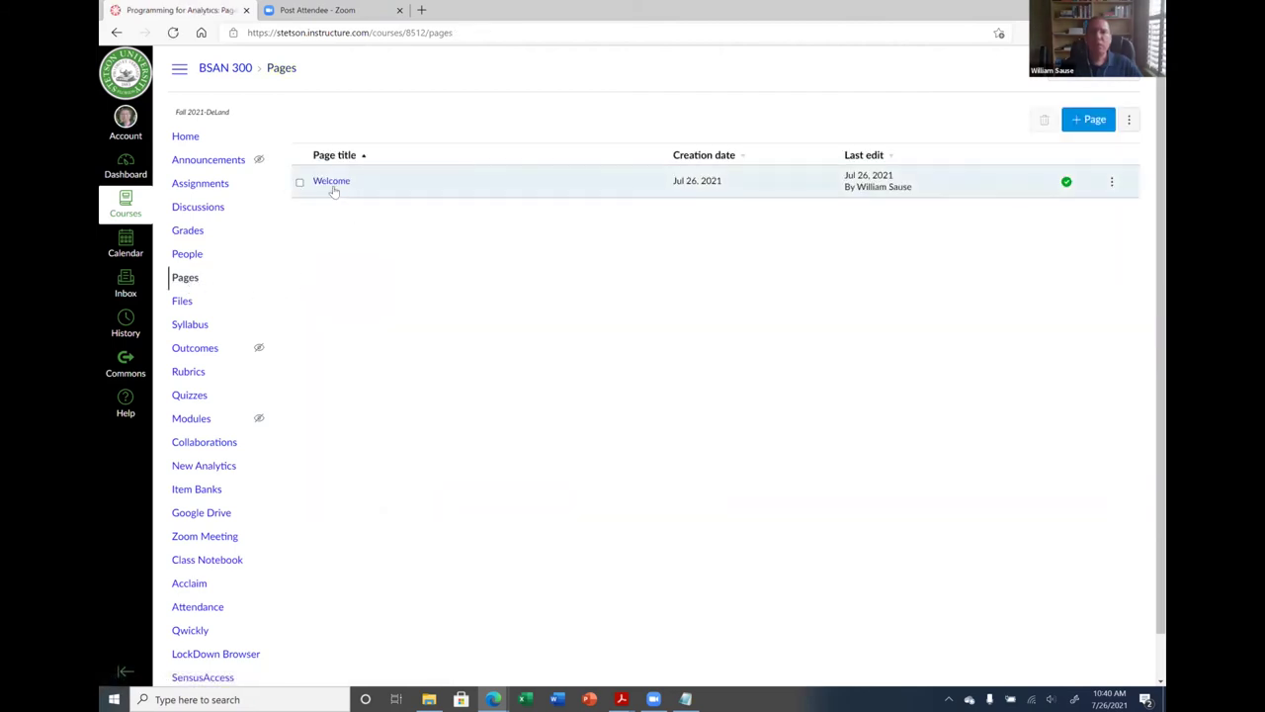
{"action": "left_click", "coordinate": [1067, 183]}
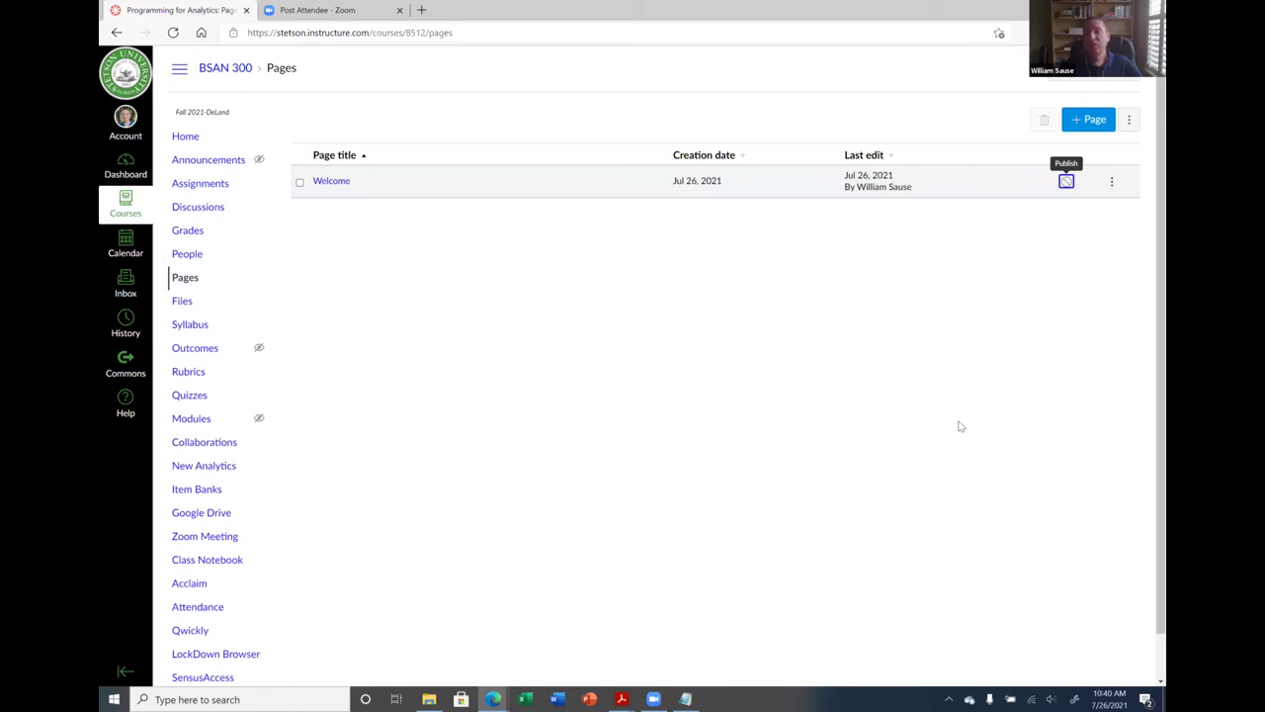
{"action": "left_click", "coordinate": [1067, 181]}
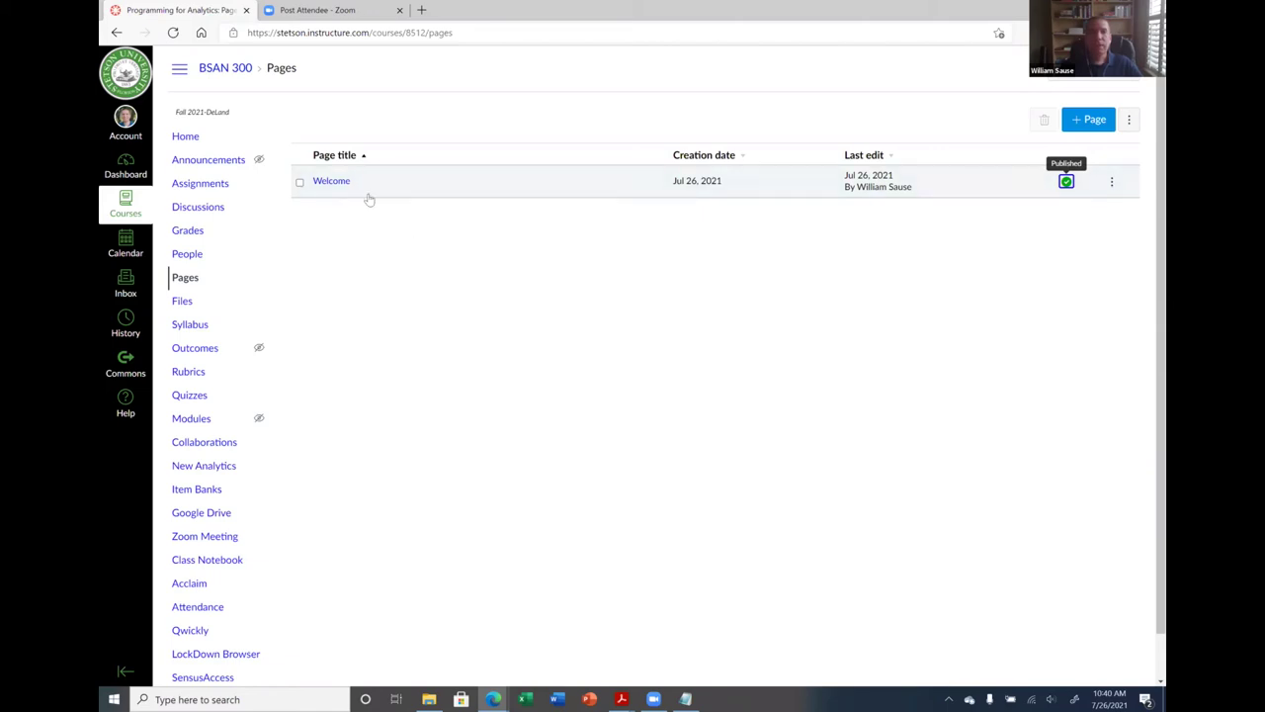
View the published Welcome page and preview the PDF behind its syllabus link, closing the preview when done.
{"action": "left_click", "coordinate": [334, 182]}
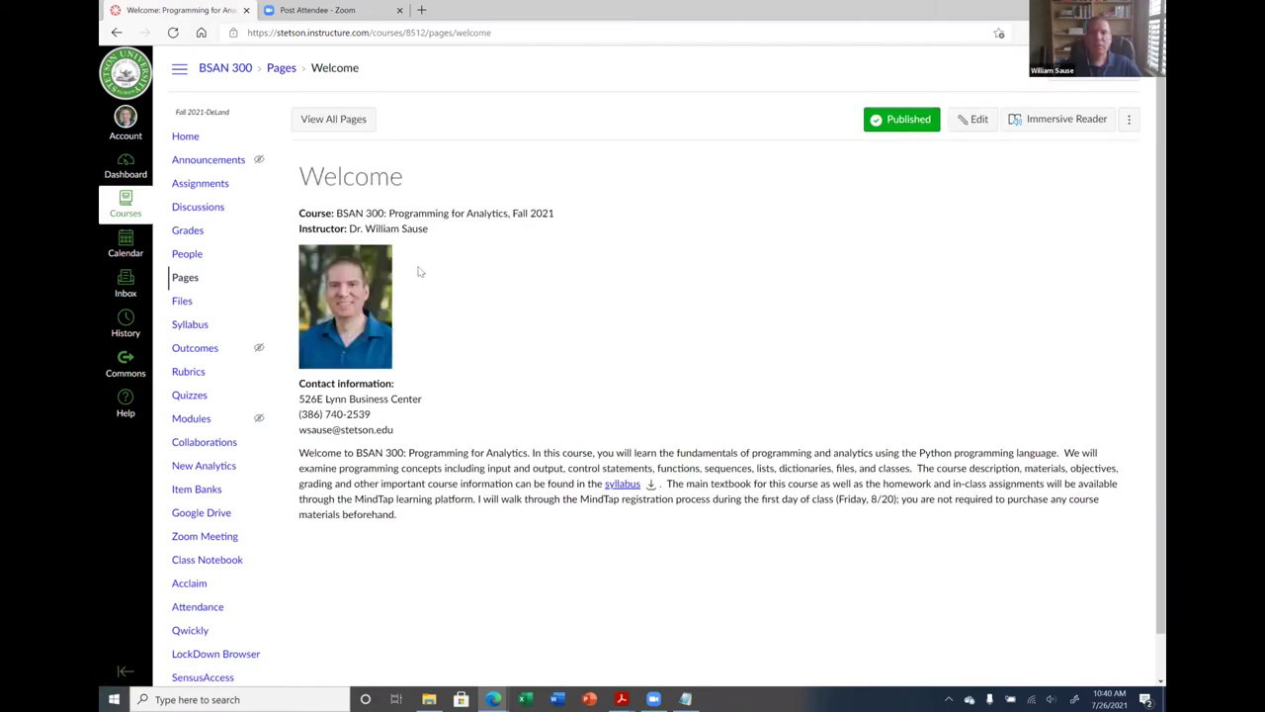
{"action": "left_click", "coordinate": [619, 484]}
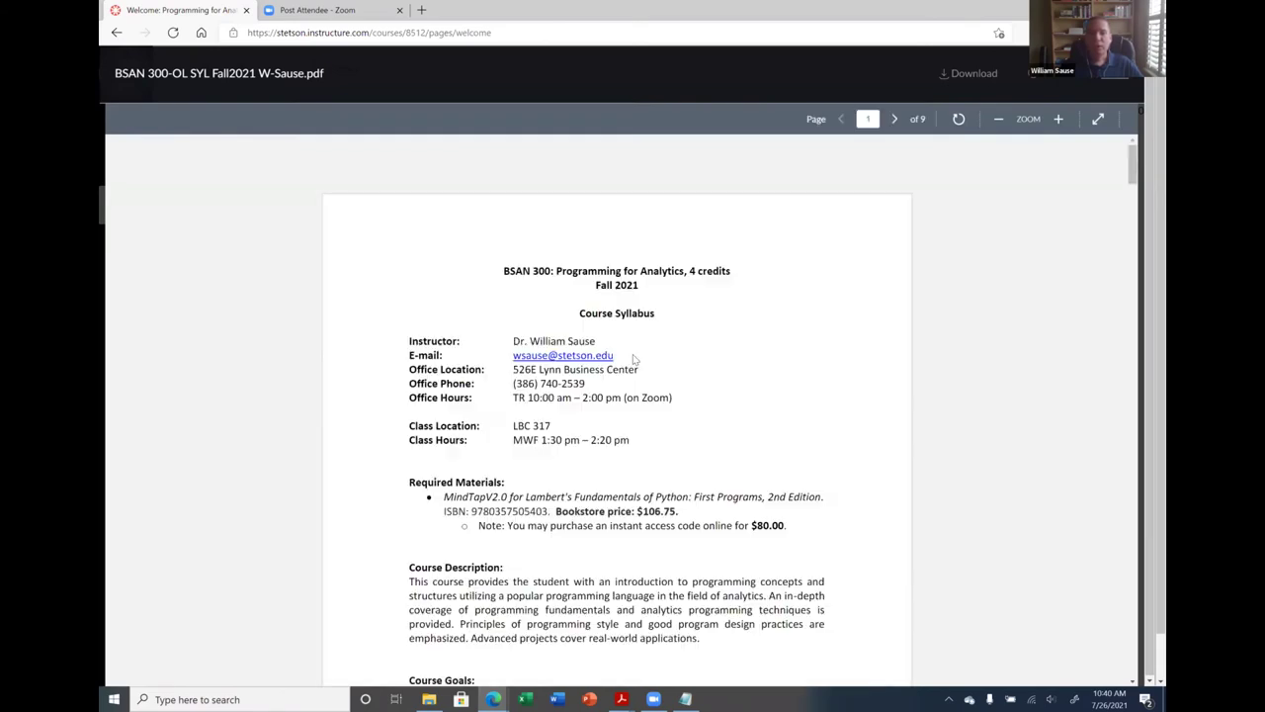
{"action": "scroll", "coordinate": [633, 371], "scroll_direction": "down", "scroll_amount": 6}
{"action": "scroll", "coordinate": [633, 384], "scroll_direction": "up", "scroll_amount": 6}
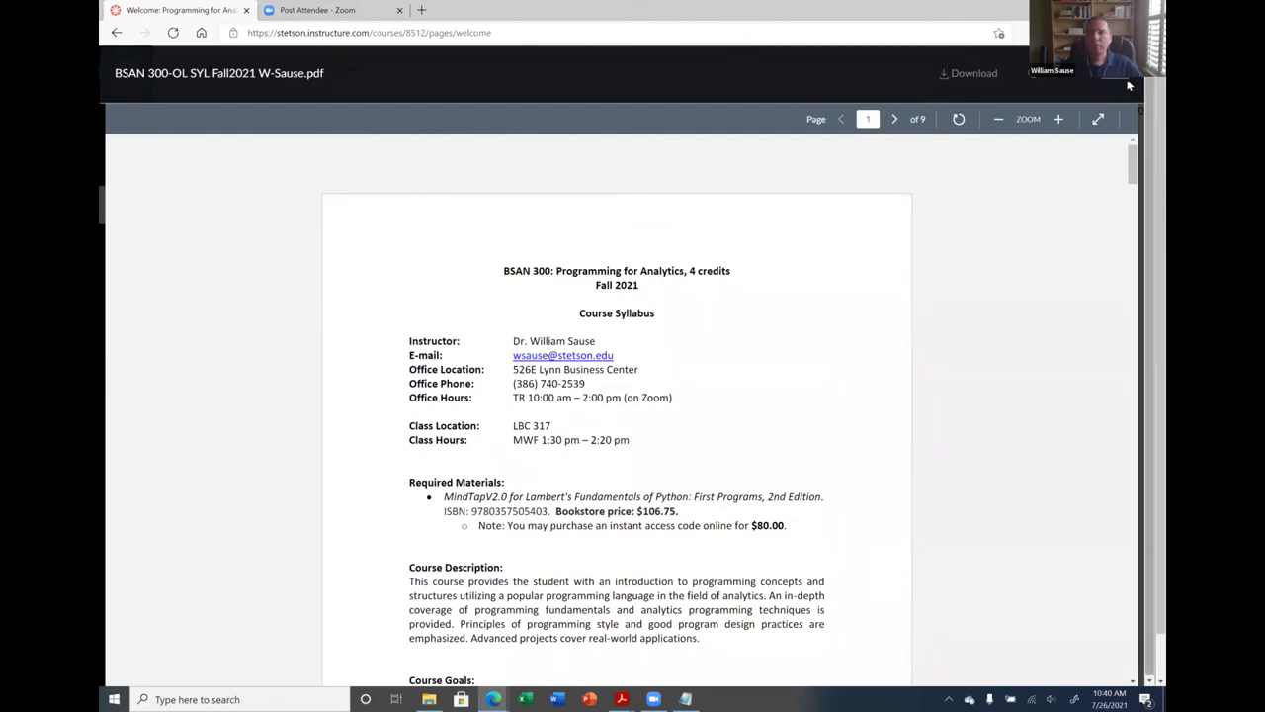
{"action": "left_click", "coordinate": [1129, 86]}
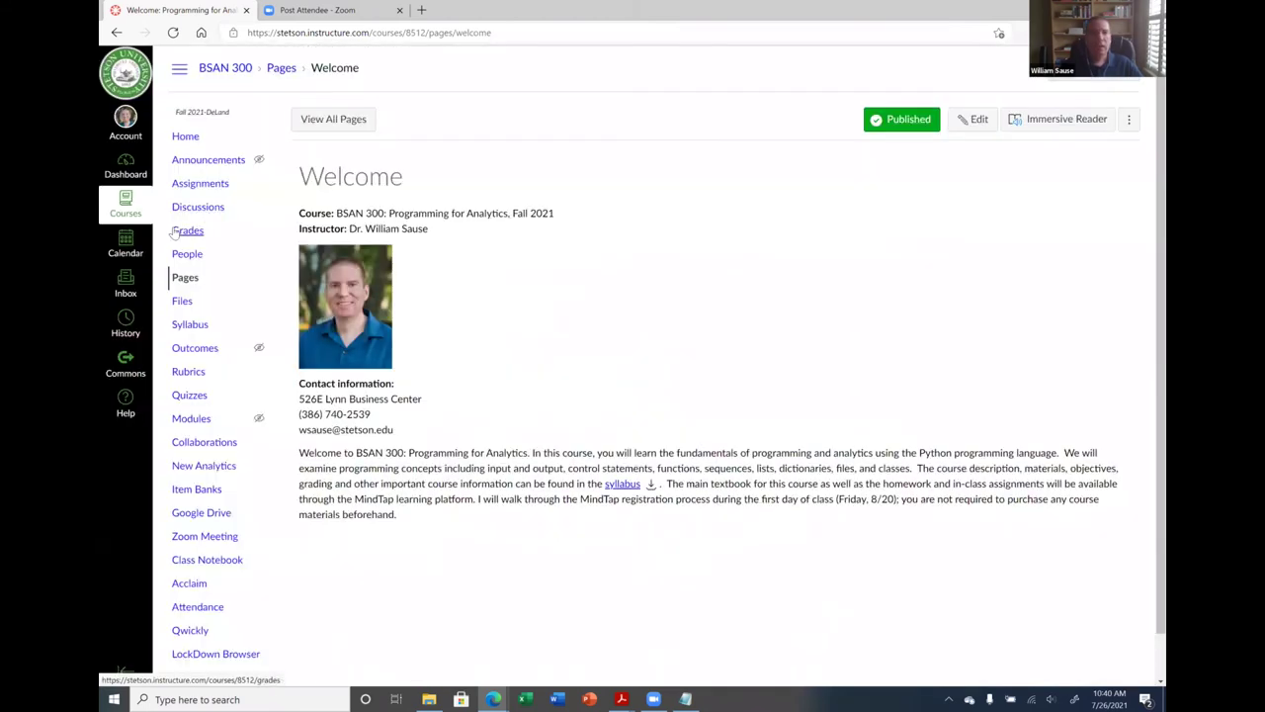
Check the uploaded syllabus and photo in the Uploaded Media folder of the course files.
{"action": "left_click", "coordinate": [178, 307]}
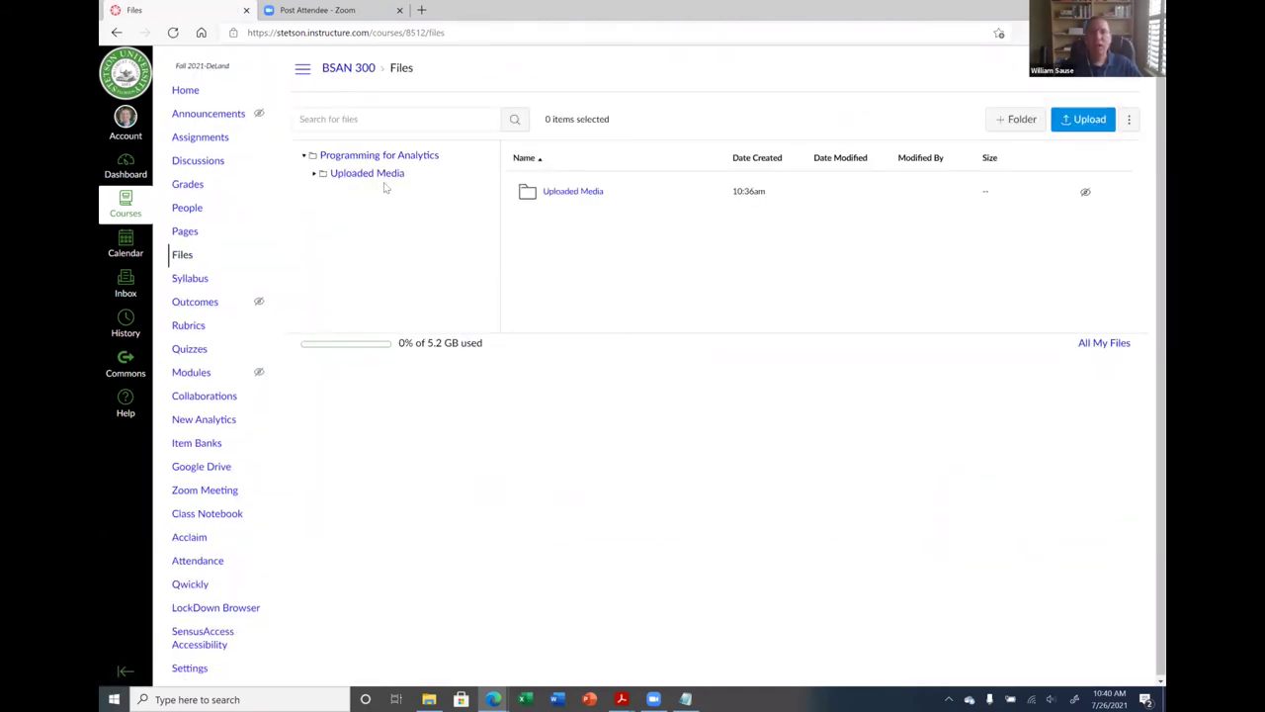
{"action": "left_click", "coordinate": [384, 182]}
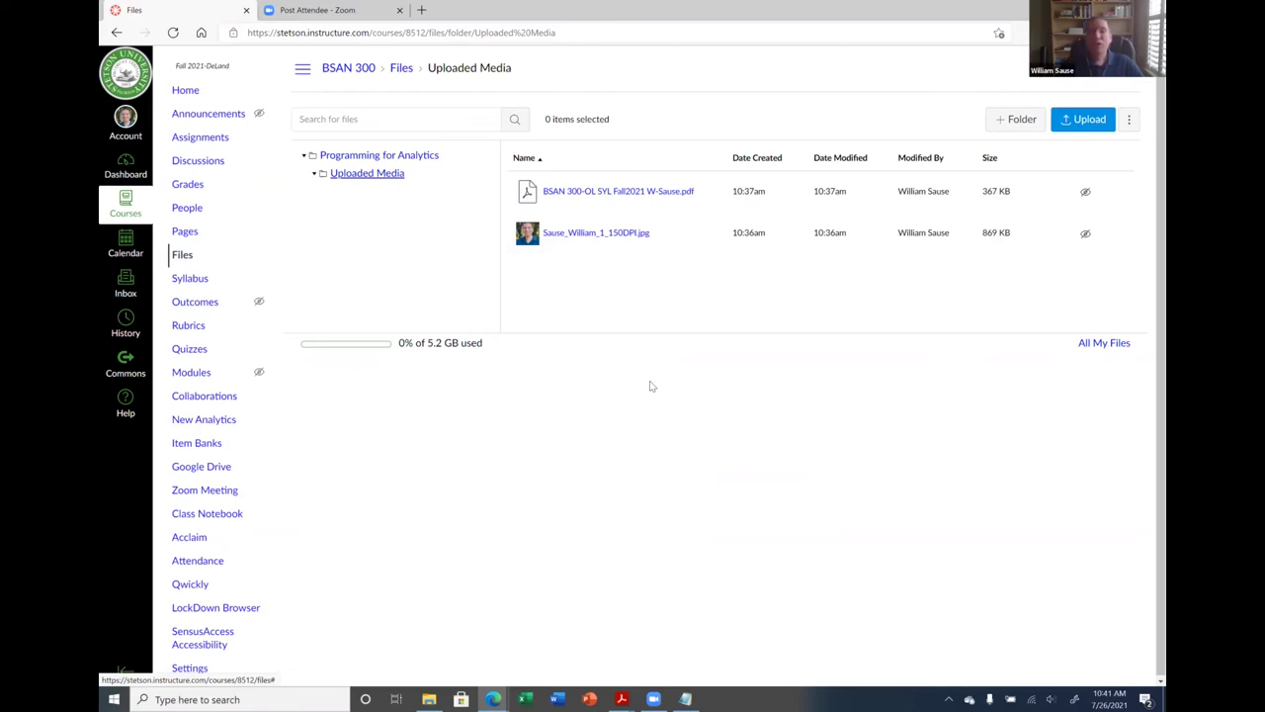
{"action": "left_click", "coordinate": [183, 255]}
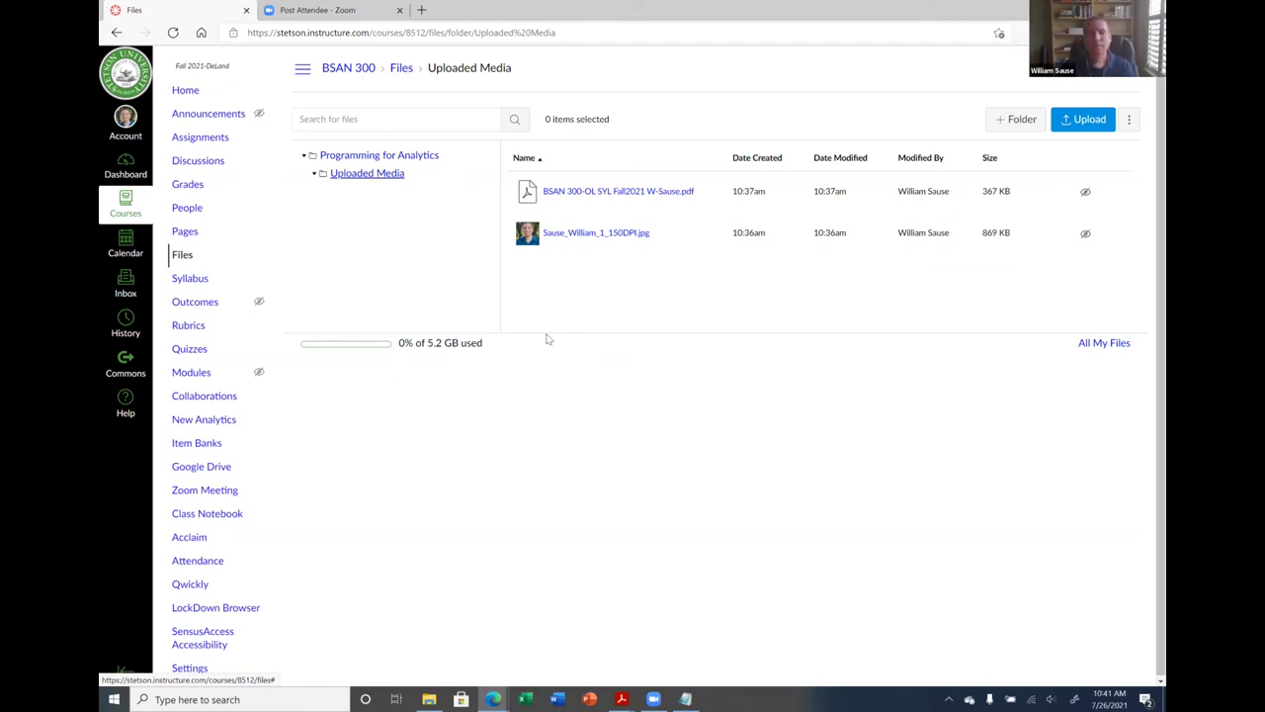
Set the Welcome page as the course's front page from the page list.
{"action": "left_click", "coordinate": [186, 233]}
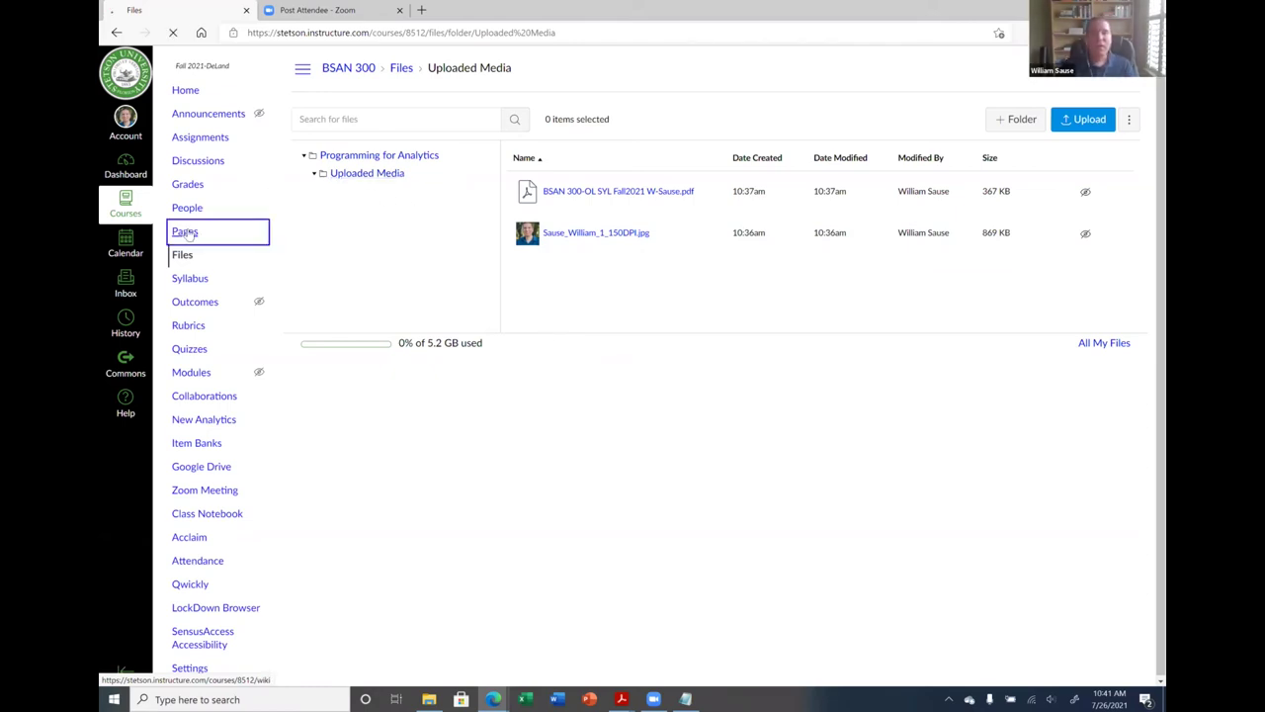
{"action": "left_click", "coordinate": [187, 91]}
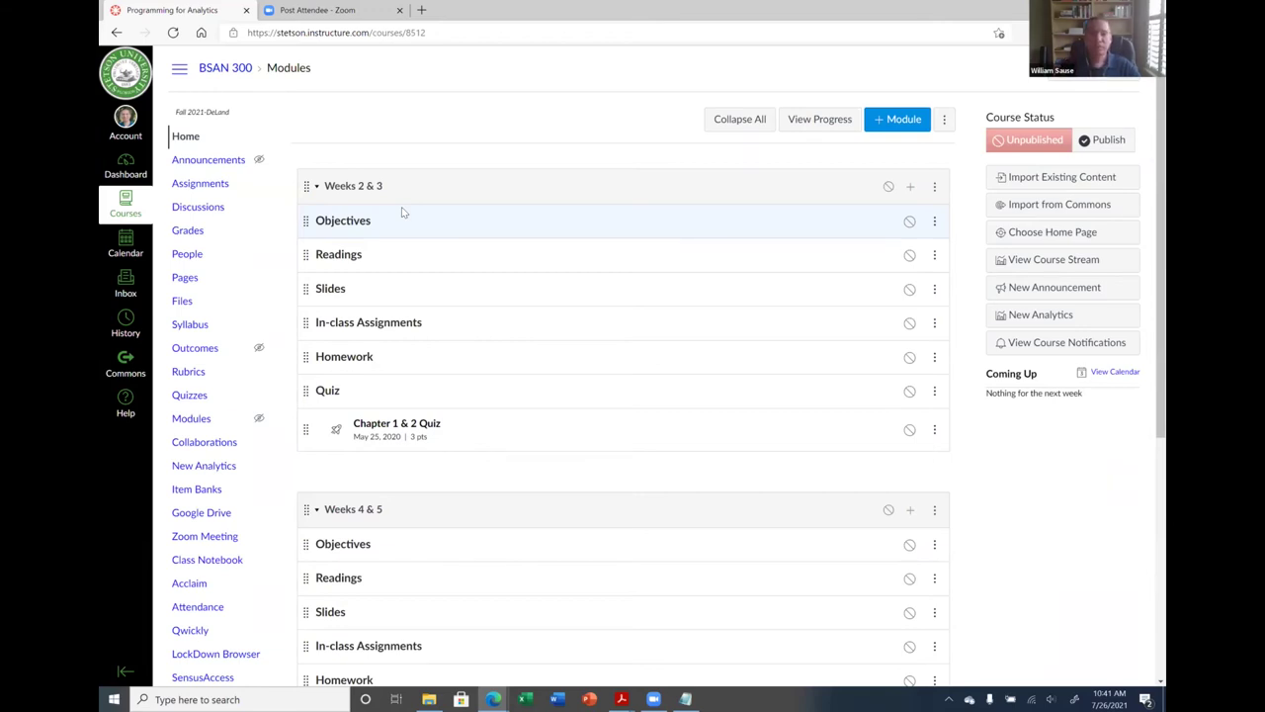
{"action": "left_click", "coordinate": [185, 281]}
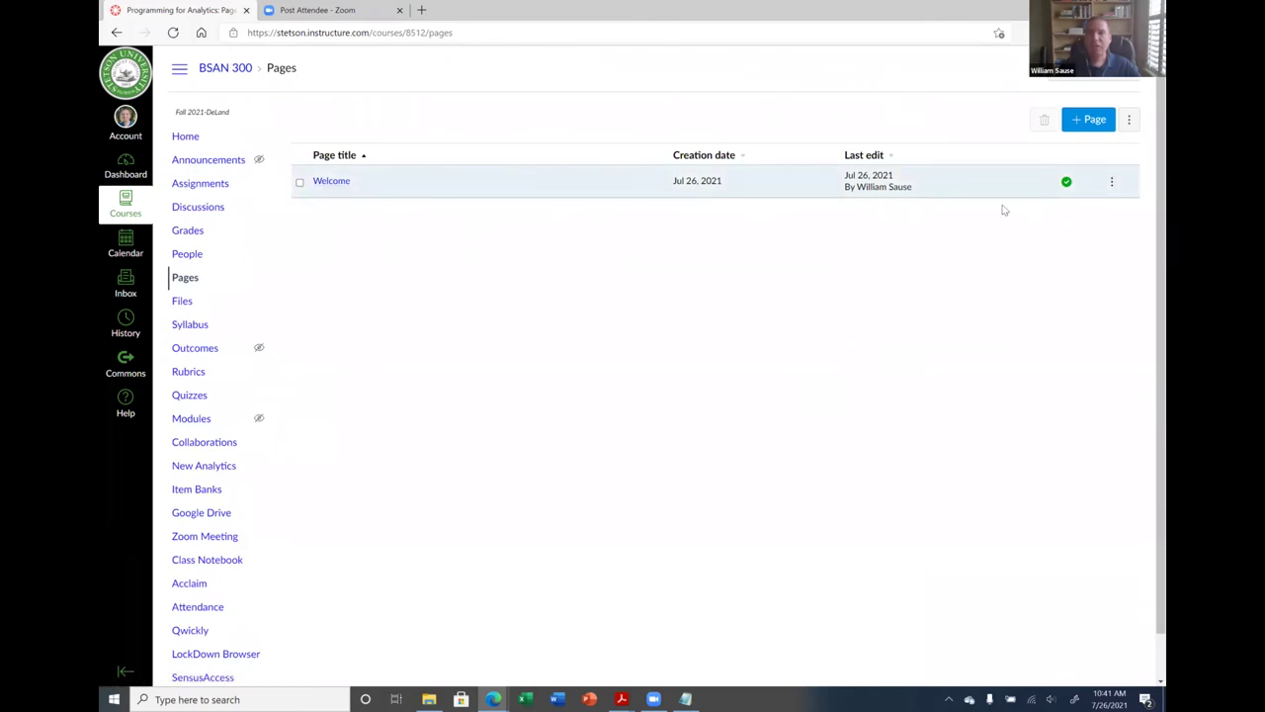
{"action": "left_click", "coordinate": [1112, 184]}
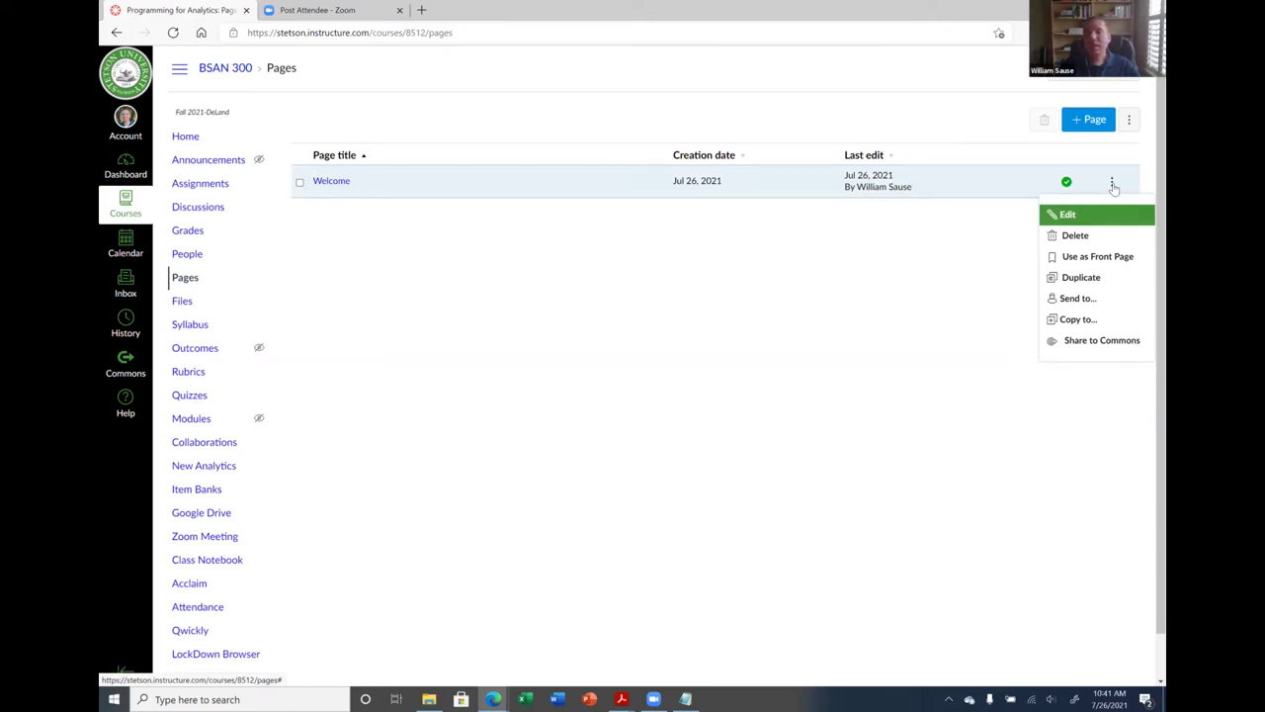
{"action": "left_click", "coordinate": [1091, 259]}
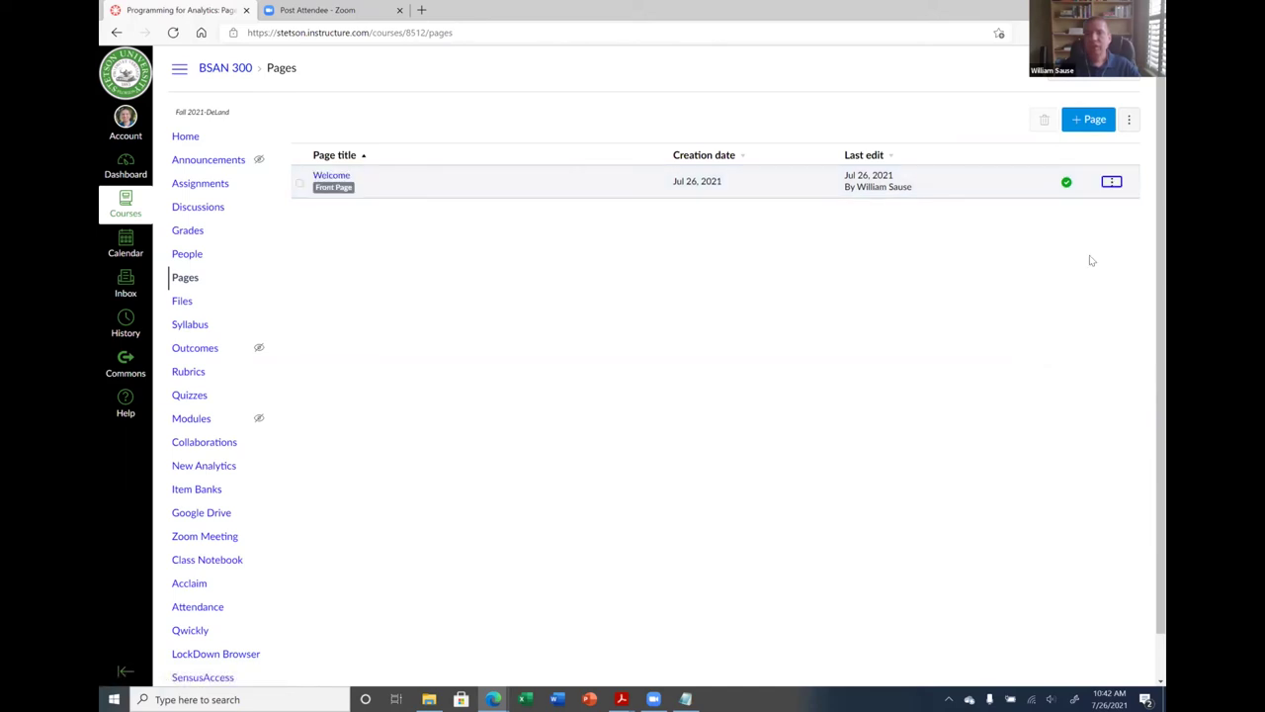
{"action": "left_click", "coordinate": [337, 191]}
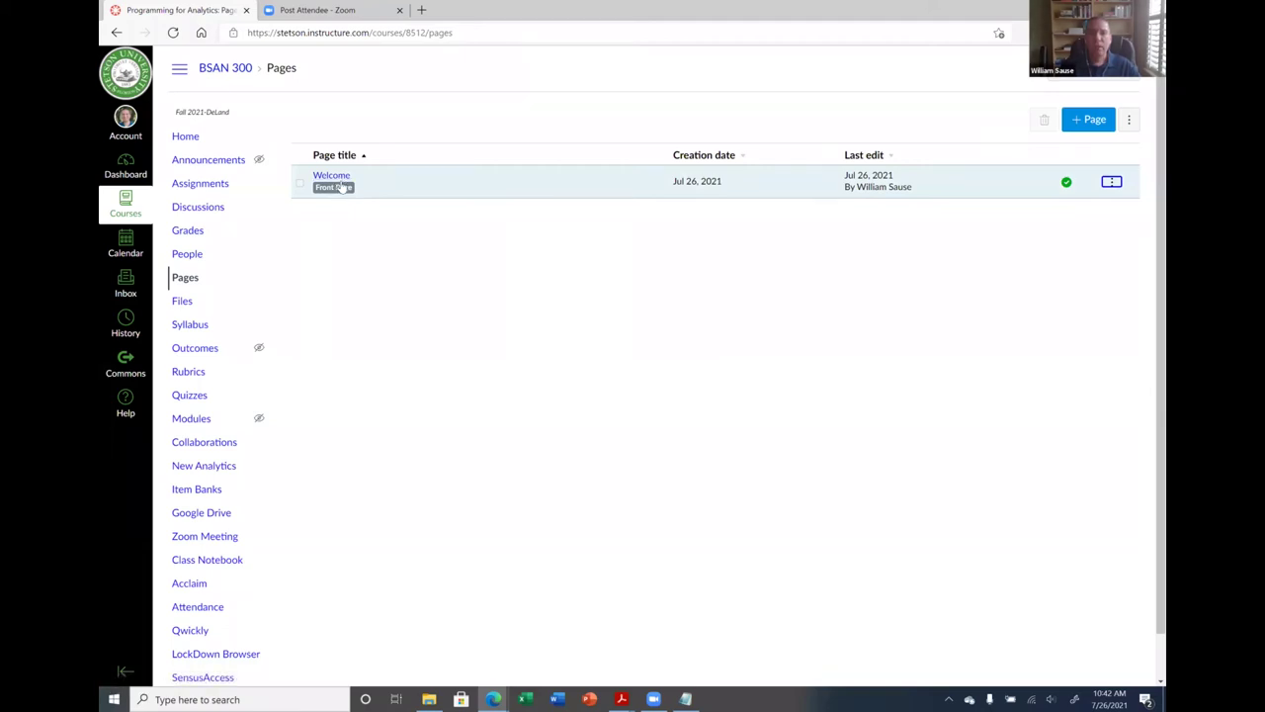
Select Pages Front Page as the course home page choice and follow its Change link to the page list.
{"action": "left_click", "coordinate": [185, 138]}
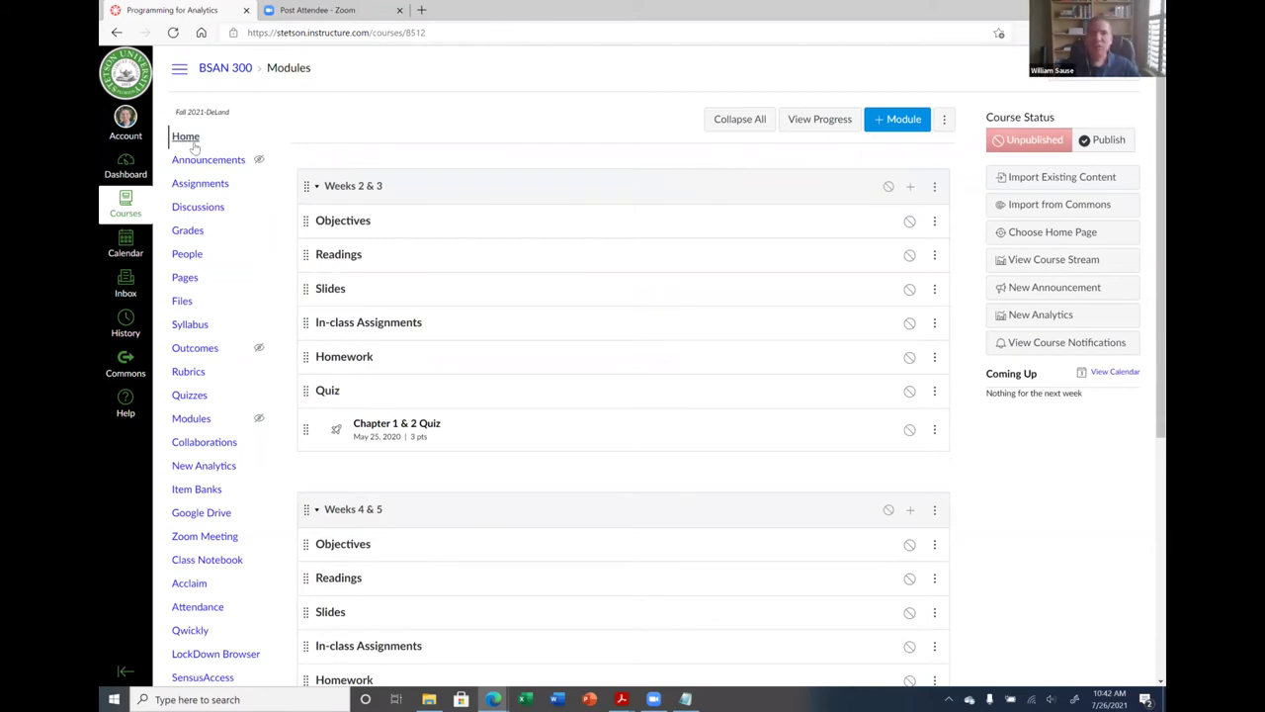
{"action": "left_click", "coordinate": [1060, 234]}
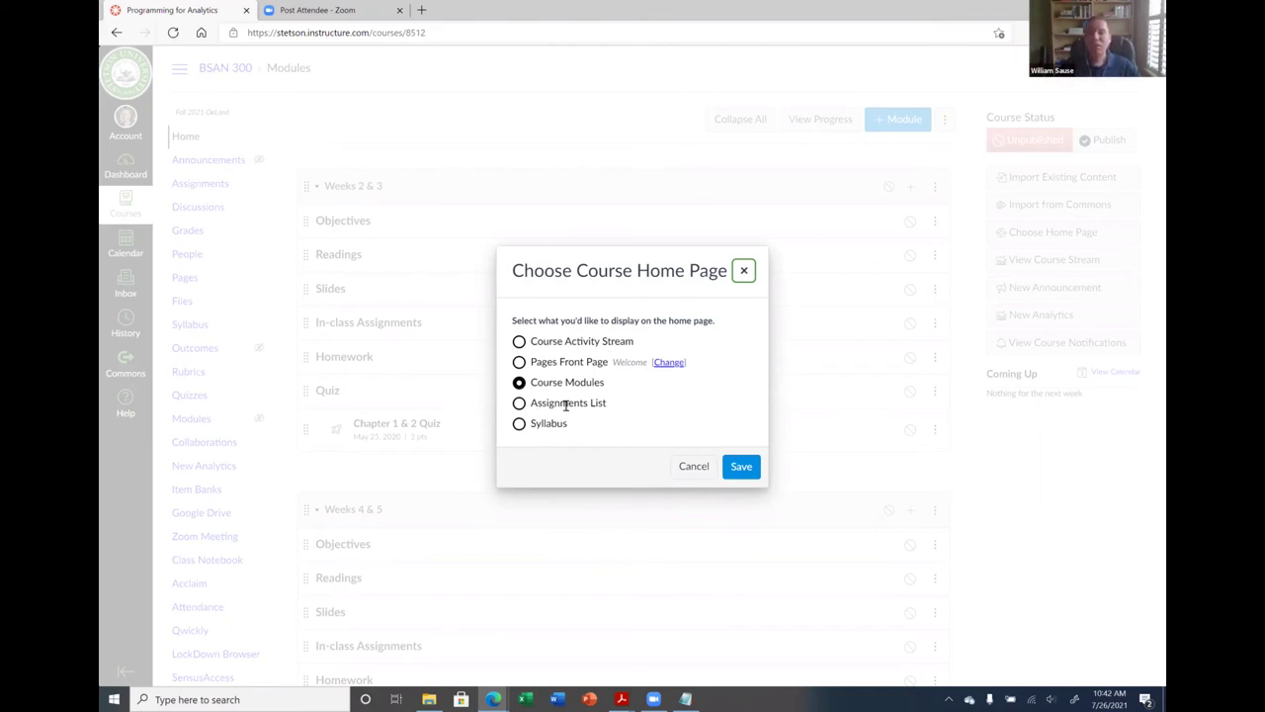
{"action": "left_click", "coordinate": [520, 362]}
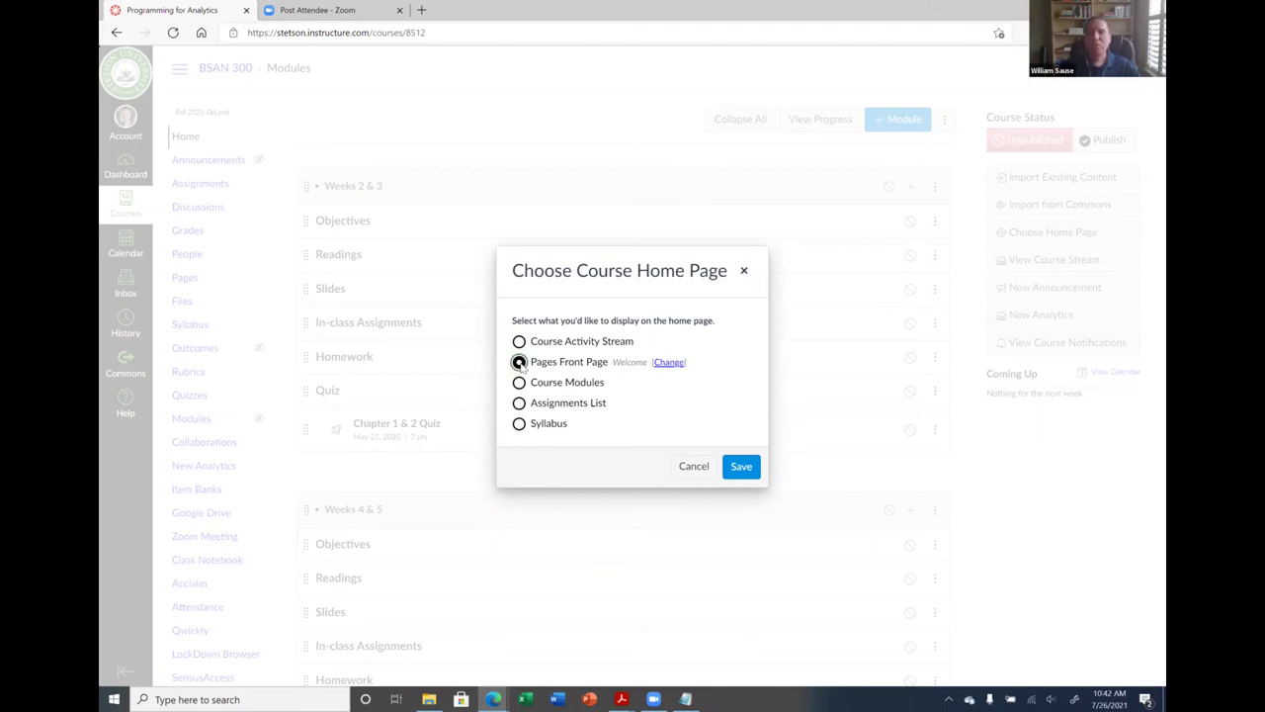
{"action": "left_click", "coordinate": [666, 364]}
{"action": "left_click", "coordinate": [667, 363]}
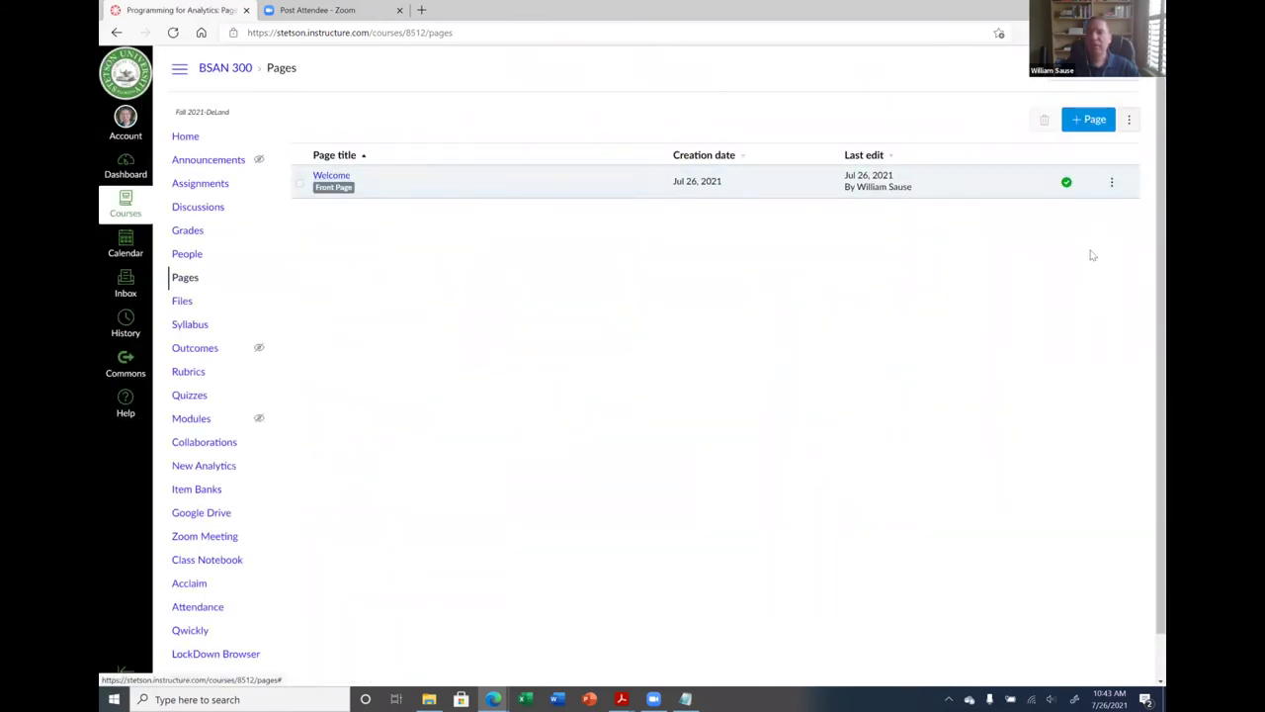
Set the course home page to the Pages Front Page option and save the choice.
{"action": "left_click", "coordinate": [192, 141]}
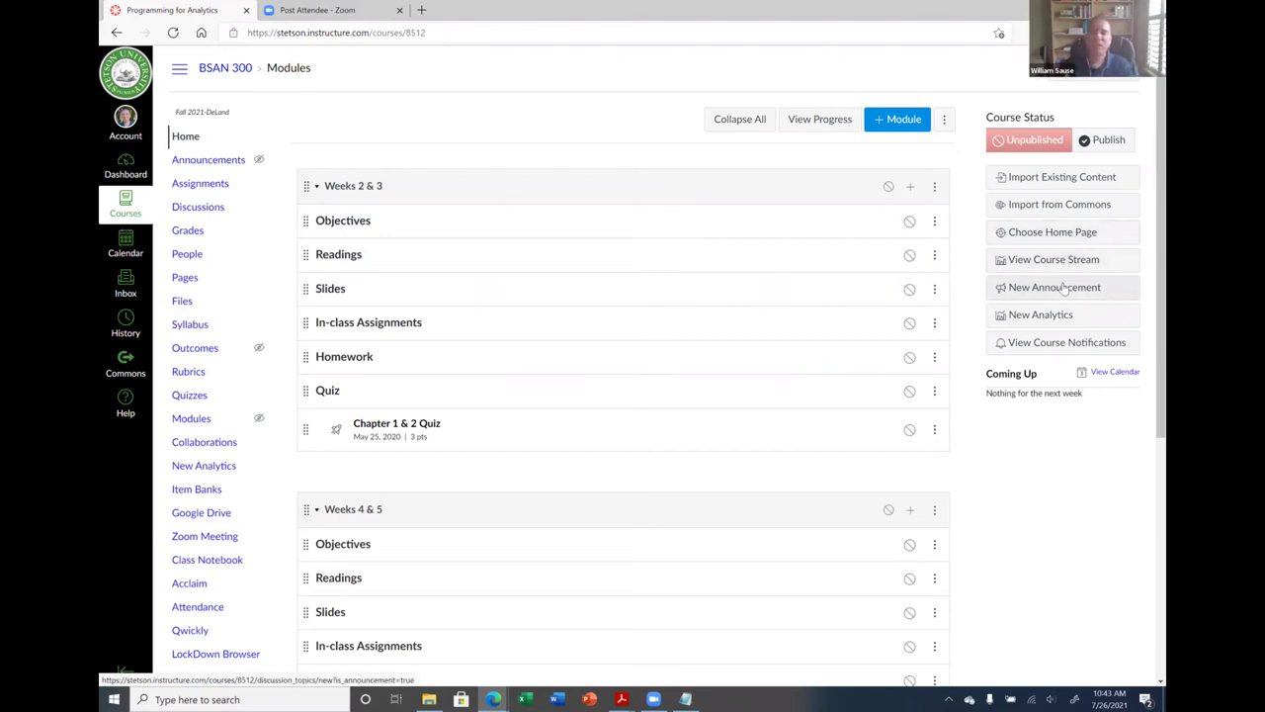
{"action": "left_click", "coordinate": [1052, 233]}
{"action": "left_click", "coordinate": [526, 363]}
{"action": "left_click", "coordinate": [743, 467]}
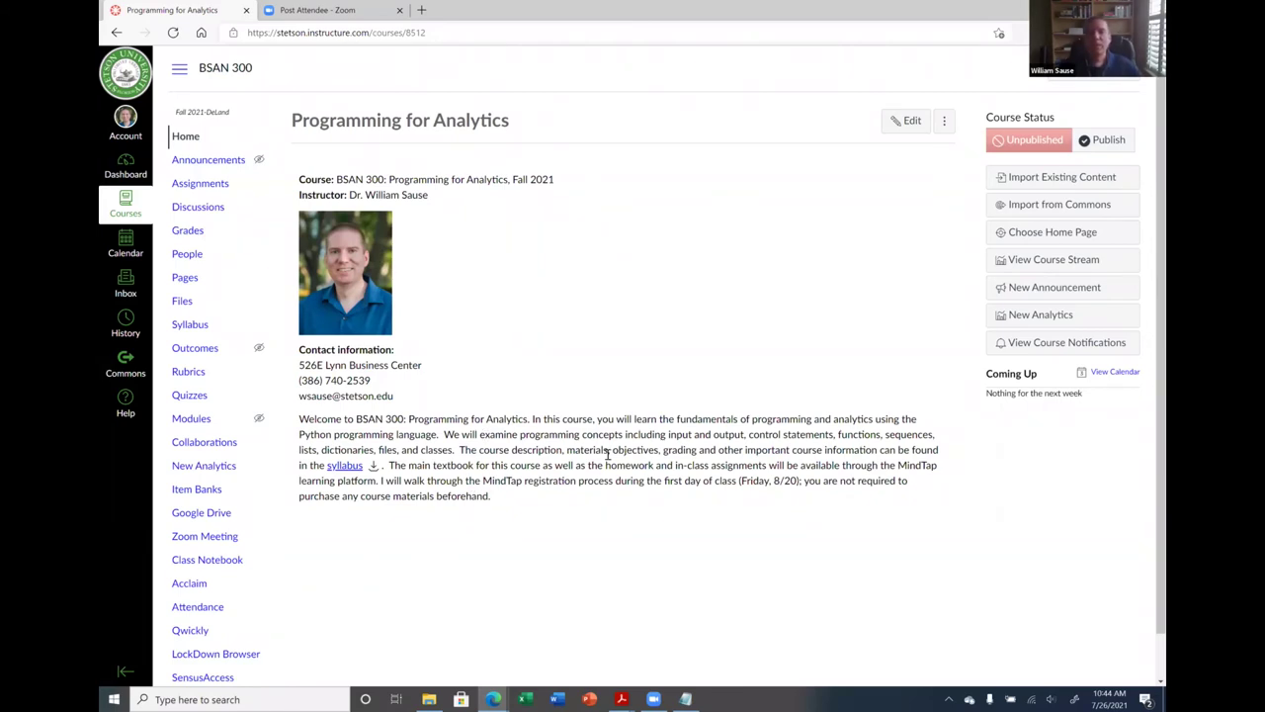
Edit the Welcome page and add the closing paragraph "Visit the modules page for your weekly modules.".
{"action": "left_click", "coordinate": [900, 121]}
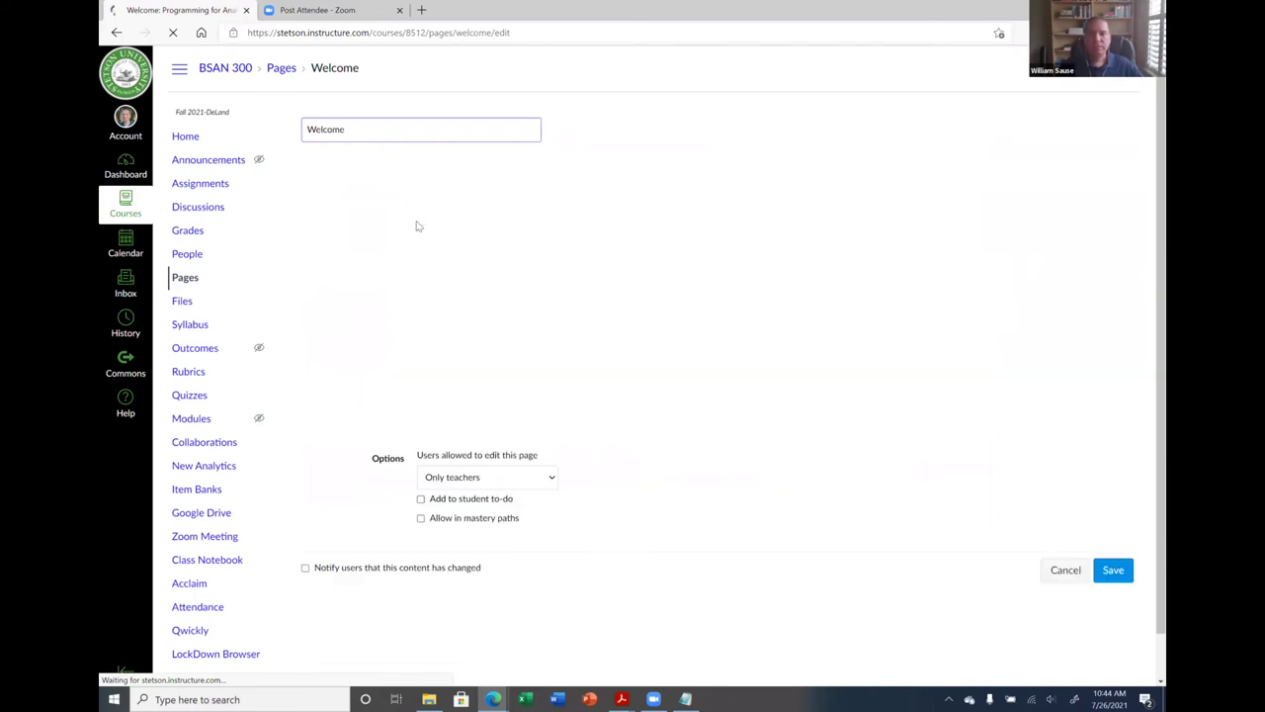
{"action": "scroll", "coordinate": [590, 320], "scroll_direction": "down", "scroll_amount": 3}
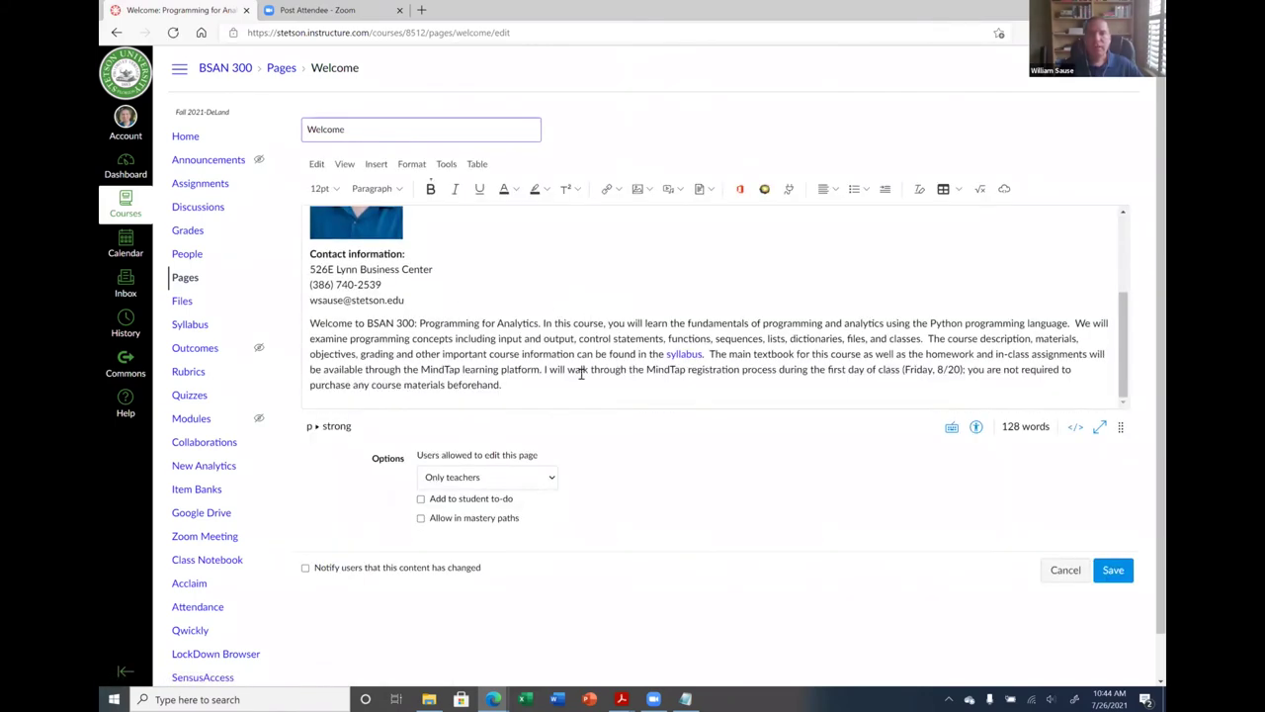
{"action": "left_click", "coordinate": [575, 377]}
{"action": "key", "text": "Return"}
{"action": "key", "text": "Return"}
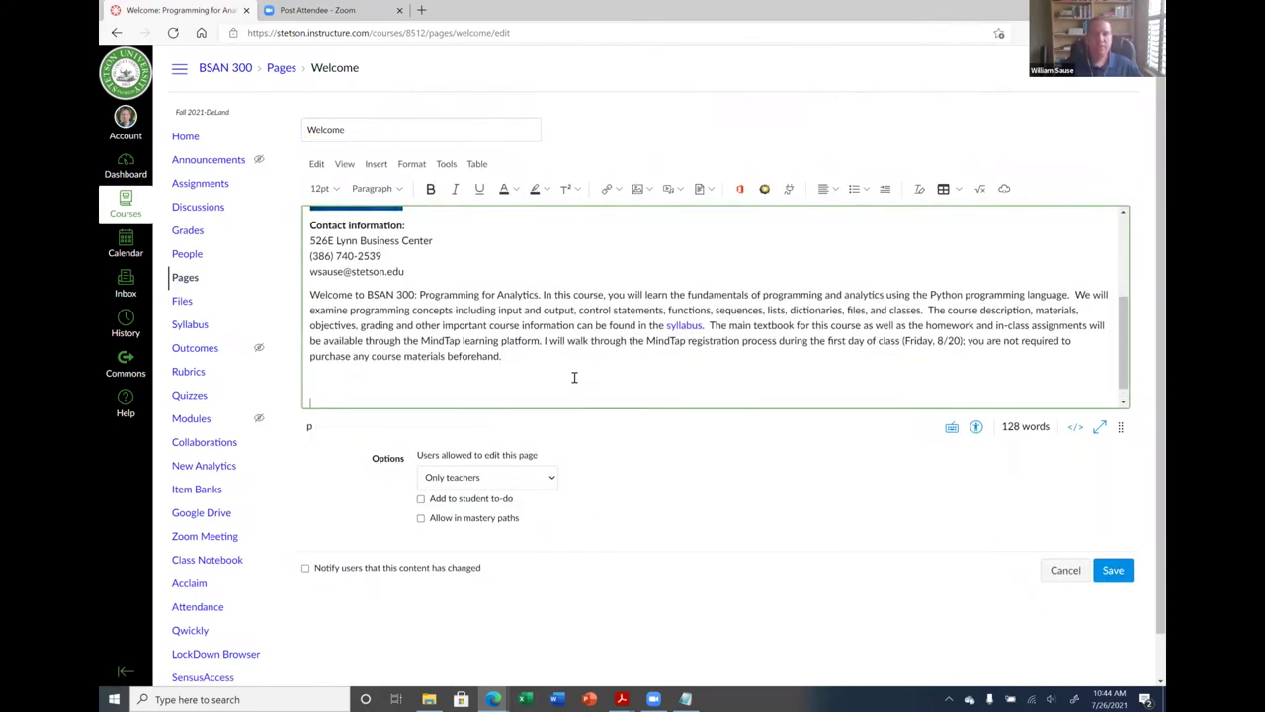
{"action": "type", "text": "Visit the modules page for your weekly modules."}
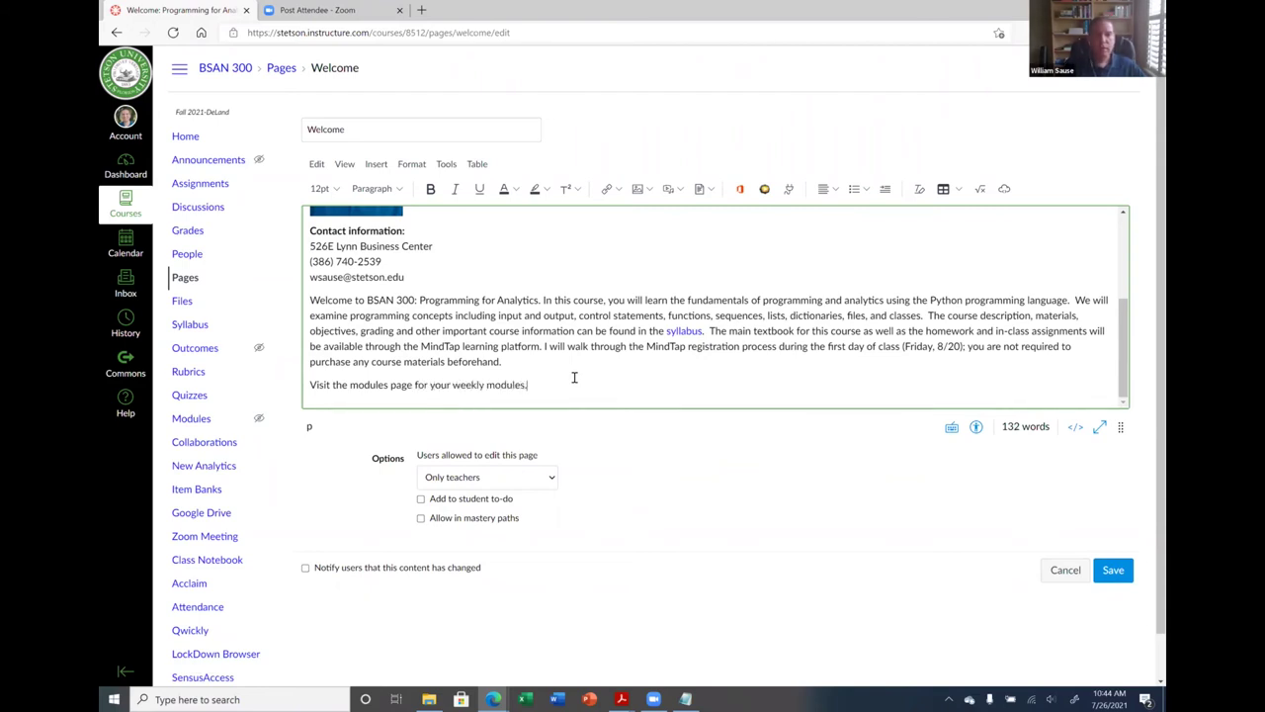
Link the word "modules" in the new sentence to the Weeks 2 & 3 module as a course link.
{"action": "double_click", "coordinate": [373, 384]}
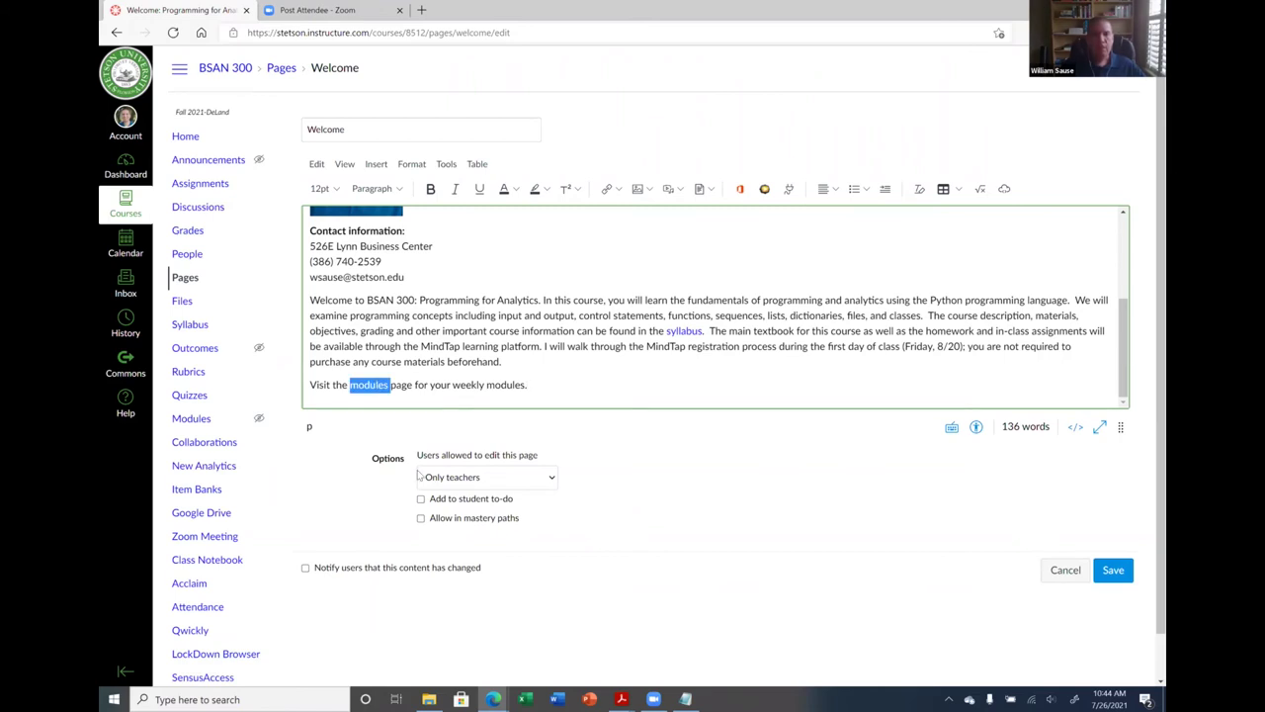
{"action": "left_click", "coordinate": [350, 384]}
{"action": "double_click", "coordinate": [376, 384]}
{"action": "left_click", "coordinate": [618, 190]}
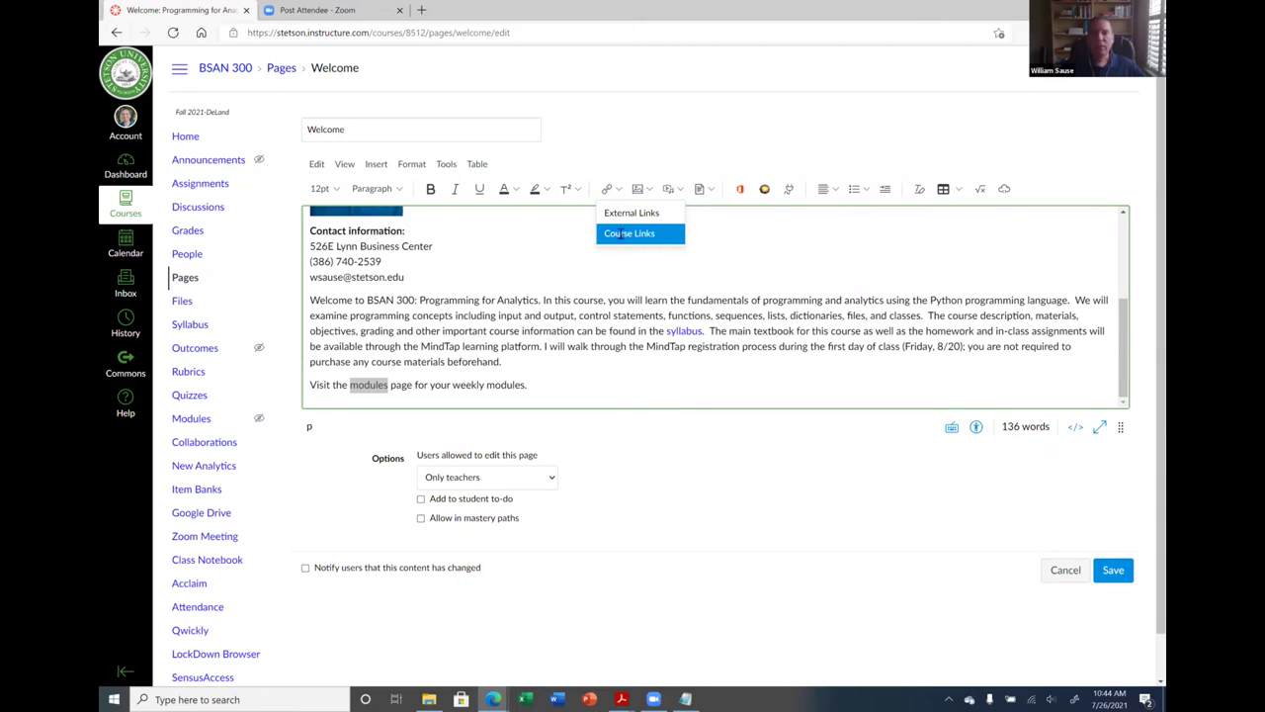
{"action": "left_click", "coordinate": [621, 235]}
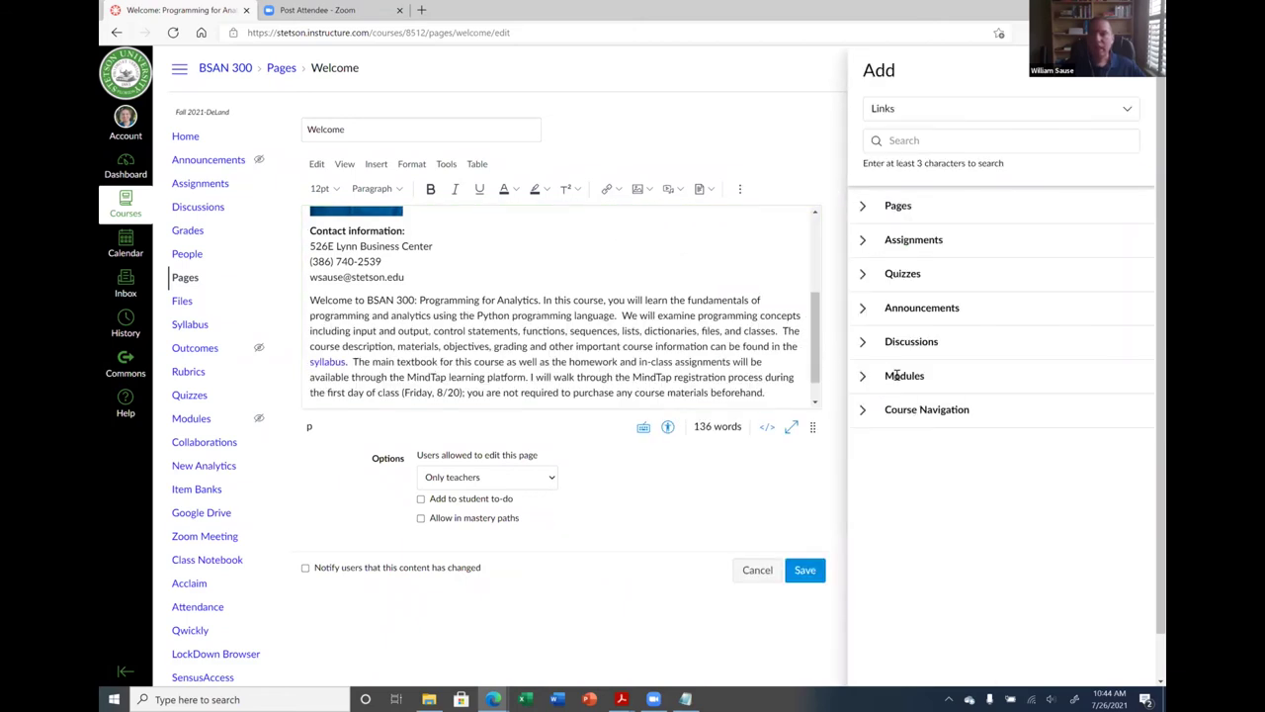
{"action": "left_click", "coordinate": [863, 377]}
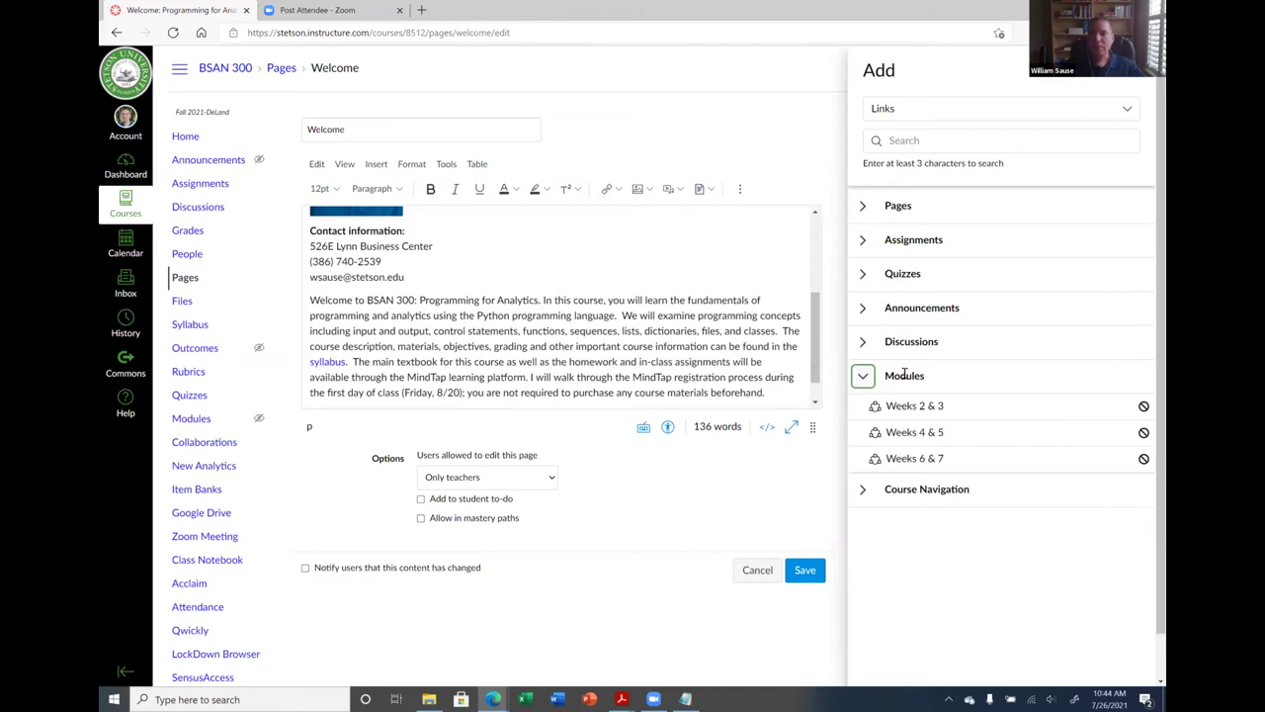
{"action": "left_click", "coordinate": [906, 405]}
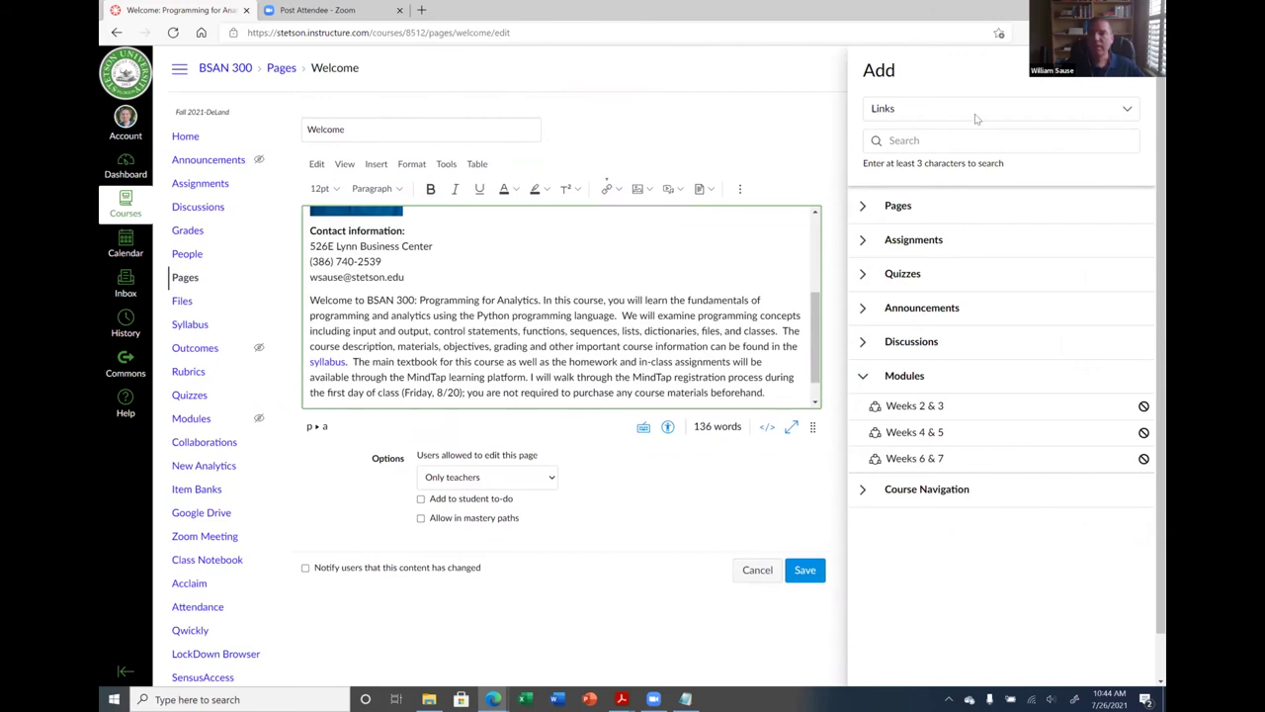
{"action": "key", "text": "Escape"}
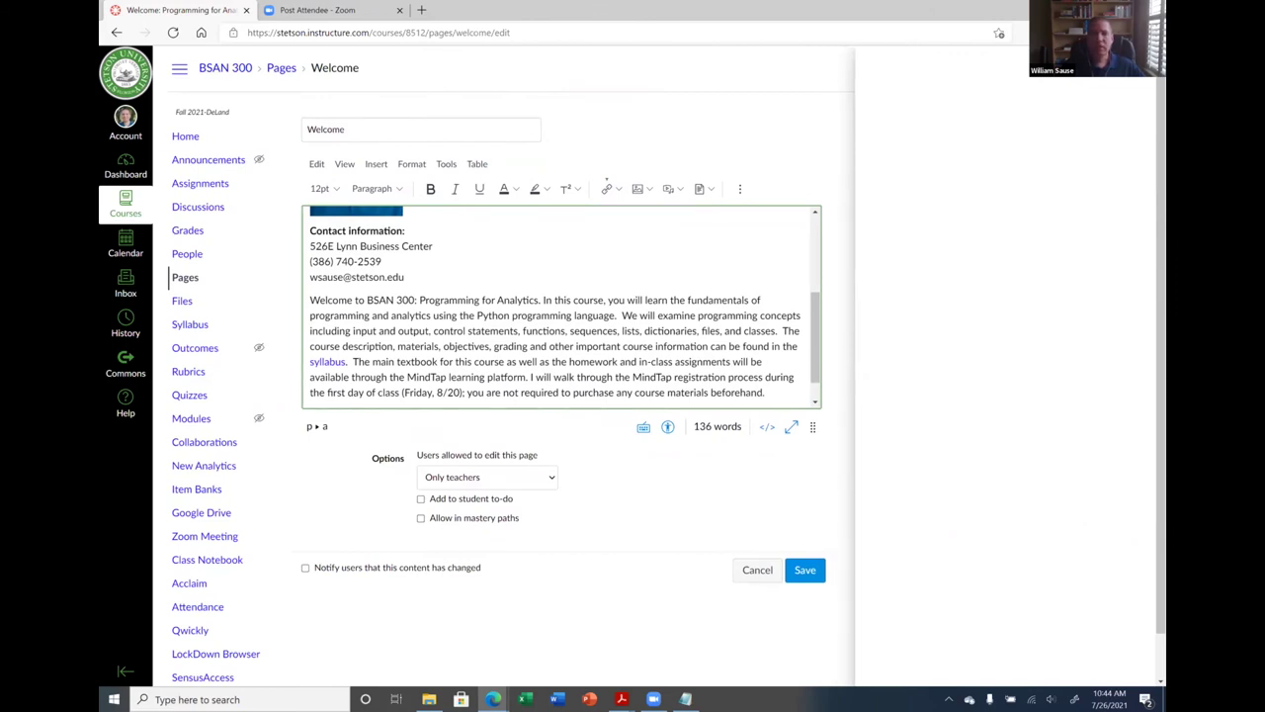
{"action": "left_click", "coordinate": [680, 319]}
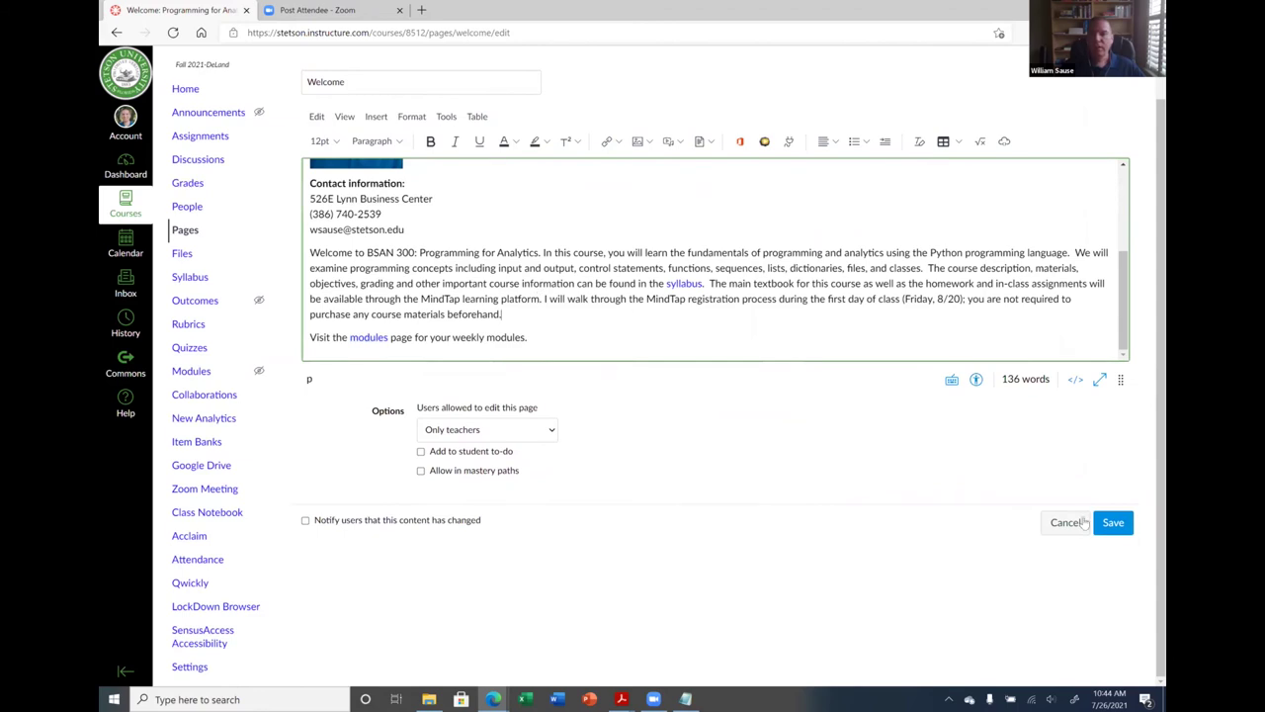
Save the Welcome page and test its modules link, returning to the course home page.
{"action": "left_click", "coordinate": [1127, 525]}
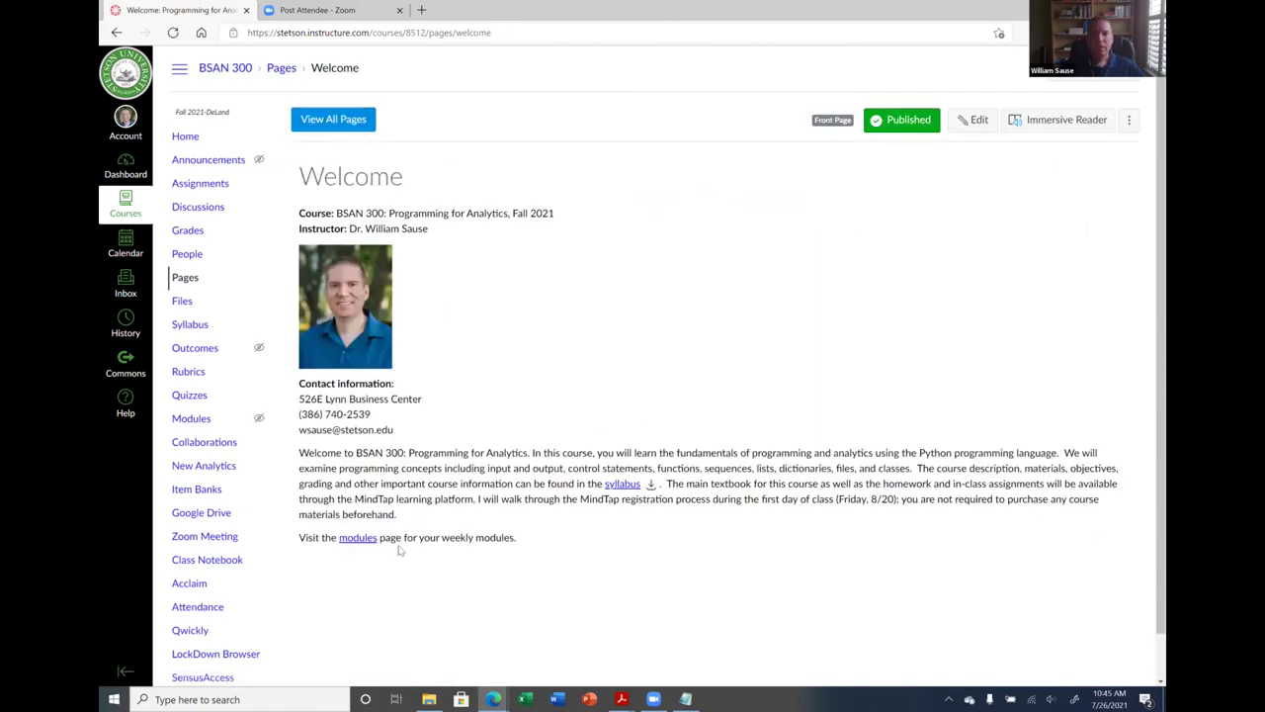
{"action": "left_click", "coordinate": [358, 542]}
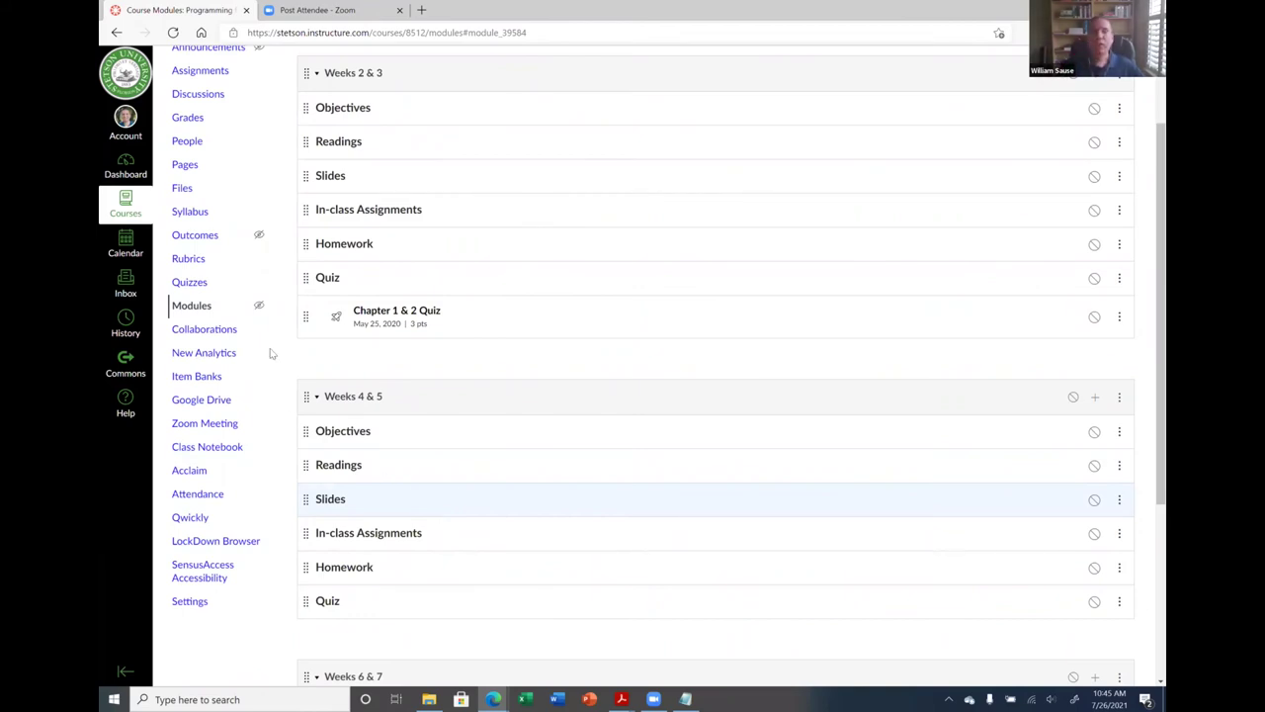
{"action": "left_click", "coordinate": [235, 146]}
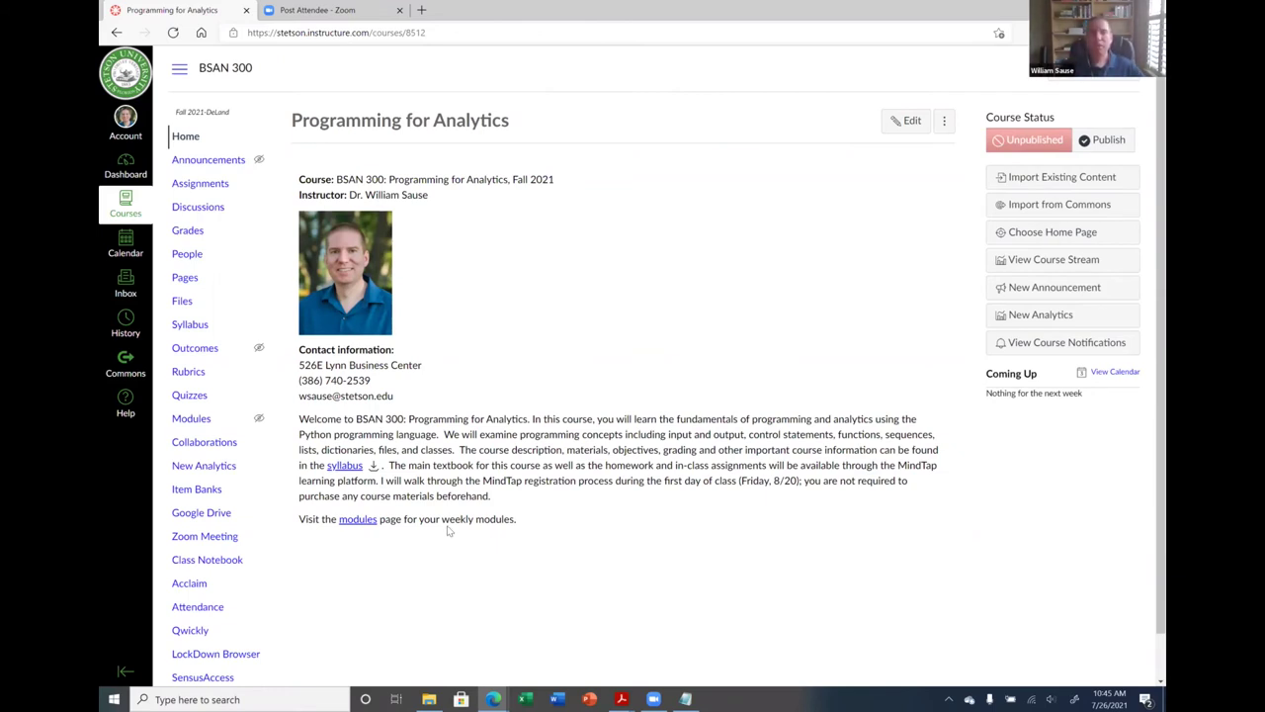
Open the Growing With Canvas training course from the dashboard and dismiss its welcome tour.
{"action": "left_click", "coordinate": [124, 181]}
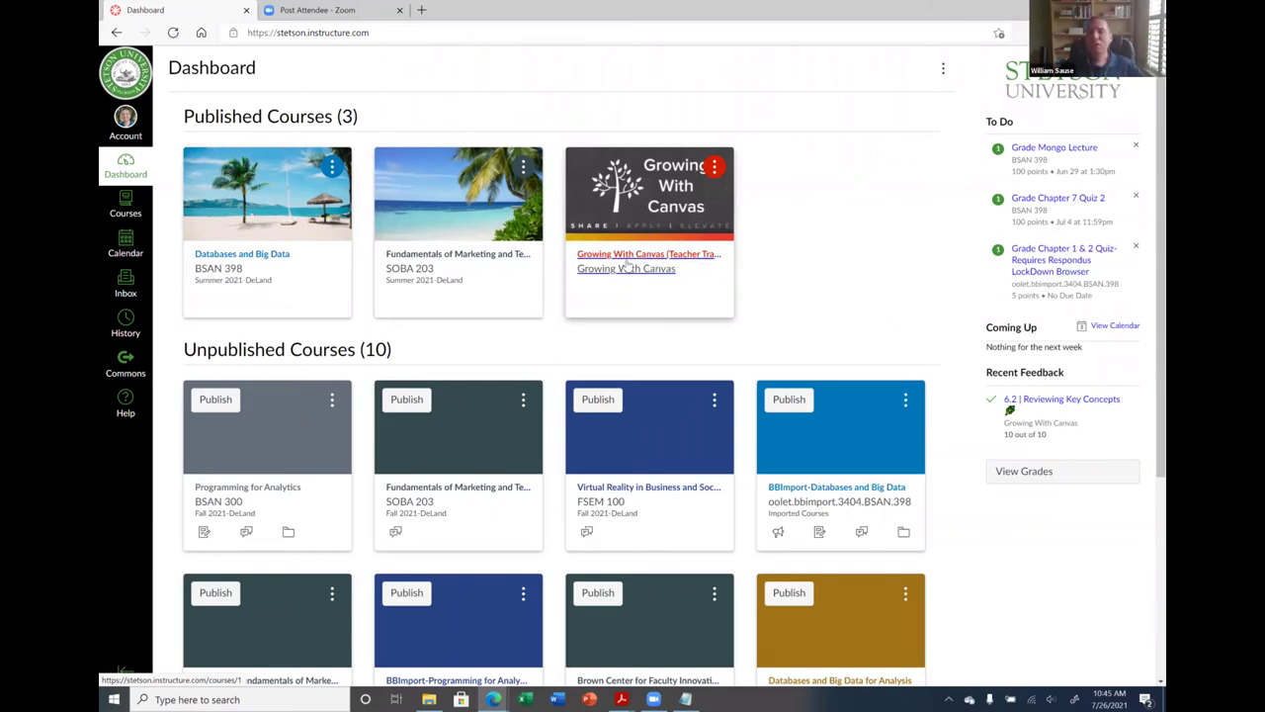
{"action": "left_click", "coordinate": [643, 258]}
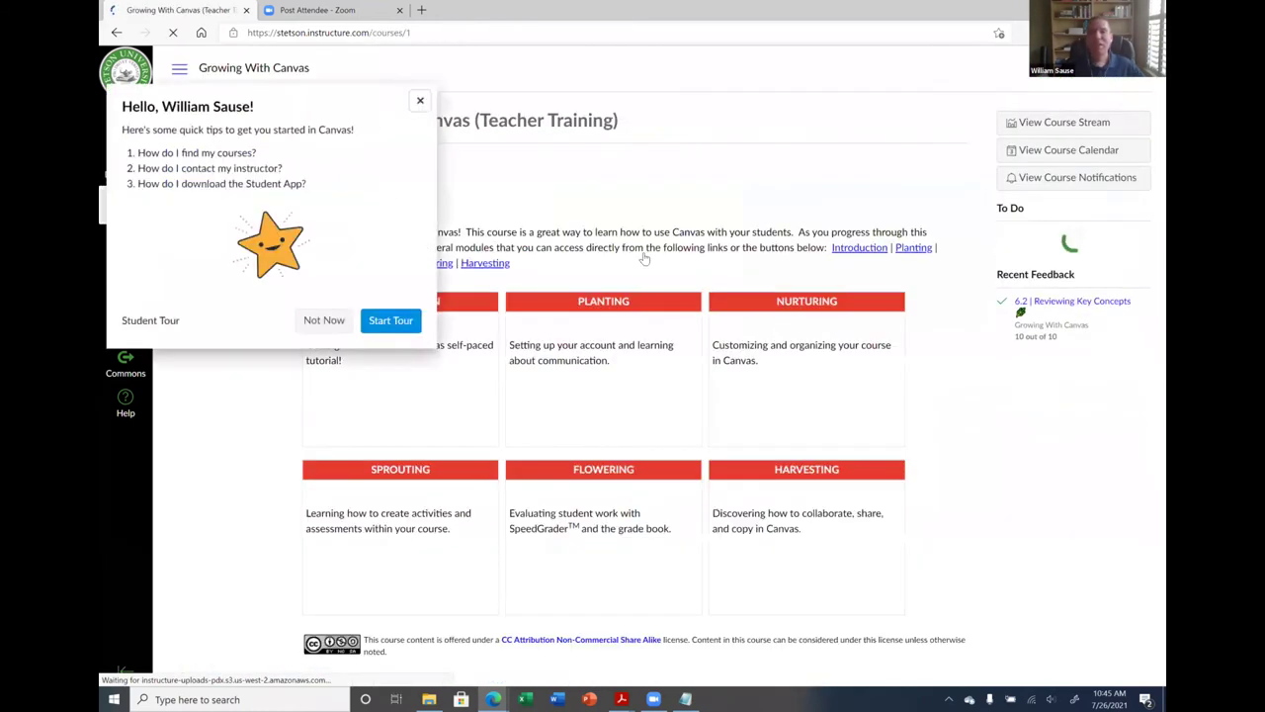
{"action": "left_click", "coordinate": [480, 393]}
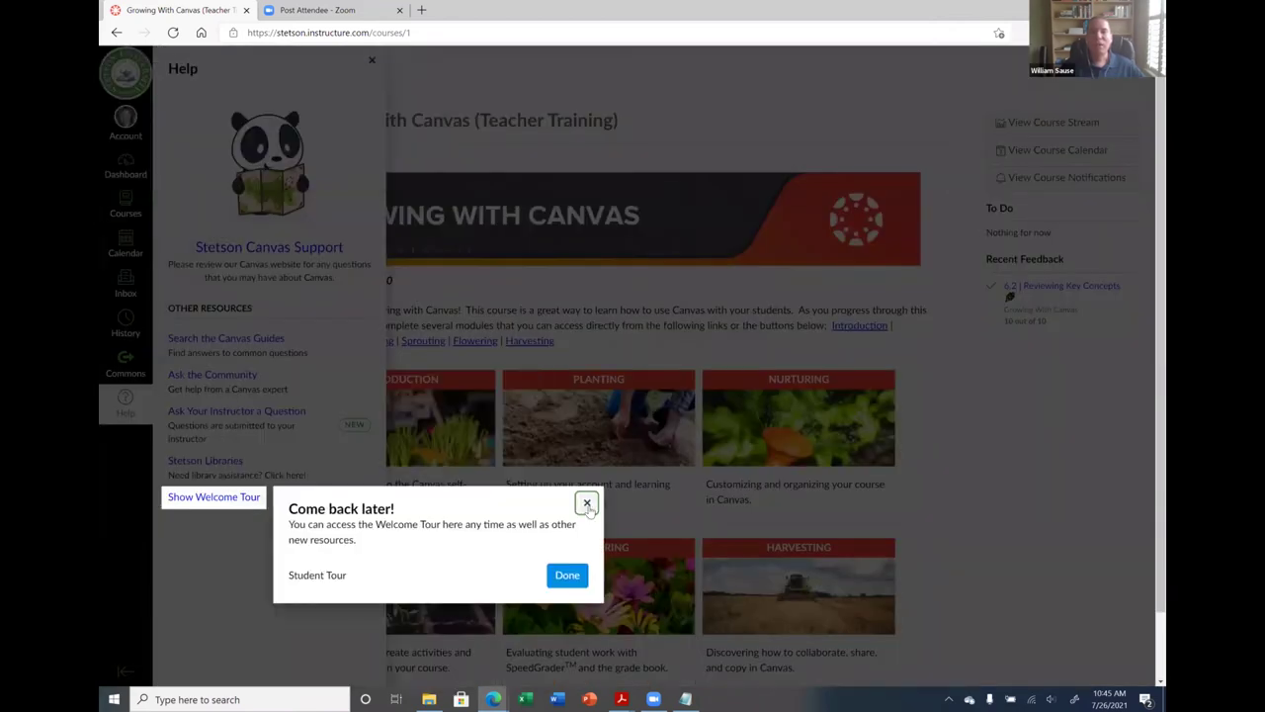
{"action": "left_click", "coordinate": [587, 504]}
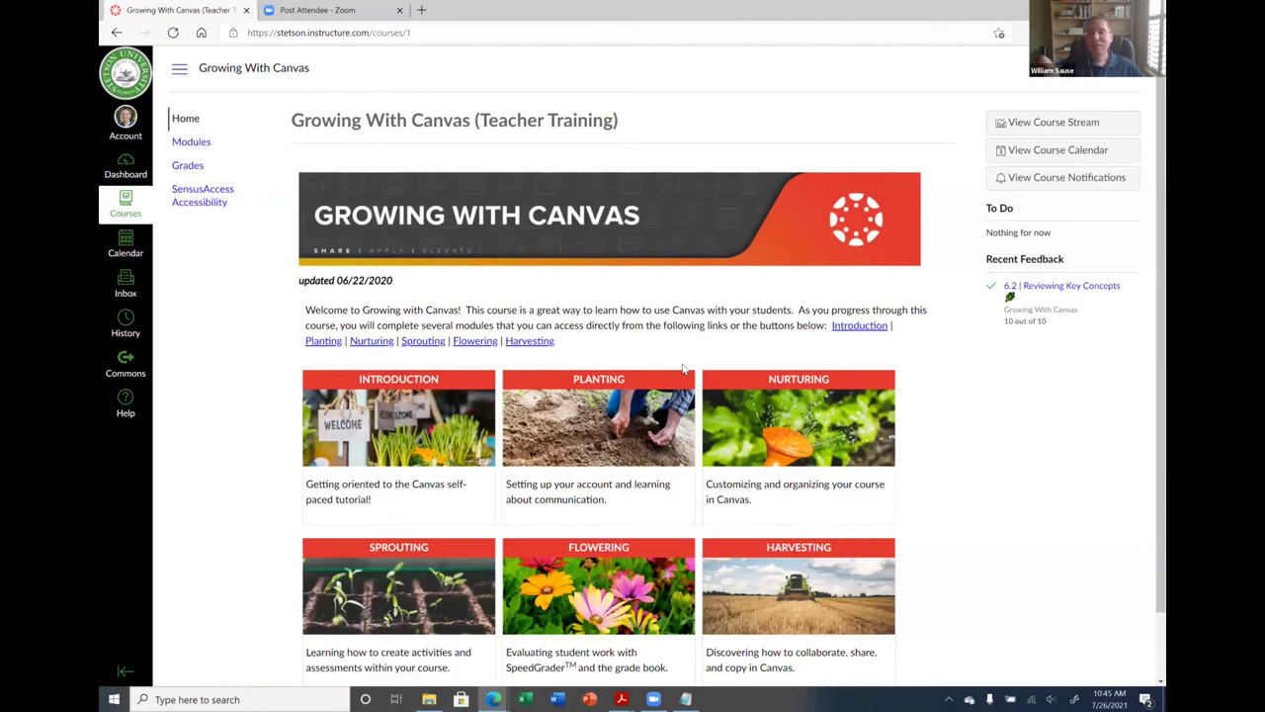
Look over the training course's home page and its module list through the Introduction tile, returning to its home page.
{"action": "scroll", "coordinate": [653, 326], "scroll_direction": "down", "scroll_amount": 1}
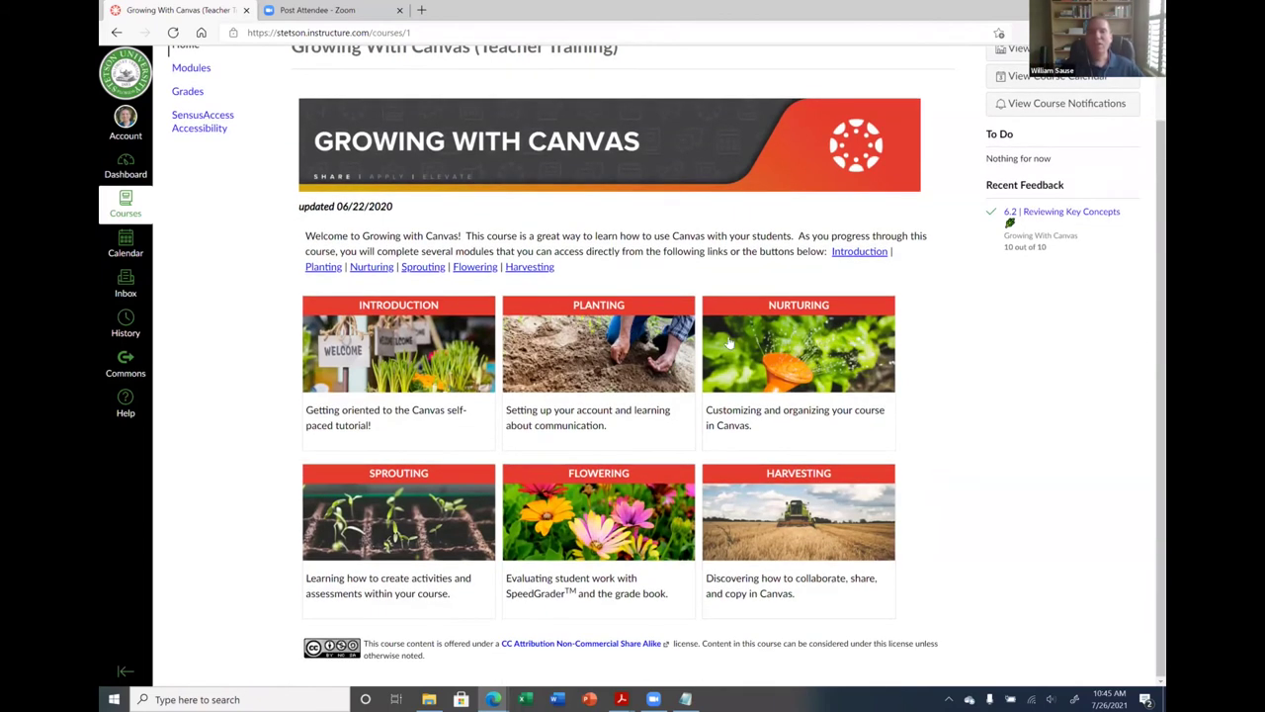
{"action": "scroll", "coordinate": [728, 341], "scroll_direction": "up", "scroll_amount": 1}
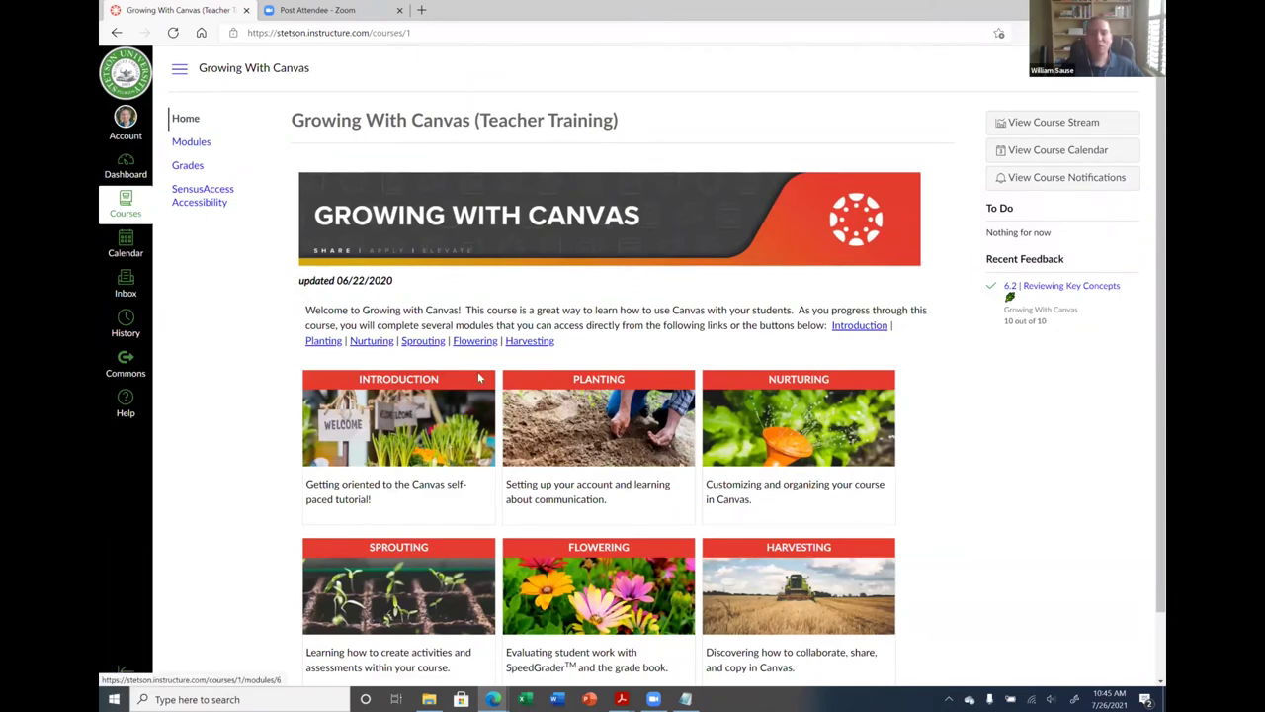
{"action": "left_click", "coordinate": [381, 410]}
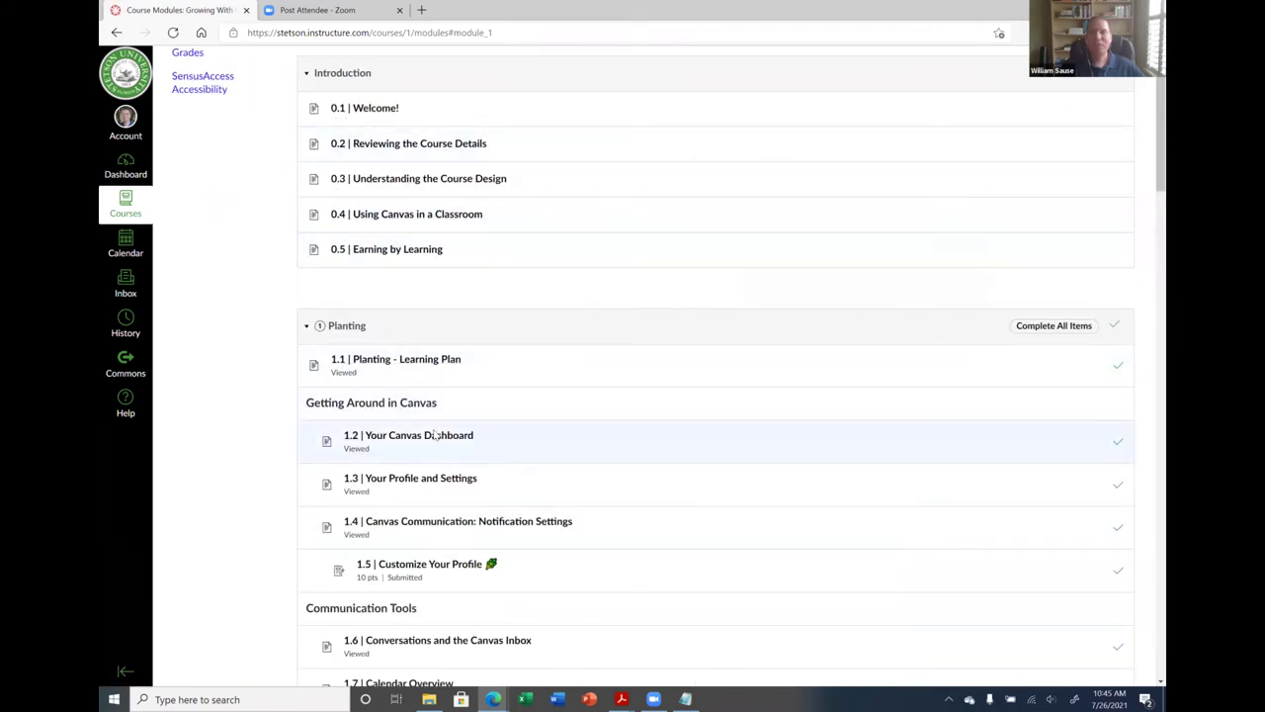
{"action": "scroll", "coordinate": [435, 435], "scroll_direction": "up", "scroll_amount": 1}
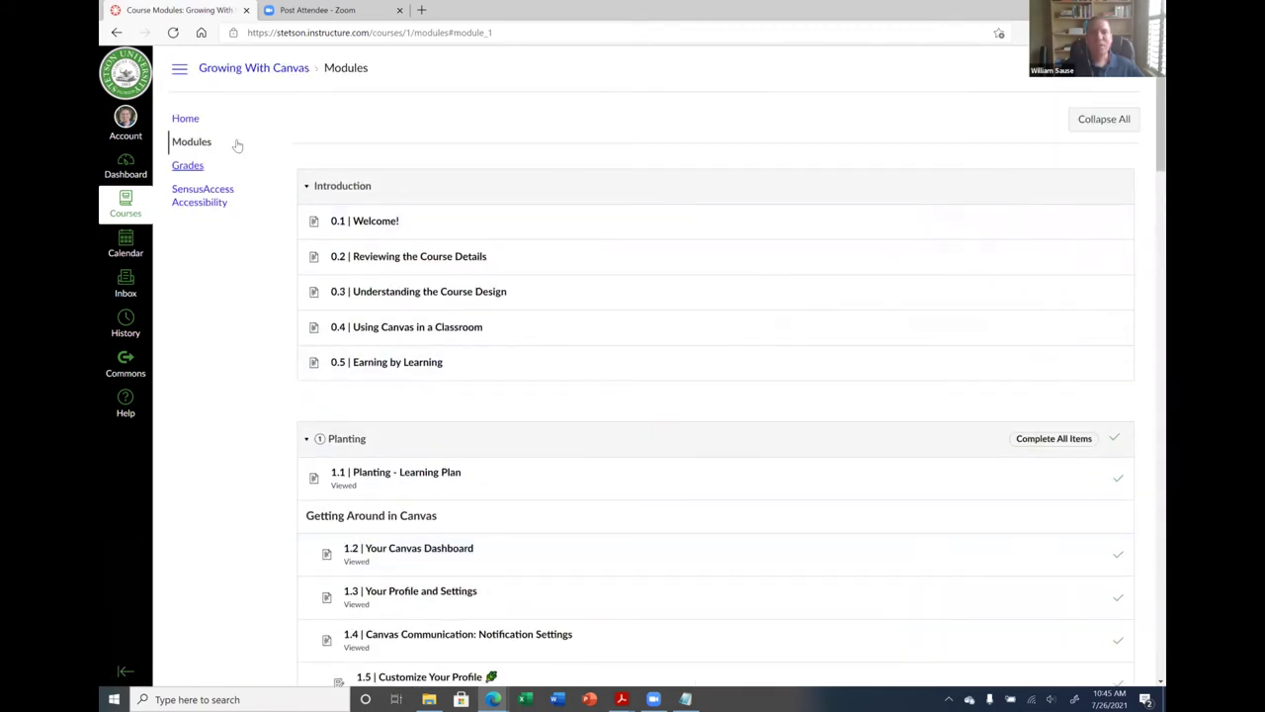
{"action": "left_click", "coordinate": [186, 119]}
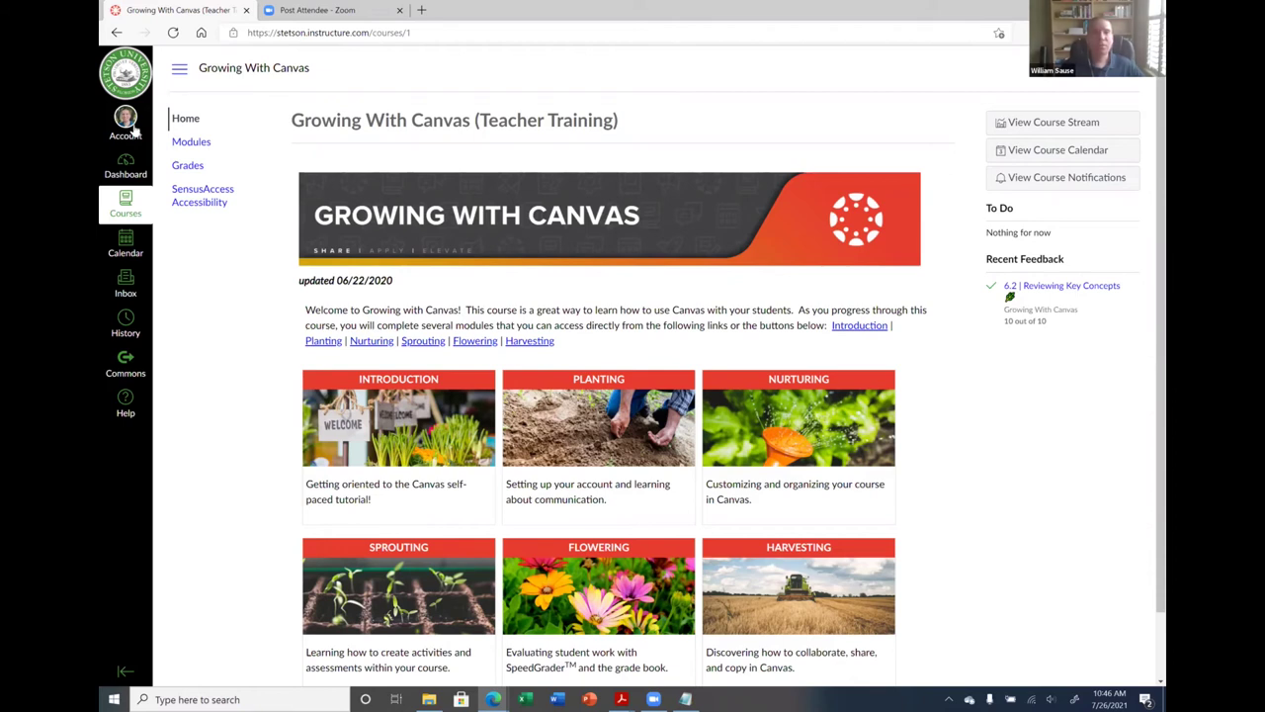
Review the course cards on the dashboard and reopen the Growing With Canvas course.
{"action": "left_click", "coordinate": [124, 166]}
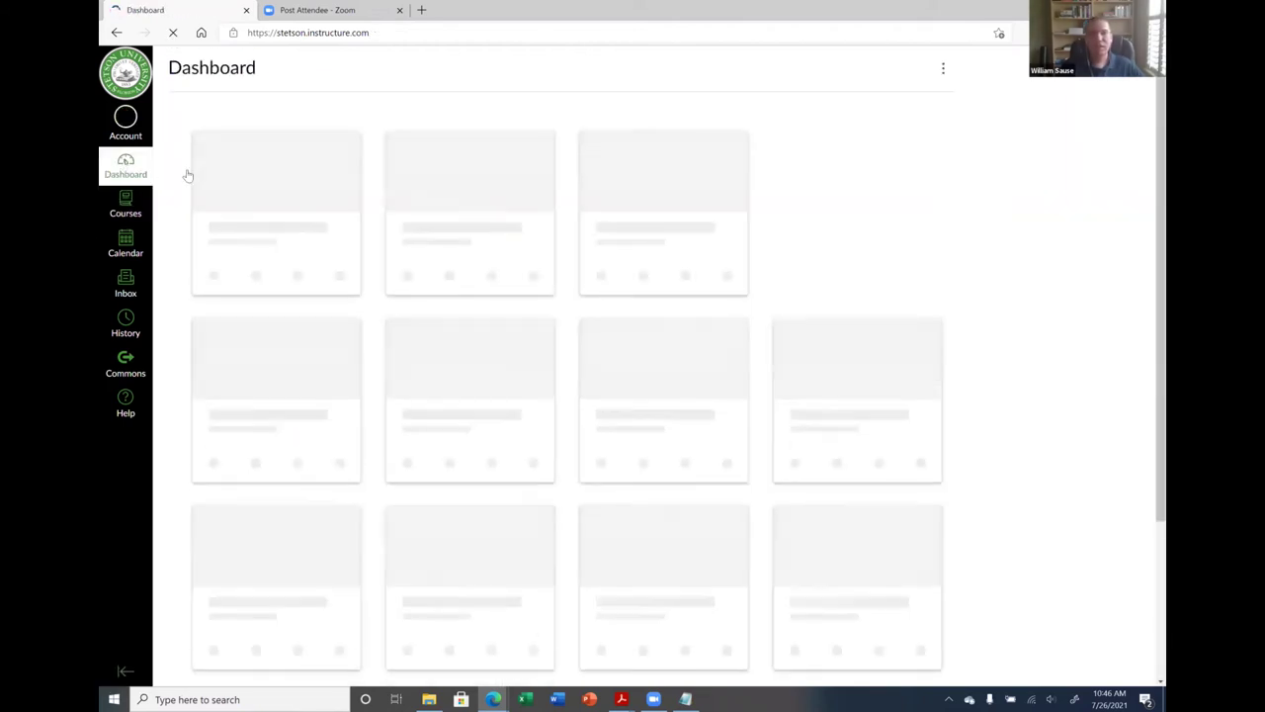
{"action": "scroll", "coordinate": [395, 347], "scroll_direction": "down", "scroll_amount": 1}
{"action": "scroll", "coordinate": [393, 359], "scroll_direction": "up", "scroll_amount": 1}
{"action": "left_click", "coordinate": [615, 253]}
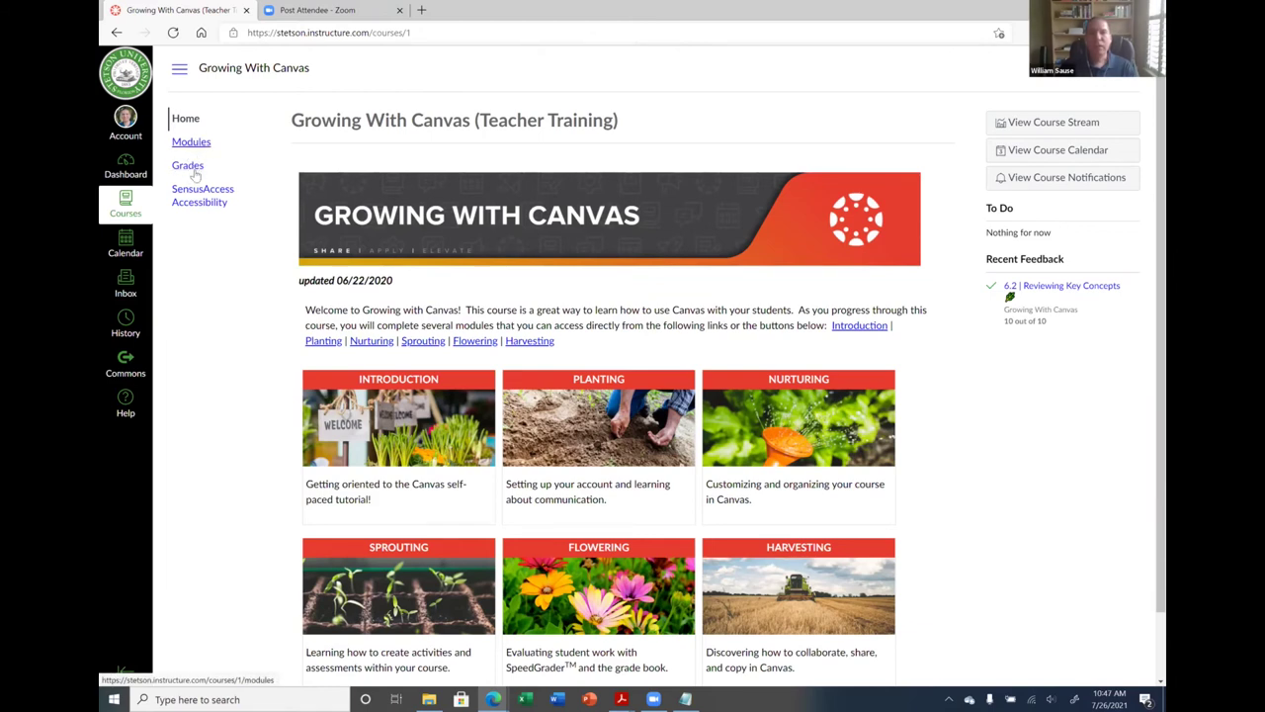
Return to the Fall 2021 Programming for Analytics course and examine its home page and course navigation down to Settings.
{"action": "left_click", "coordinate": [117, 171]}
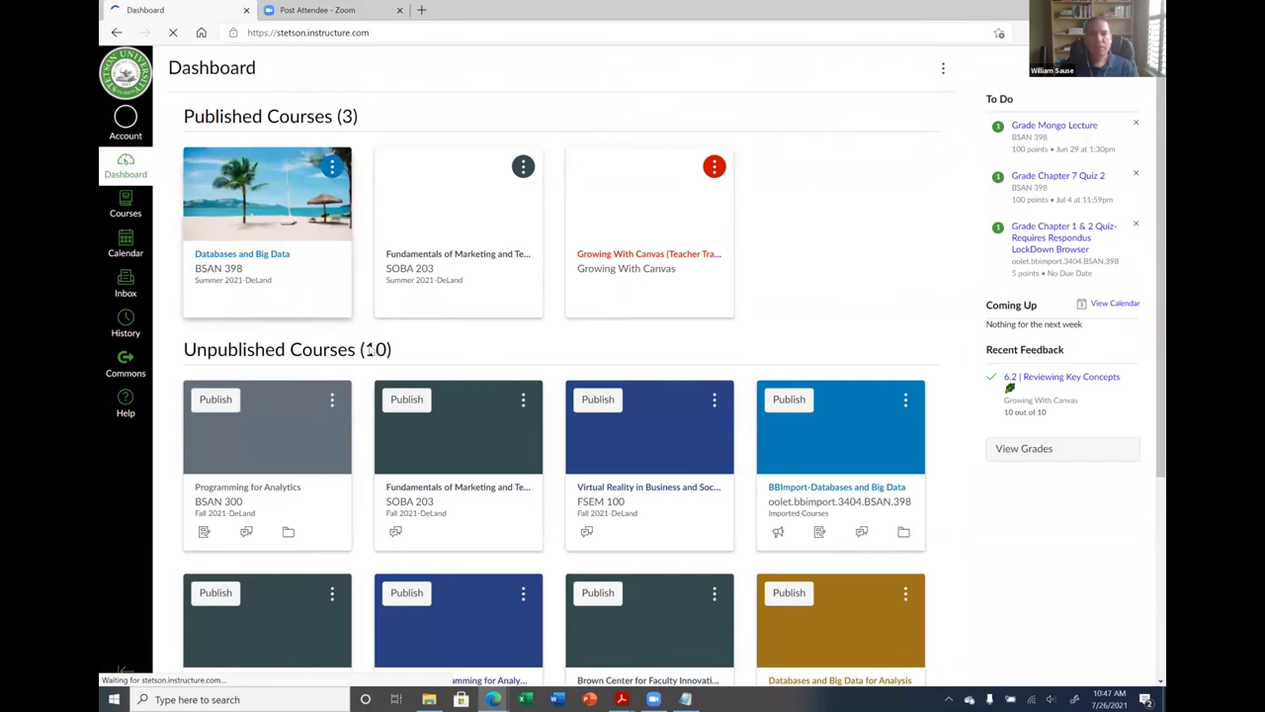
{"action": "left_click", "coordinate": [240, 486]}
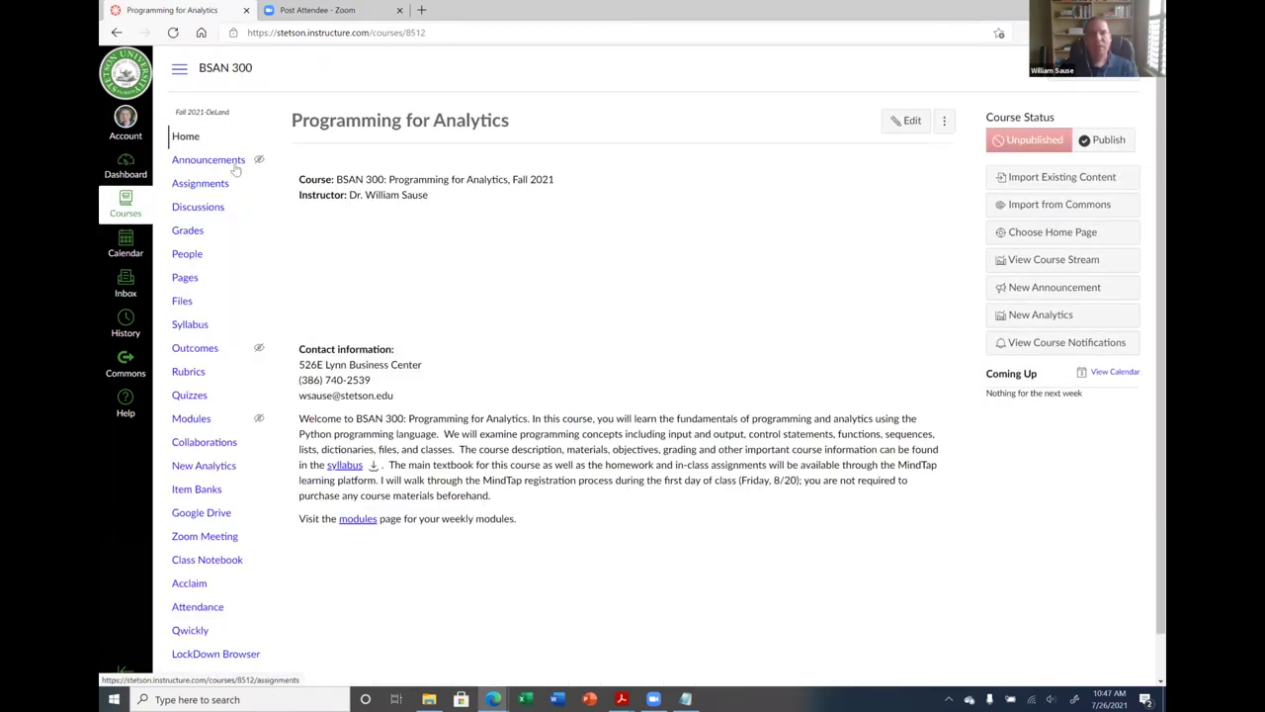
{"action": "scroll", "coordinate": [233, 351], "scroll_direction": "down", "scroll_amount": 1}
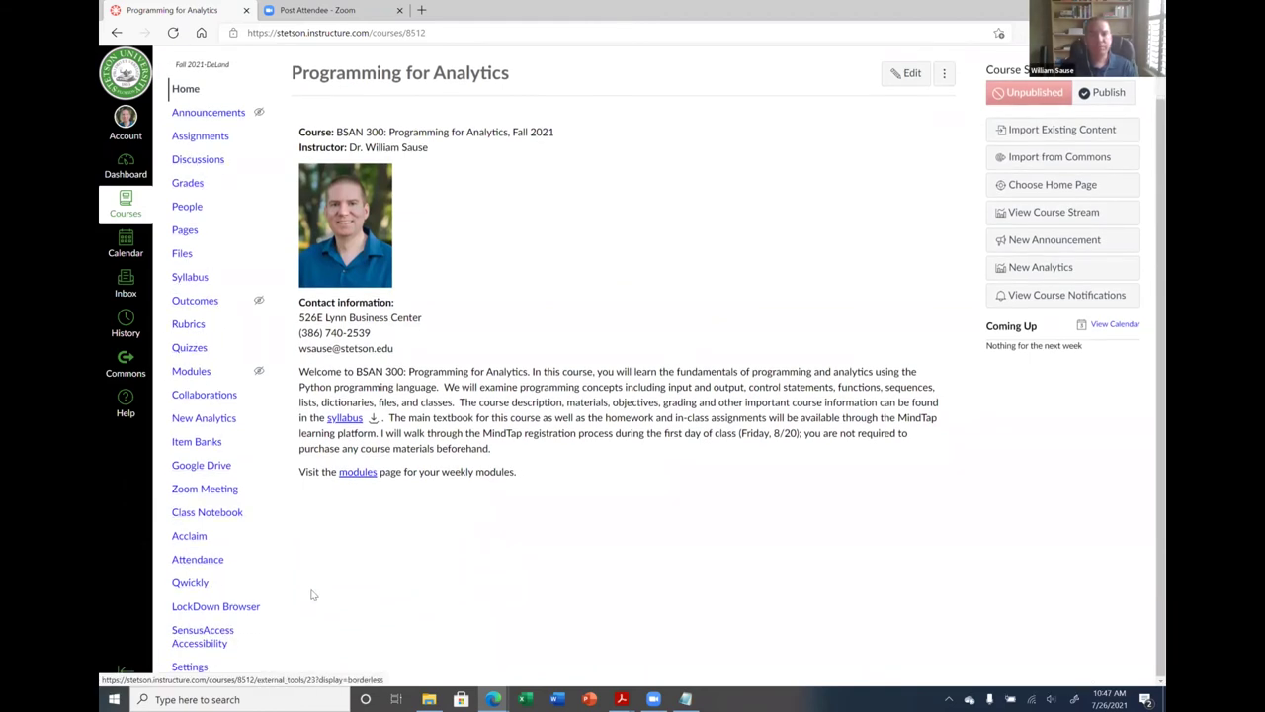
{"action": "scroll", "coordinate": [191, 336], "scroll_direction": "up", "scroll_amount": 1}
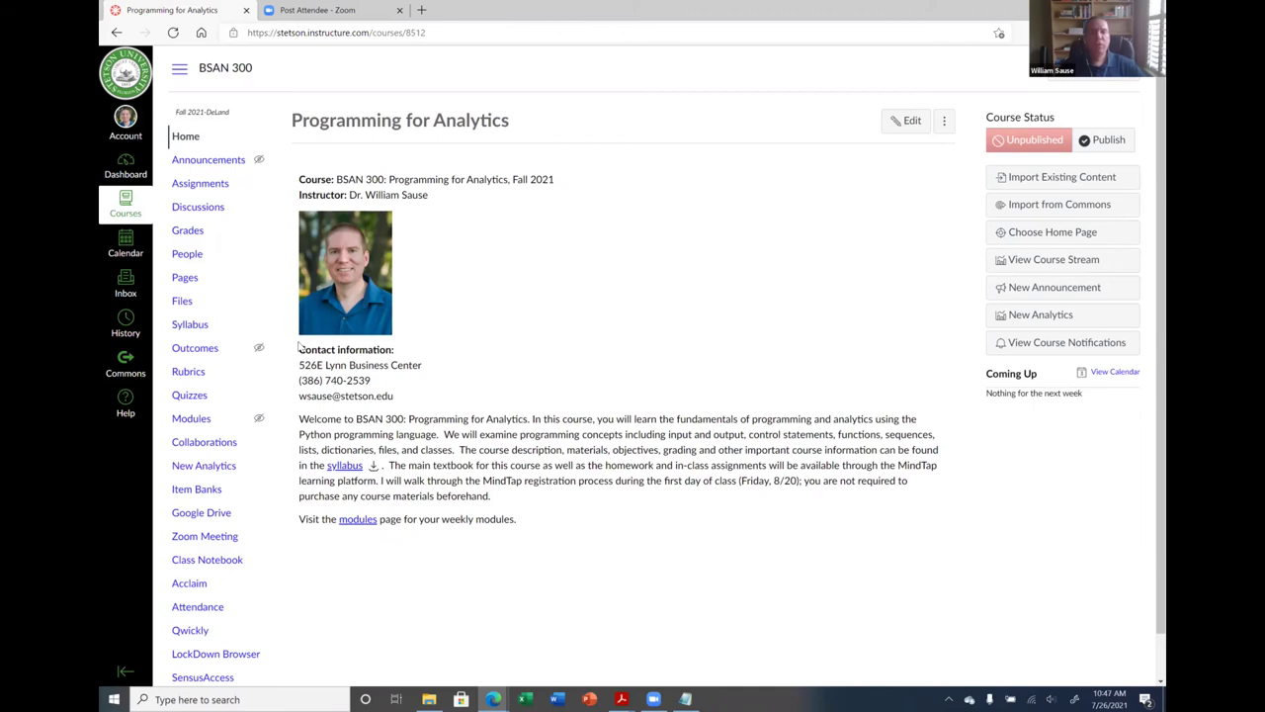
{"action": "scroll", "coordinate": [223, 263], "scroll_direction": "down", "scroll_amount": 1}
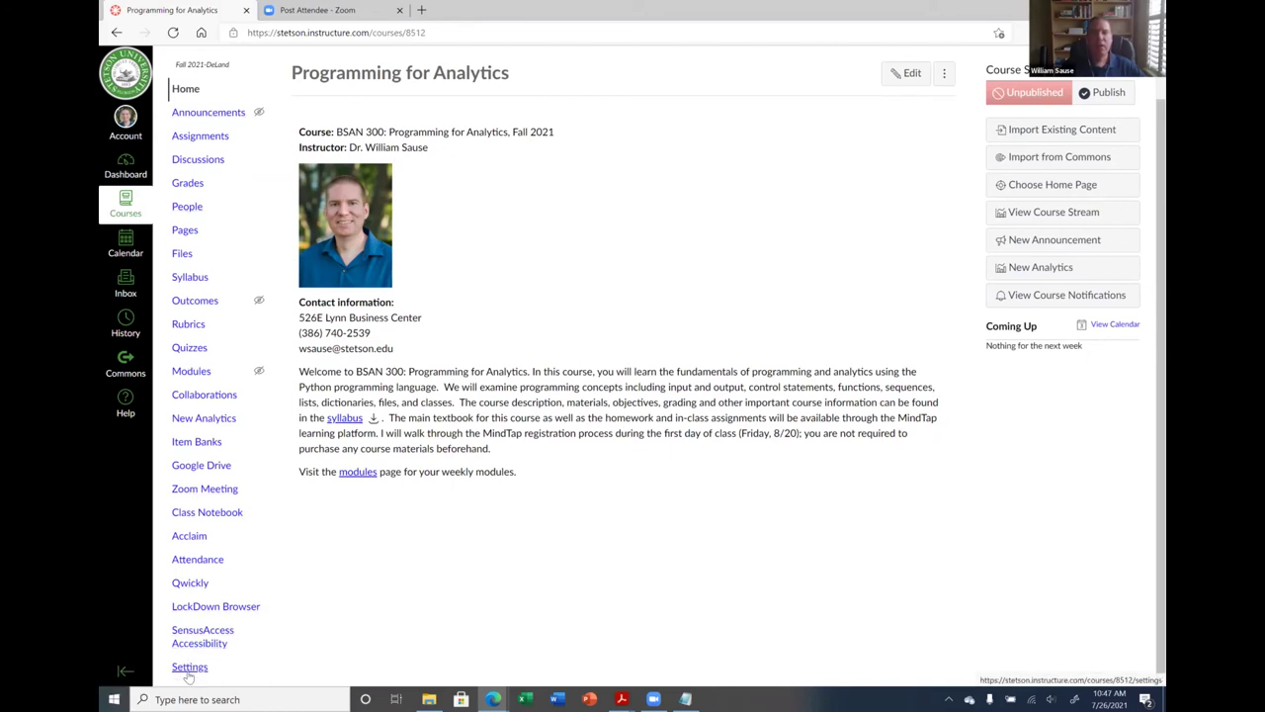
View the course home page in Student View and leave that view.
{"action": "scroll", "coordinate": [464, 554], "scroll_direction": "up", "scroll_amount": 1}
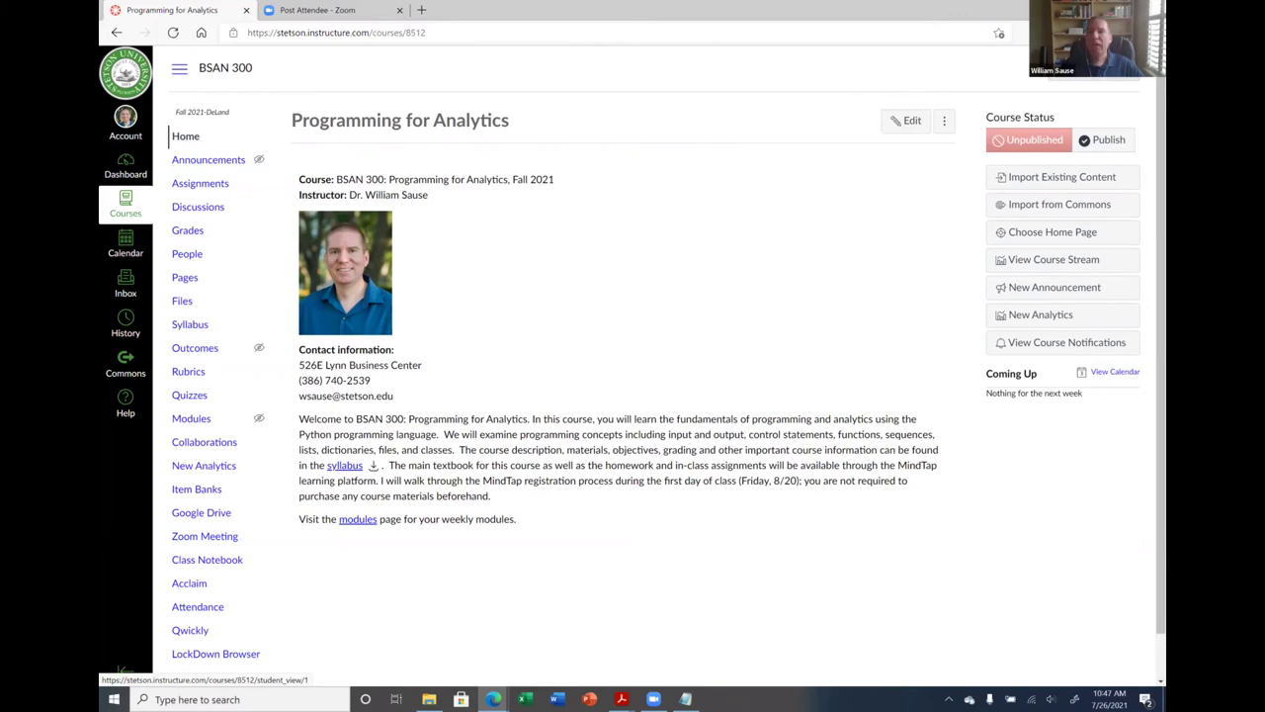
{"action": "left_click", "coordinate": [1092, 67]}
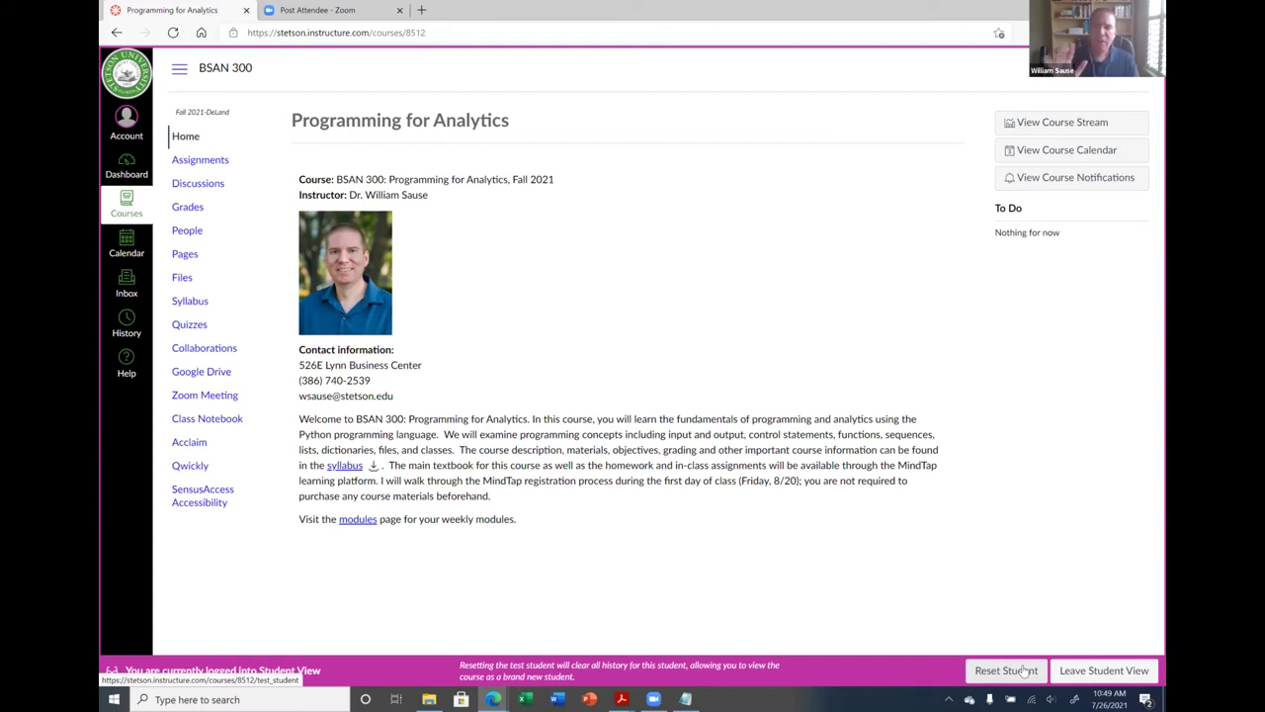
{"action": "left_click", "coordinate": [1119, 670]}
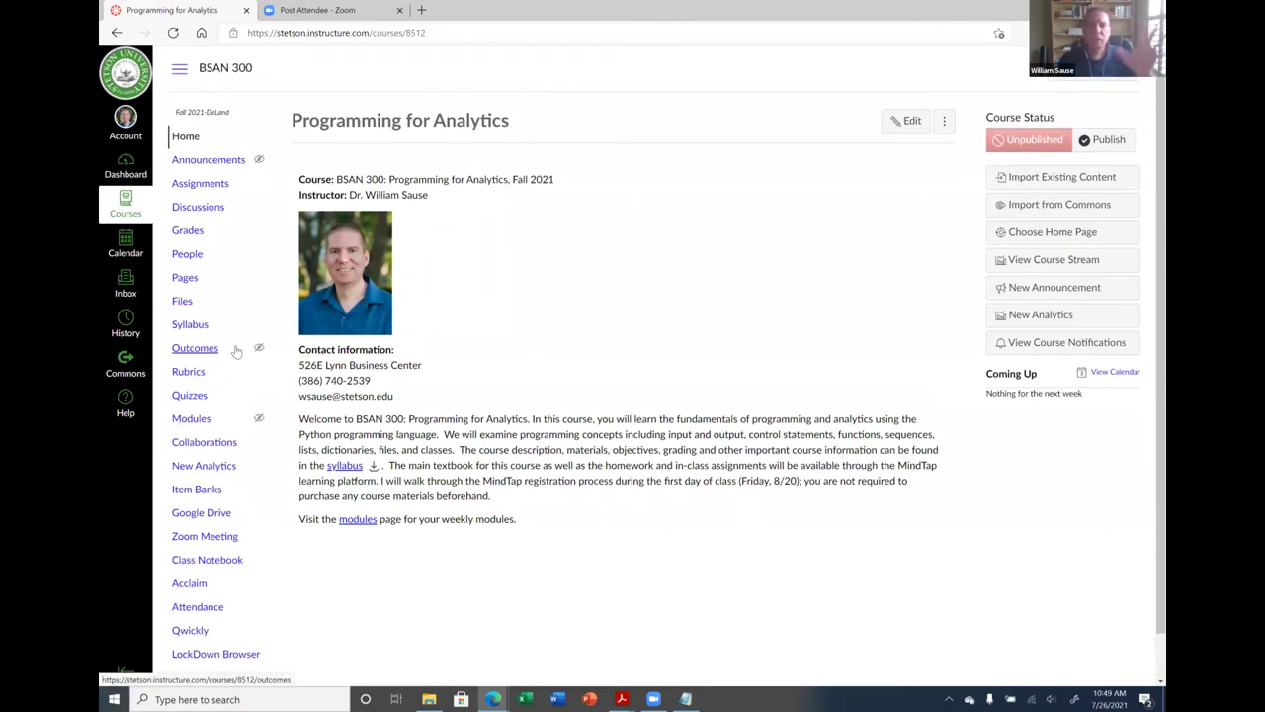
Open the Navigation settings of the BSAN 300 course and review the visible and hidden navigation items.
{"action": "scroll", "coordinate": [232, 363], "scroll_direction": "down", "scroll_amount": 2}
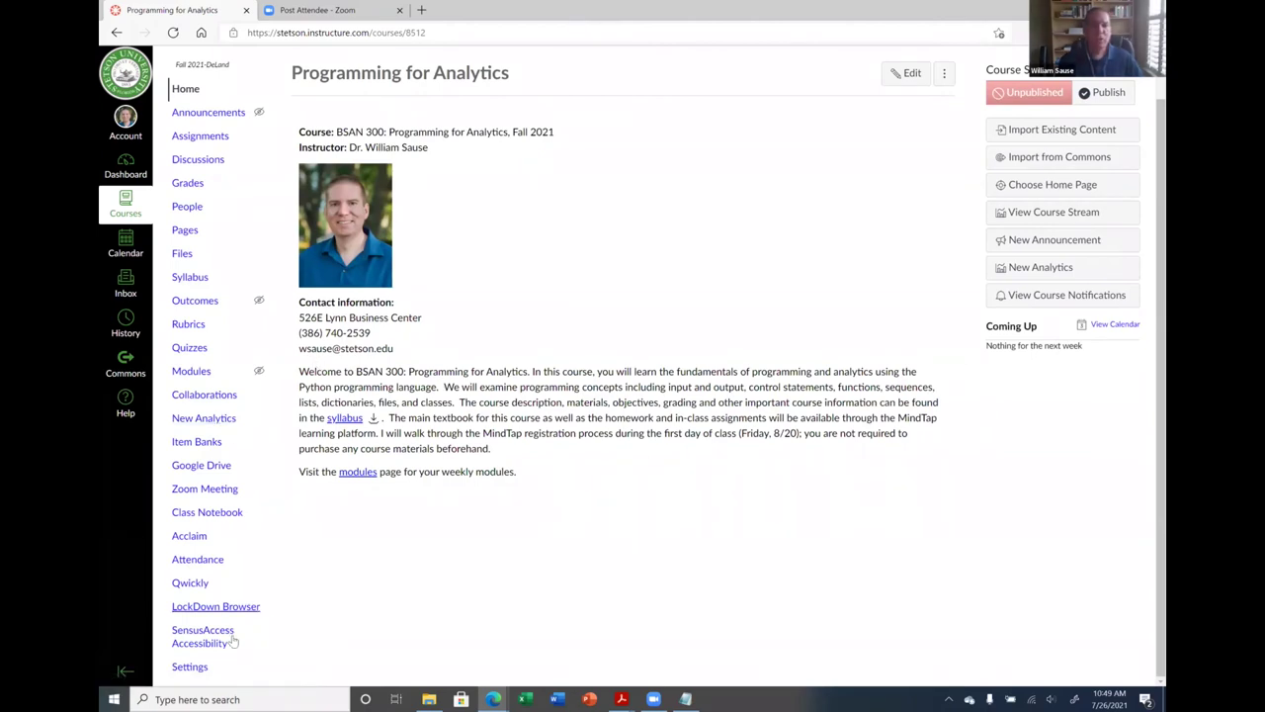
{"action": "left_click", "coordinate": [190, 668]}
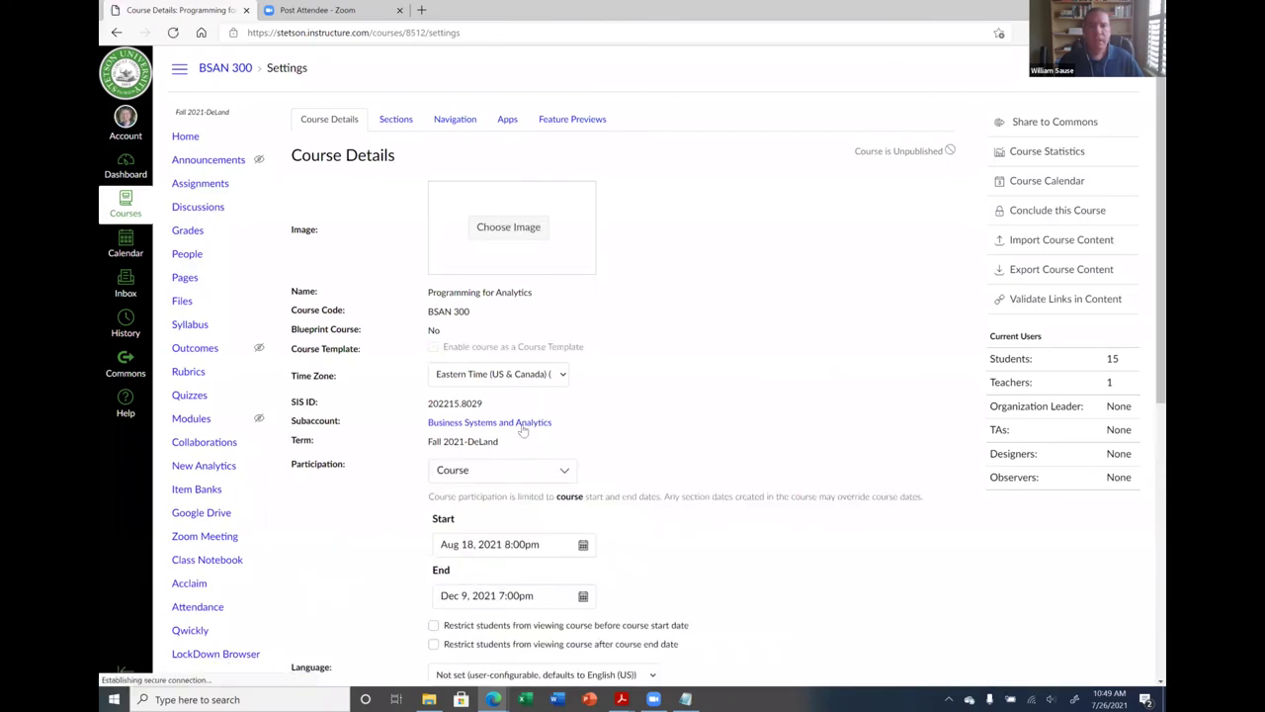
{"action": "left_click", "coordinate": [453, 122]}
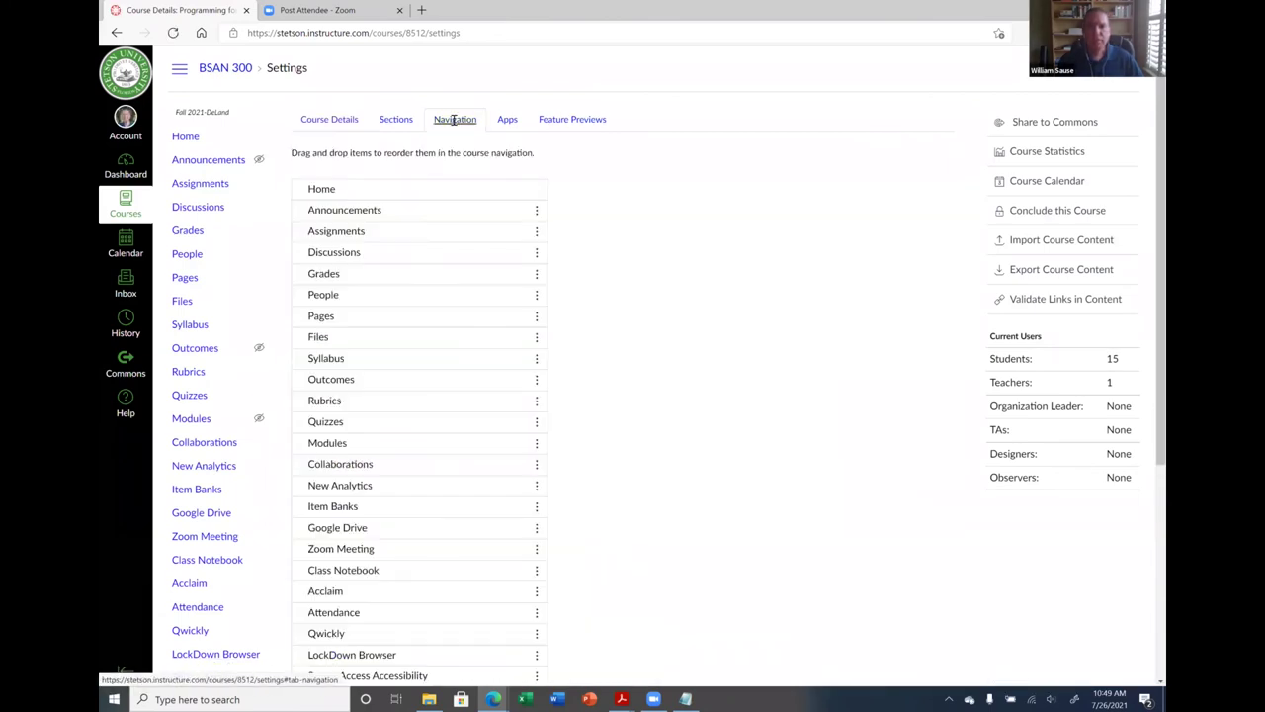
{"action": "scroll", "coordinate": [613, 508], "scroll_direction": "down", "scroll_amount": 4}
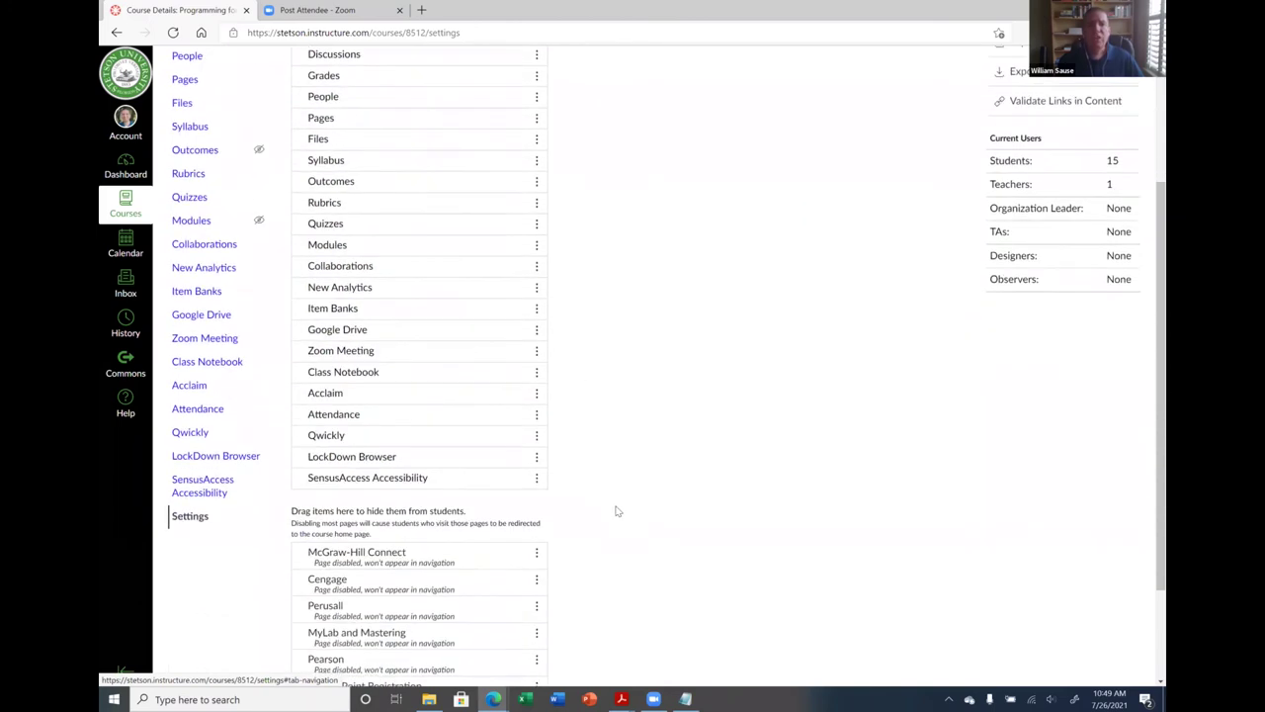
{"action": "scroll", "coordinate": [603, 448], "scroll_direction": "up", "scroll_amount": 3}
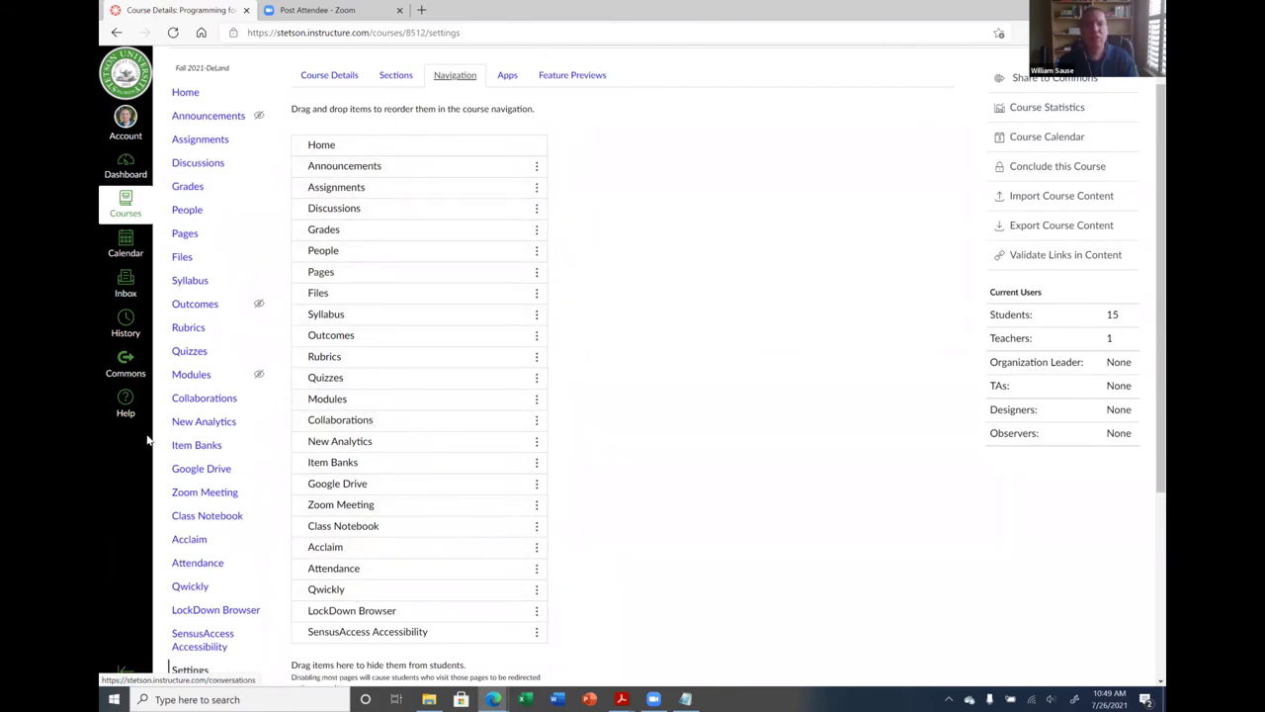
{"action": "scroll", "coordinate": [662, 510], "scroll_direction": "down", "scroll_amount": 3}
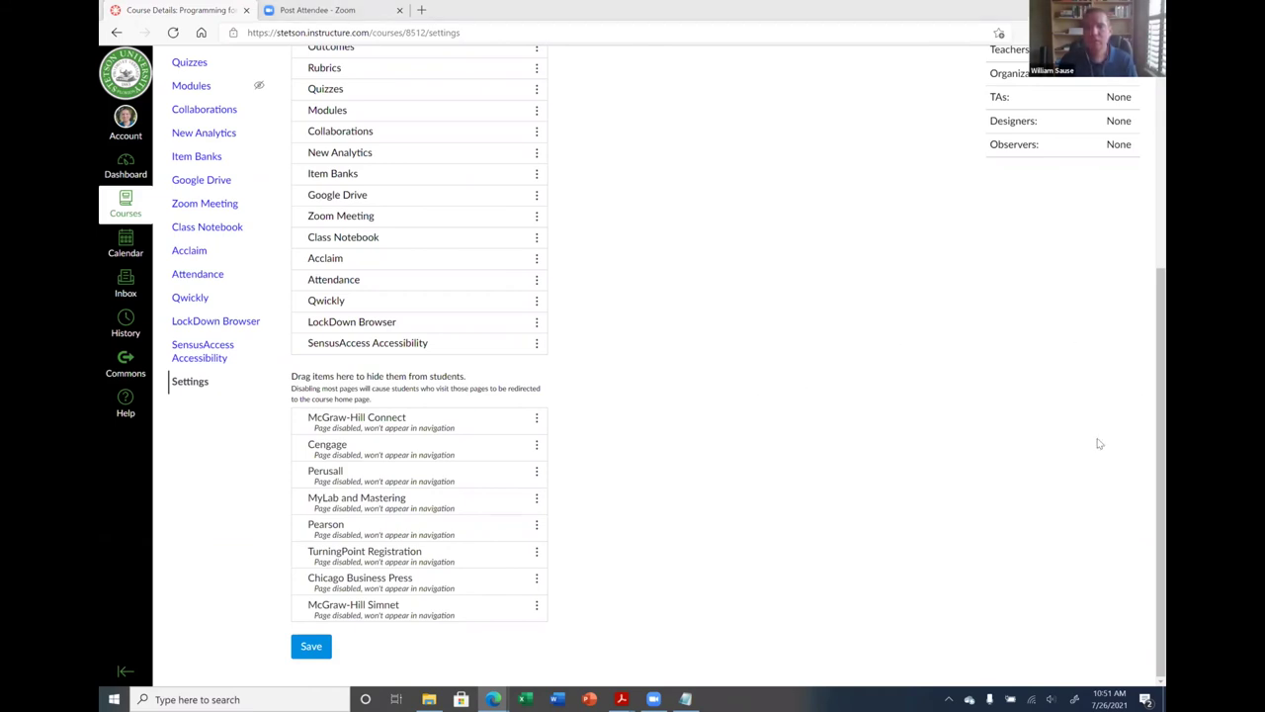
{"action": "scroll", "coordinate": [728, 466], "scroll_direction": "up", "scroll_amount": 5}
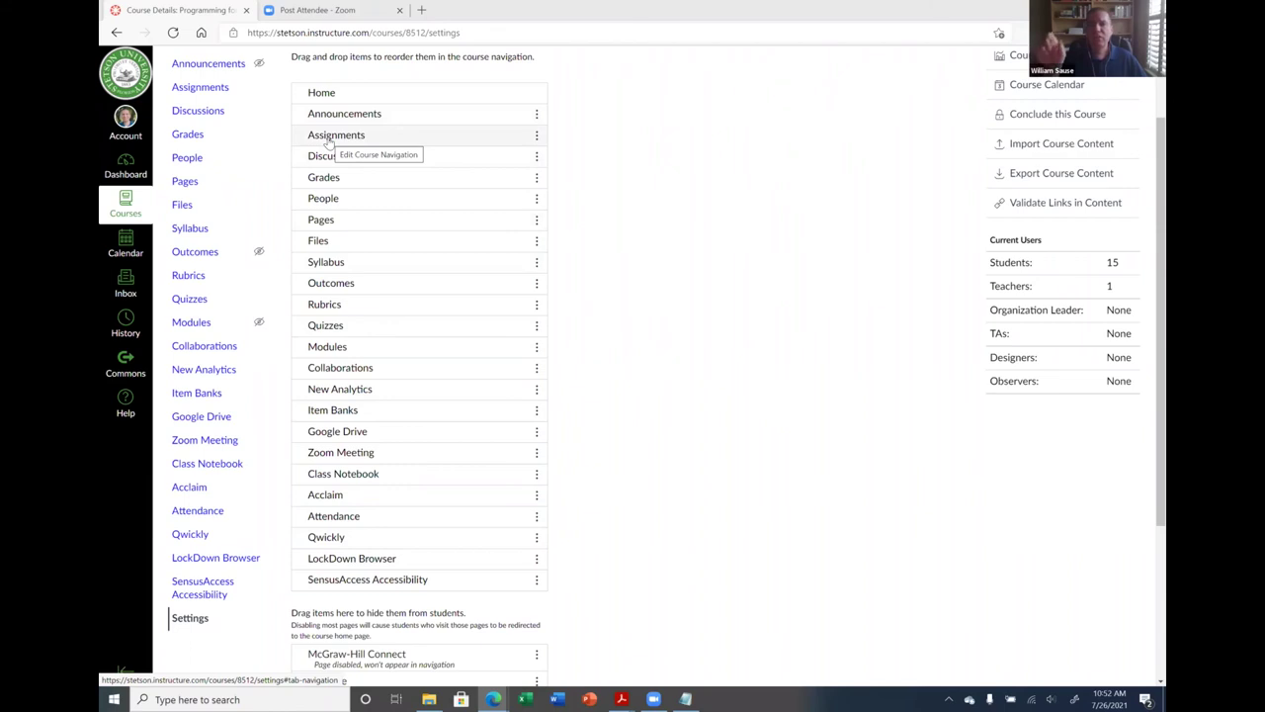
Hide Assignments and People from students in the course navigation and save the change.
{"action": "left_click_drag", "start_coordinate": [329, 143], "coordinate": [386, 647]}
{"action": "scroll", "coordinate": [425, 524], "scroll_direction": "up", "scroll_amount": 3}
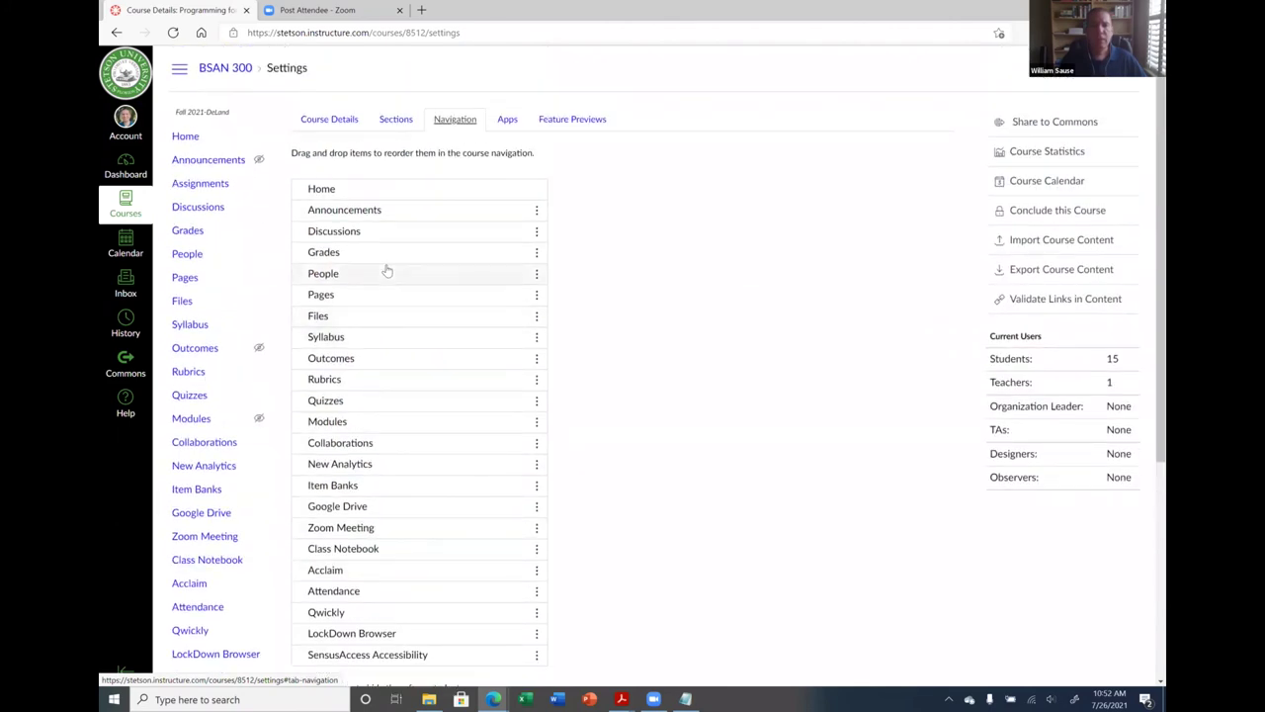
{"action": "scroll", "coordinate": [386, 269], "scroll_direction": "down", "scroll_amount": 1}
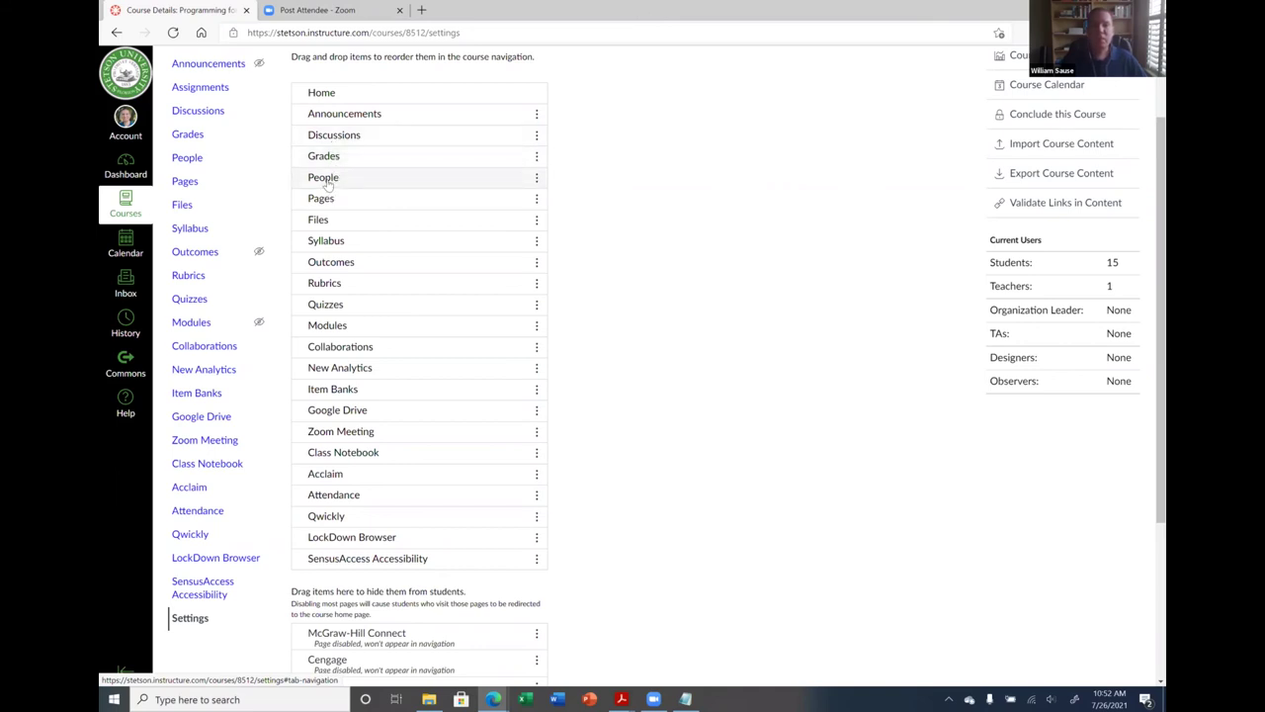
{"action": "left_click_drag", "start_coordinate": [324, 184], "coordinate": [405, 660]}
{"action": "scroll", "coordinate": [395, 444], "scroll_direction": "up", "scroll_amount": 3}
{"action": "scroll", "coordinate": [382, 420], "scroll_direction": "down", "scroll_amount": 2}
{"action": "scroll", "coordinate": [382, 420], "scroll_direction": "up", "scroll_amount": 1}
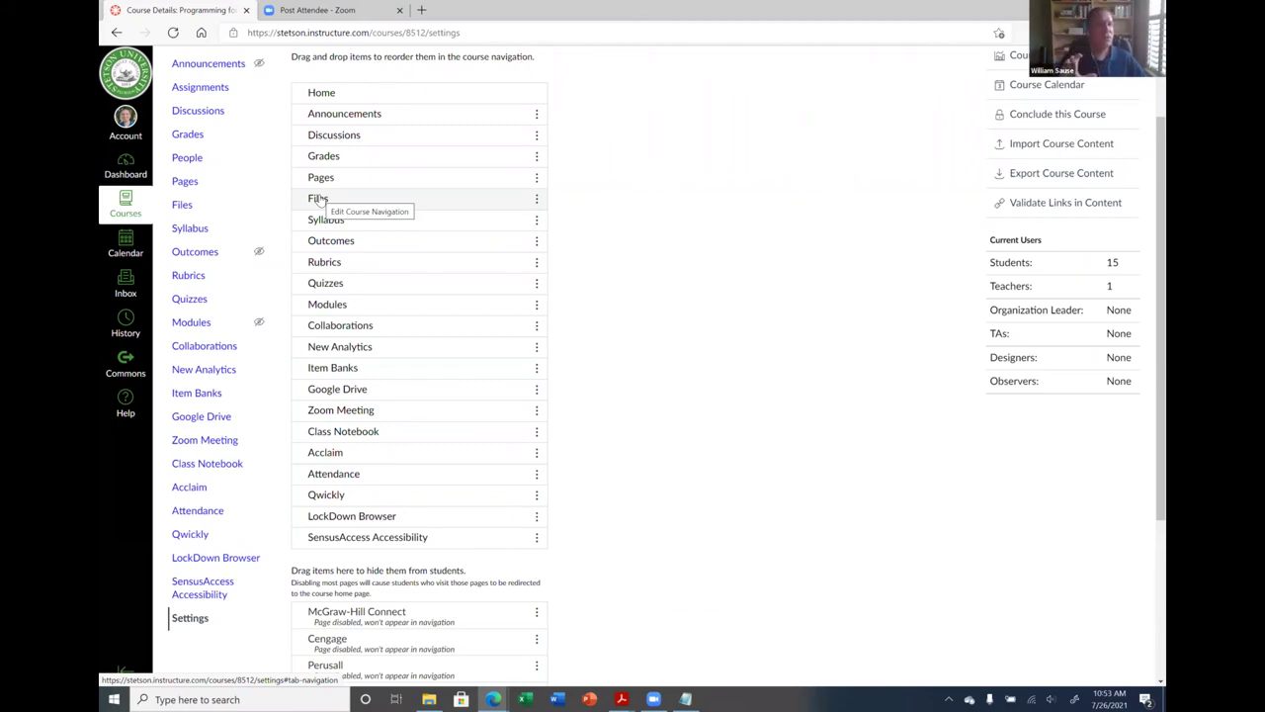
{"action": "scroll", "coordinate": [364, 183], "scroll_direction": "up", "scroll_amount": 1}
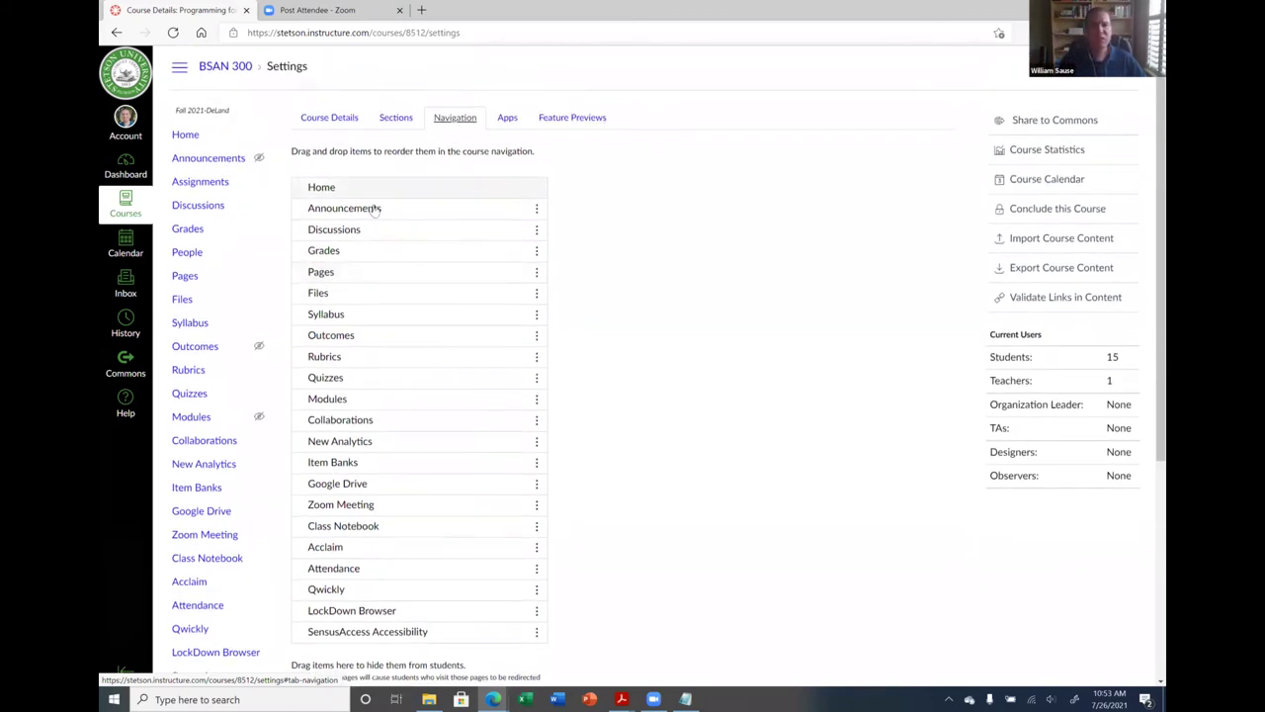
{"action": "scroll", "coordinate": [645, 514], "scroll_direction": "down", "scroll_amount": 4}
{"action": "left_click", "coordinate": [308, 646]}
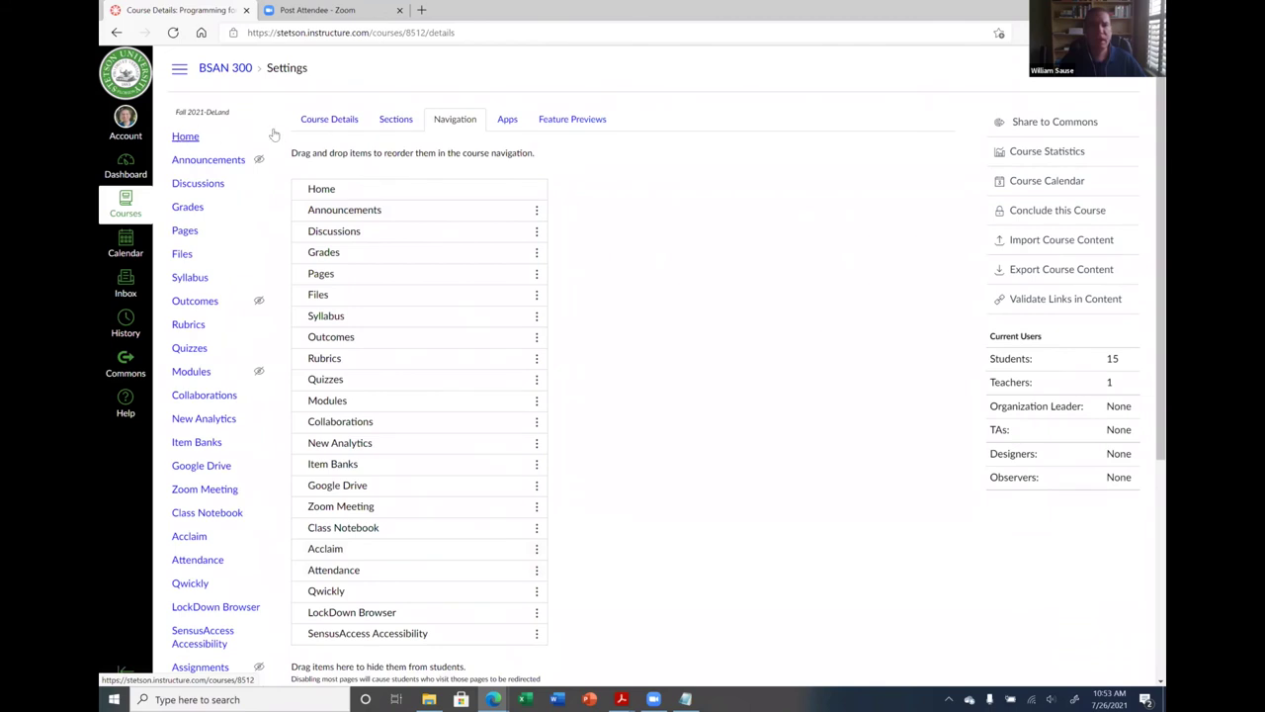
View the course home page and its Files area in Student View, and leave that view.
{"action": "left_click", "coordinate": [188, 137]}
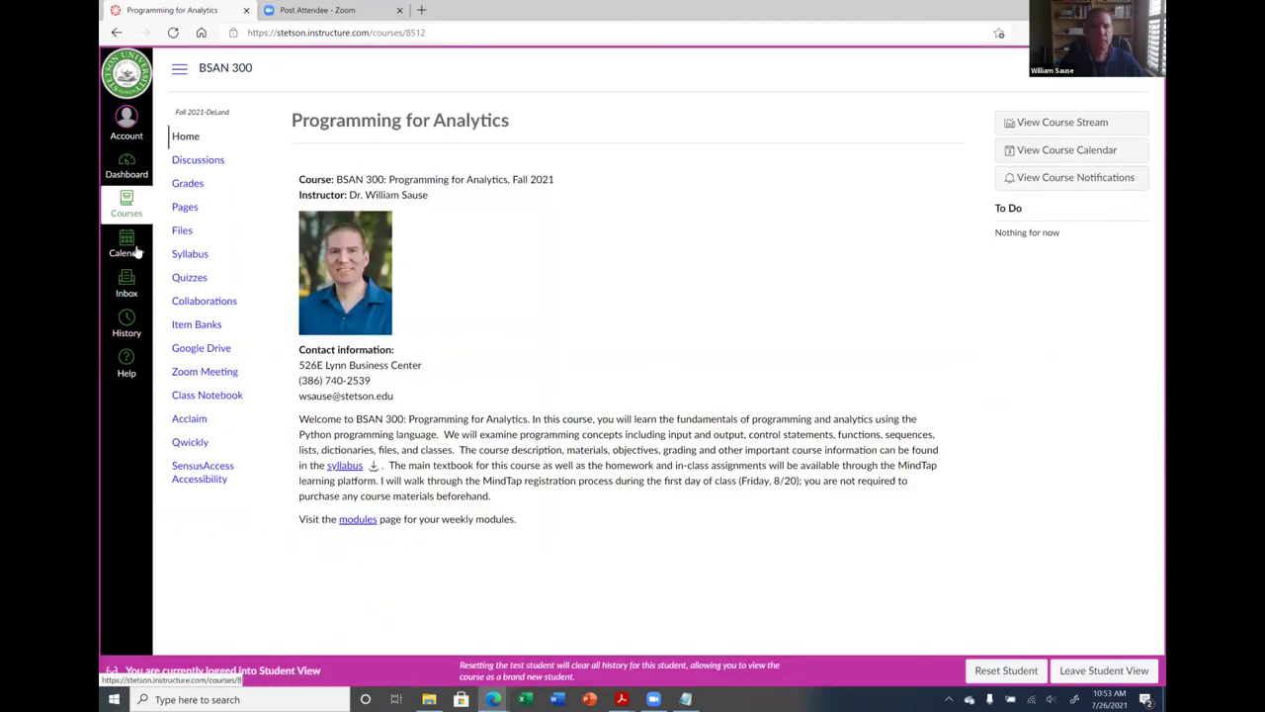
{"action": "left_click", "coordinate": [181, 234]}
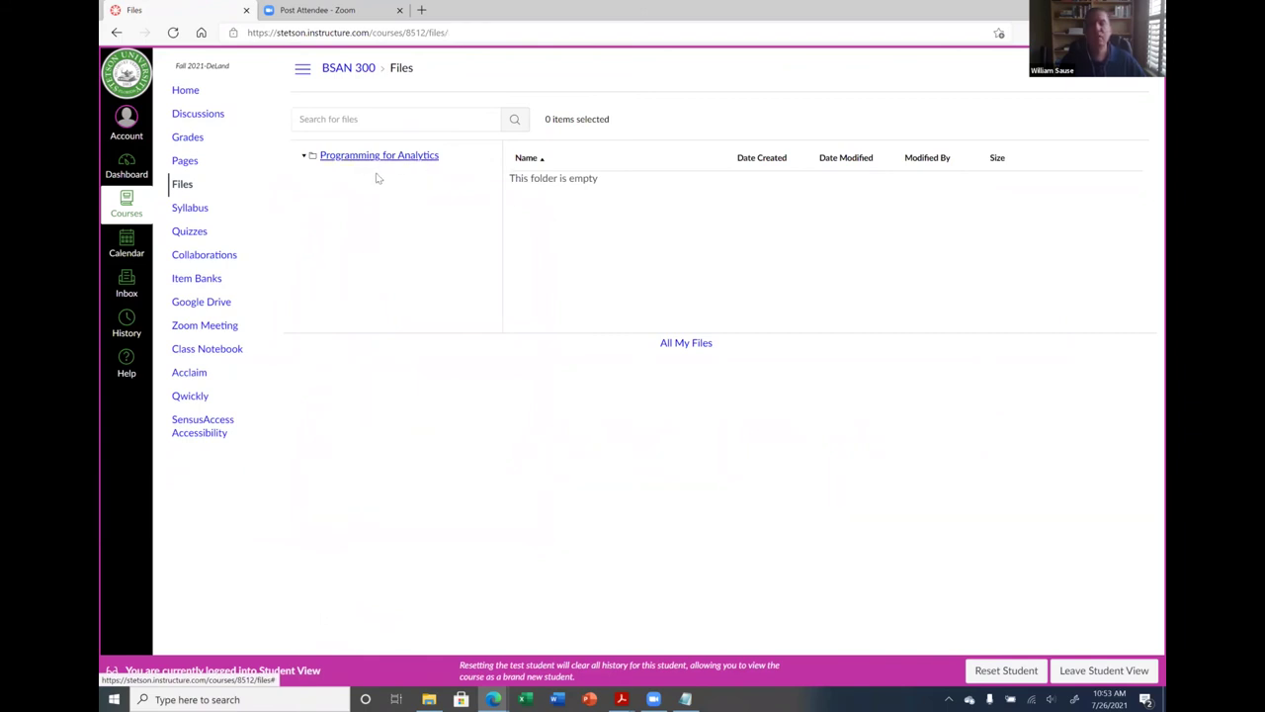
{"action": "left_click", "coordinate": [1106, 669]}
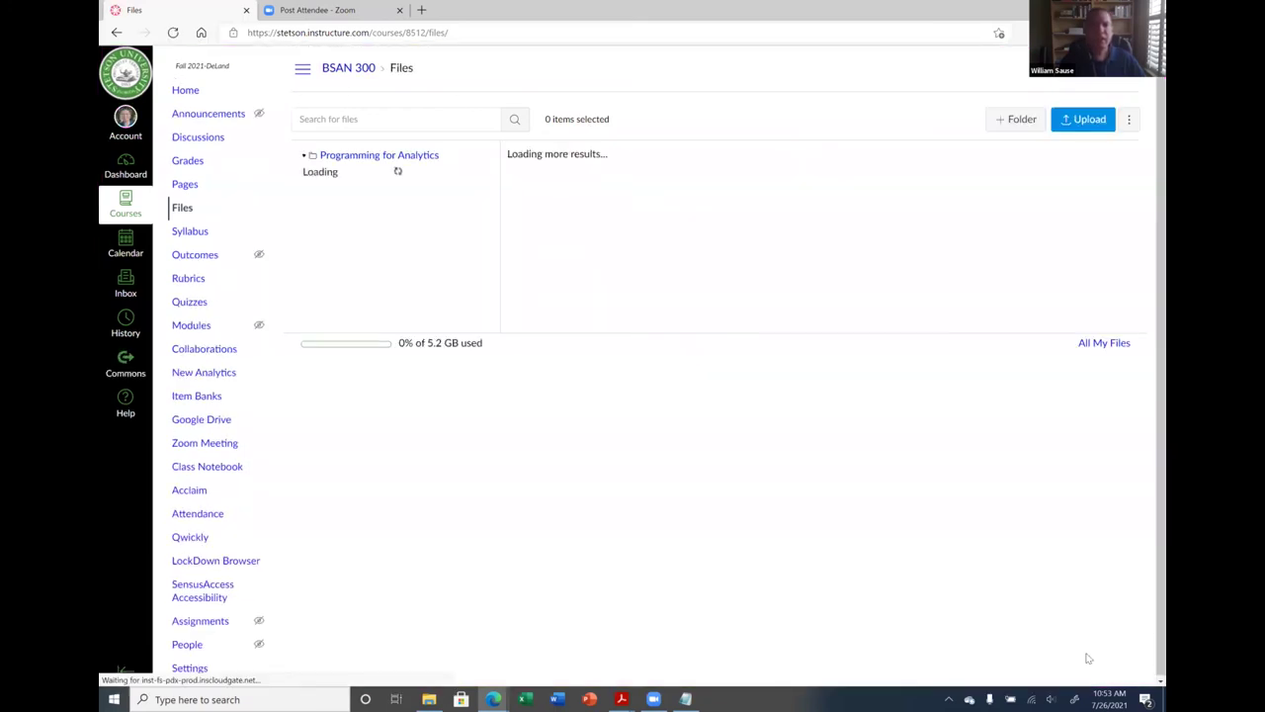
Return to the course navigation settings and move Files and Outcomes into the items hidden from students.
{"action": "left_click", "coordinate": [197, 669]}
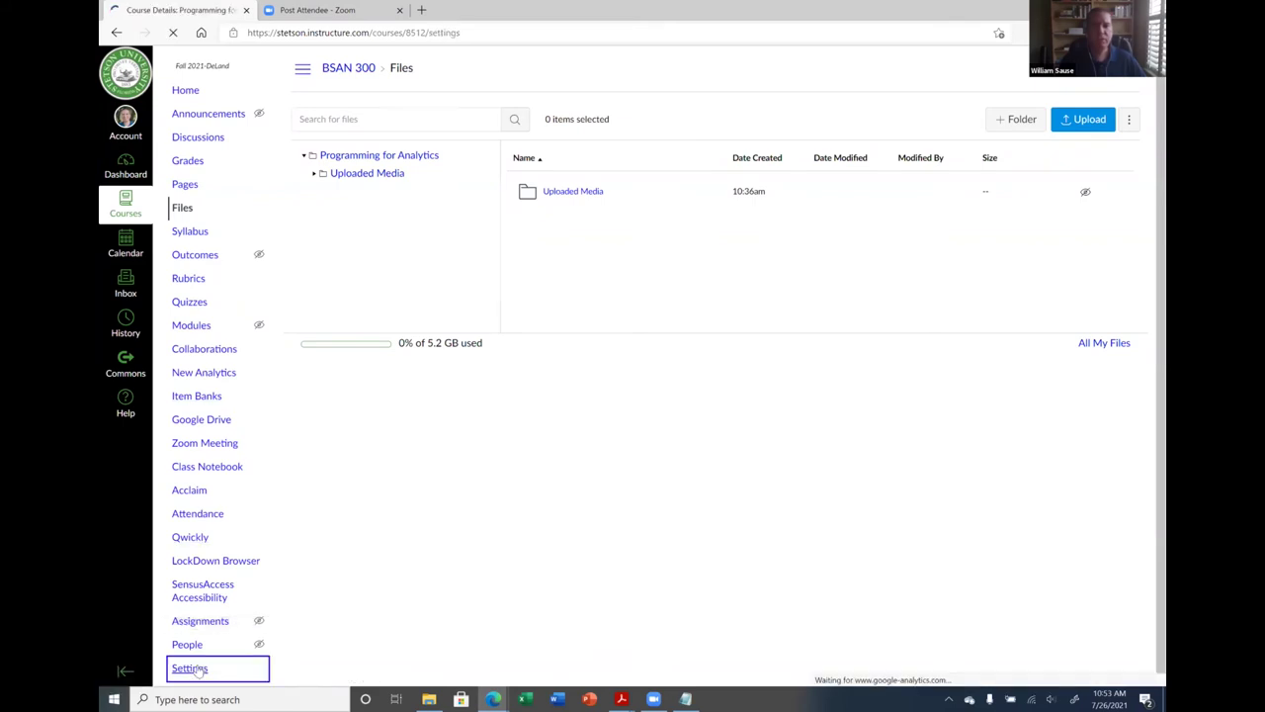
{"action": "scroll", "coordinate": [487, 351], "scroll_direction": "down", "scroll_amount": 2}
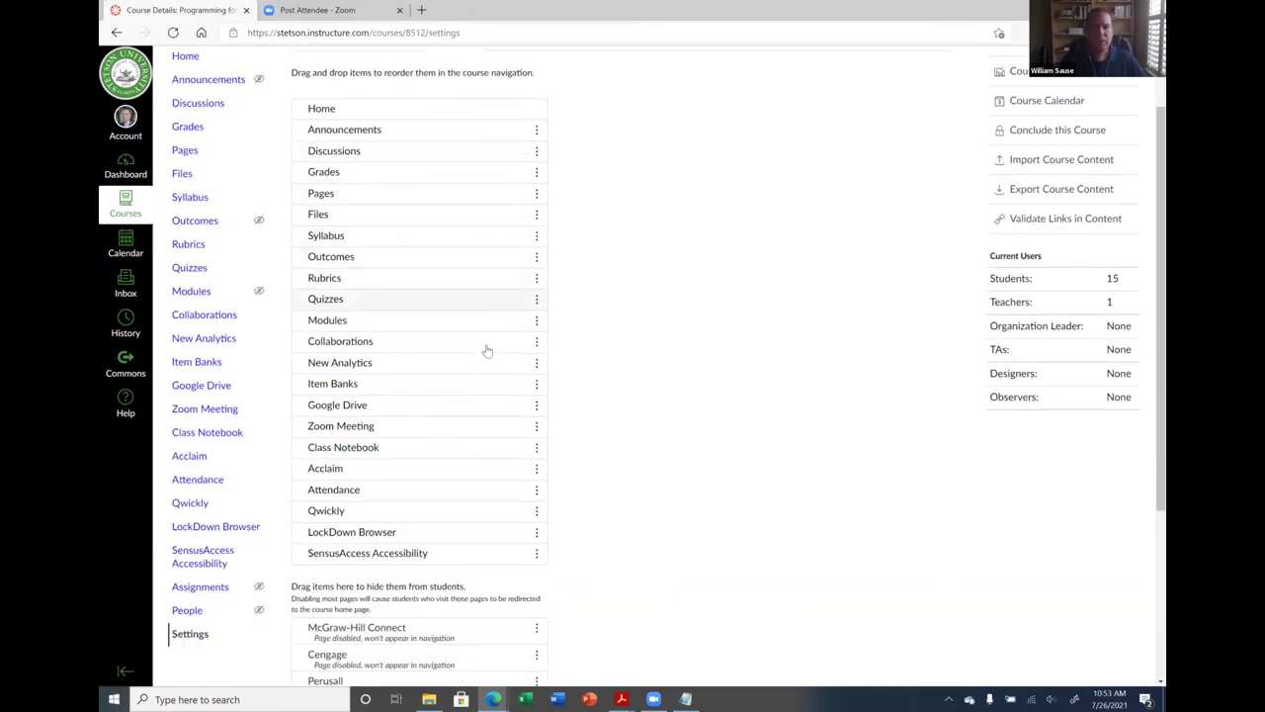
{"action": "scroll", "coordinate": [486, 351], "scroll_direction": "down", "scroll_amount": 2}
{"action": "left_click_drag", "start_coordinate": [465, 230], "coordinate": [411, 603]}
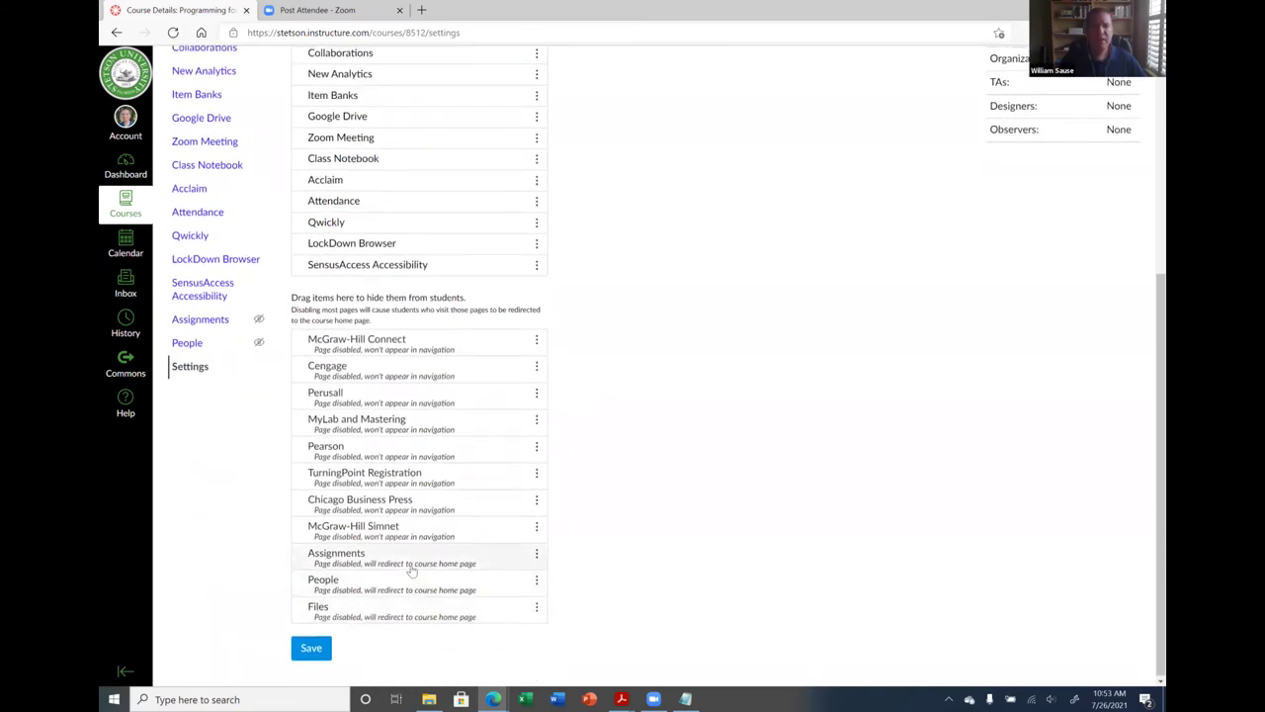
{"action": "scroll", "coordinate": [375, 395], "scroll_direction": "up", "scroll_amount": 5}
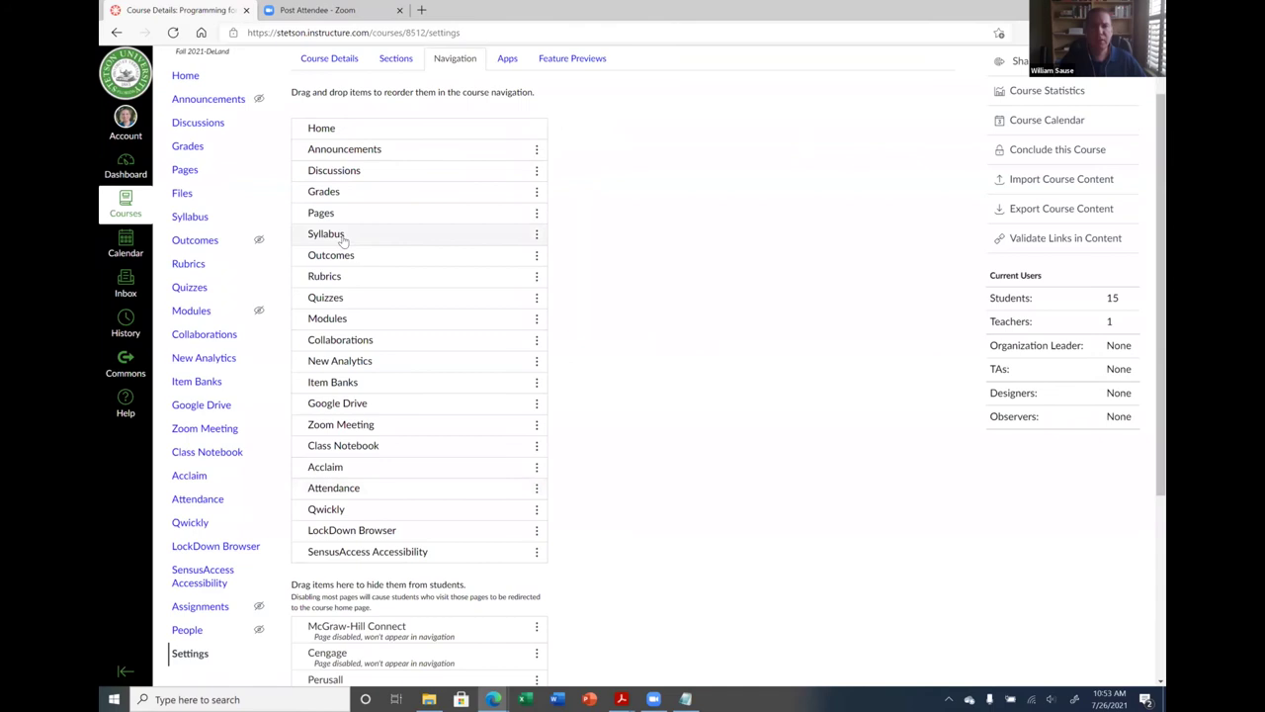
{"action": "left_click_drag", "start_coordinate": [335, 253], "coordinate": [422, 632]}
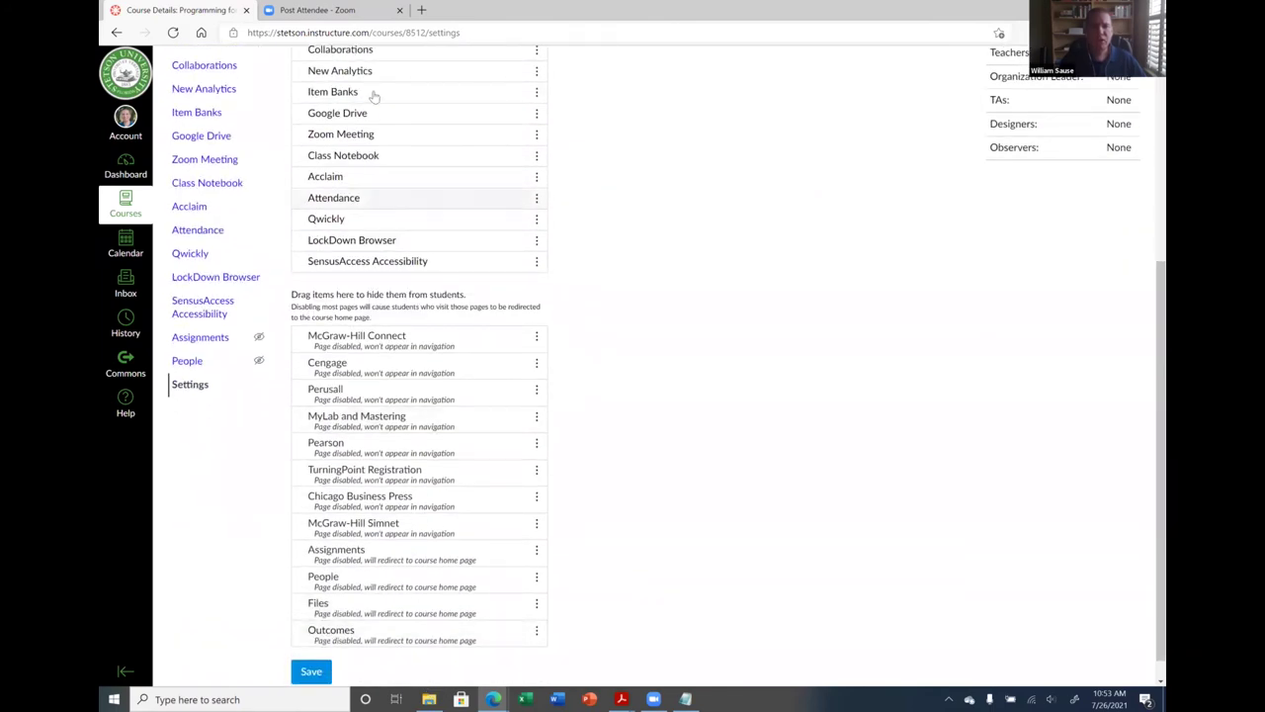
Move Rubrics and Quizzes into the navigation items hidden from students.
{"action": "scroll", "coordinate": [374, 96], "scroll_direction": "up", "scroll_amount": 4}
{"action": "left_click_drag", "start_coordinate": [418, 361], "coordinate": [412, 618]}
{"action": "scroll", "coordinate": [381, 361], "scroll_direction": "up", "scroll_amount": 3}
{"action": "left_click_drag", "start_coordinate": [341, 253], "coordinate": [417, 610]}
Move Collaborations and New Analytics into the navigation items hidden from students.
{"action": "scroll", "coordinate": [402, 454], "scroll_direction": "up", "scroll_amount": 4}
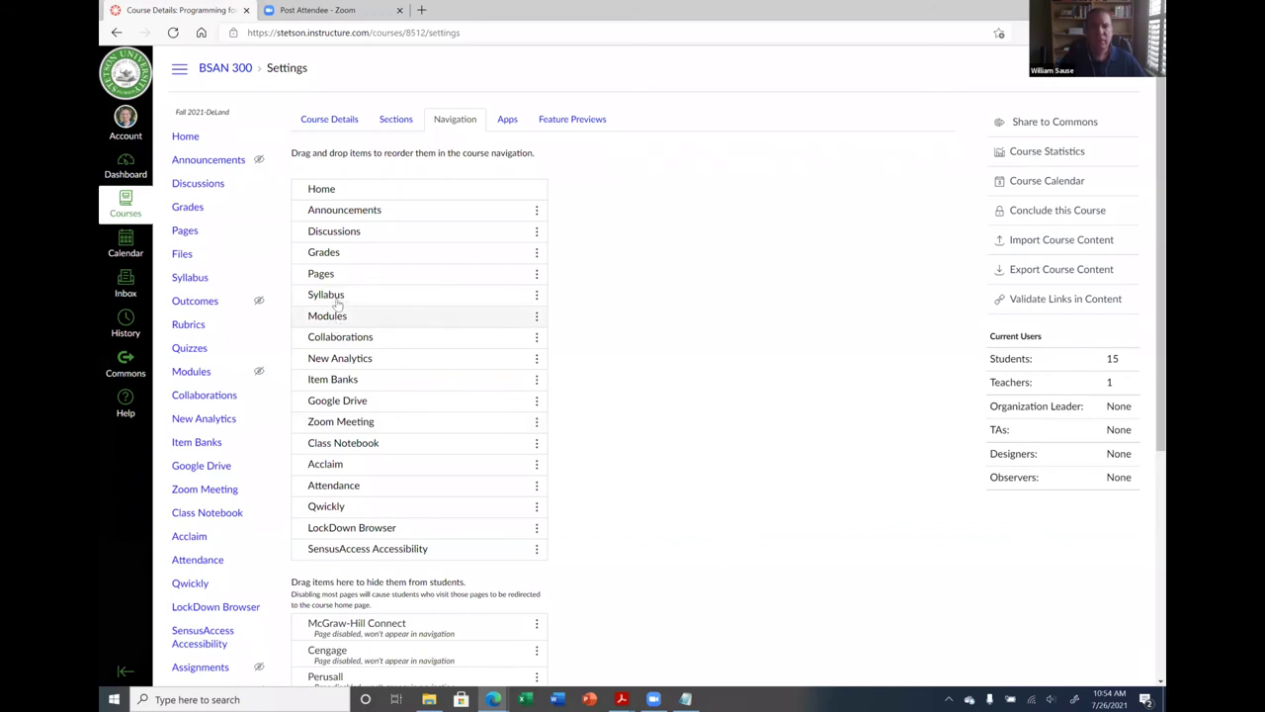
{"action": "left_click_drag", "start_coordinate": [337, 337], "coordinate": [400, 647]}
{"action": "left_click_drag", "start_coordinate": [403, 604], "coordinate": [403, 601]}
{"action": "scroll", "coordinate": [403, 601], "scroll_direction": "up", "scroll_amount": 5}
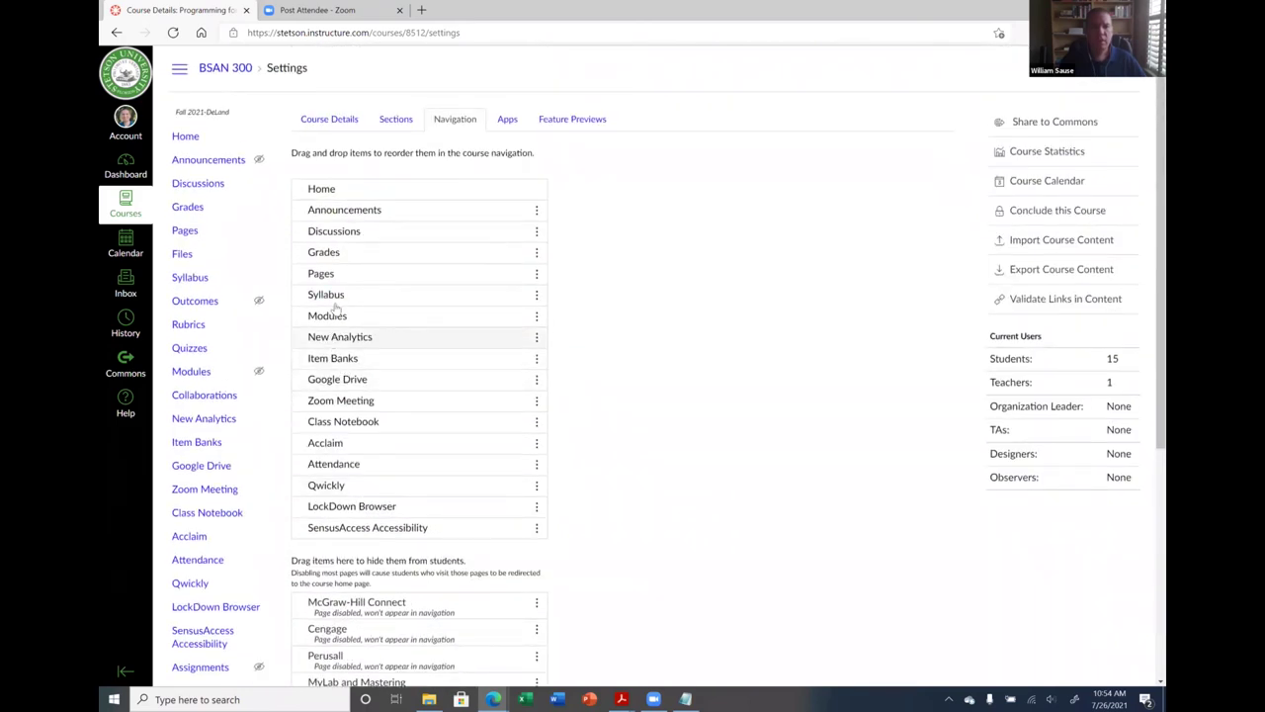
{"action": "left_click_drag", "start_coordinate": [319, 336], "coordinate": [384, 614]}
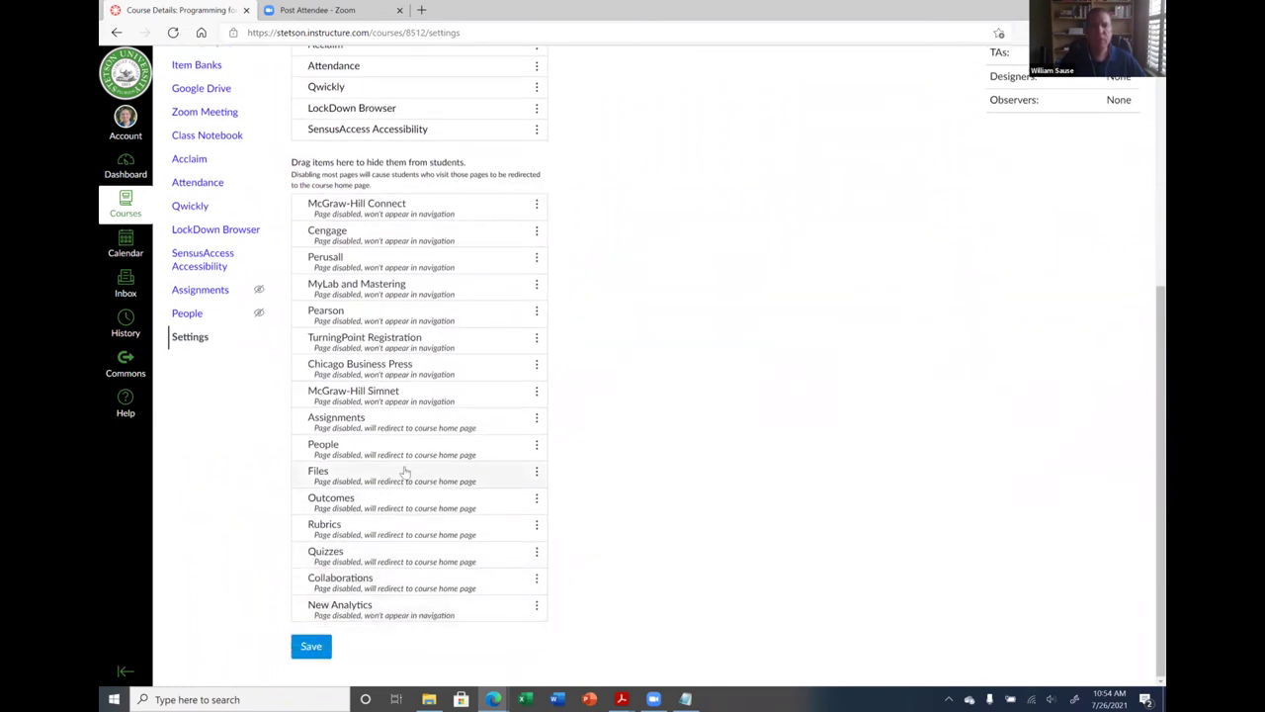
Move Item Banks and Google Drive into the navigation items hidden from students.
{"action": "scroll", "coordinate": [405, 473], "scroll_direction": "up", "scroll_amount": 3}
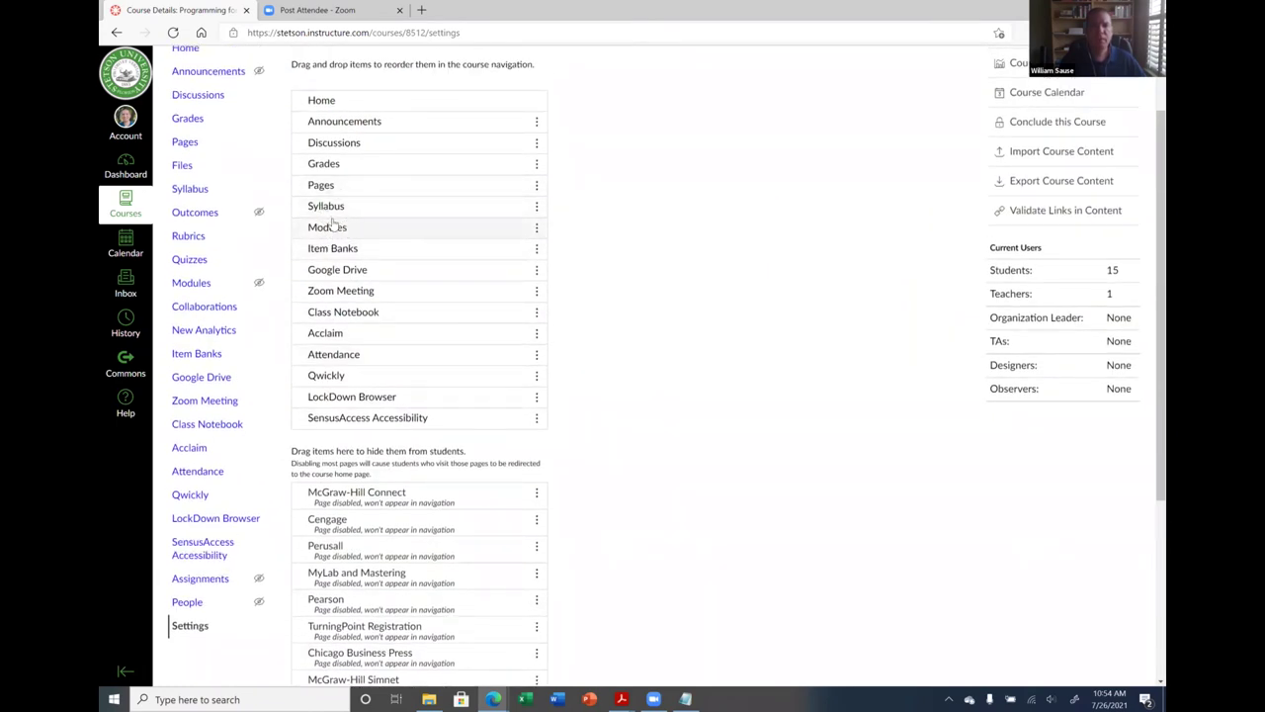
{"action": "left_click_drag", "start_coordinate": [336, 252], "coordinate": [393, 621]}
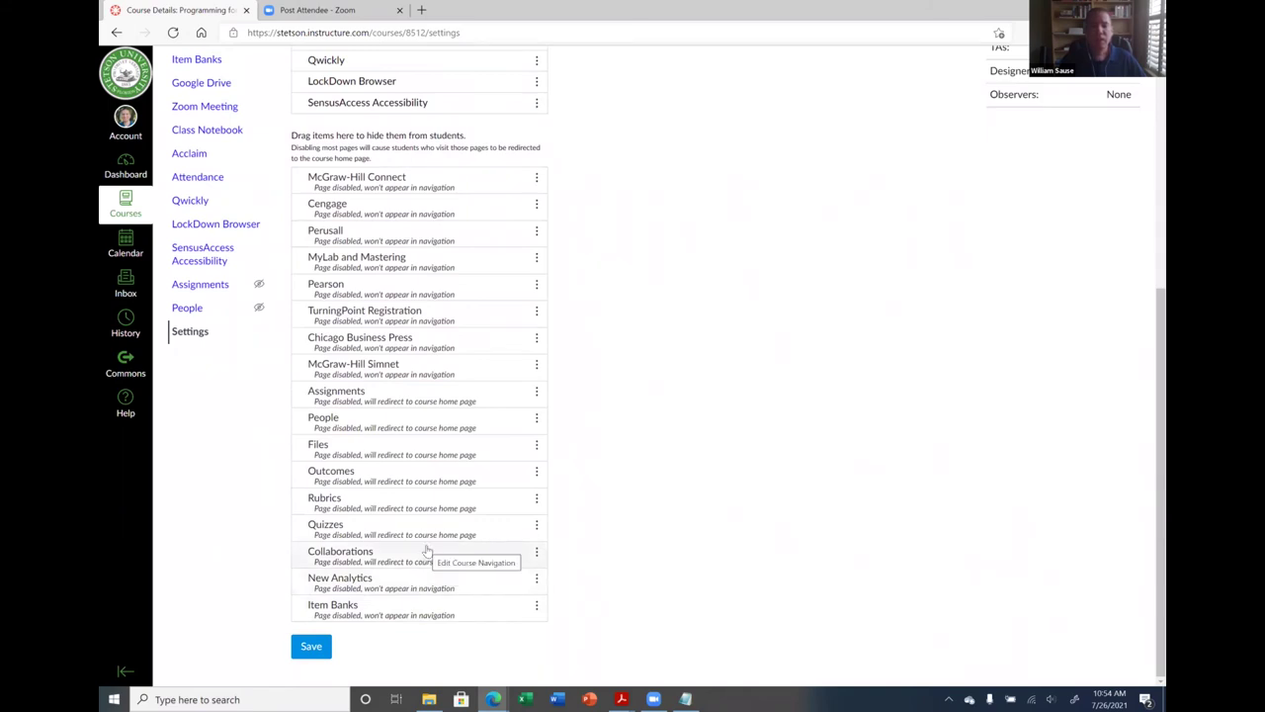
{"action": "scroll", "coordinate": [426, 549], "scroll_direction": "up", "scroll_amount": 5}
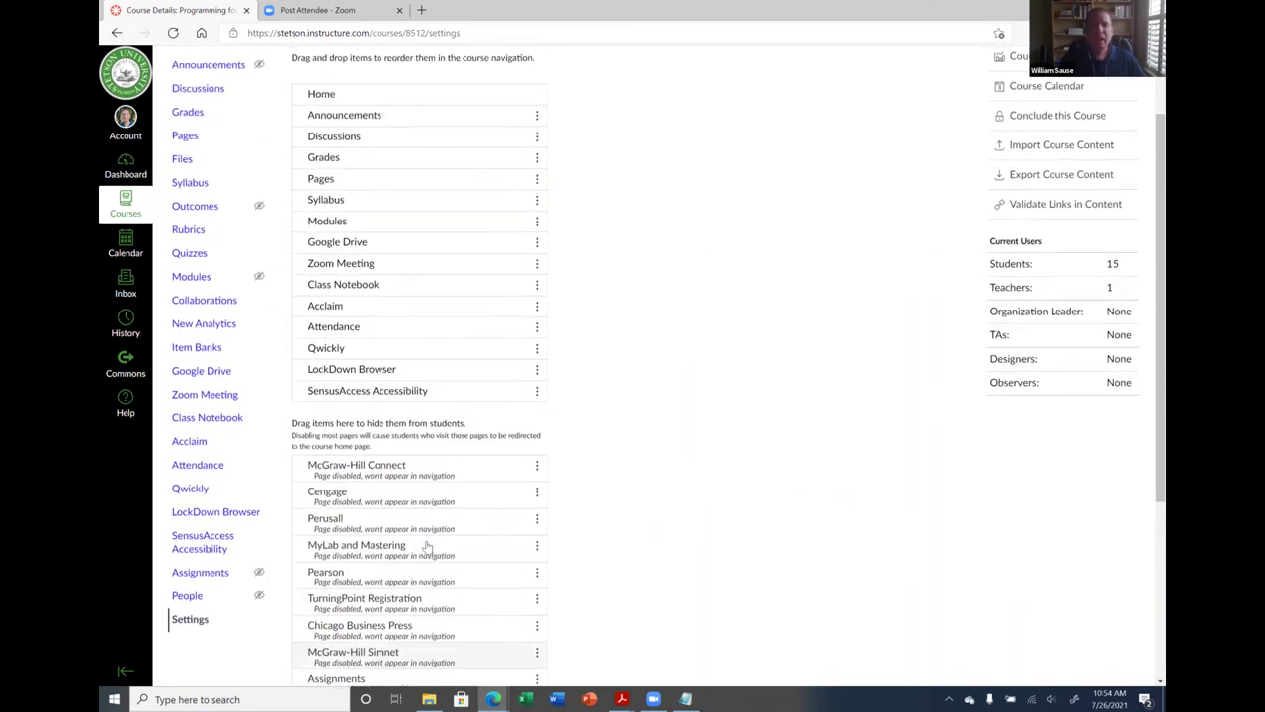
{"action": "scroll", "coordinate": [428, 542], "scroll_direction": "down", "scroll_amount": 2}
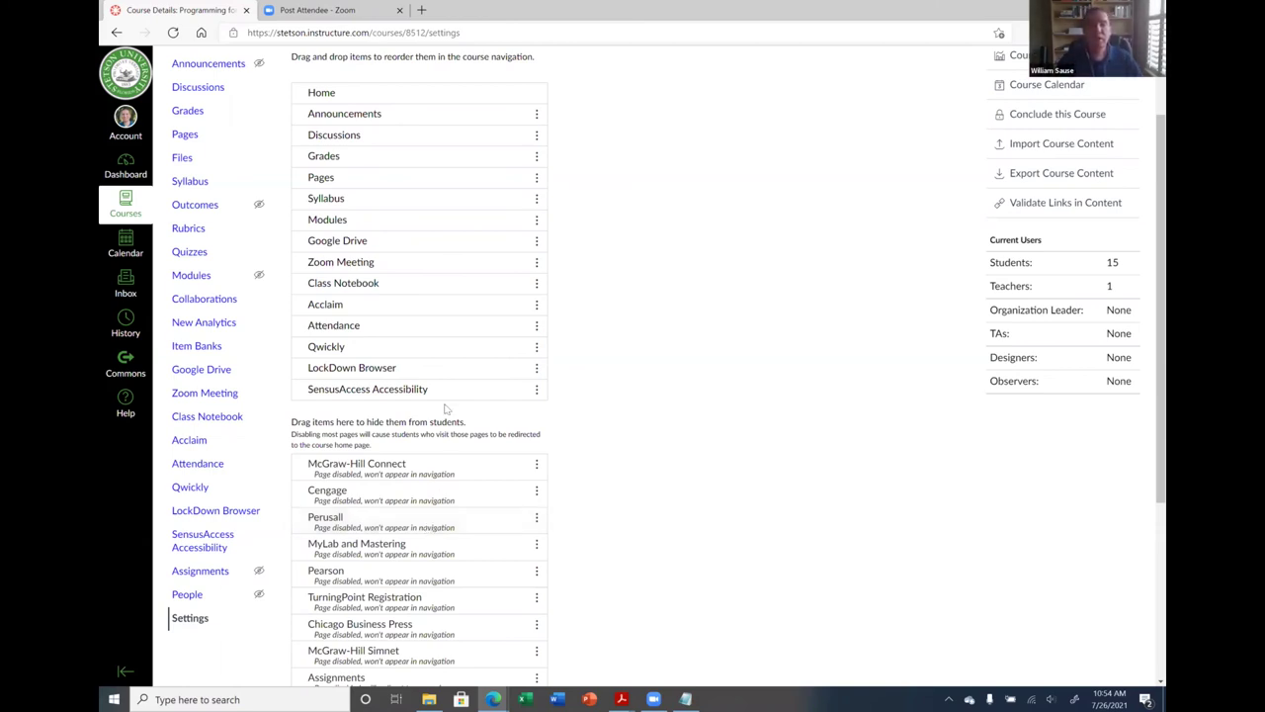
{"action": "left_click_drag", "start_coordinate": [316, 245], "coordinate": [381, 597]}
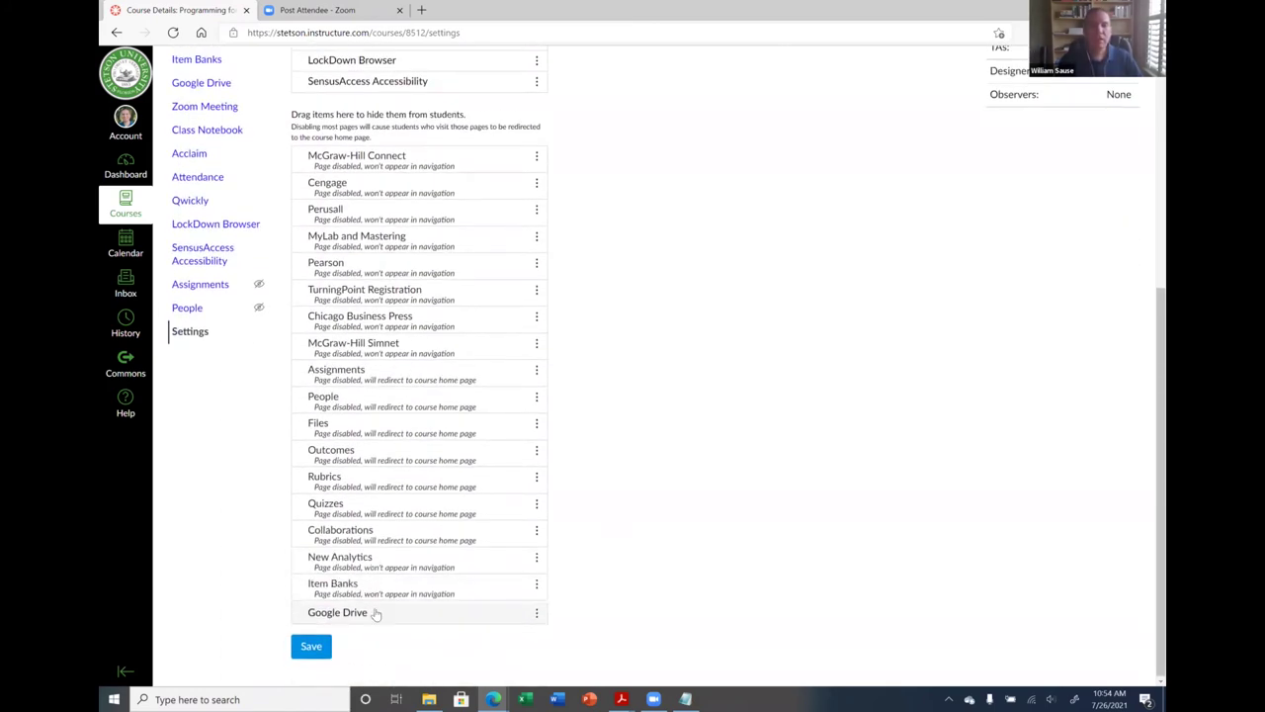
Keep Zoom Meeting in the course navigation and move Class Notebook and Acclaim into the items hidden from students.
{"action": "scroll", "coordinate": [438, 523], "scroll_direction": "up", "scroll_amount": 5}
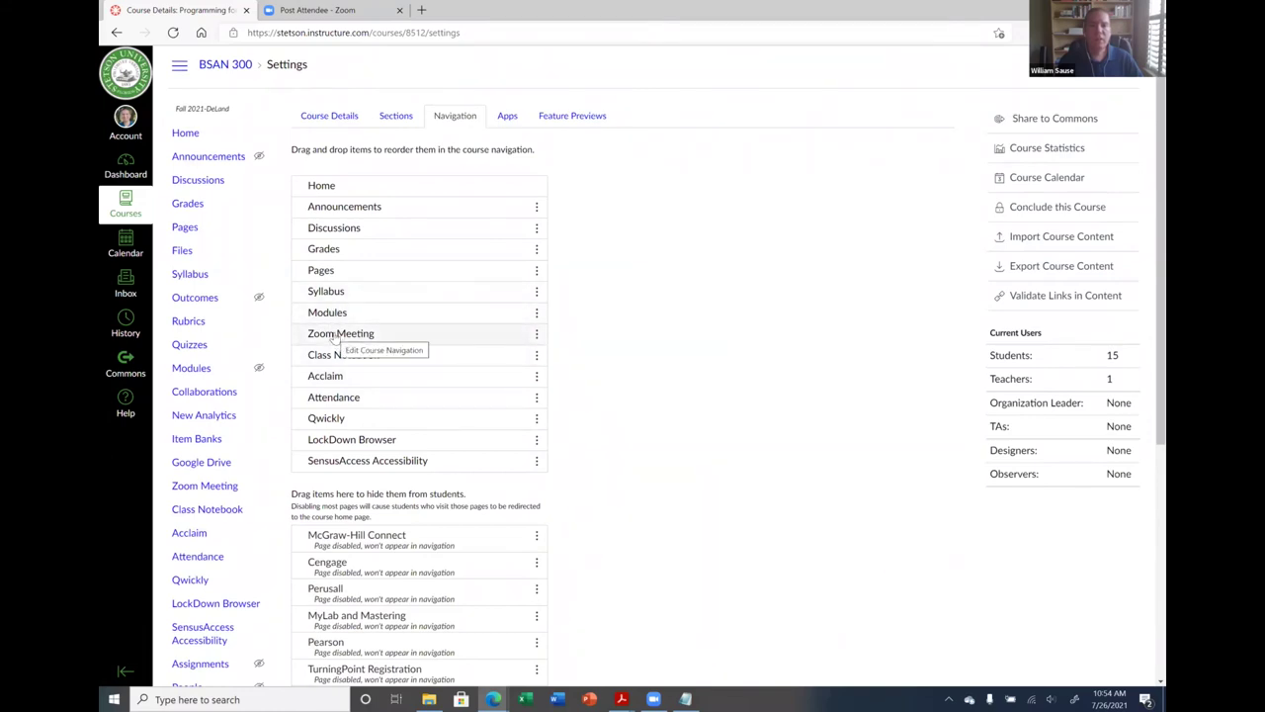
{"action": "scroll", "coordinate": [341, 336], "scroll_direction": "down", "scroll_amount": 1}
{"action": "left_click_drag", "start_coordinate": [363, 351], "coordinate": [406, 618]}
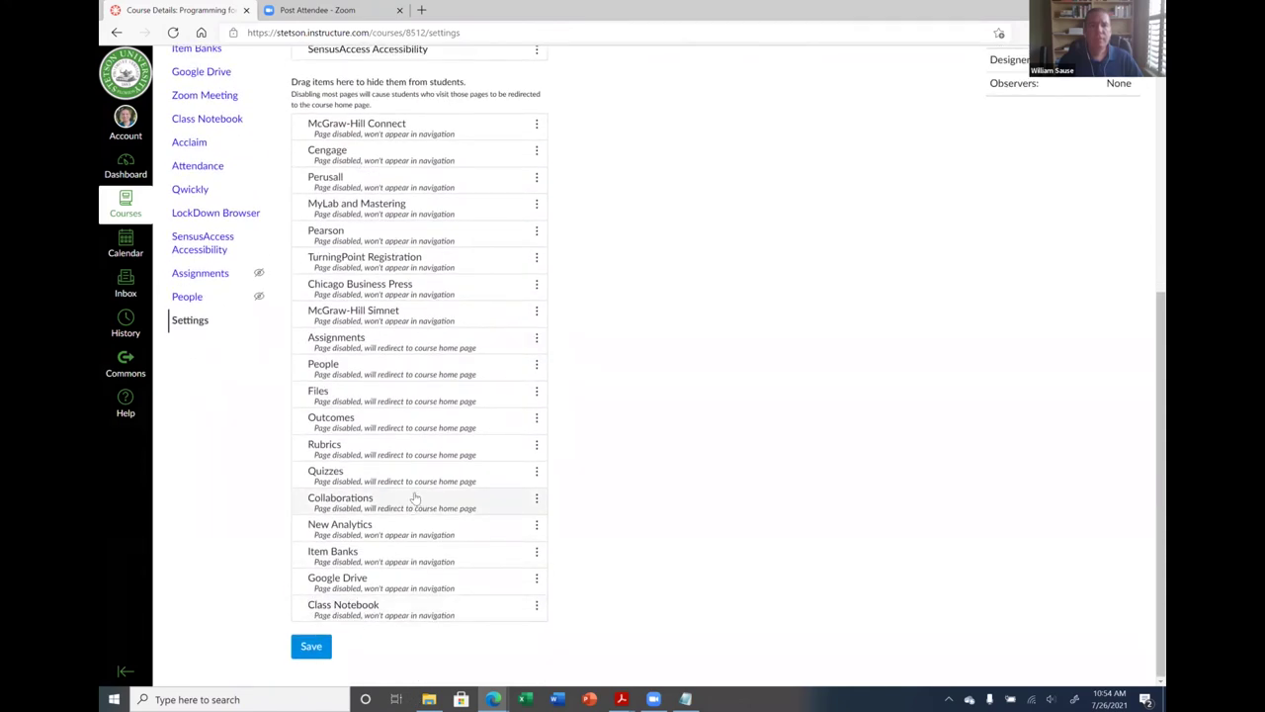
{"action": "scroll", "coordinate": [336, 353], "scroll_direction": "up", "scroll_amount": 4}
{"action": "left_click_drag", "start_coordinate": [331, 349], "coordinate": [396, 603]}
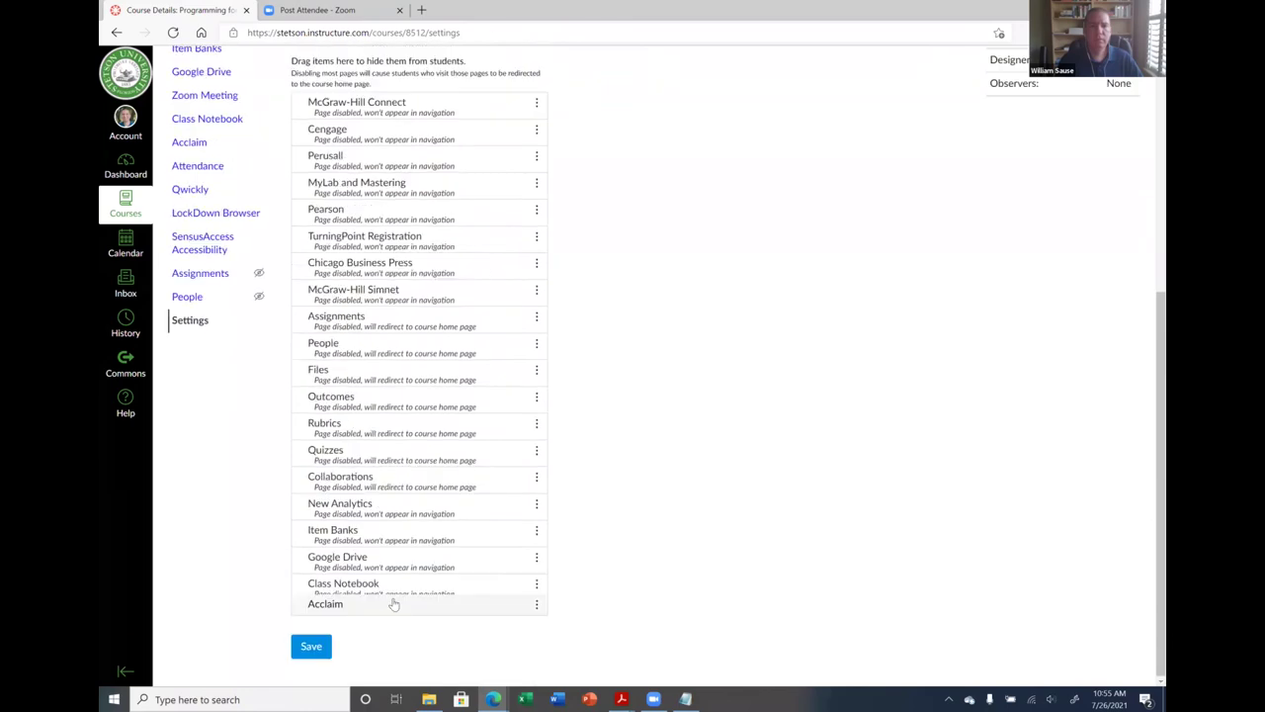
Move Attendance and Qwickly into the navigation items hidden from students.
{"action": "scroll", "coordinate": [390, 395], "scroll_direction": "up", "scroll_amount": 5}
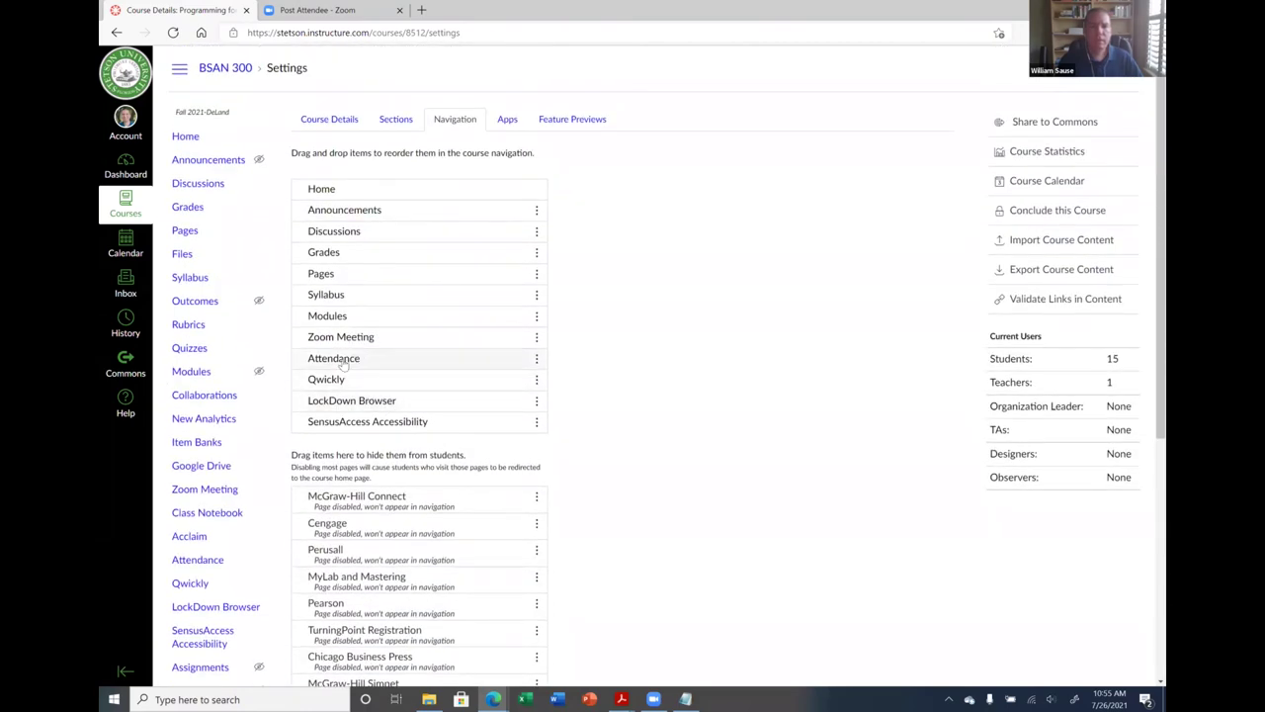
{"action": "left_click_drag", "start_coordinate": [376, 680], "coordinate": [388, 612]}
{"action": "scroll", "coordinate": [337, 297], "scroll_direction": "up", "scroll_amount": 5}
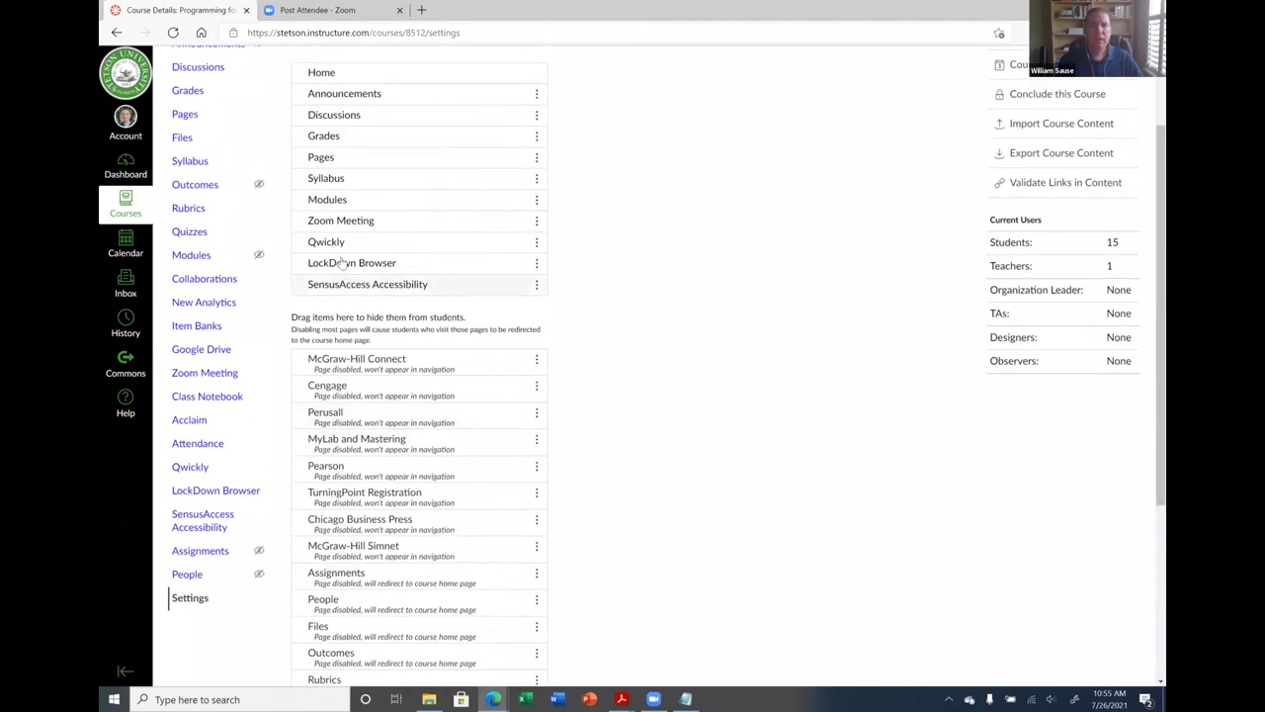
{"action": "left_click_drag", "start_coordinate": [367, 301], "coordinate": [382, 613]}
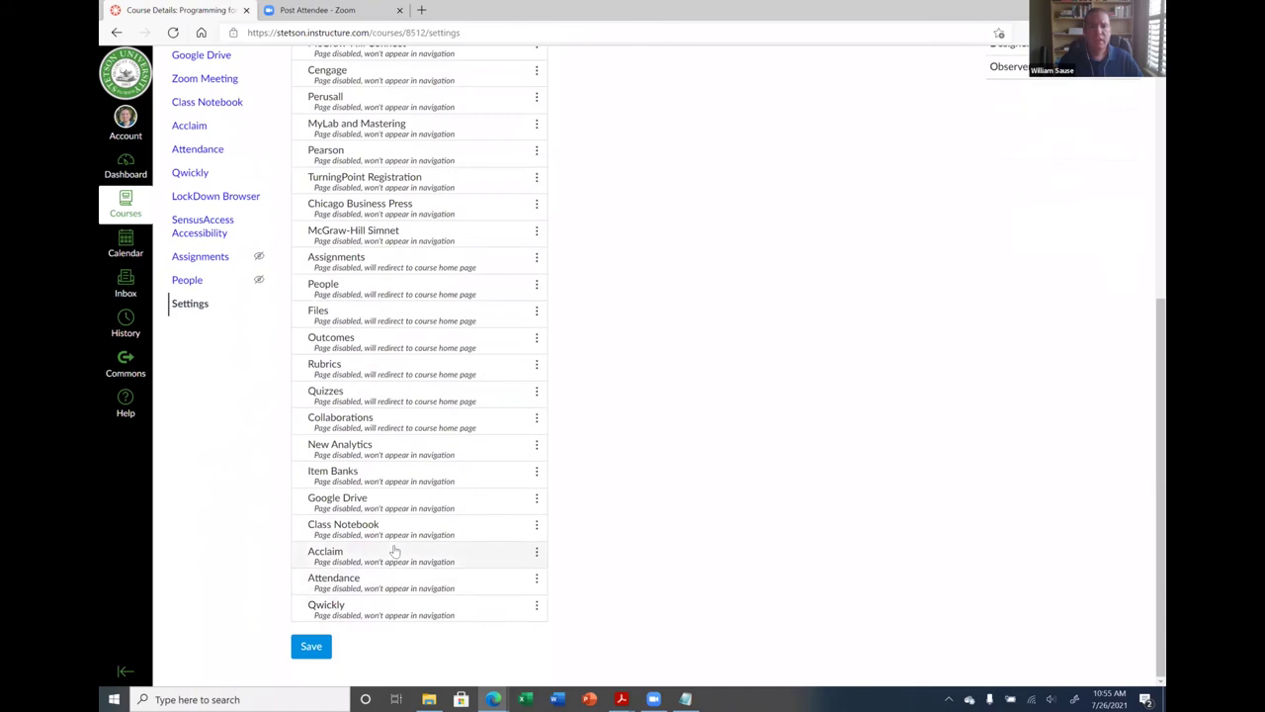
{"action": "scroll", "coordinate": [380, 494], "scroll_direction": "up", "scroll_amount": 8}
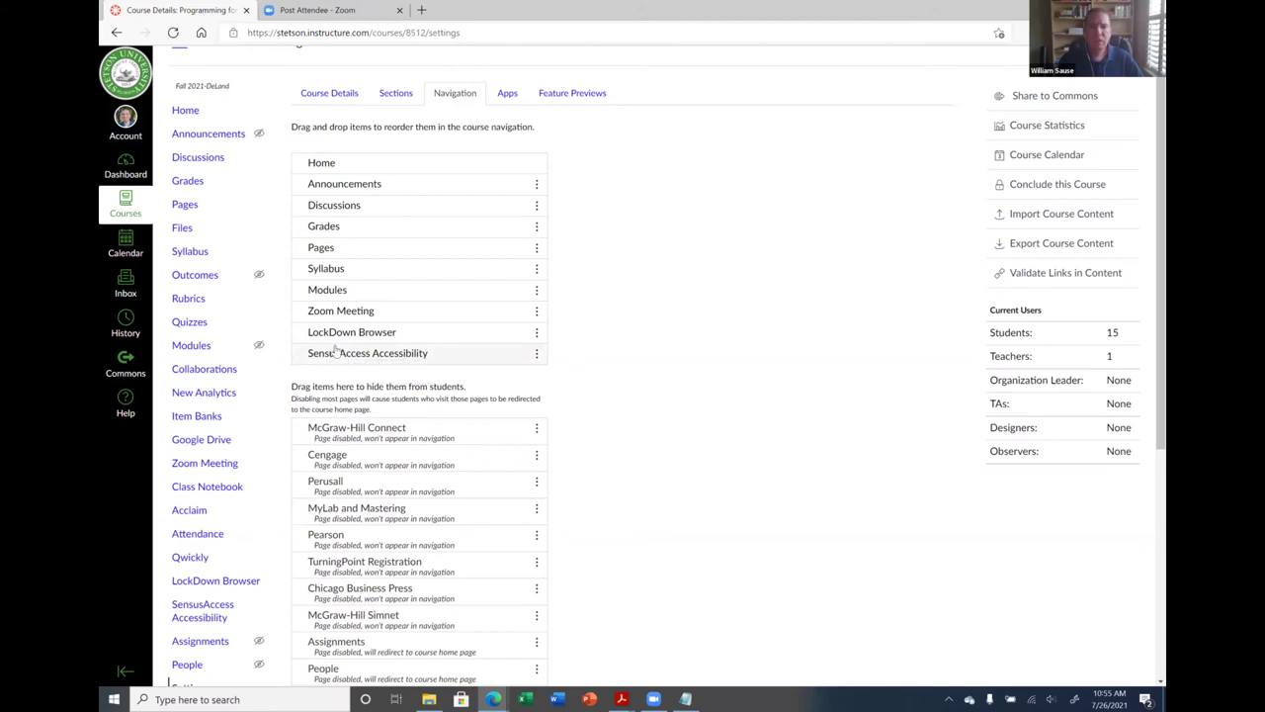
Save the rearranged course navigation with the unneeded items hidden from students.
{"action": "scroll", "coordinate": [647, 429], "scroll_direction": "down", "scroll_amount": 4}
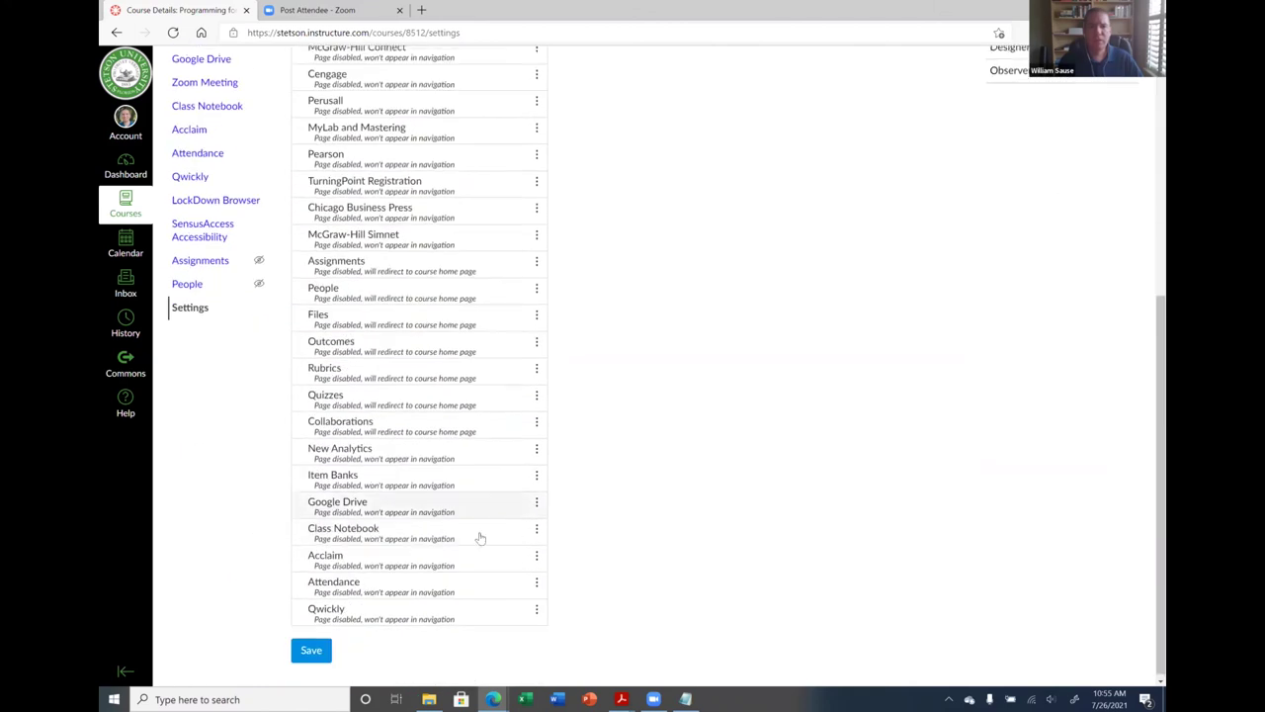
{"action": "left_click", "coordinate": [308, 648]}
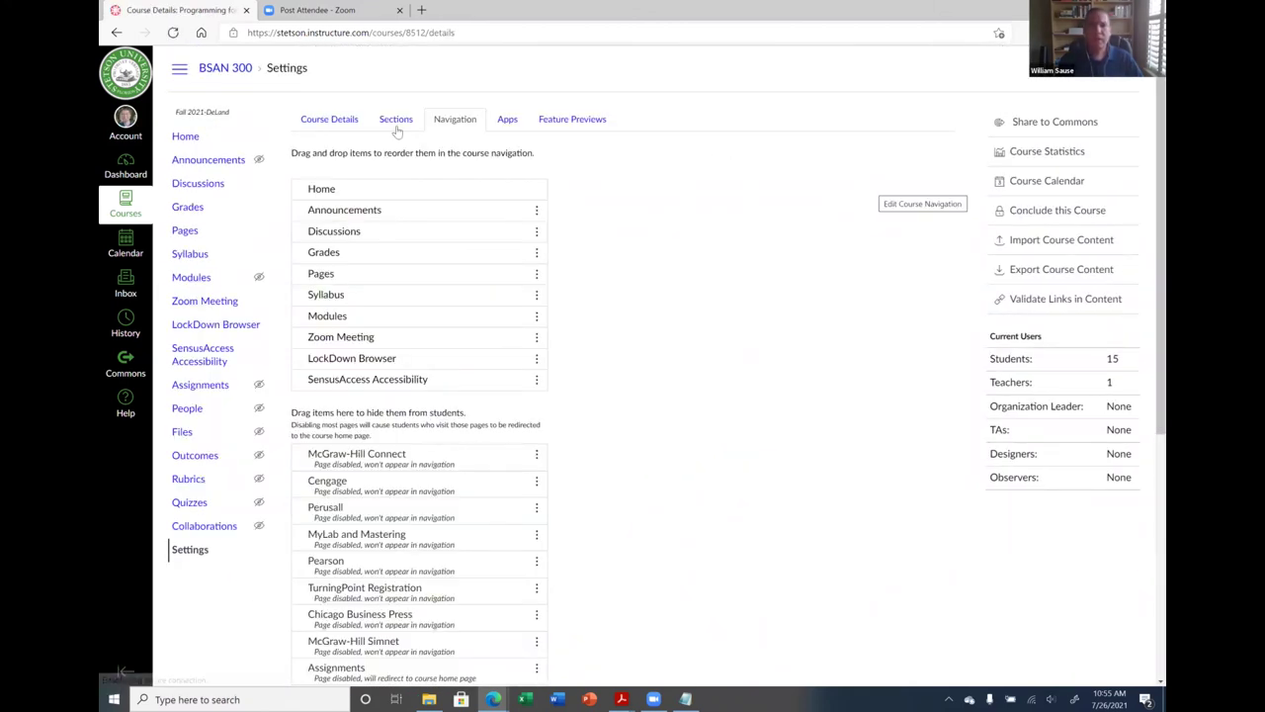
Preview the home page and SensusAccess Accessibility in student view, and leave student view.
{"action": "left_click", "coordinate": [185, 137]}
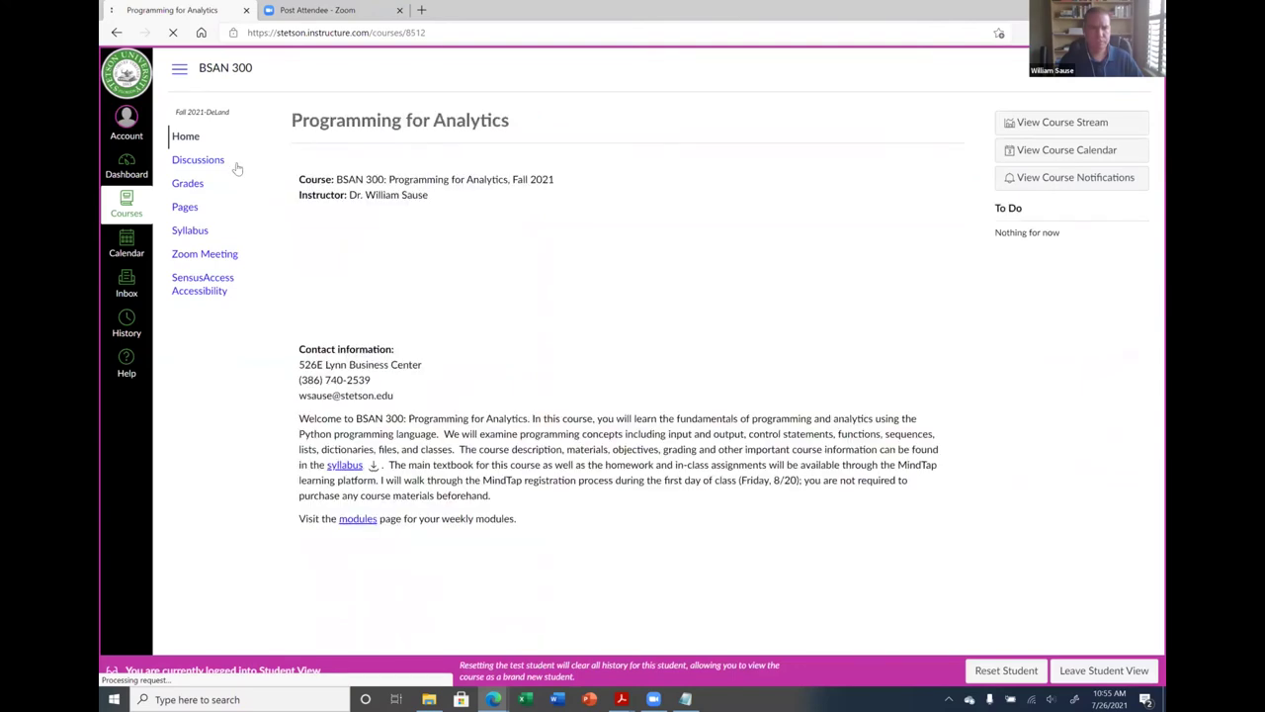
{"action": "left_click", "coordinate": [183, 297]}
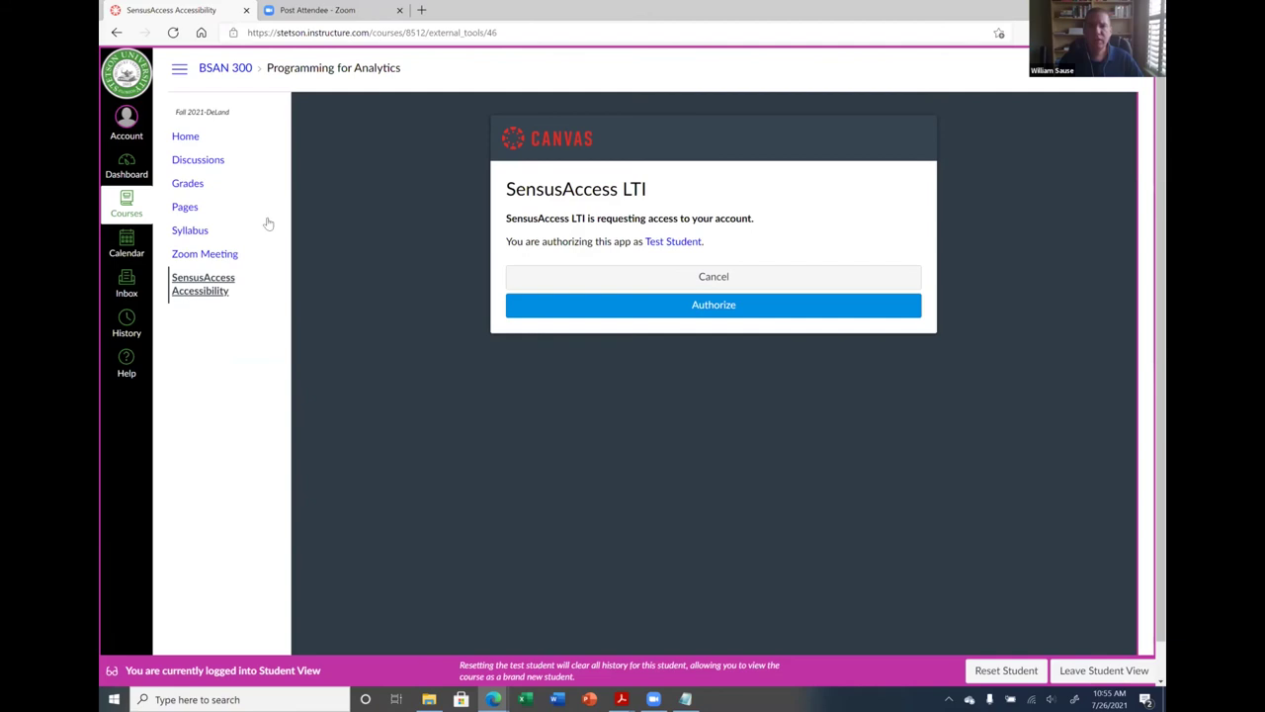
{"action": "left_click", "coordinate": [193, 144]}
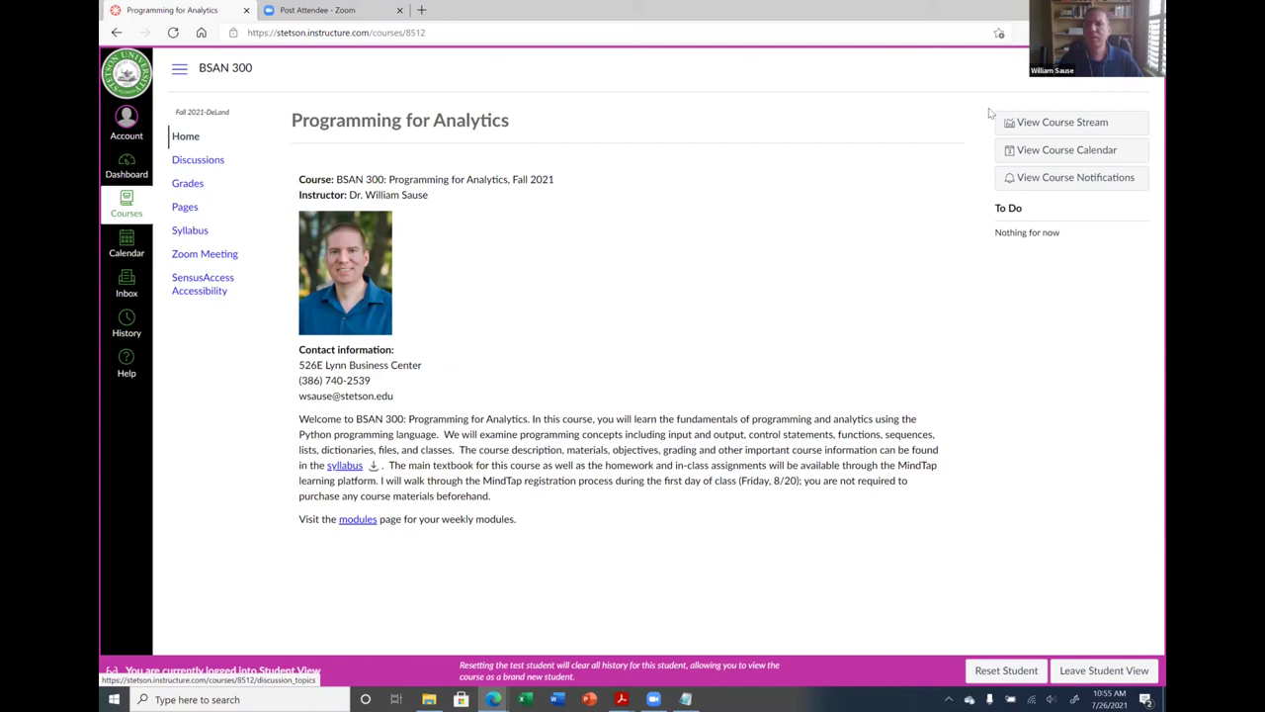
{"action": "left_click", "coordinate": [1093, 669]}
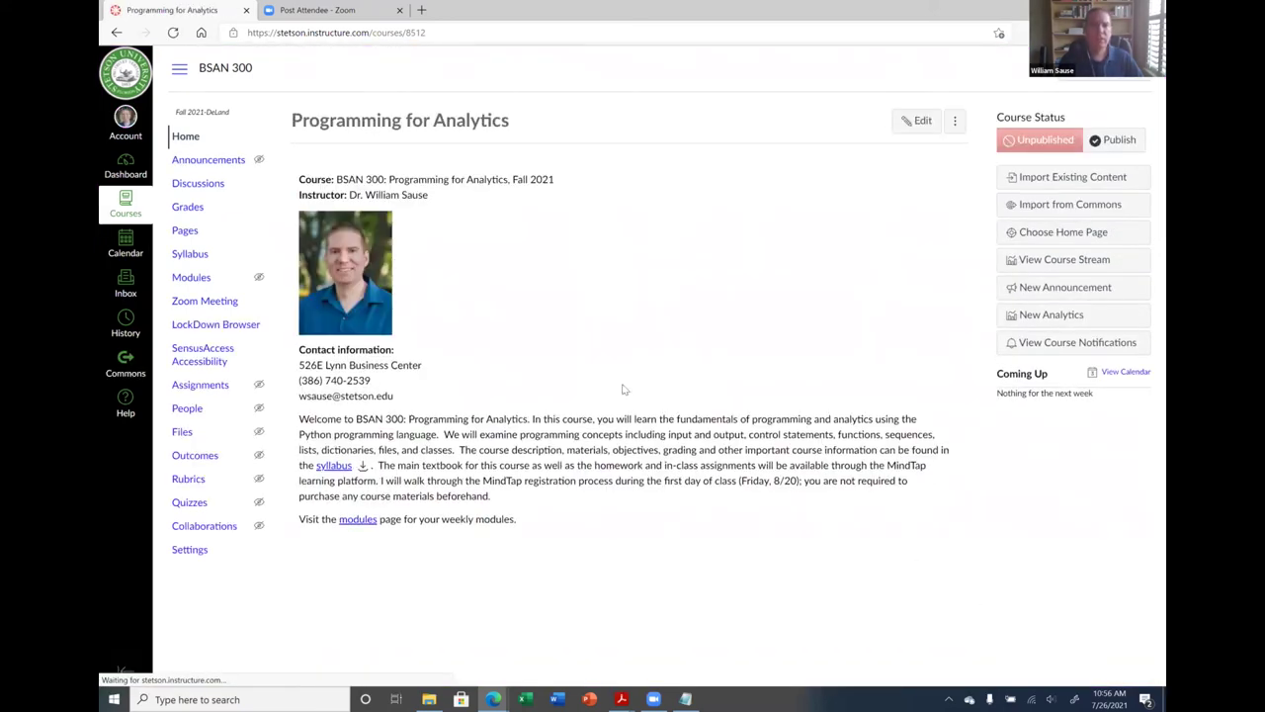
Try to move Pages into the navigation items hidden from students in the course settings.
{"action": "left_click", "coordinate": [190, 551]}
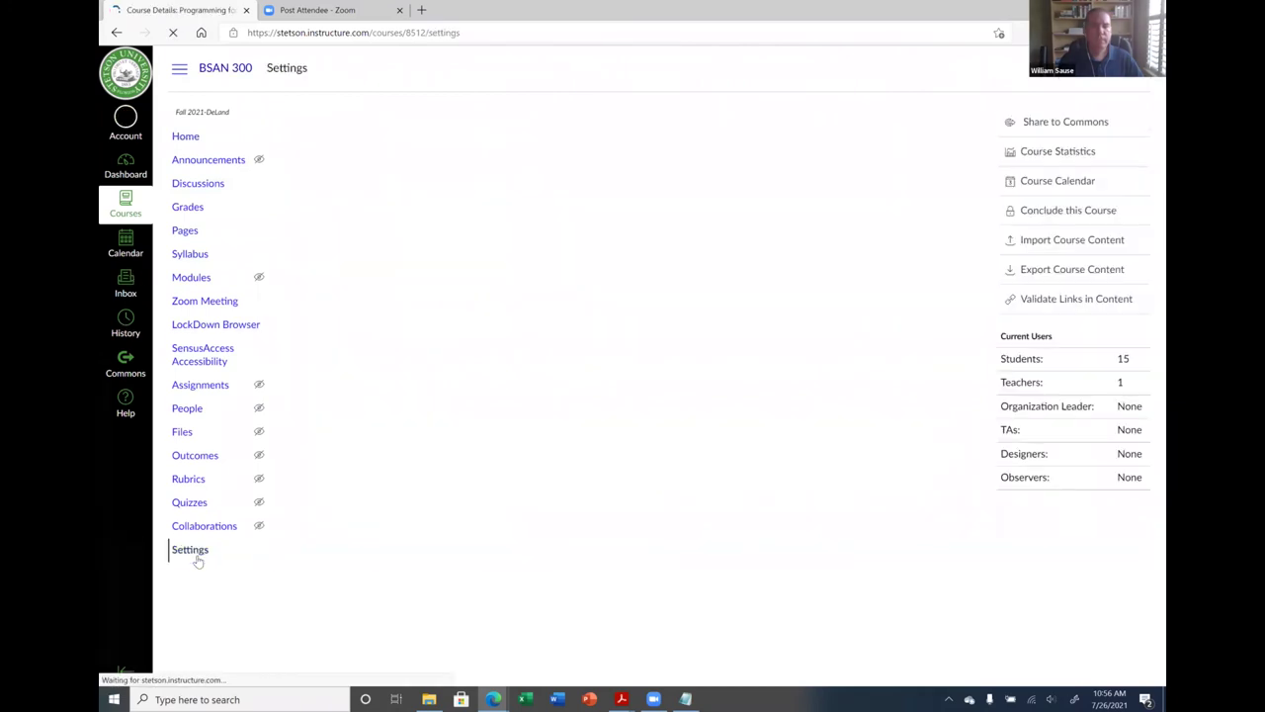
{"action": "left_click_drag", "start_coordinate": [326, 278], "coordinate": [383, 633]}
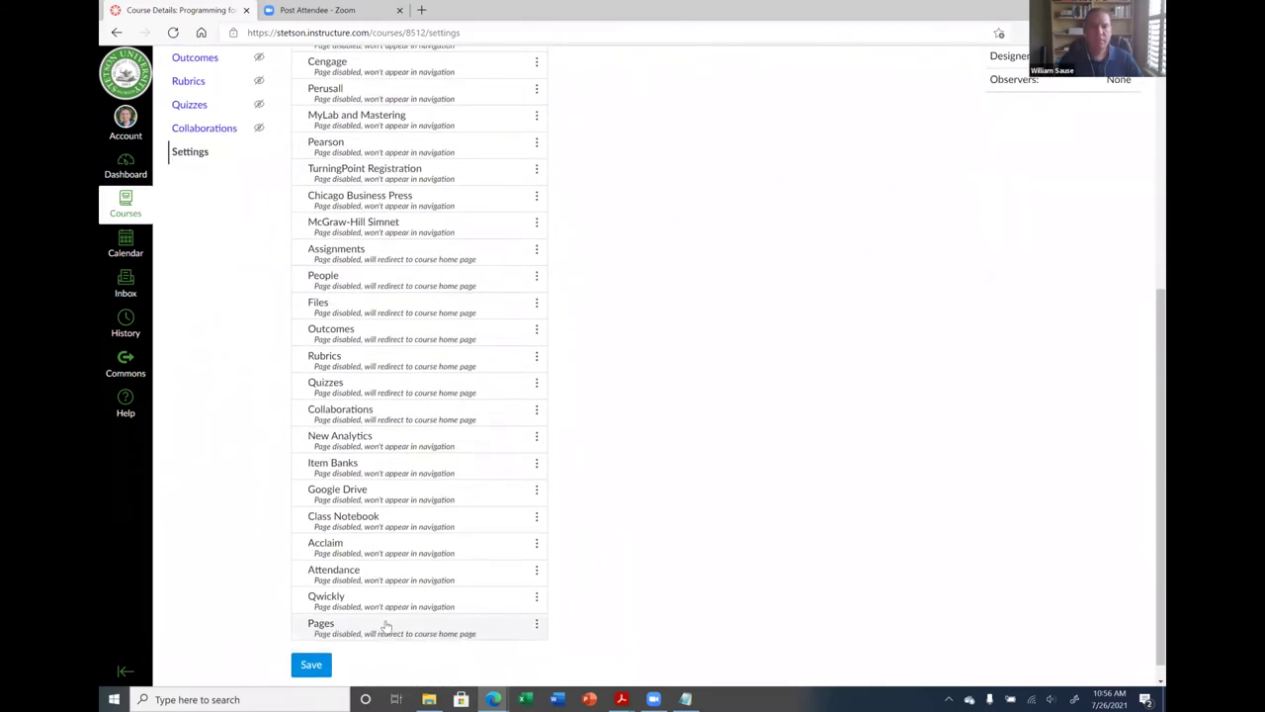
{"action": "scroll", "coordinate": [390, 534], "scroll_direction": "up", "scroll_amount": 4}
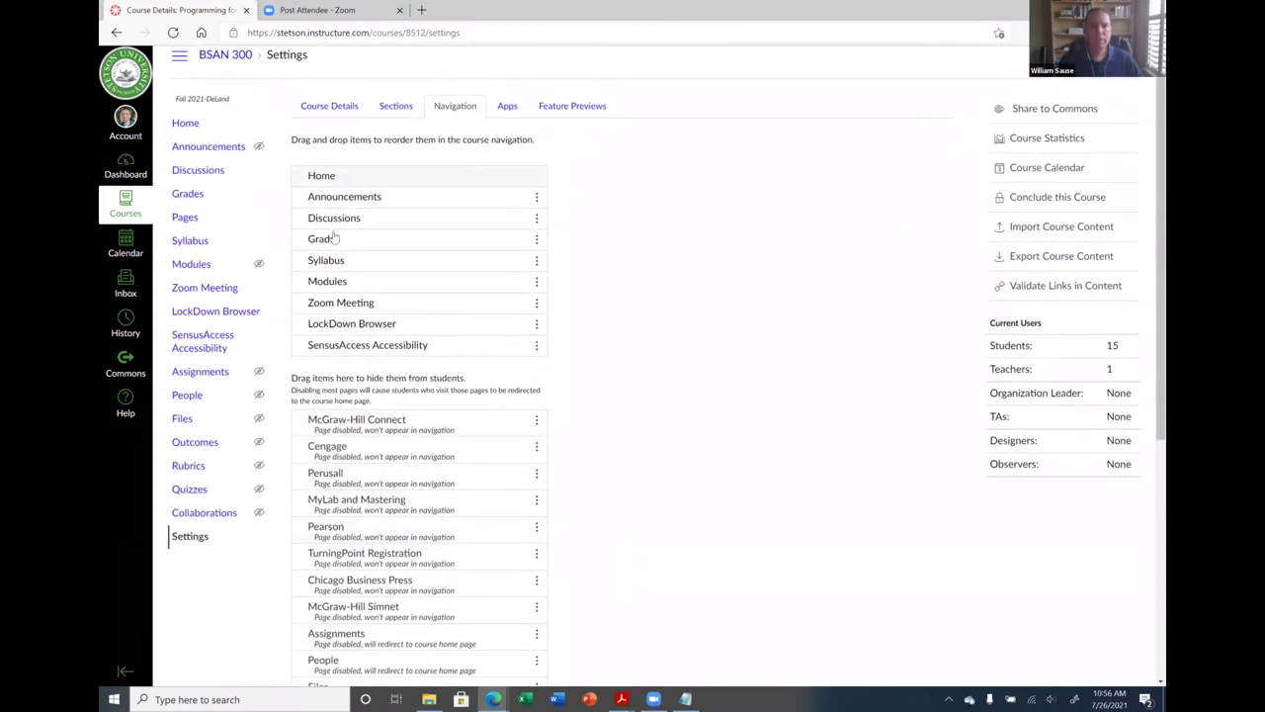
Check the course home page in student view, leave it, and publish the Weeks 2 & 3 module.
{"action": "left_click", "coordinate": [180, 122]}
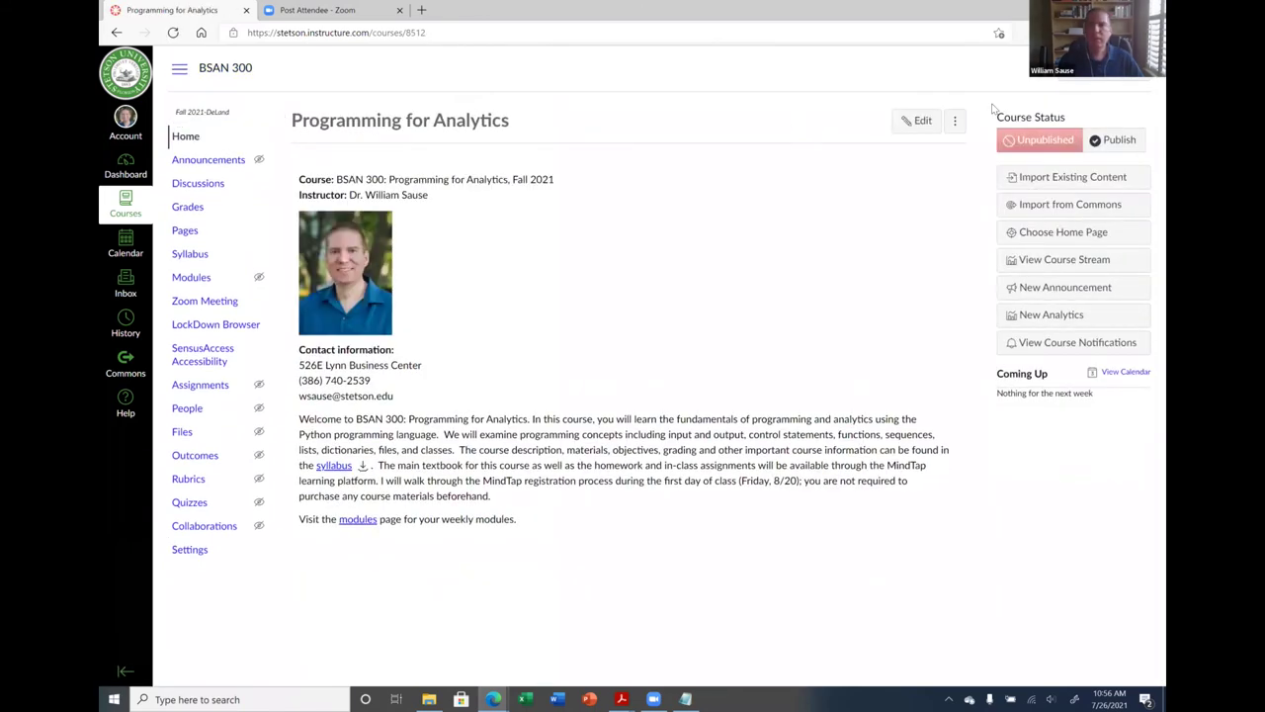
{"action": "left_click", "coordinate": [197, 173]}
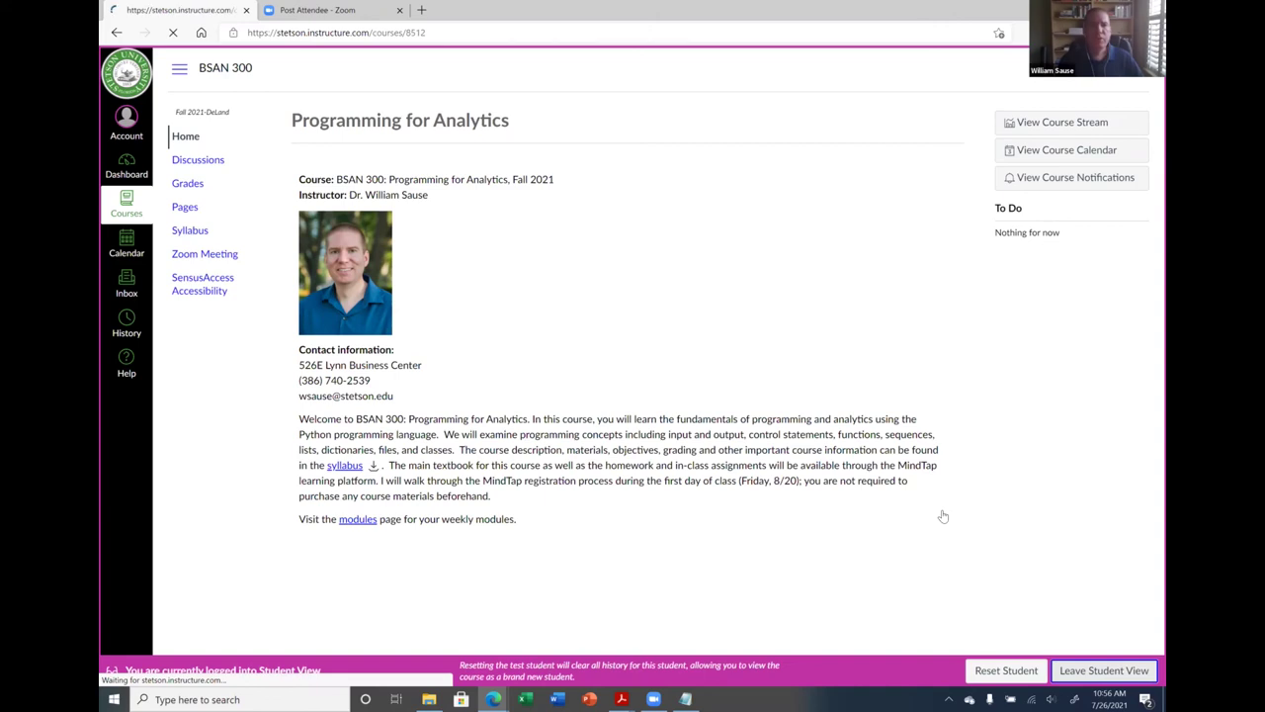
{"action": "left_click", "coordinate": [191, 278]}
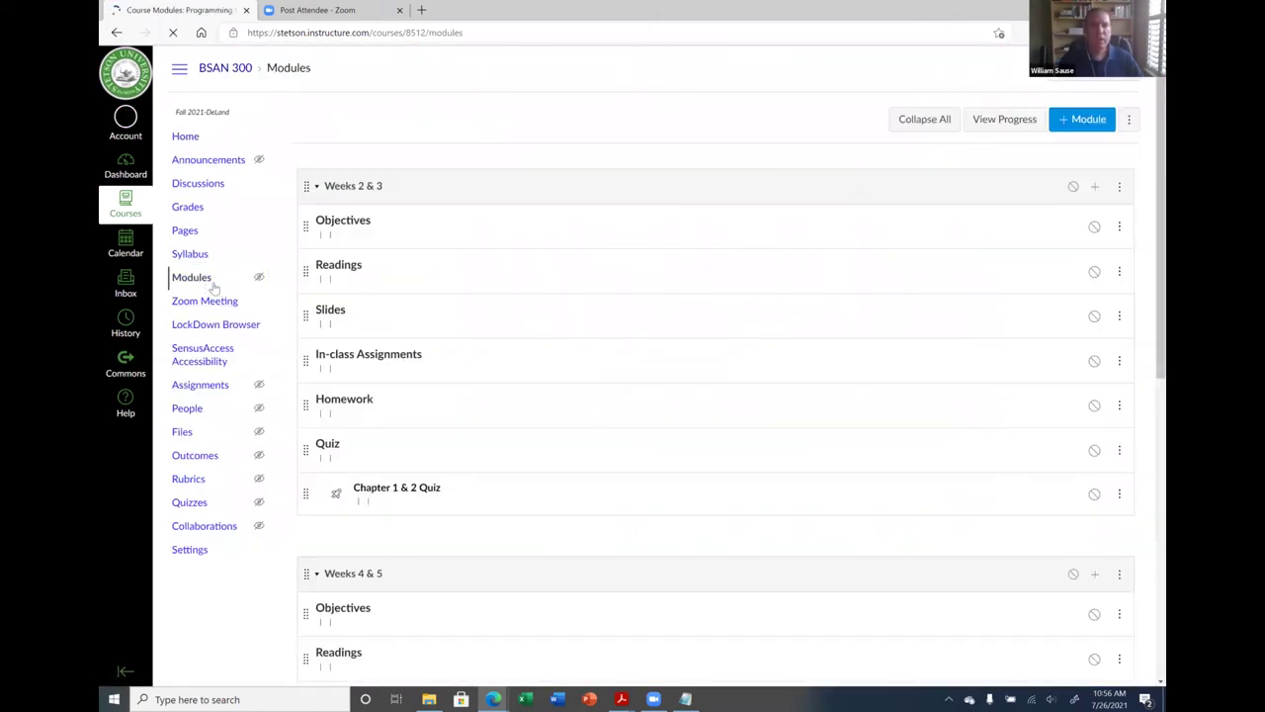
{"action": "mouse_move", "coordinate": [260, 282]}
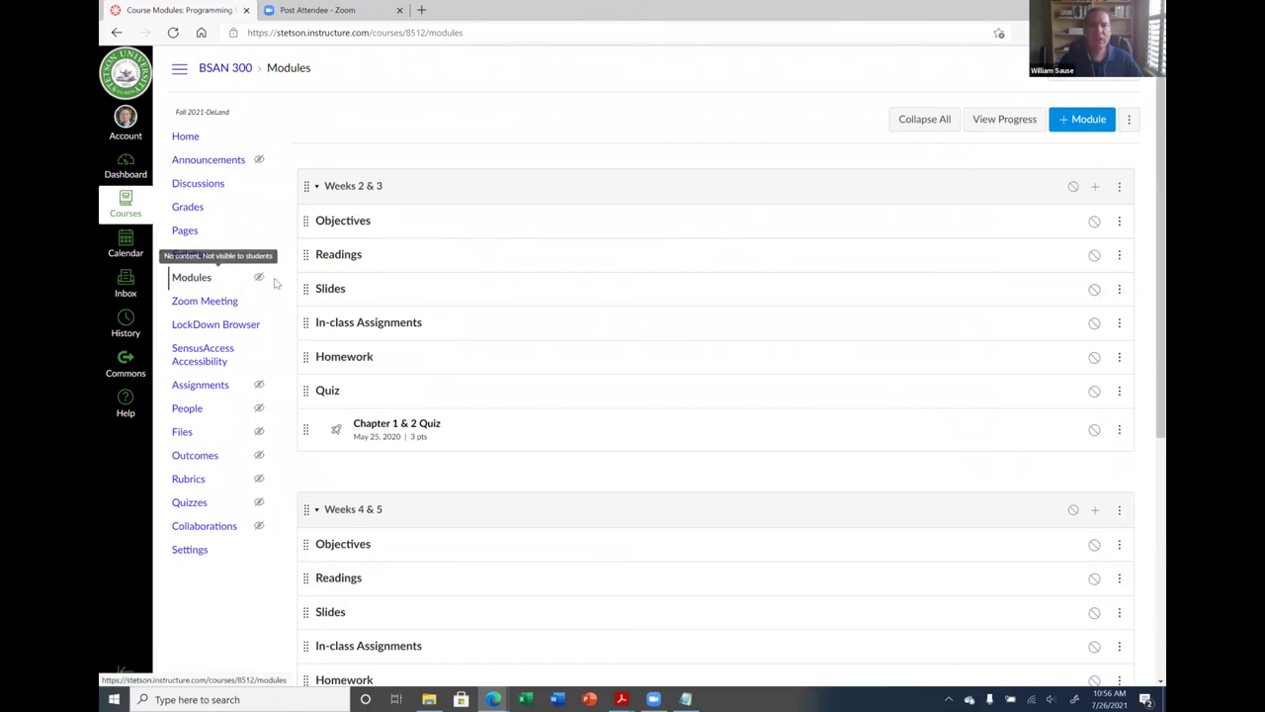
{"action": "left_click", "coordinate": [1072, 185]}
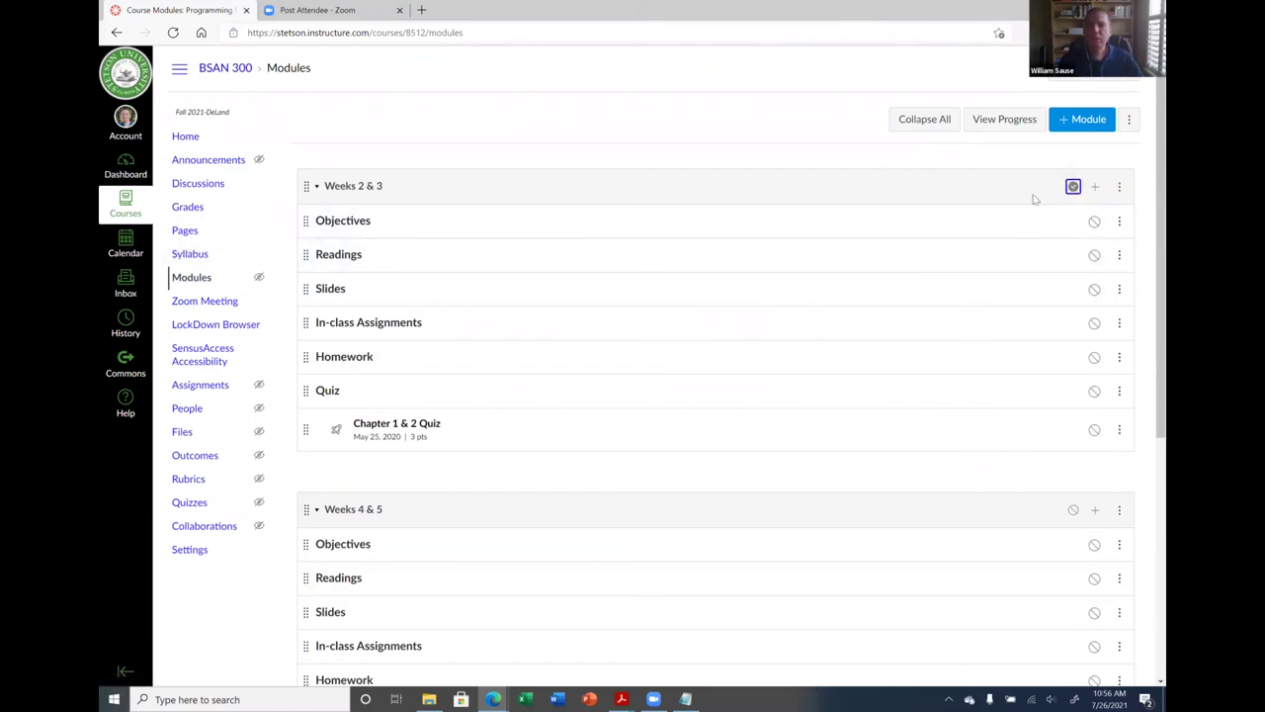
Preview the Modules page in student view, leave student view, and return to the course home page.
{"action": "left_click", "coordinate": [185, 139]}
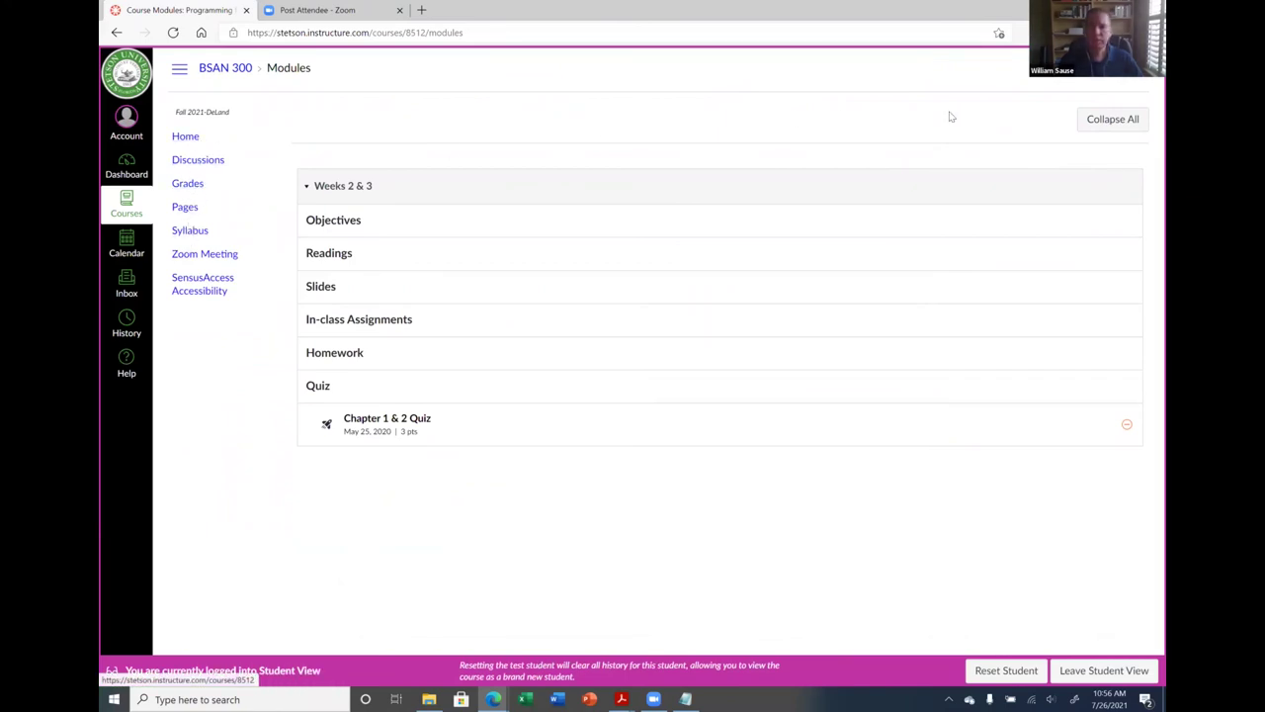
{"action": "key", "text": "Return"}
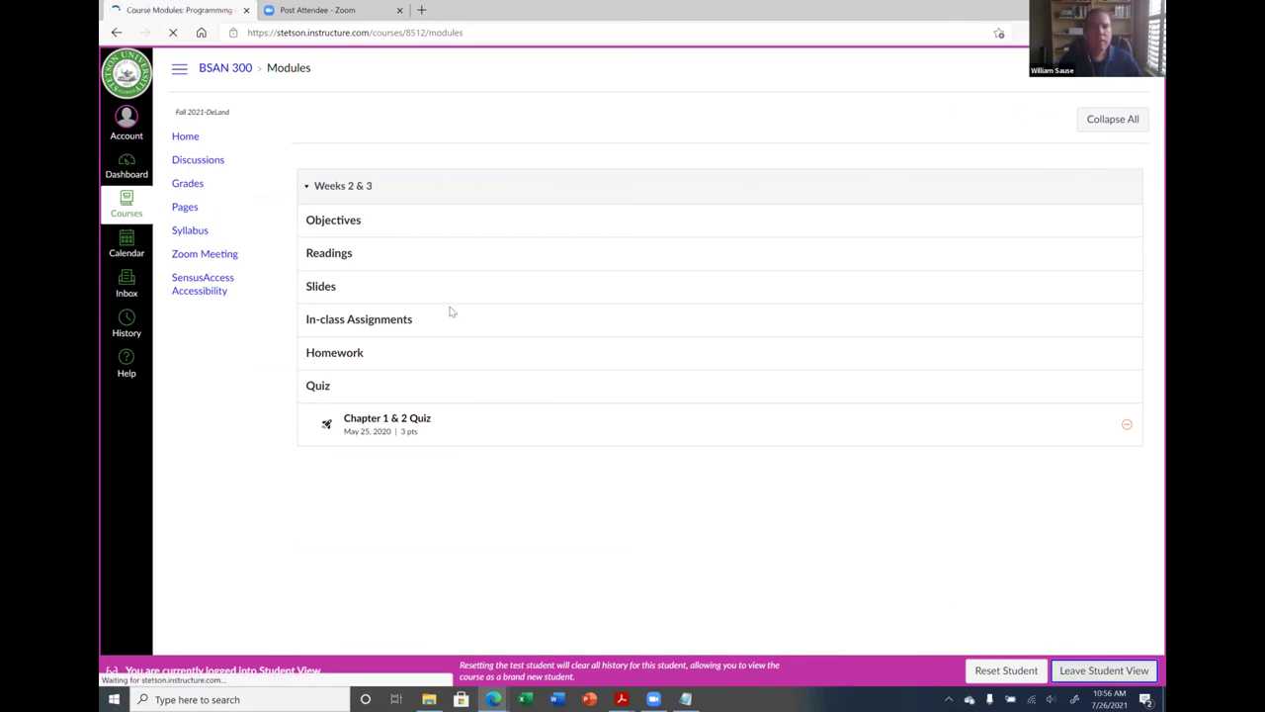
{"action": "left_click", "coordinate": [184, 135]}
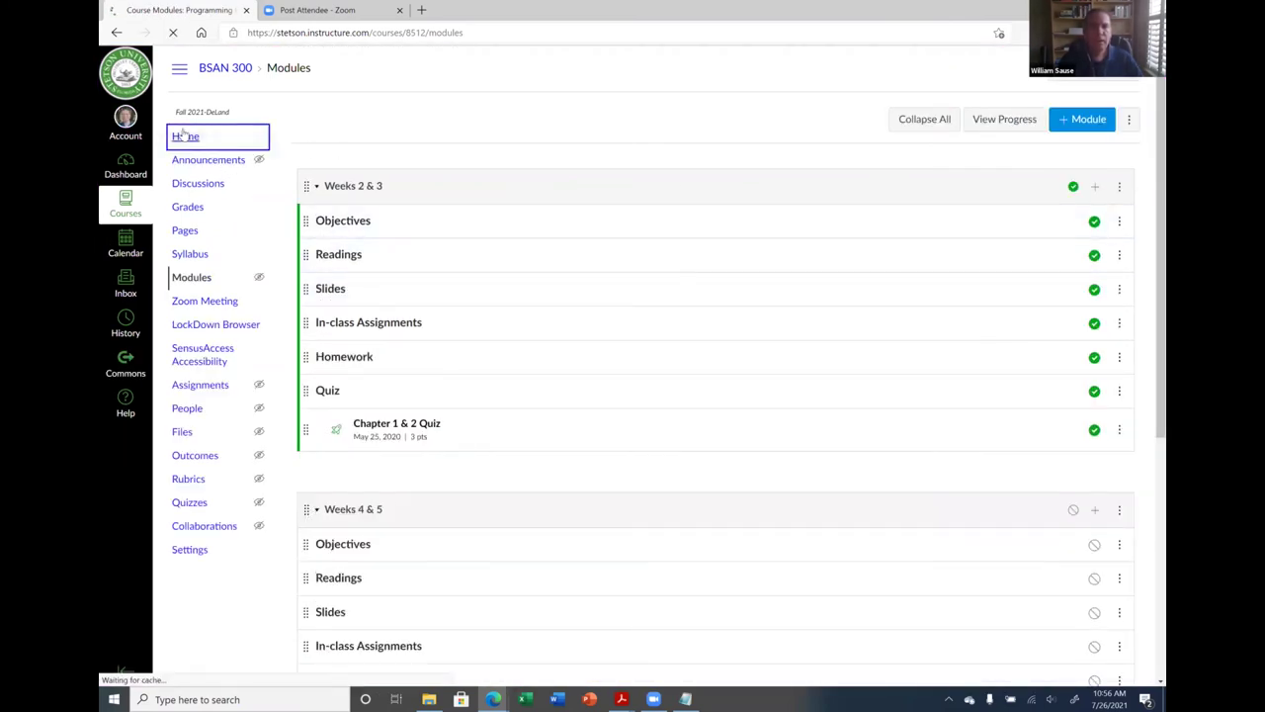
Examine the visibility status of Modules in the course navigation, going between the Modules and home pages and reloading the home page.
{"action": "left_click", "coordinate": [204, 282]}
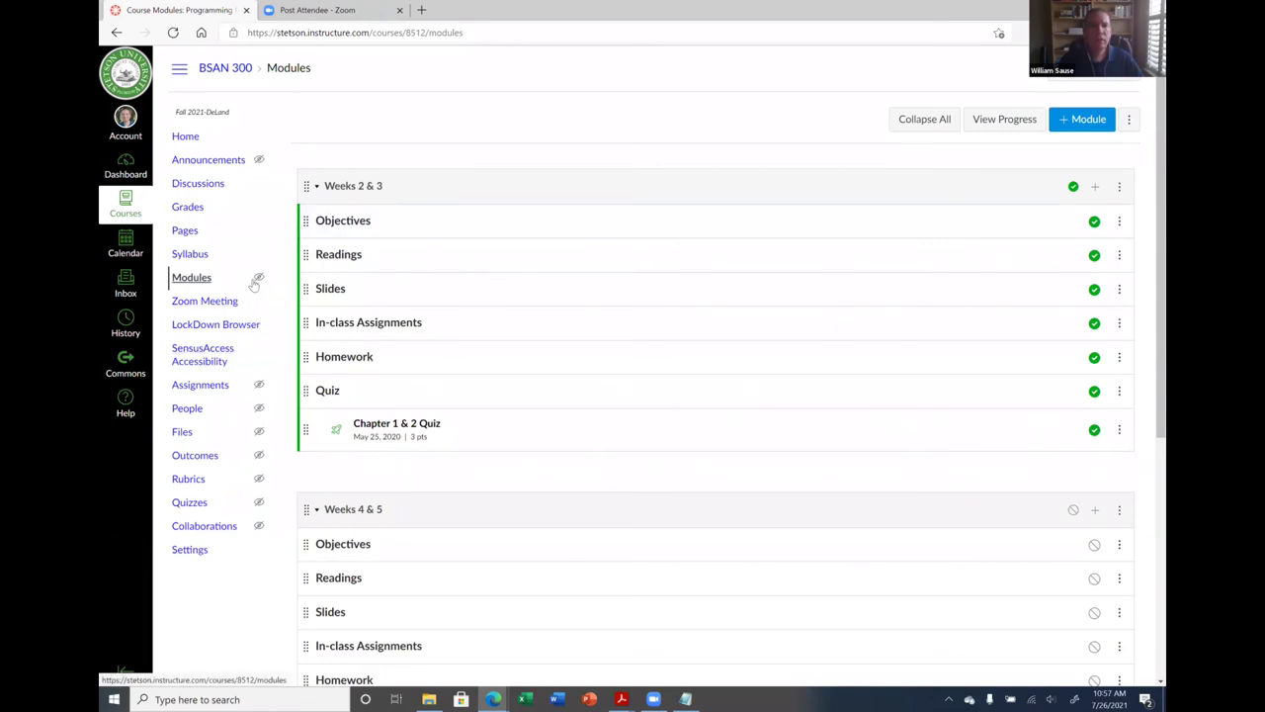
{"action": "mouse_move", "coordinate": [260, 280]}
{"action": "left_click", "coordinate": [195, 281]}
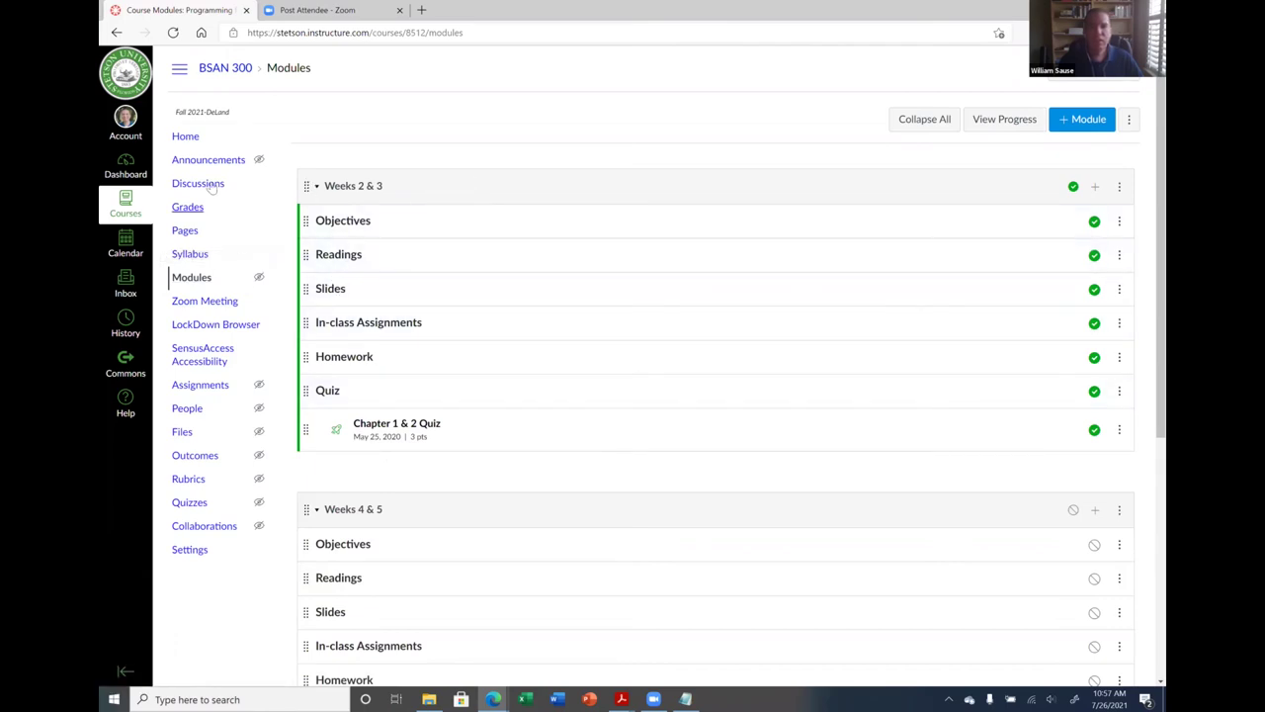
{"action": "left_click", "coordinate": [186, 139]}
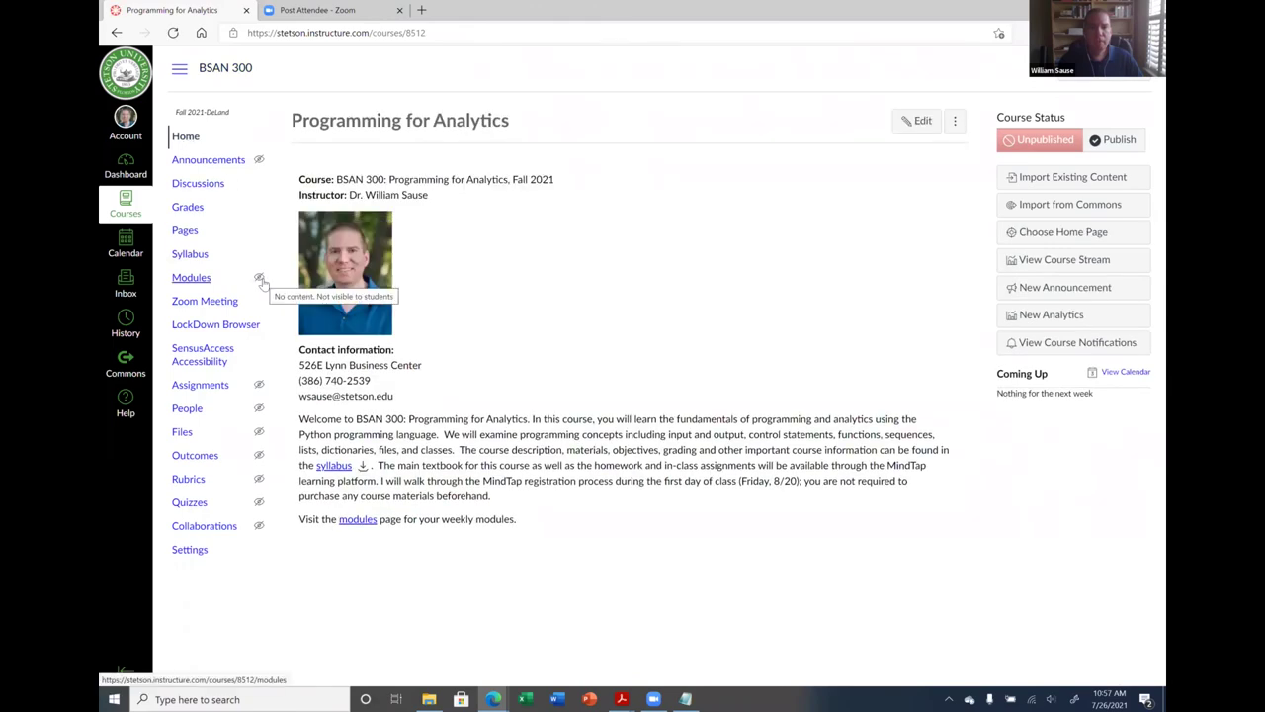
{"action": "left_click", "coordinate": [210, 282]}
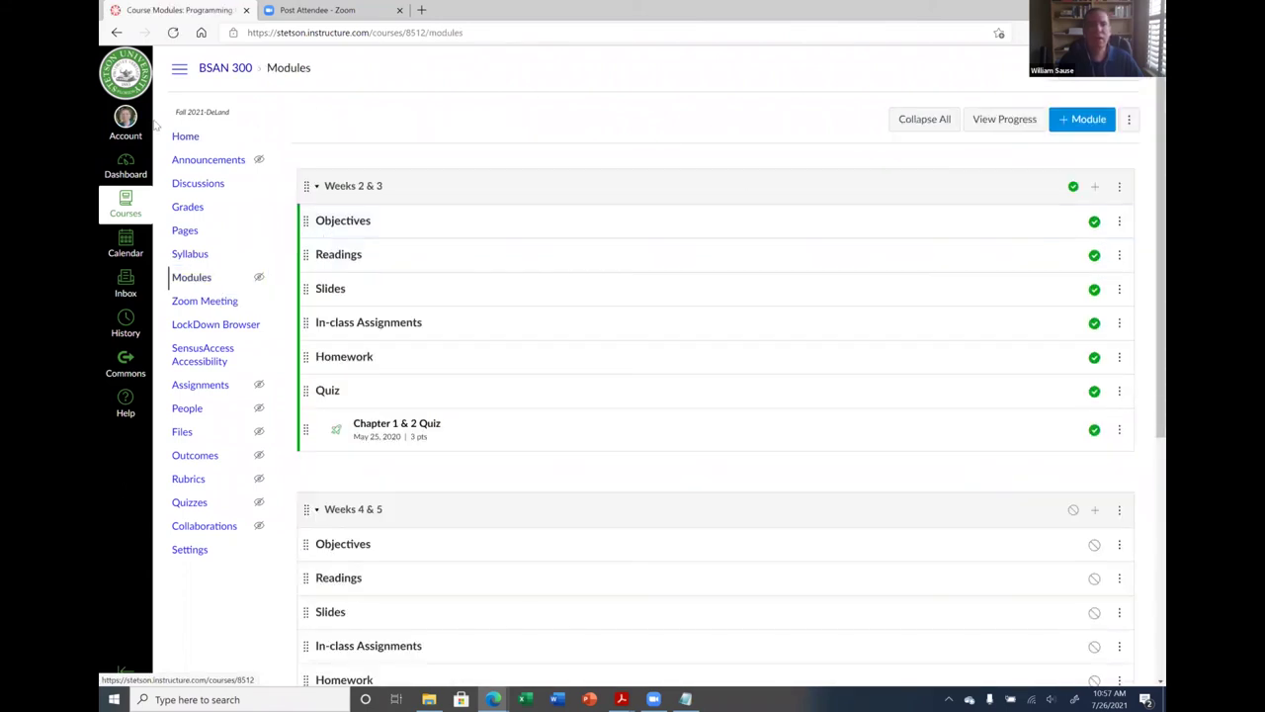
{"action": "left_click", "coordinate": [192, 143]}
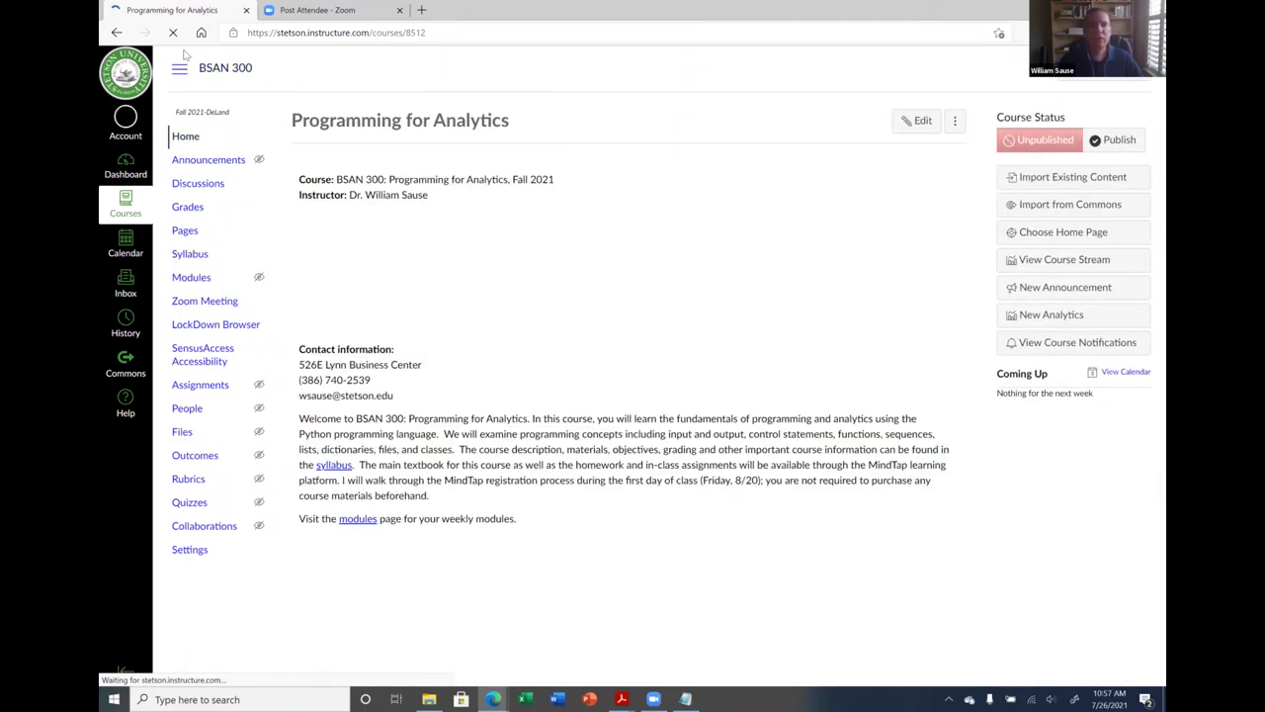
{"action": "left_click", "coordinate": [173, 33]}
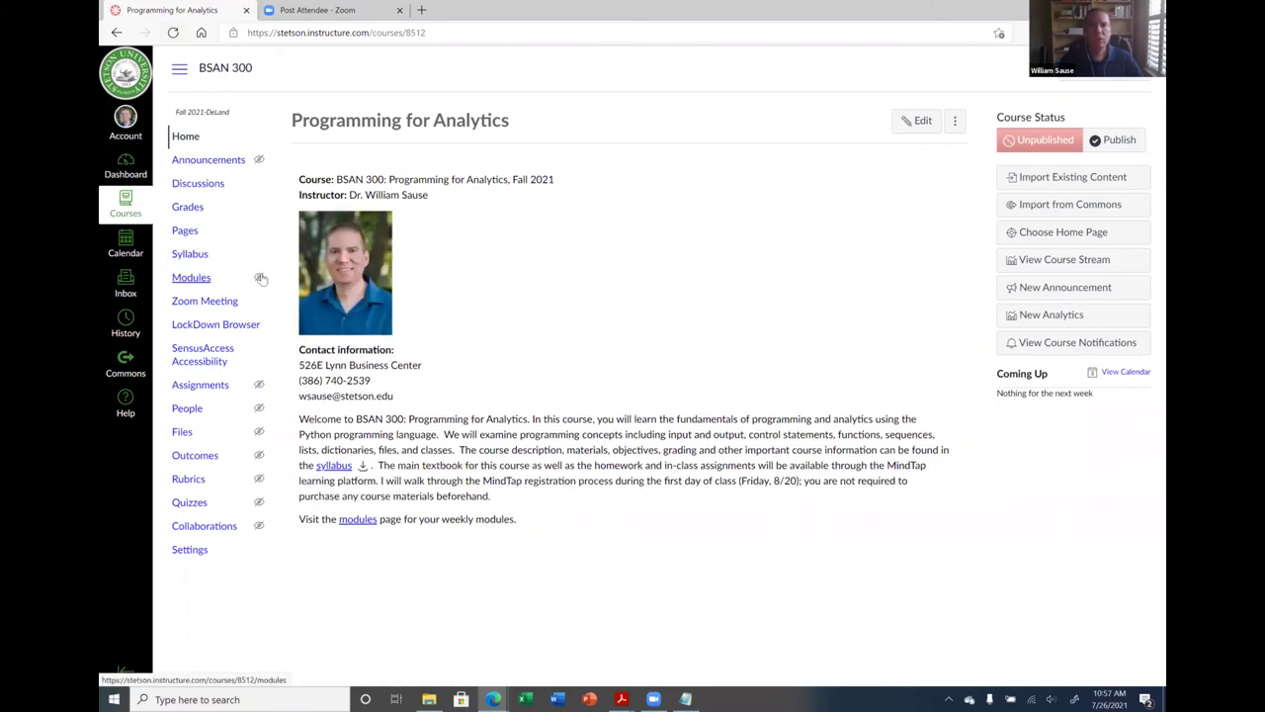
{"action": "left_click", "coordinate": [176, 277]}
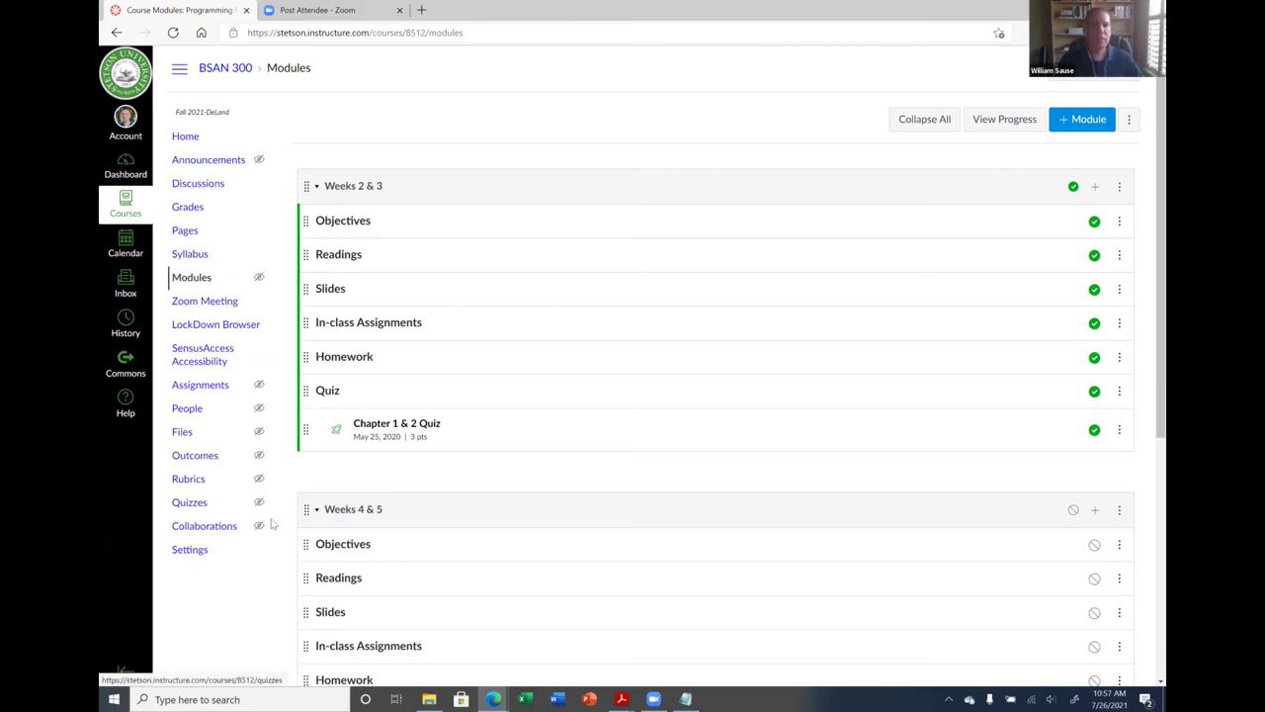
Save the course navigation settings again with Modules kept among the items shown to students, and review both lists.
{"action": "left_click", "coordinate": [206, 552]}
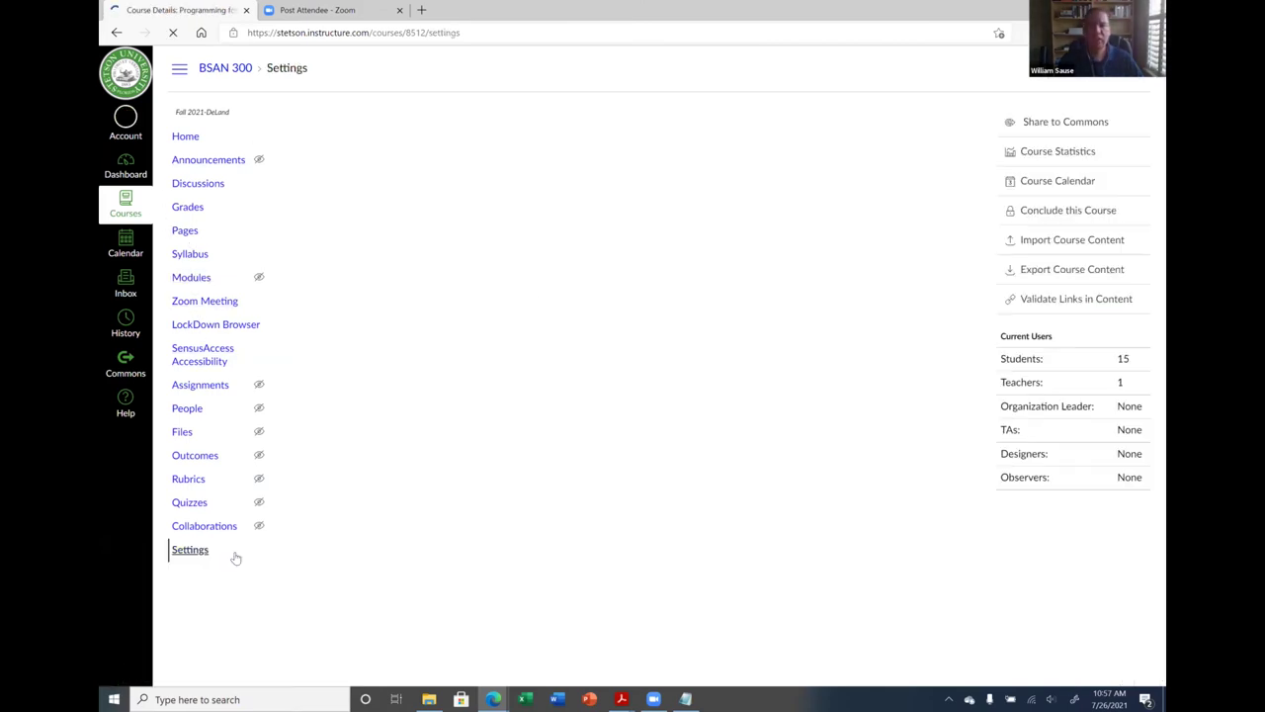
{"action": "scroll", "coordinate": [494, 395], "scroll_direction": "down", "scroll_amount": 5}
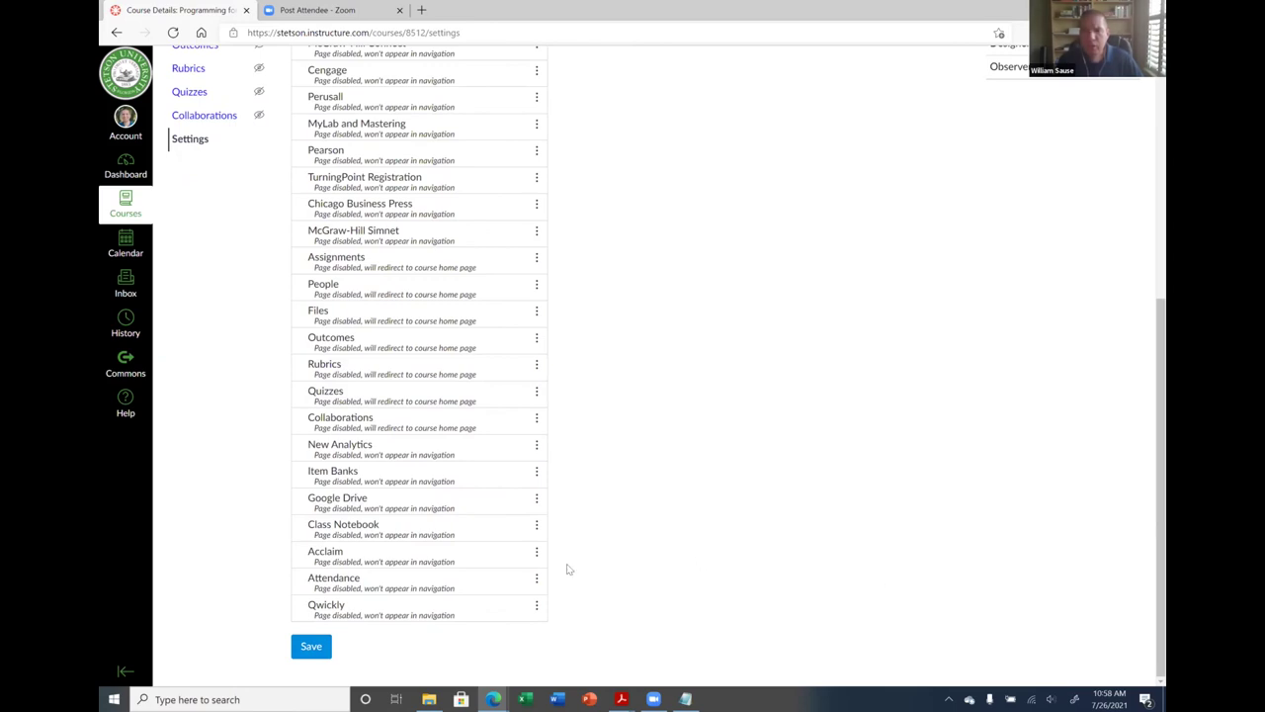
{"action": "left_click", "coordinate": [310, 648]}
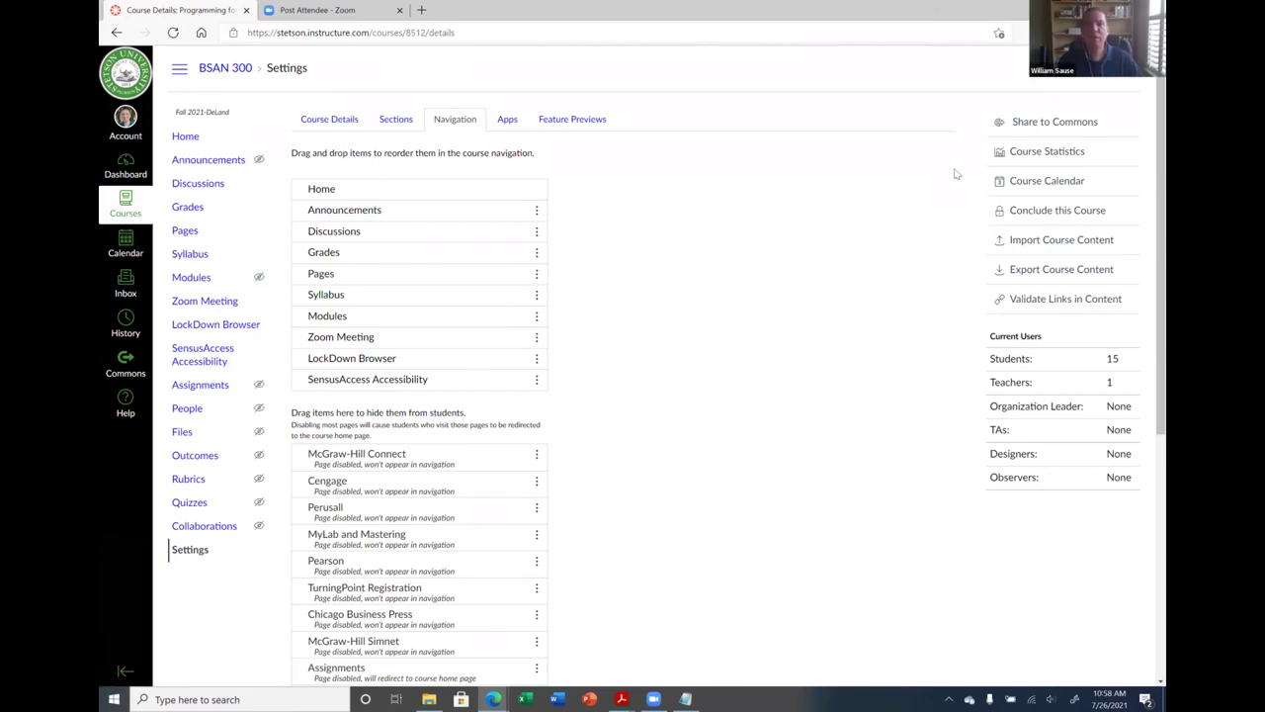
{"action": "scroll", "coordinate": [584, 274], "scroll_direction": "down", "scroll_amount": 5}
{"action": "scroll", "coordinate": [636, 302], "scroll_direction": "up", "scroll_amount": 5}
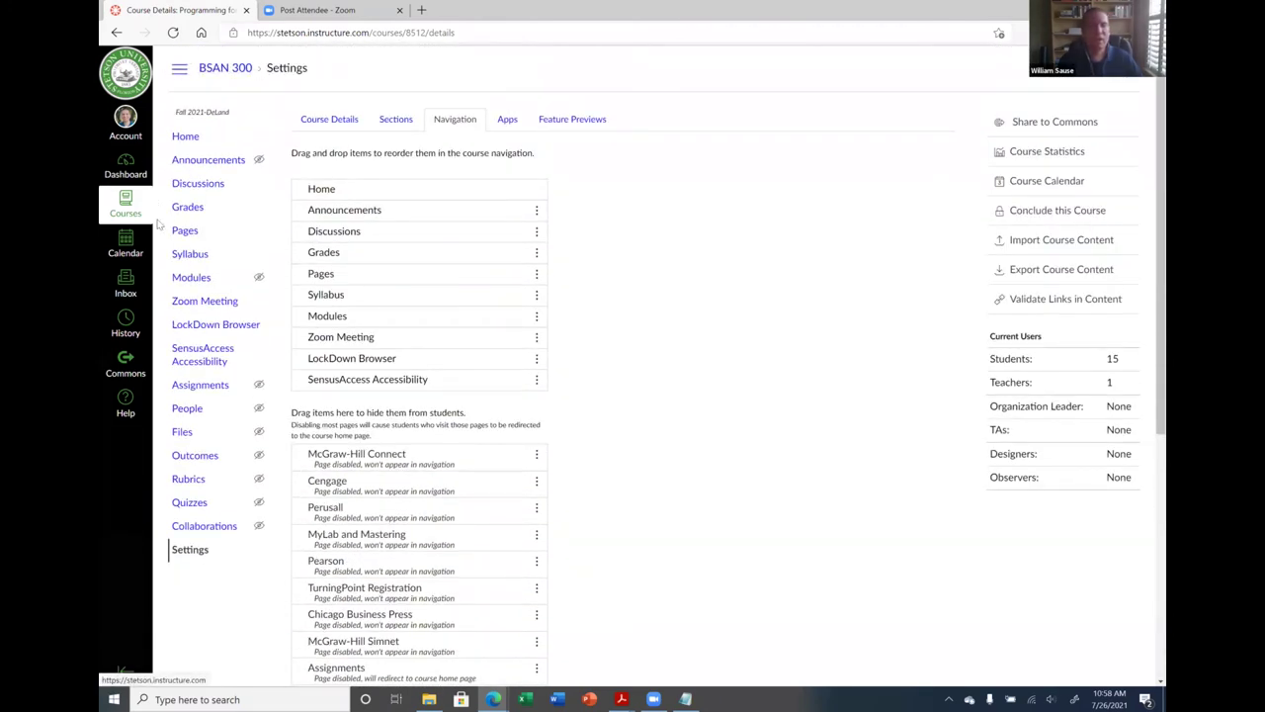
Test the modules link on the home page in student view, and leave student view from the Modules page.
{"action": "left_click", "coordinate": [186, 139]}
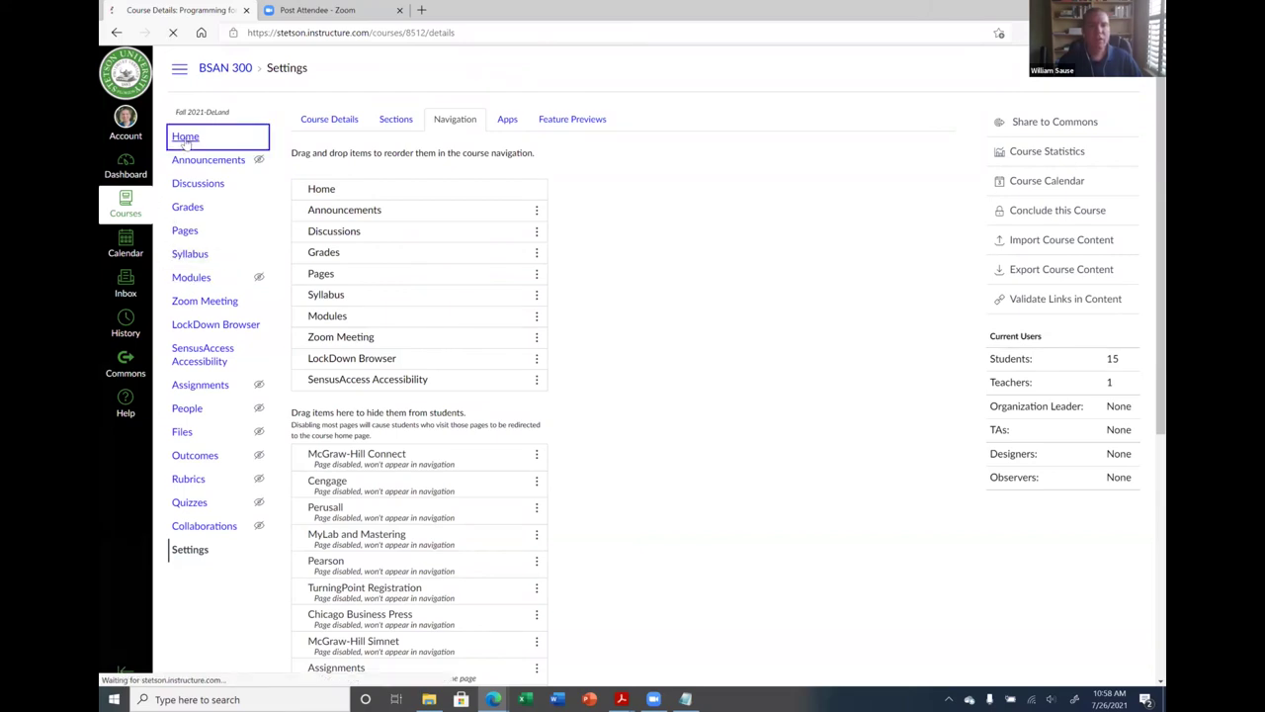
{"action": "left_click", "coordinate": [192, 279]}
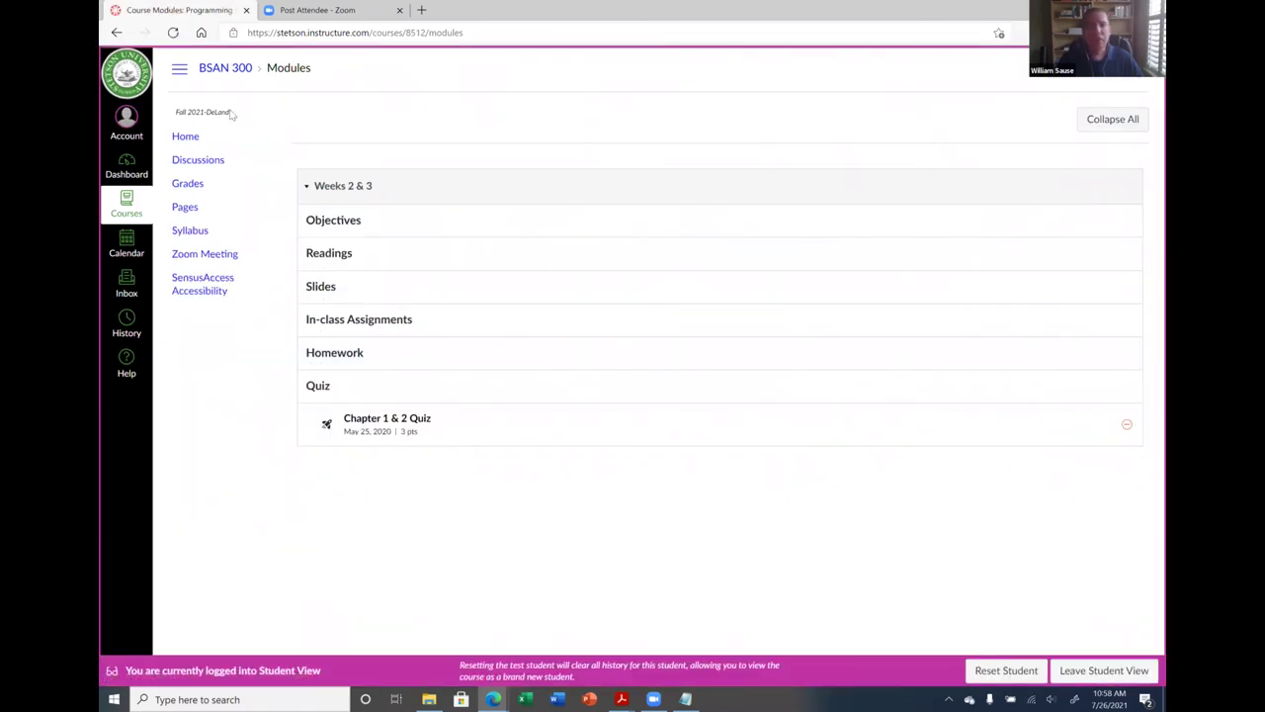
{"action": "left_click", "coordinate": [186, 137]}
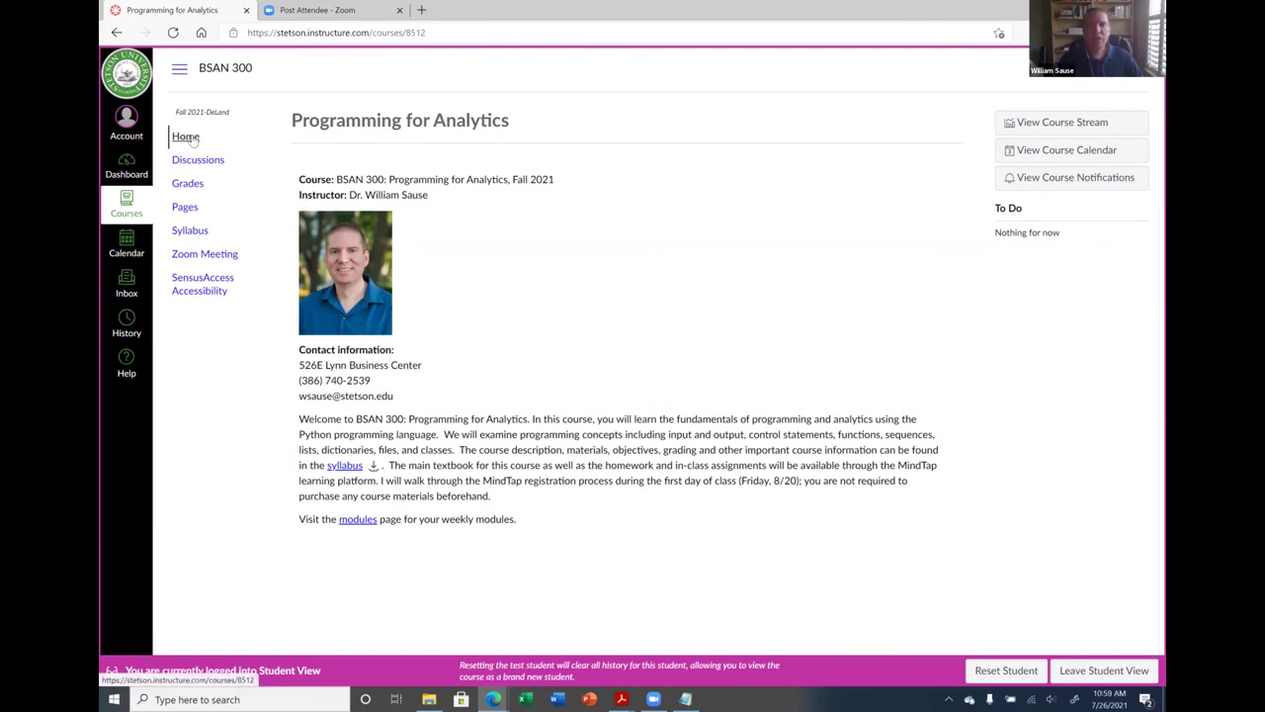
{"action": "left_click", "coordinate": [359, 524]}
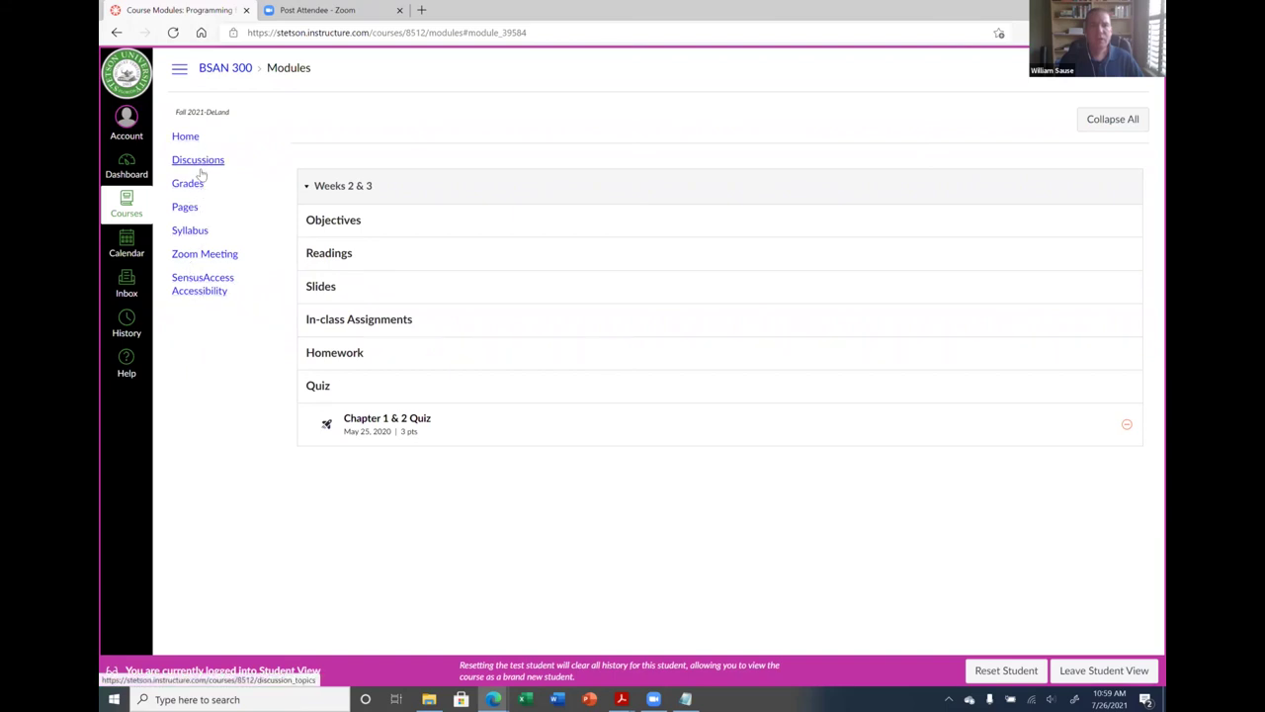
{"action": "left_click", "coordinate": [190, 139]}
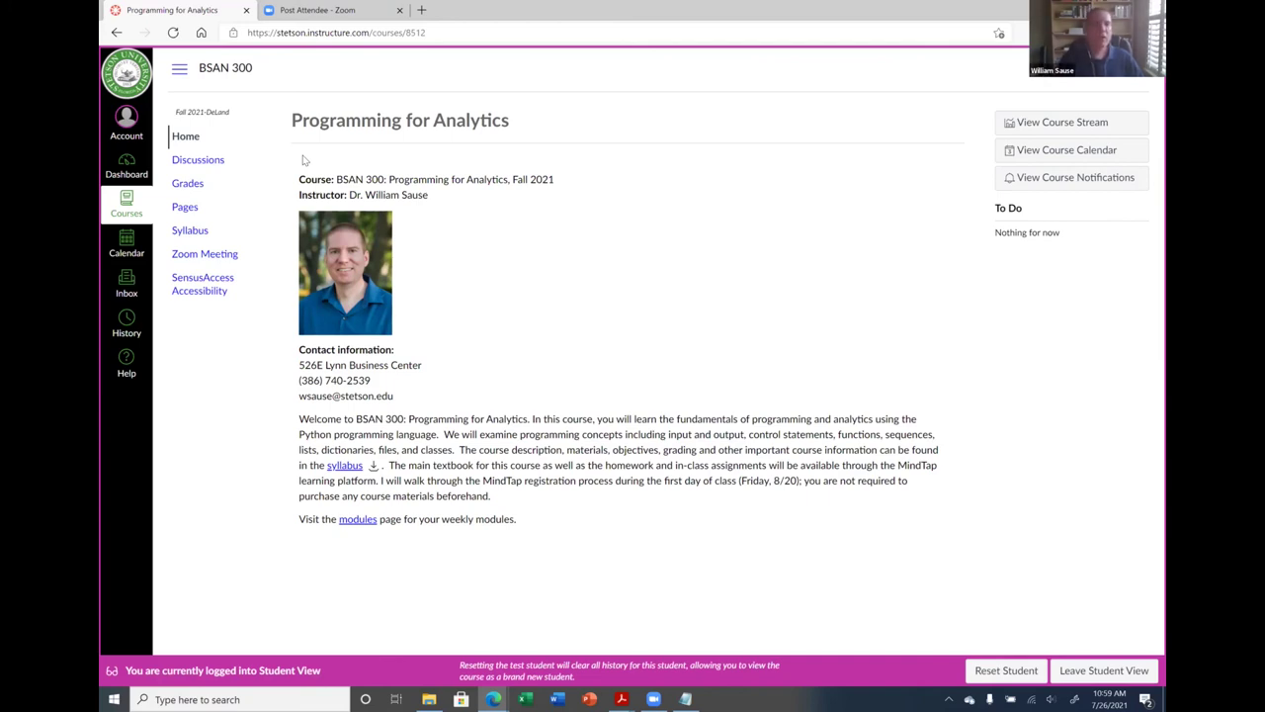
{"action": "left_click", "coordinate": [372, 529]}
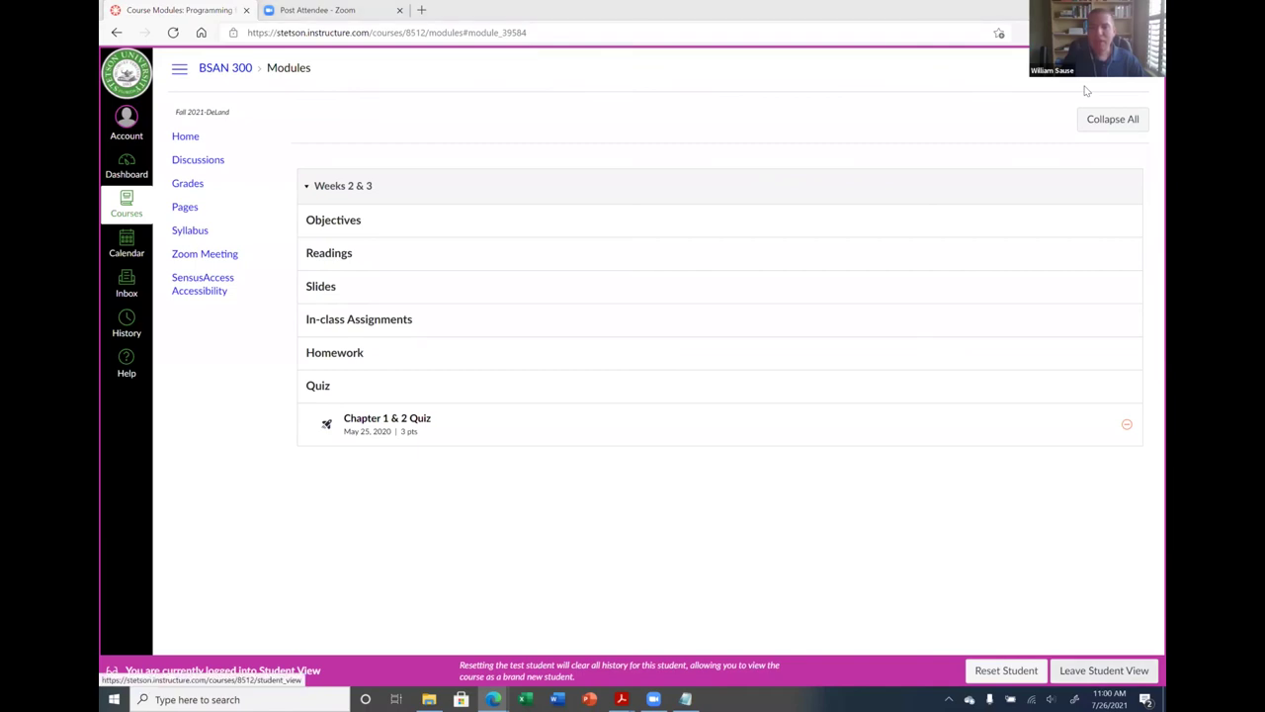
{"action": "key", "text": "Return"}
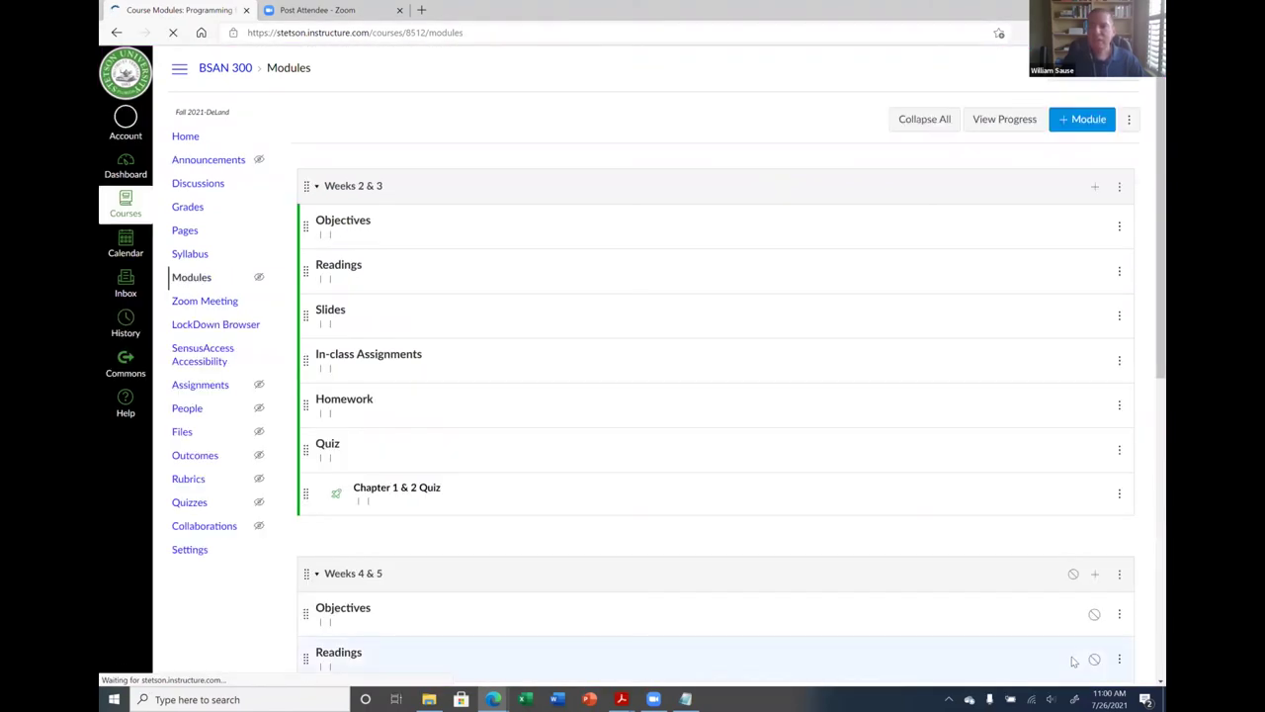
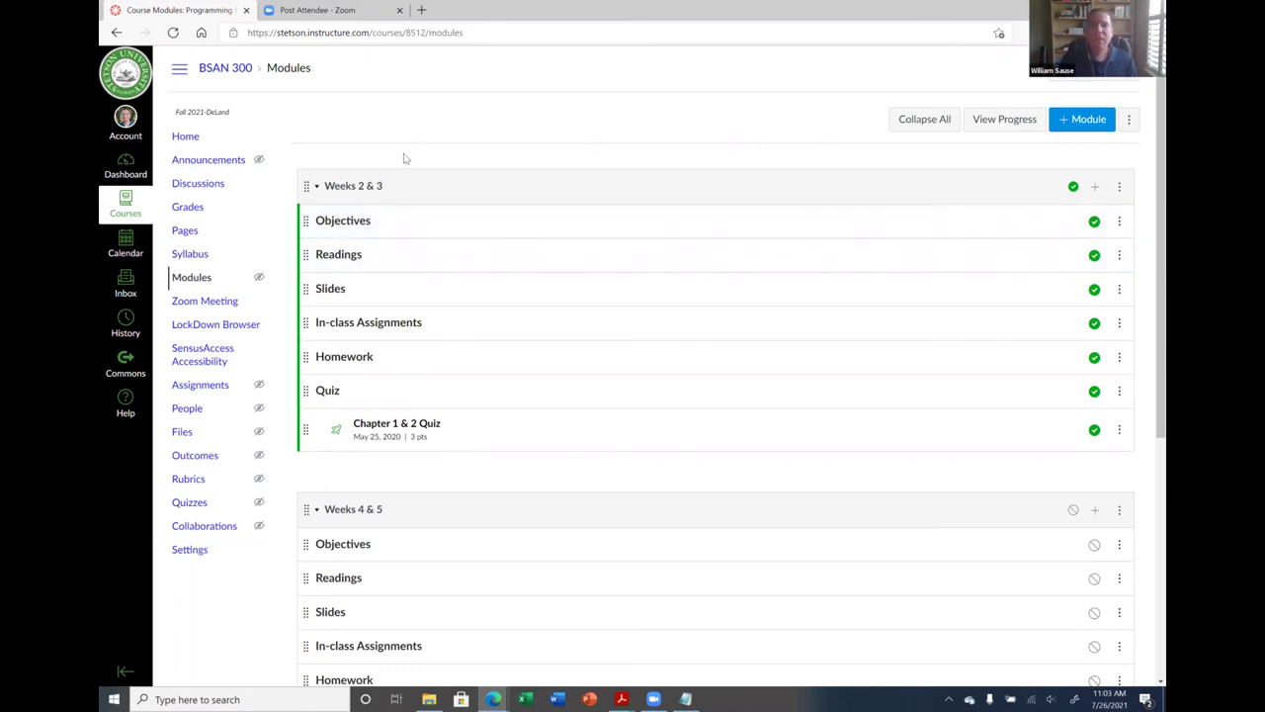
Add a module named Week 1 and move it above the Weeks 2 & 3 module.
{"action": "left_click", "coordinate": [1082, 118]}
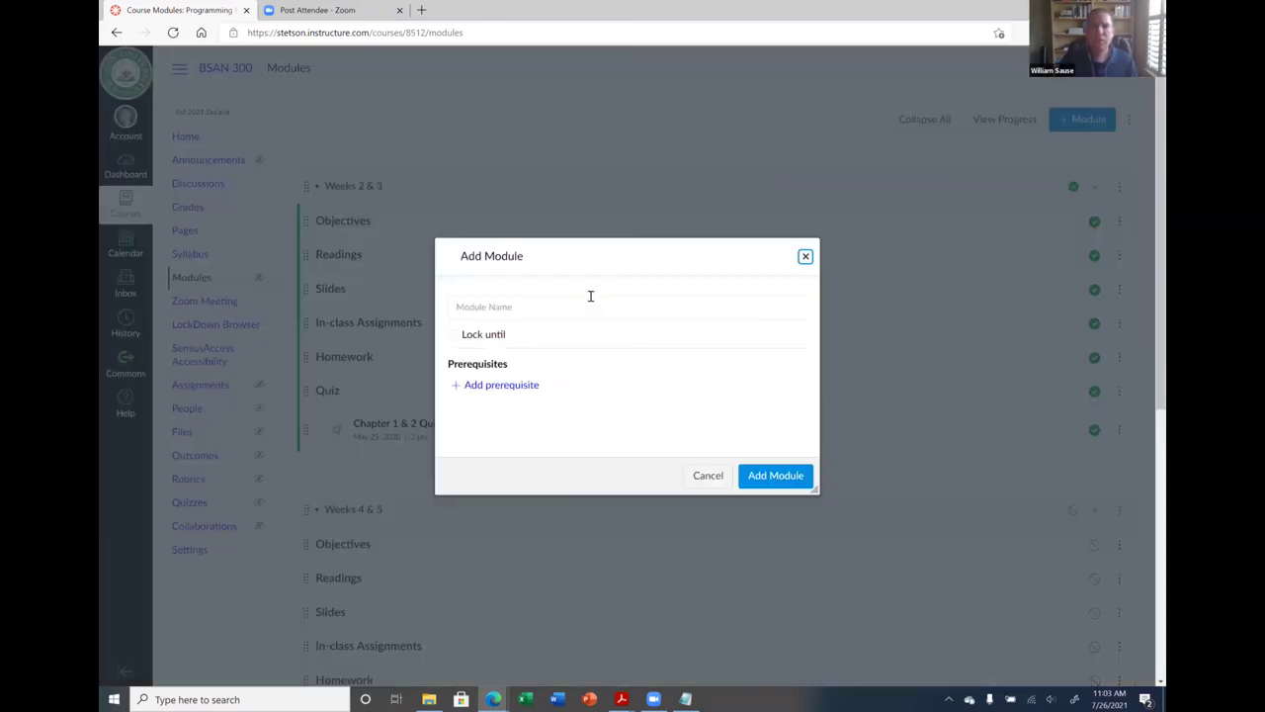
{"action": "left_click", "coordinate": [587, 303]}
{"action": "type", "text": "Week 1"}
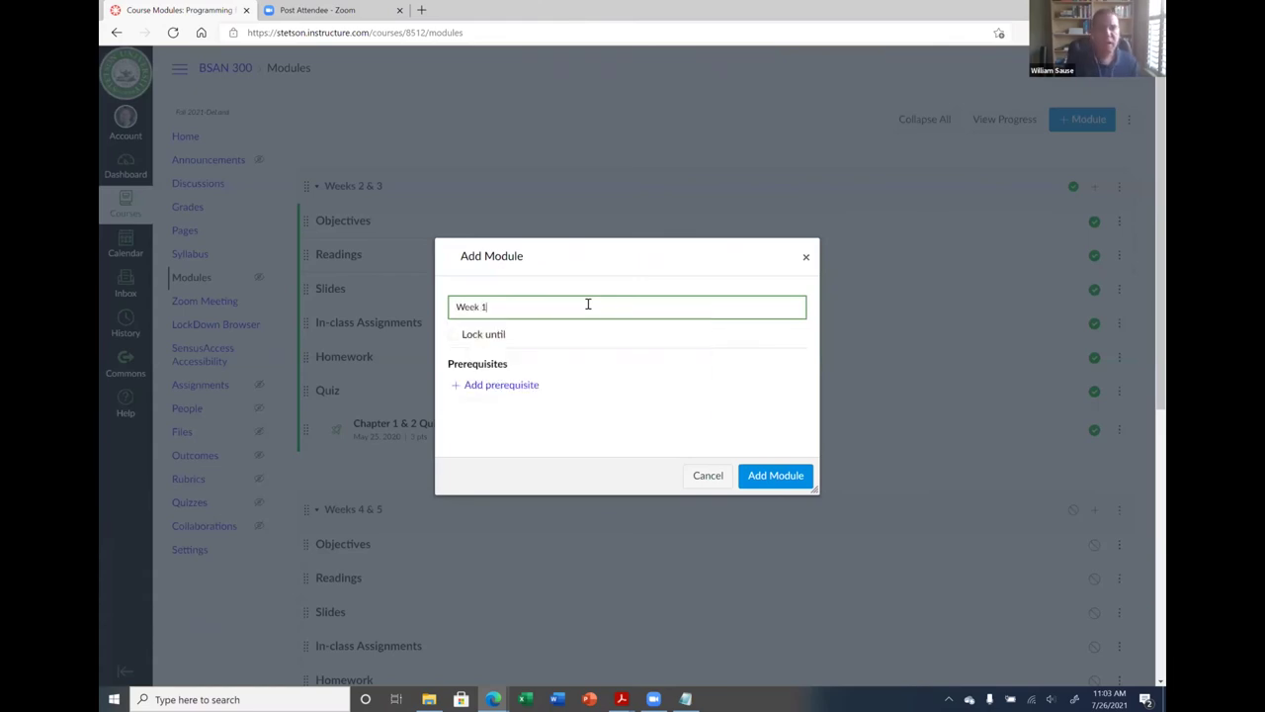
{"action": "left_click", "coordinate": [756, 476]}
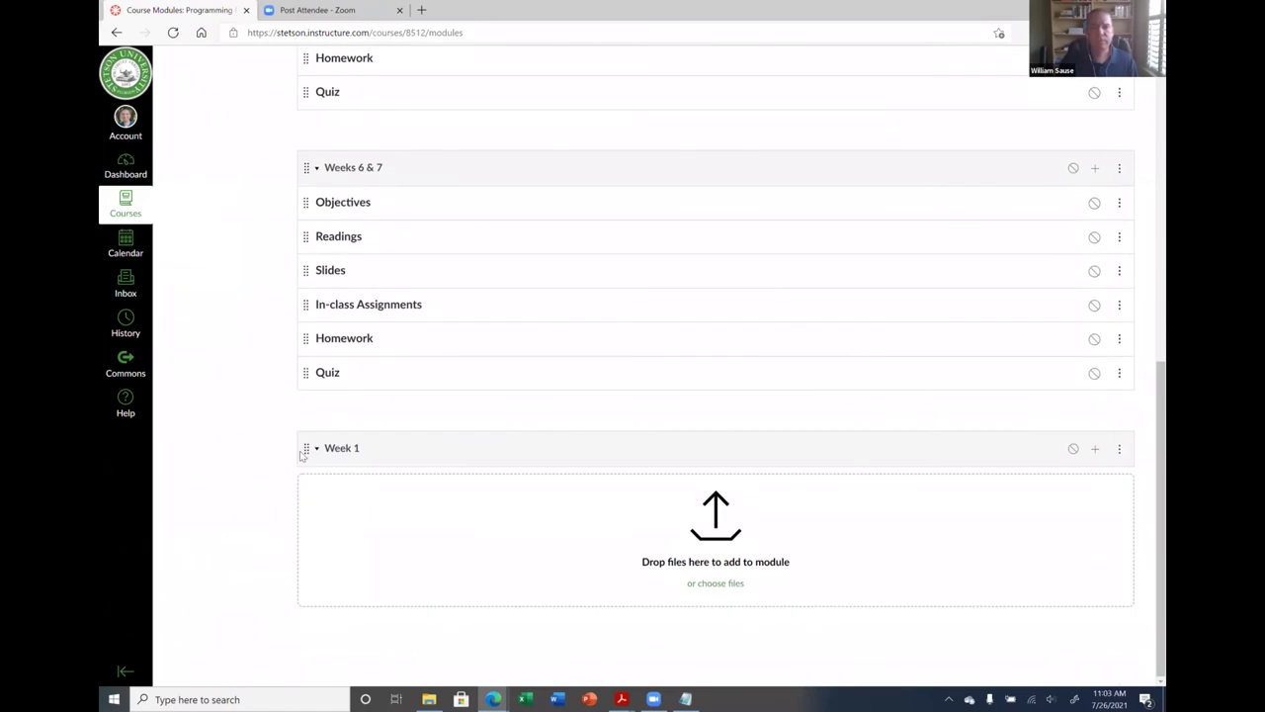
{"action": "scroll", "coordinate": [333, 192], "scroll_direction": "up", "scroll_amount": 4}
{"action": "scroll", "coordinate": [299, 156], "scroll_direction": "up", "scroll_amount": 6}
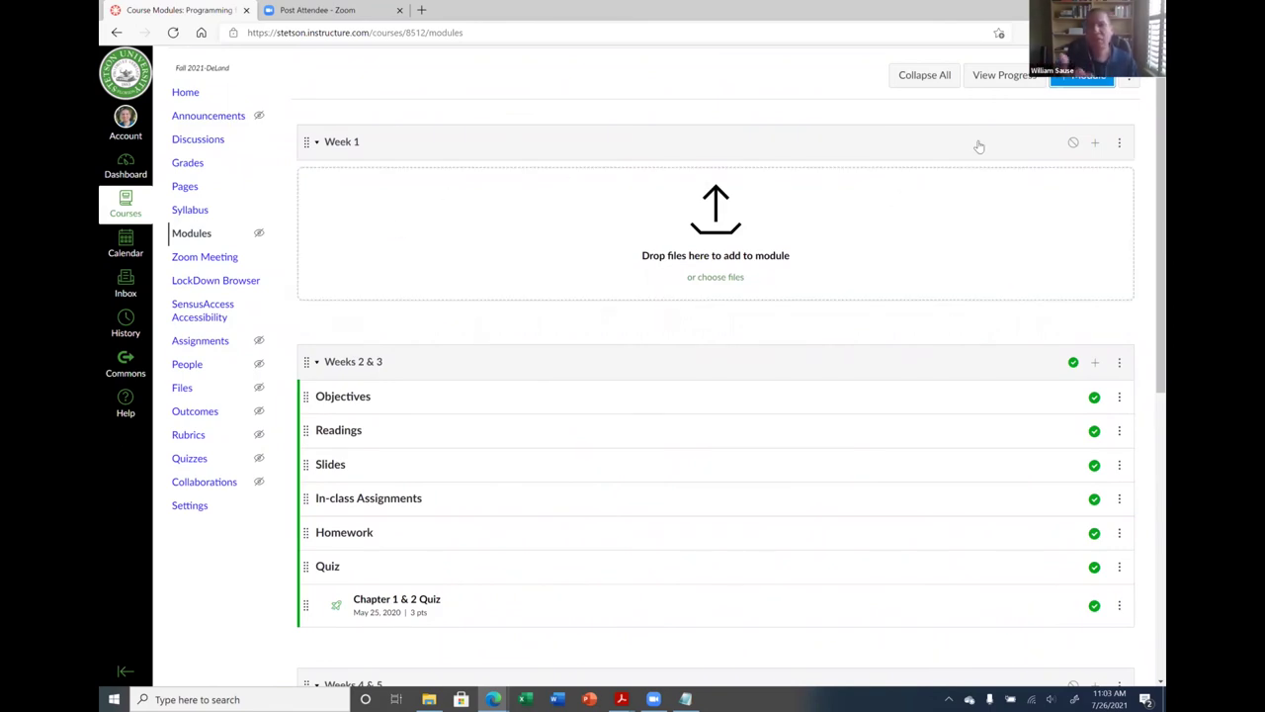
Add the existing Welcome page as an item in the Week 1 module, without indentation.
{"action": "left_click", "coordinate": [1094, 143]}
{"action": "left_click", "coordinate": [543, 267]}
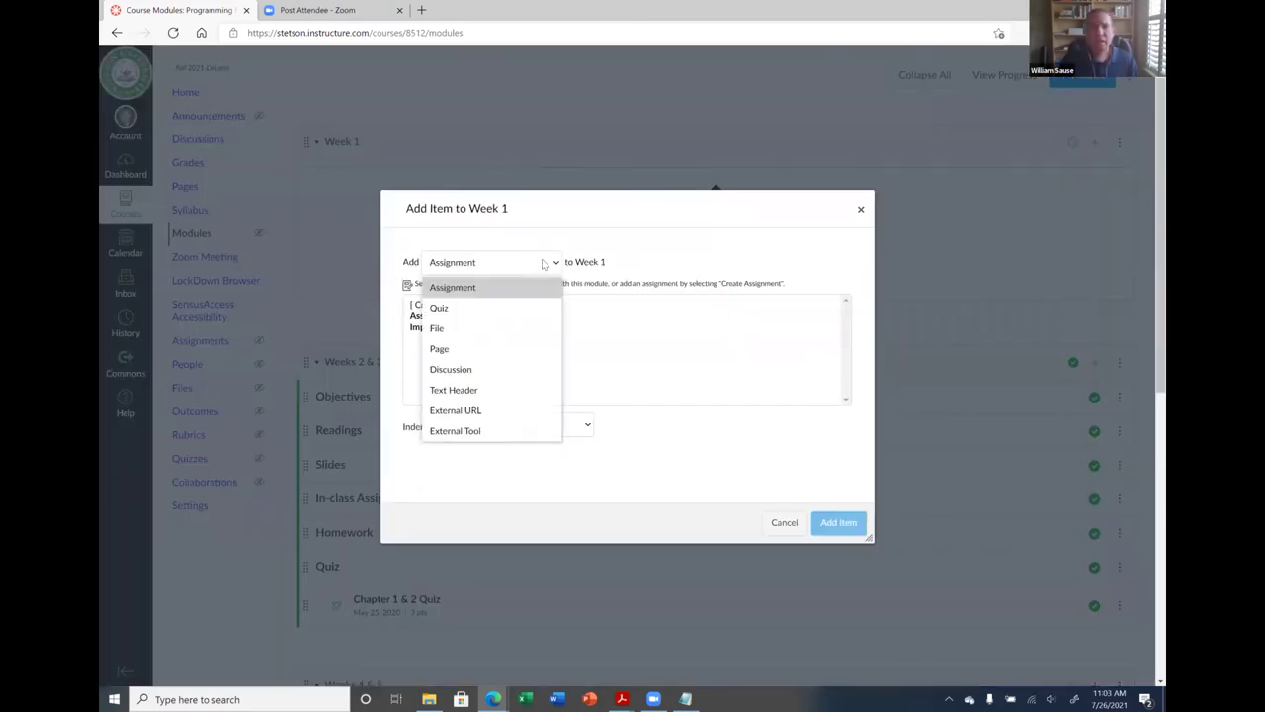
{"action": "left_click", "coordinate": [443, 351]}
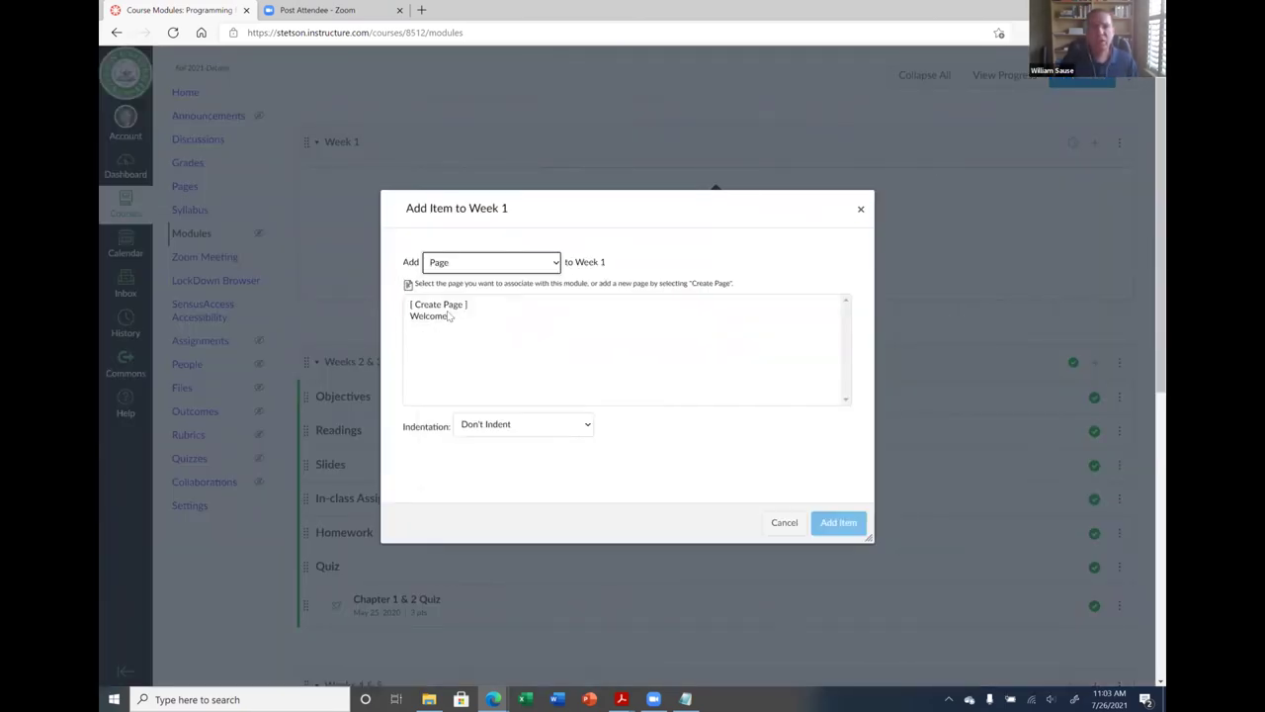
{"action": "left_click", "coordinate": [450, 316]}
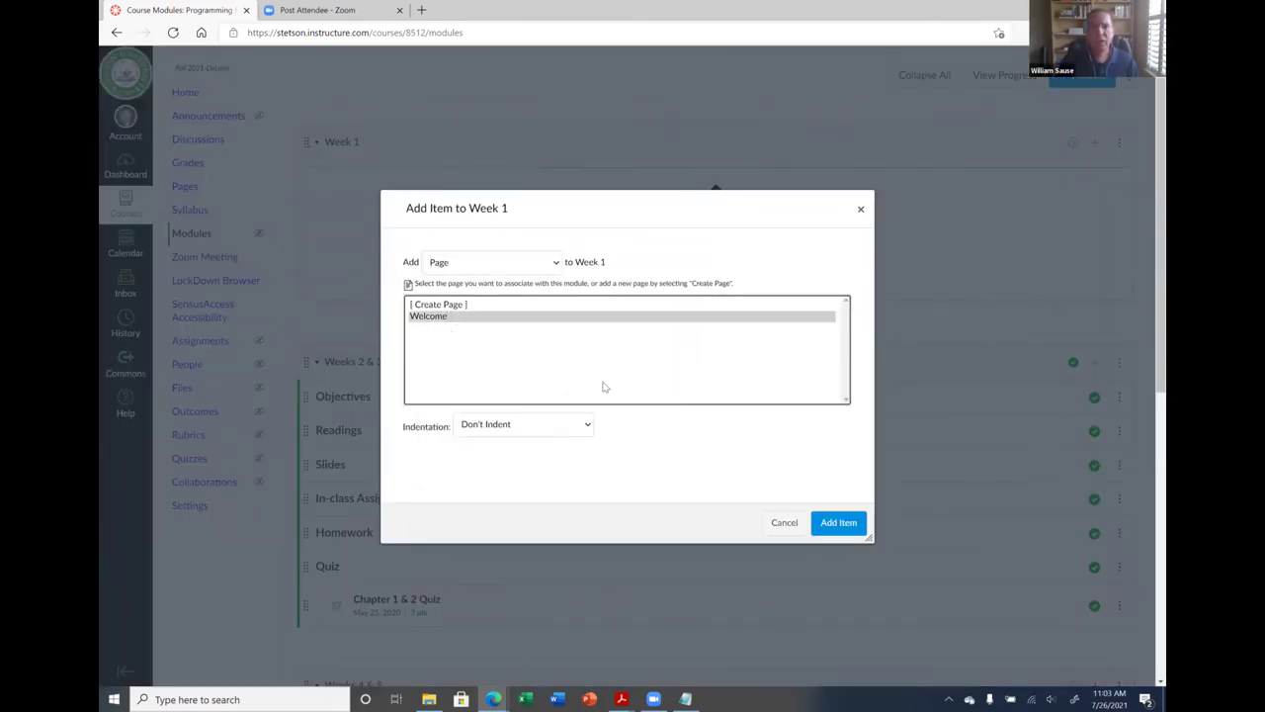
{"action": "left_click", "coordinate": [830, 524]}
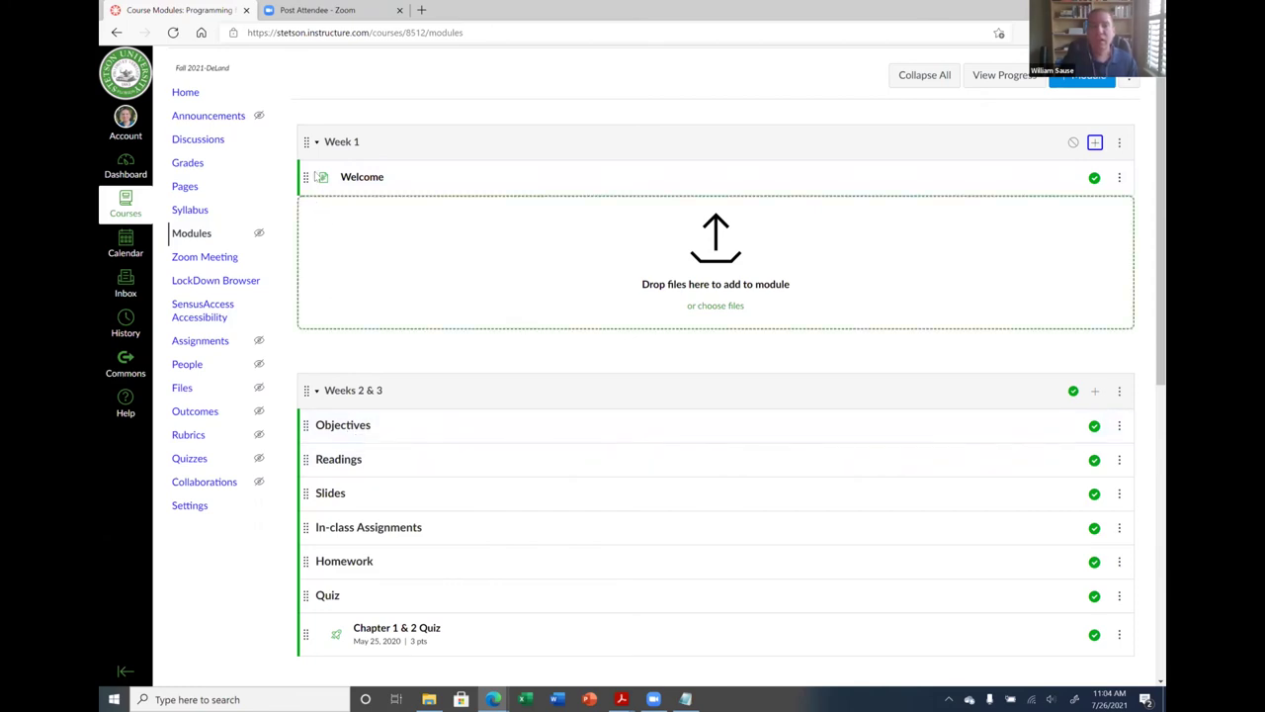
Move the Welcome page under Objectives in the Weeks 2 & 3 module and increase its indent by one level.
{"action": "left_click_drag", "start_coordinate": [306, 186], "coordinate": [326, 464]}
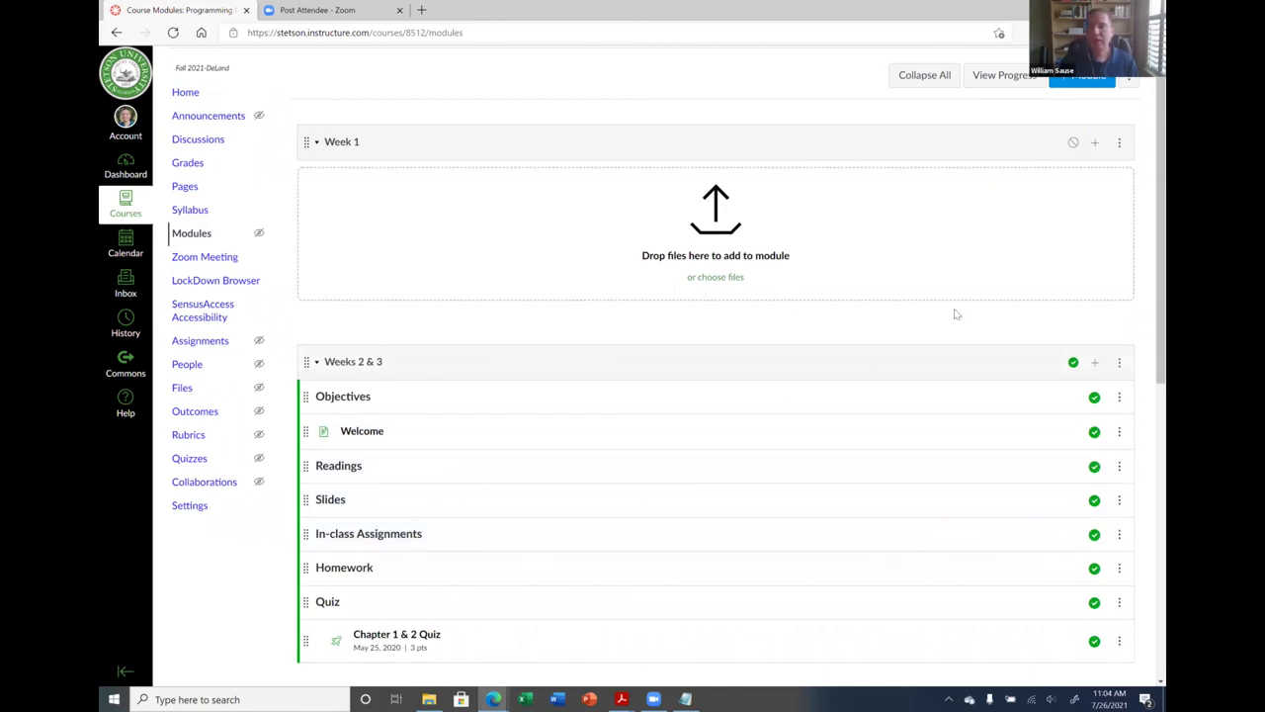
{"action": "left_click", "coordinate": [1119, 431]}
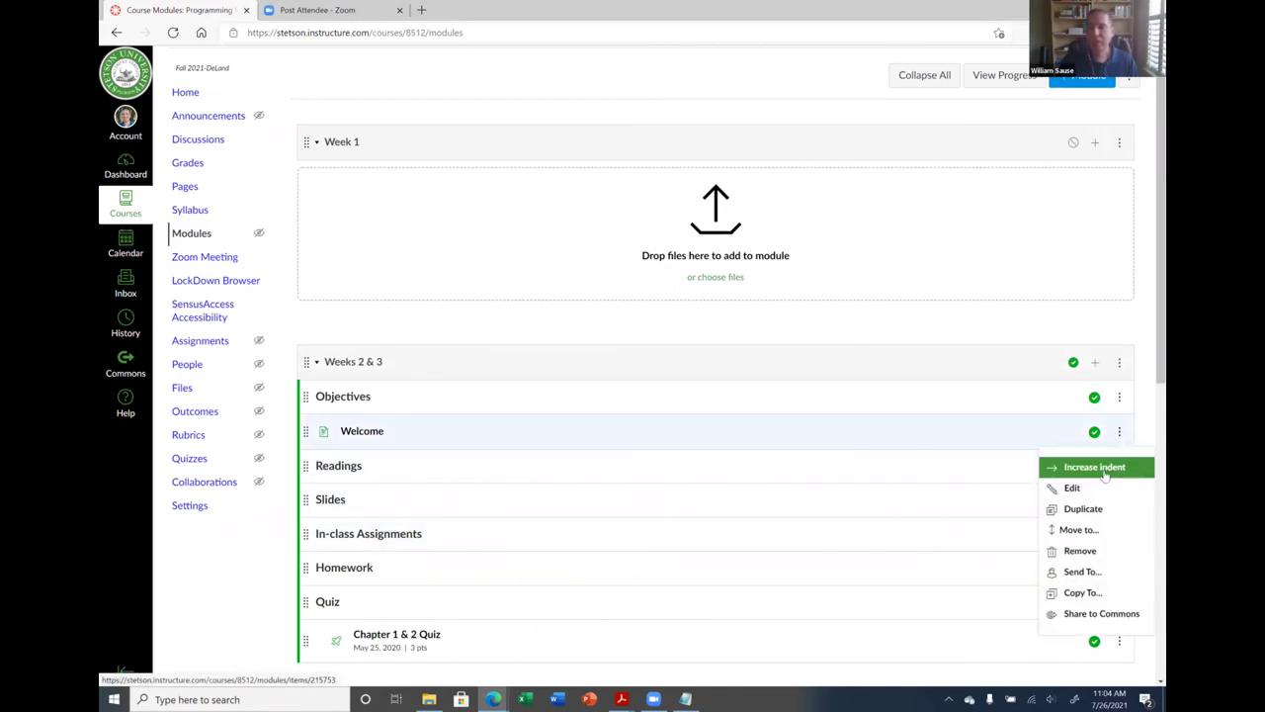
{"action": "left_click", "coordinate": [1094, 467]}
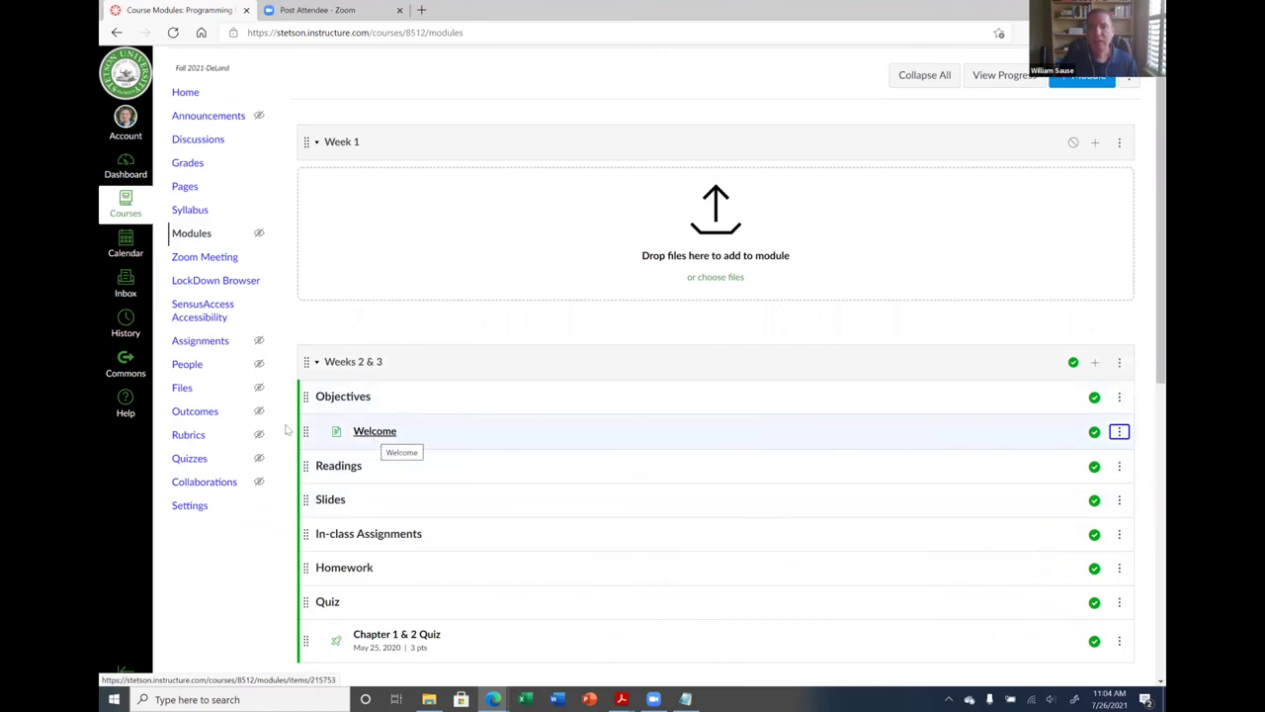
View the Welcome page from its module item and return to the Modules page.
{"action": "left_click", "coordinate": [373, 432]}
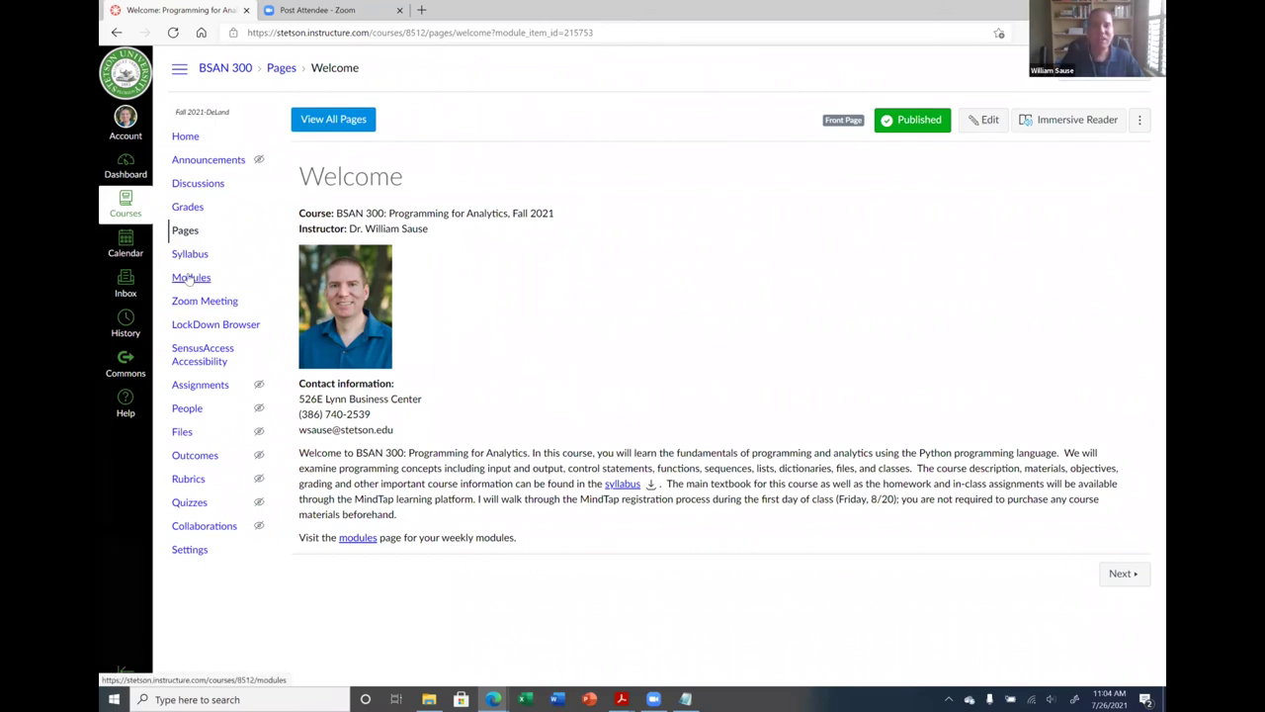
{"action": "left_click", "coordinate": [279, 69]}
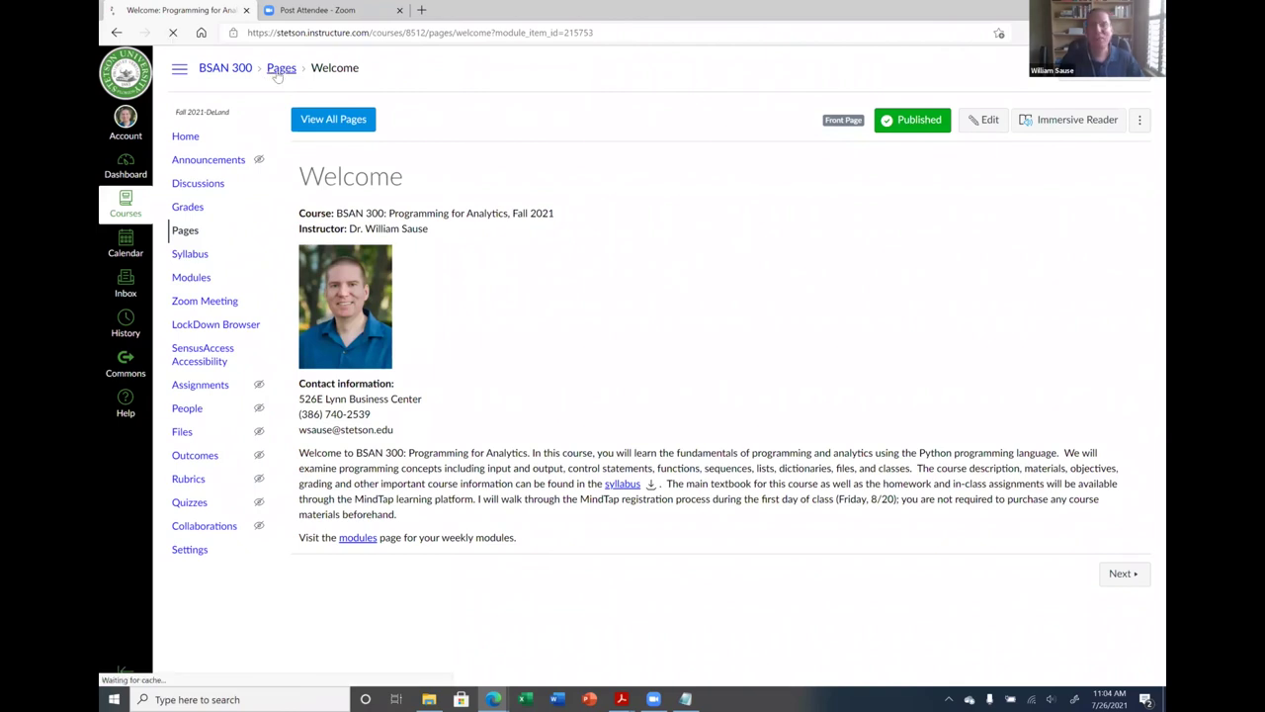
{"action": "left_click", "coordinate": [189, 278]}
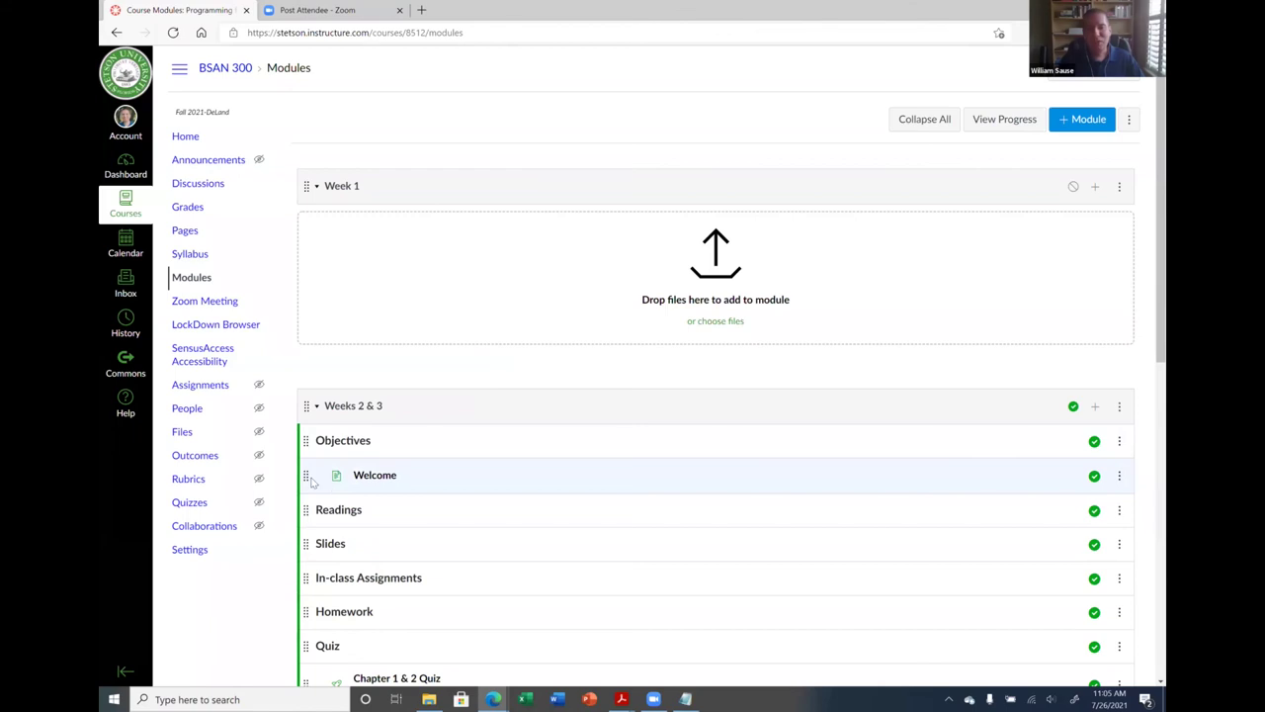
Try to move the Welcome page from the Weeks 2 & 3 module back into the empty Week 1 module.
{"action": "left_click_drag", "start_coordinate": [309, 476], "coordinate": [370, 249]}
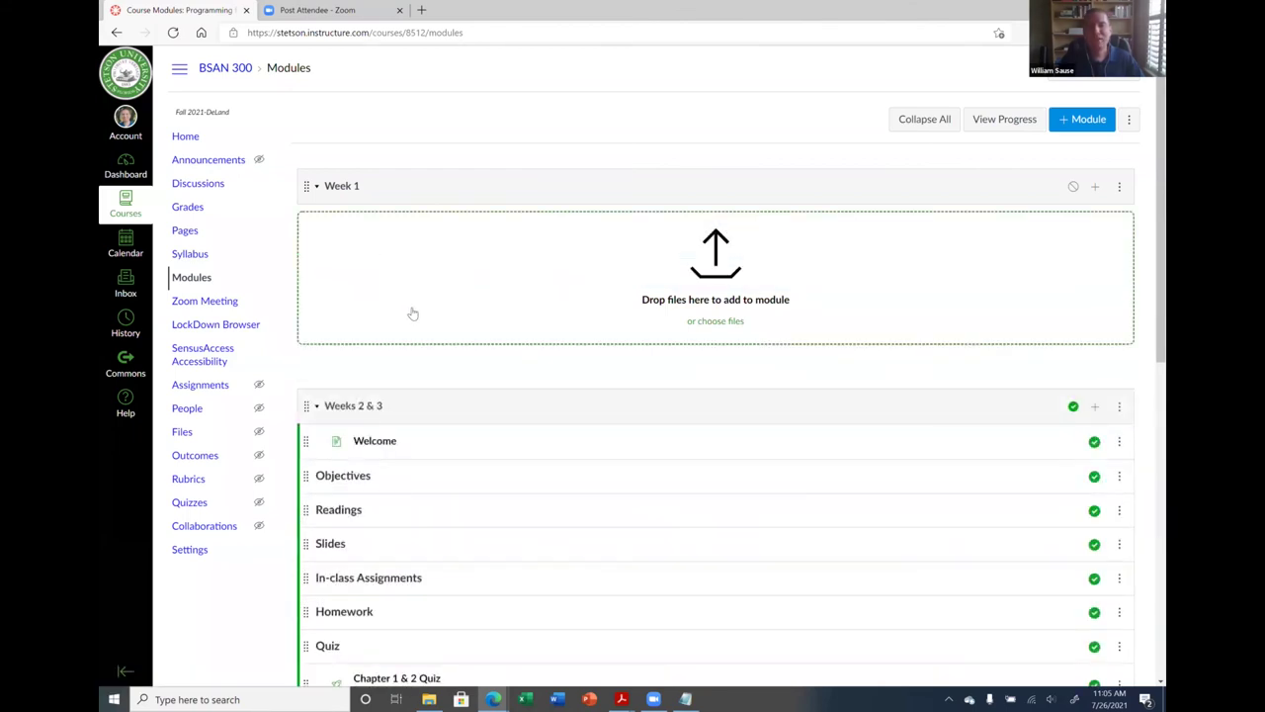
{"action": "left_click_drag", "start_coordinate": [322, 417], "coordinate": [366, 283]}
{"action": "left_click_drag", "start_coordinate": [360, 403], "coordinate": [444, 279]}
{"action": "left_click", "coordinate": [452, 280]}
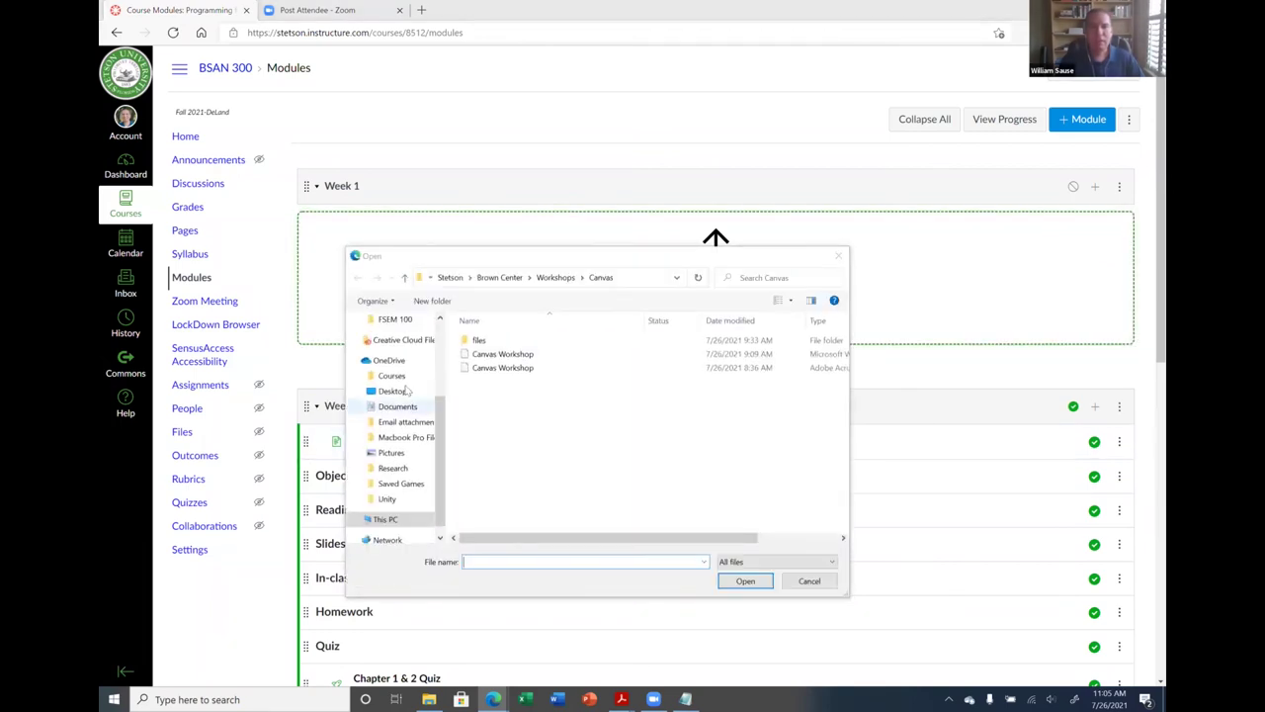
{"action": "left_click", "coordinate": [838, 258]}
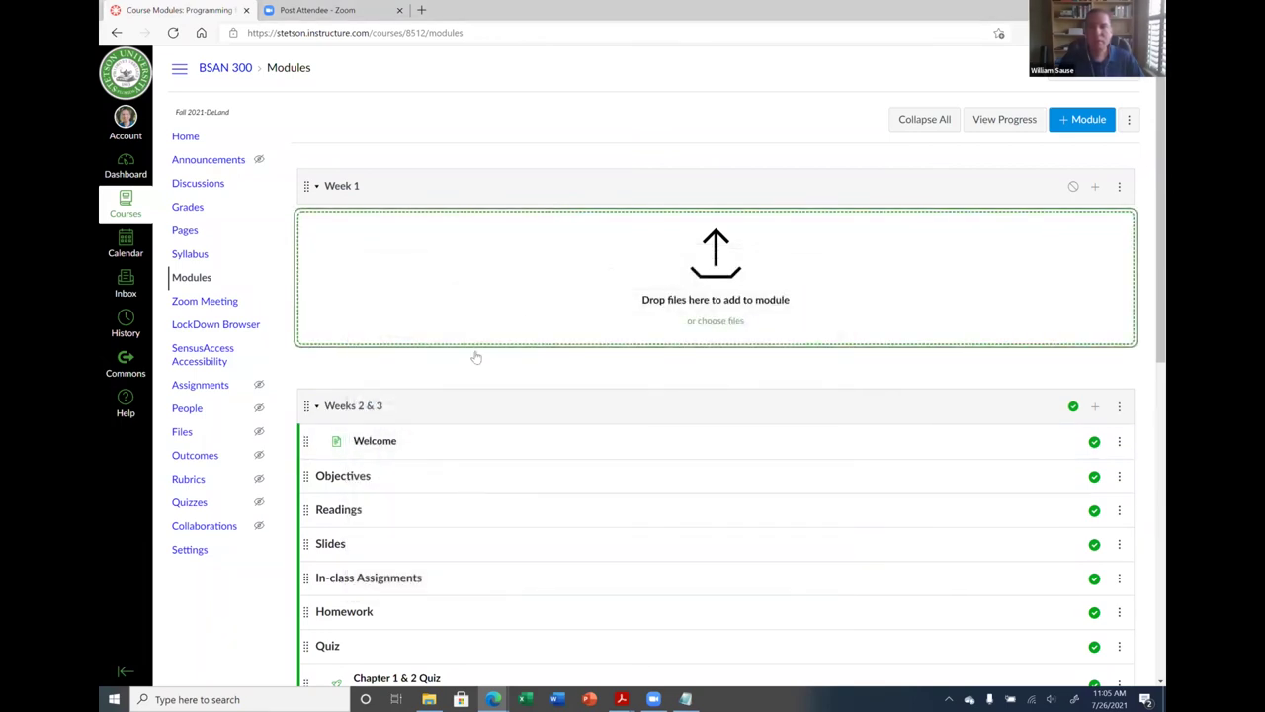
{"action": "left_click_drag", "start_coordinate": [306, 441], "coordinate": [429, 286]}
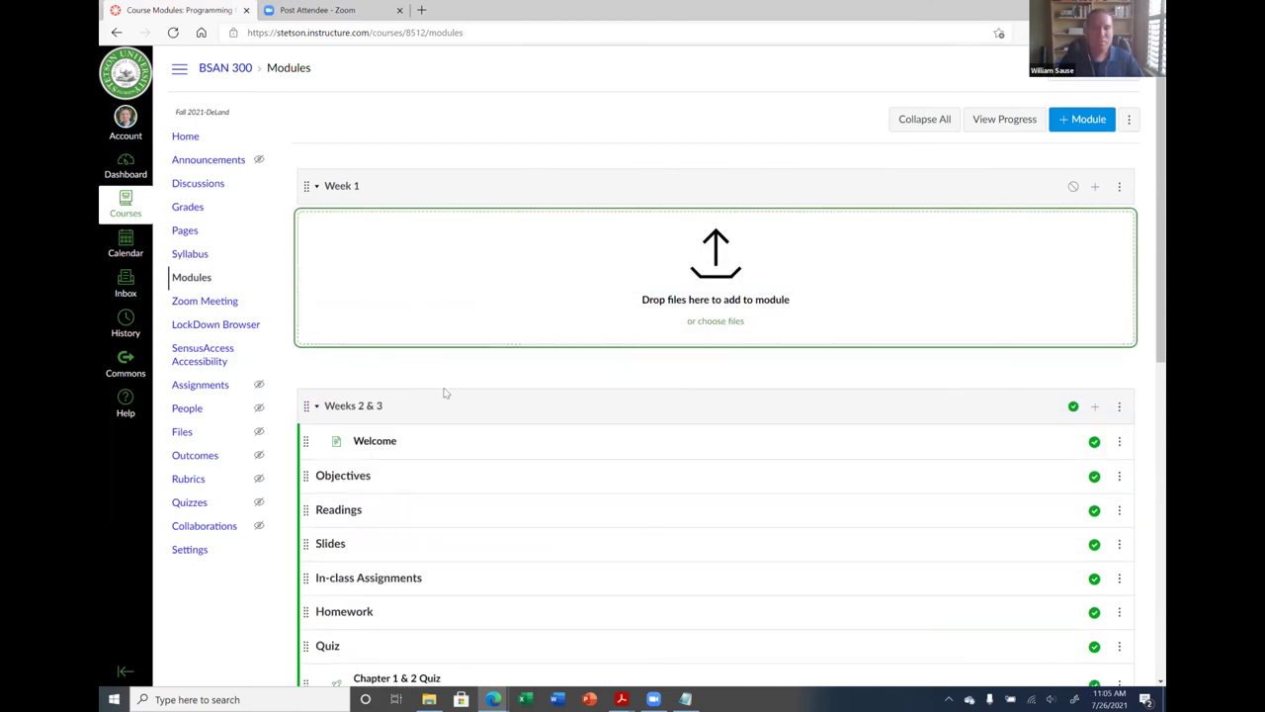